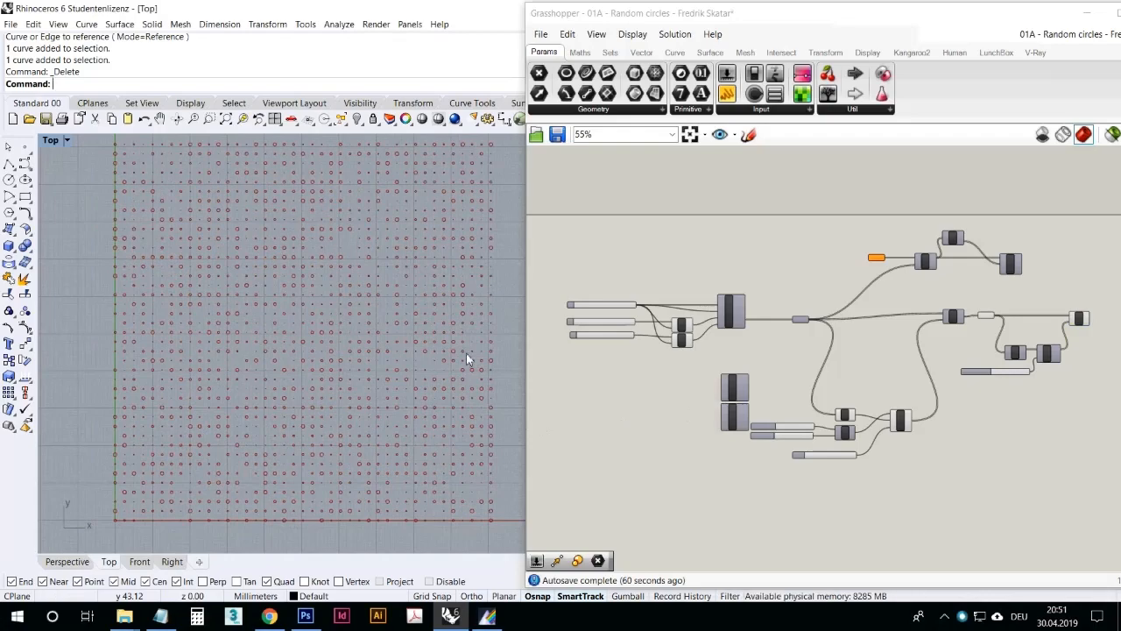
Step: Examine the random circle pattern in the Top viewport up close
right_drag(423, 347, 424, 364)
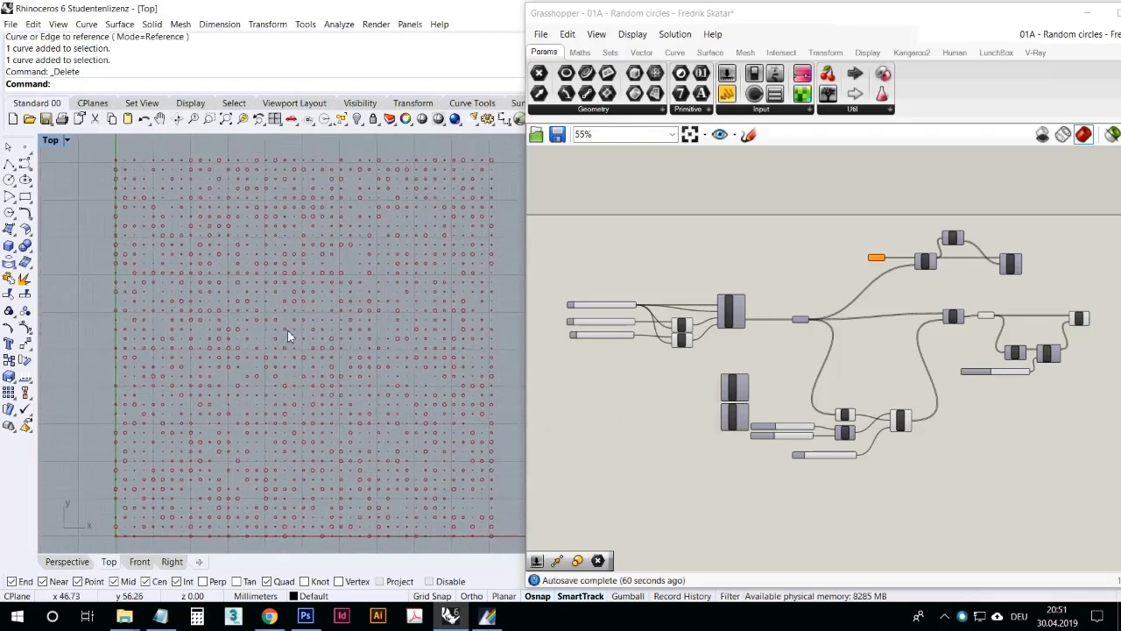
scroll(257, 374, up, 8)
scroll(258, 374, down, 7)
scroll(286, 330, up, 7)
scroll(289, 333, up, 3)
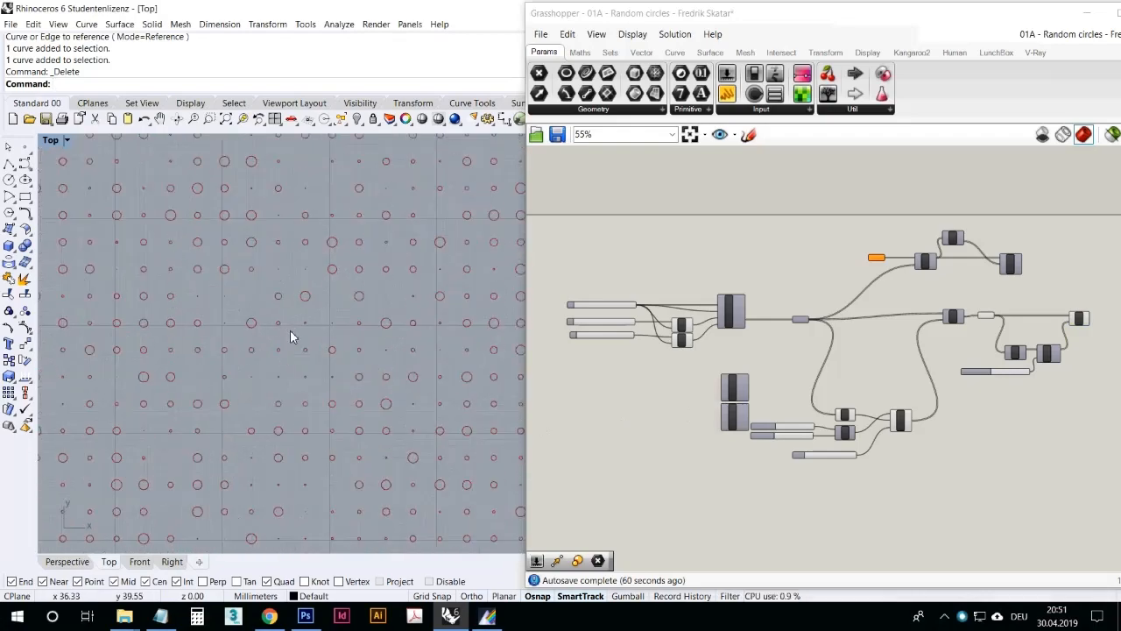
right_drag(292, 333, 417, 442)
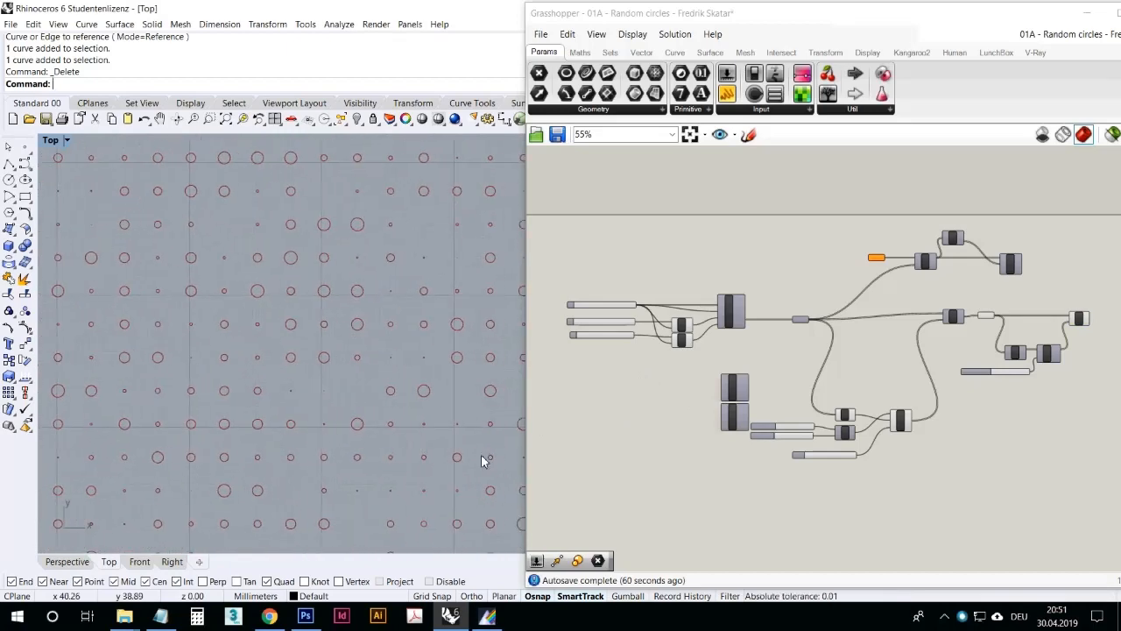
Step: Set the random component's Seed to 20 and check the circle pattern in the Top viewport
scroll(825, 495, up, 5)
right_drag(780, 528, 762, 538)
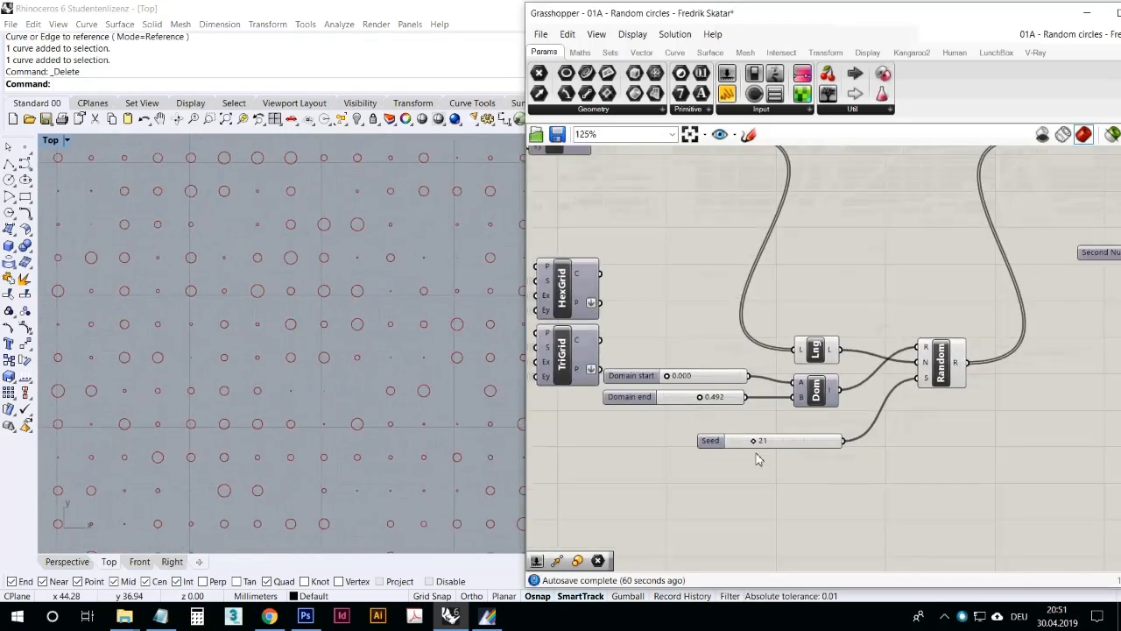
mouse_move(758, 443)
mouse_down()
mouse_move(820, 451)
mouse_move(768, 461)
mouse_move(662, 446)
mouse_move(421, 342)
mouse_move(414, 356)
mouse_move(540, 437)
mouse_move(730, 492)
mouse_move(742, 453)
mouse_move(769, 452)
mouse_up()
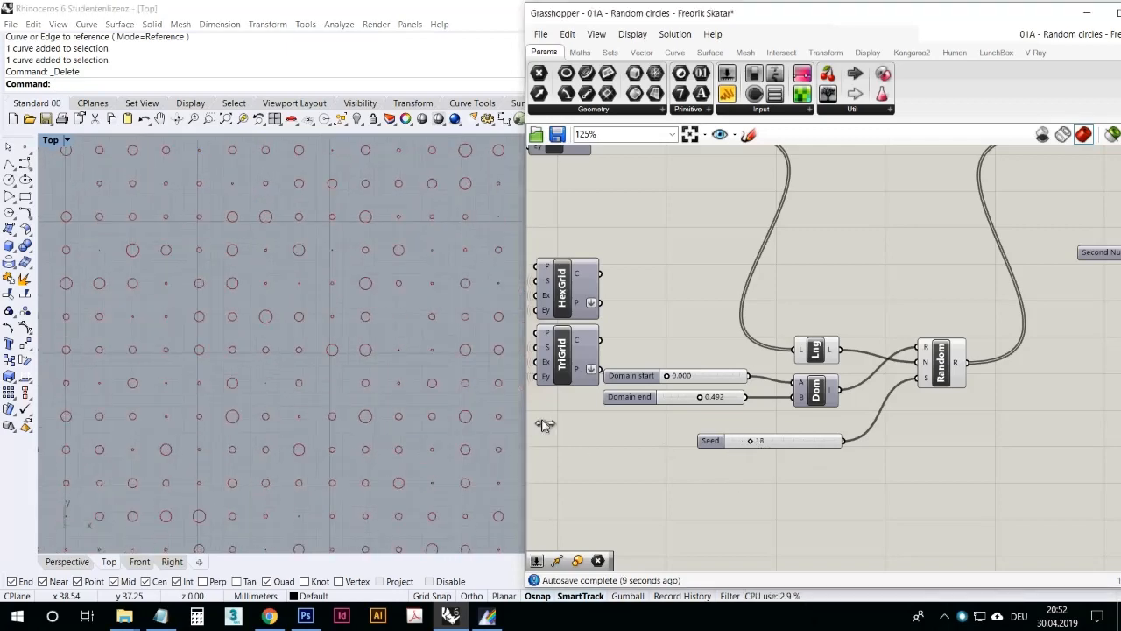
scroll(426, 385, down, 10)
scroll(386, 351, up, 10)
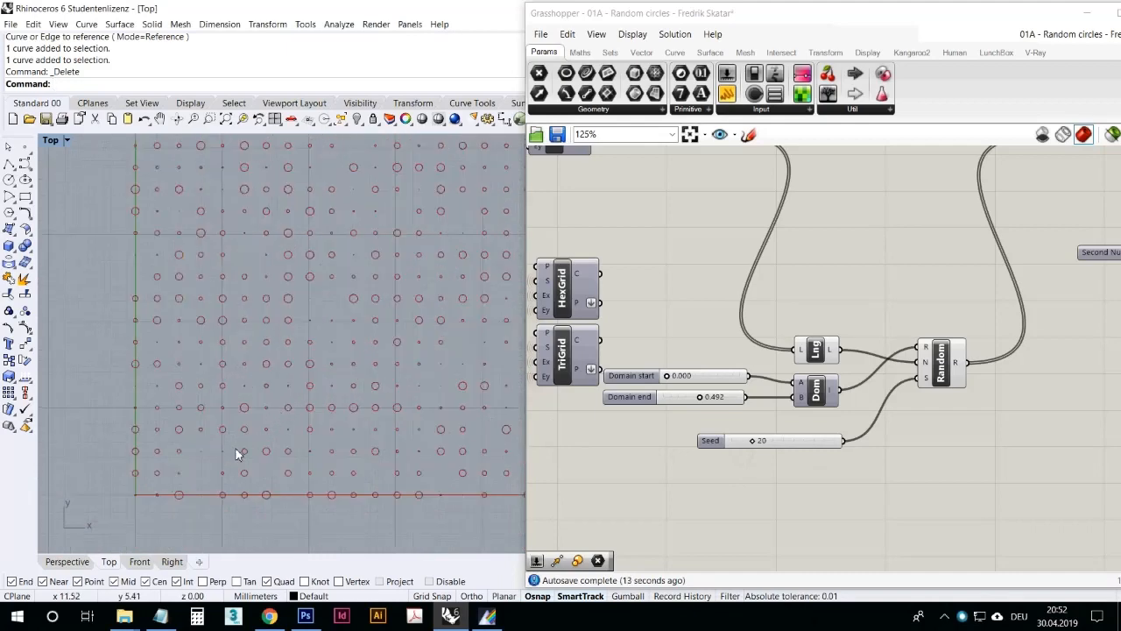
scroll(243, 448, down, 2)
right_drag(305, 414, 298, 429)
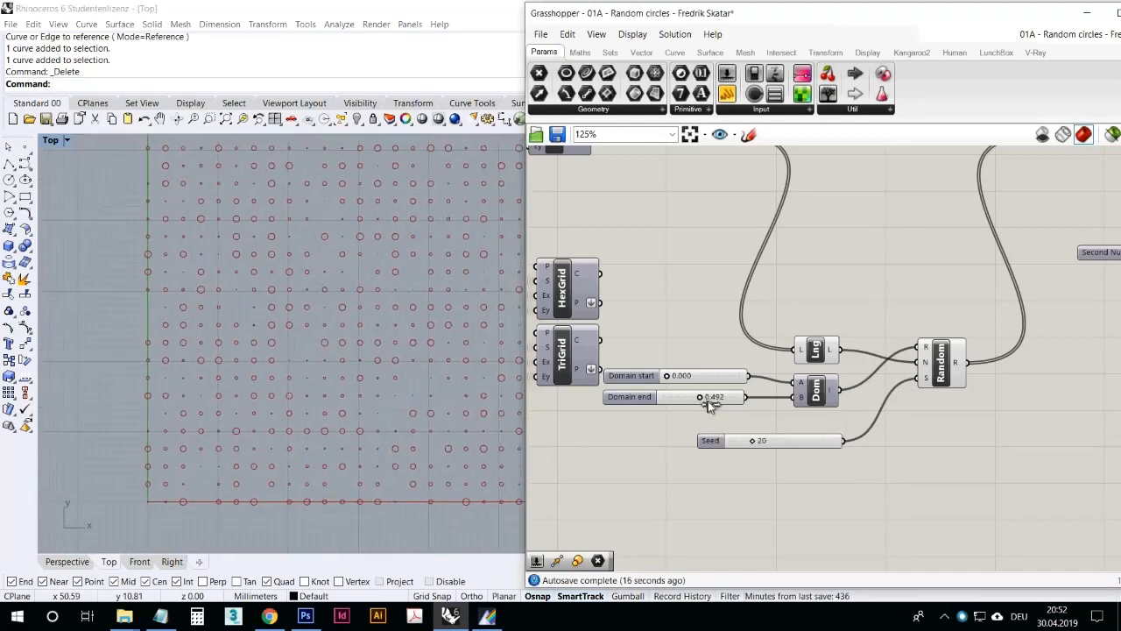
Step: Raise the Domain end value of the random radius range to 0.804
mouse_move(707, 396)
mouse_down()
mouse_move(744, 395)
mouse_move(724, 397)
mouse_up()
scroll(674, 387, down, 3)
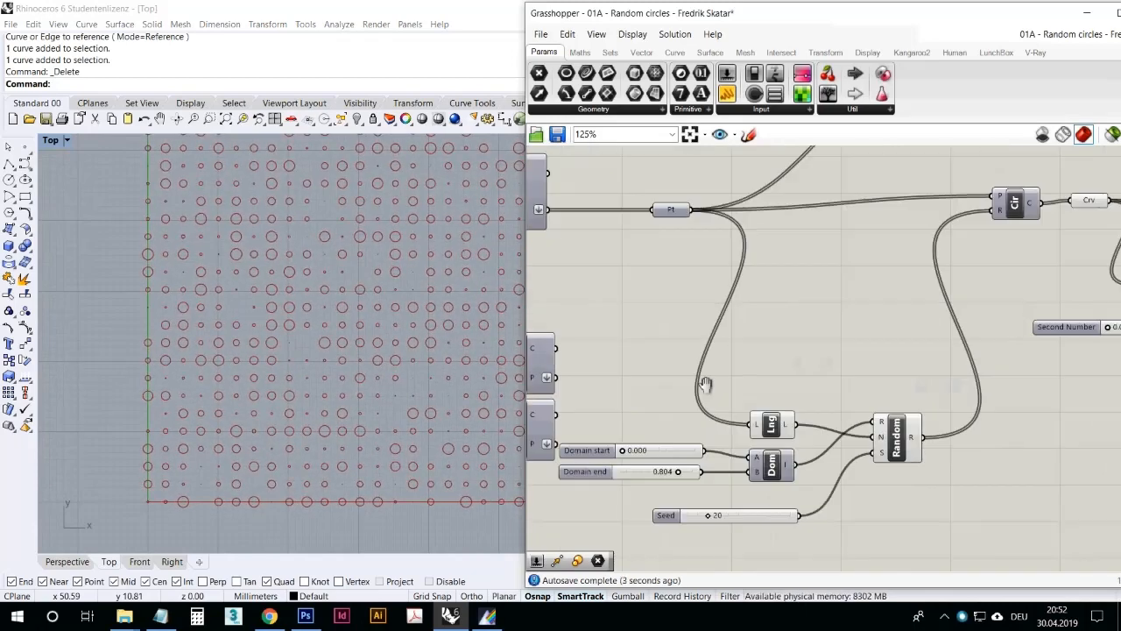
scroll(446, 325, up, 2)
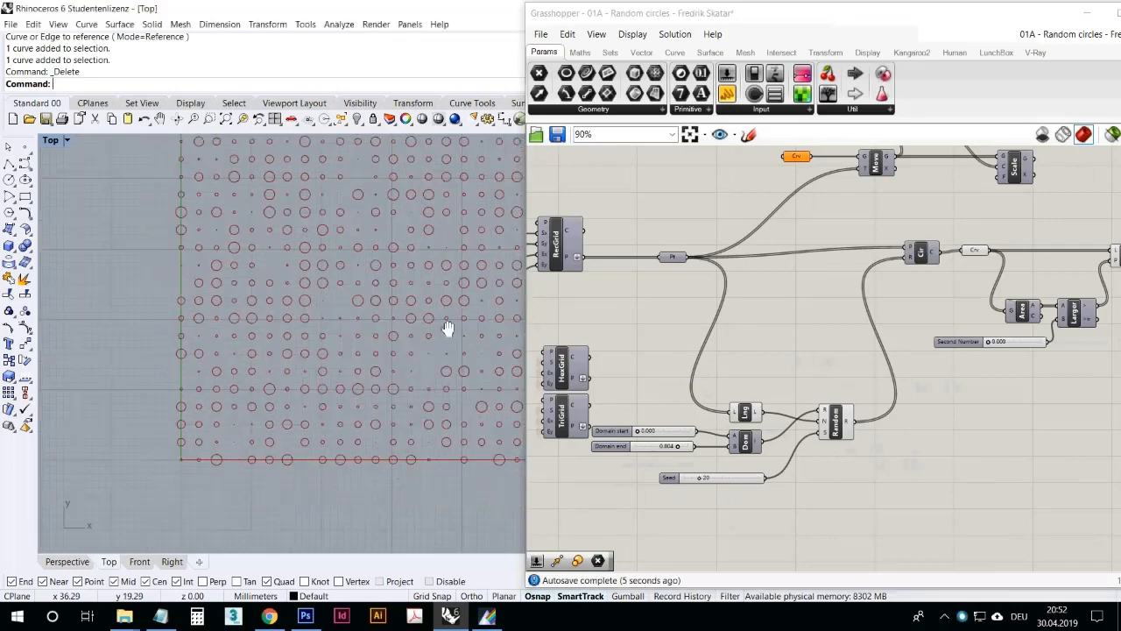
Step: Draw an inscribed six-sided polygon centred on the origin (0), with its corner about 1.10 mm straight above the centre
scroll(455, 275, down, 4)
scroll(395, 287, up, 6)
right_drag(373, 289, 333, 368)
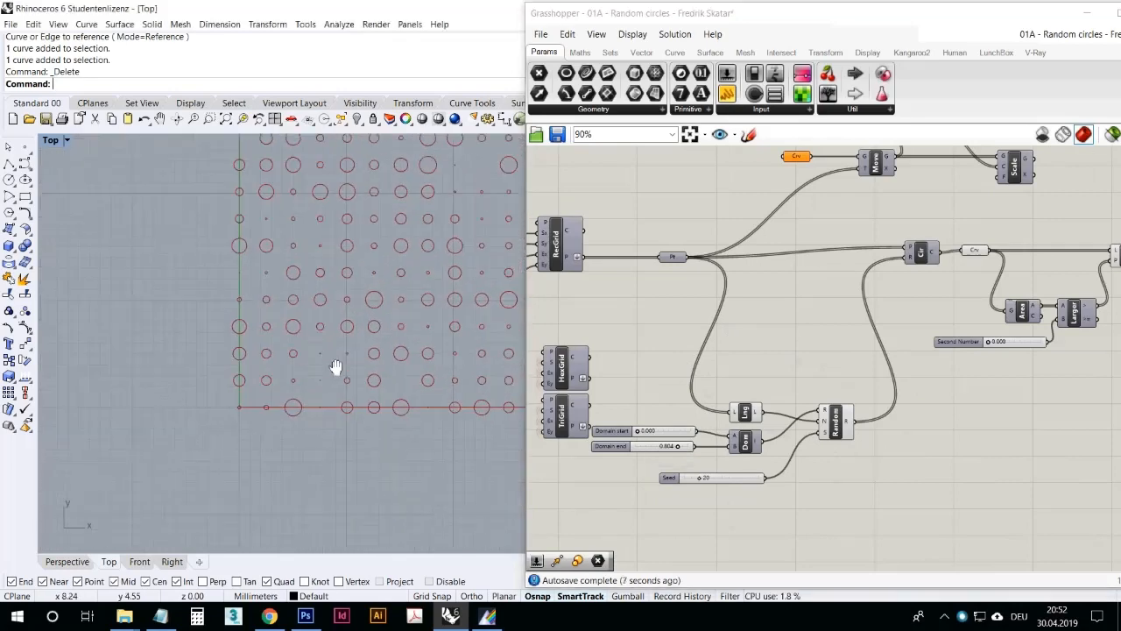
click(8, 214)
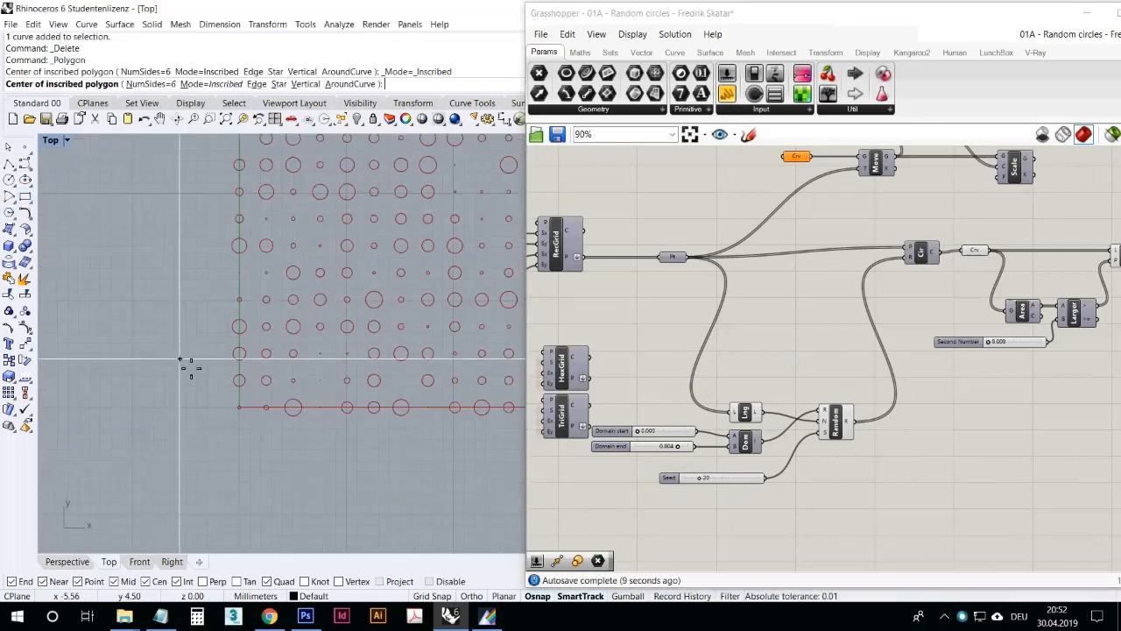
text(0)
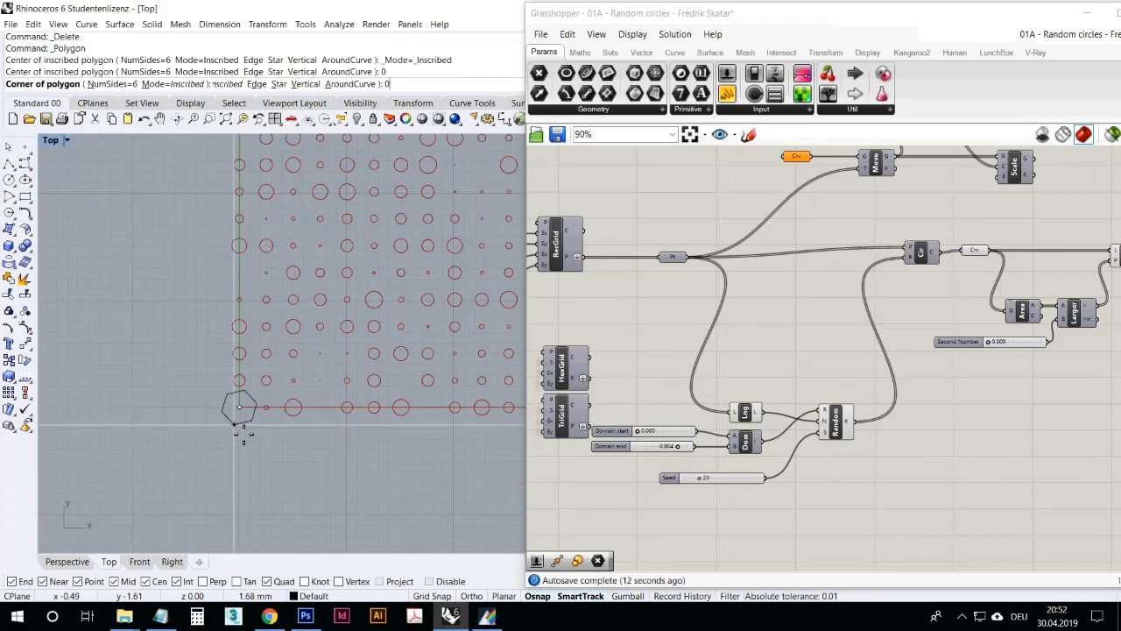
key(Return)
scroll(243, 412, up, 4)
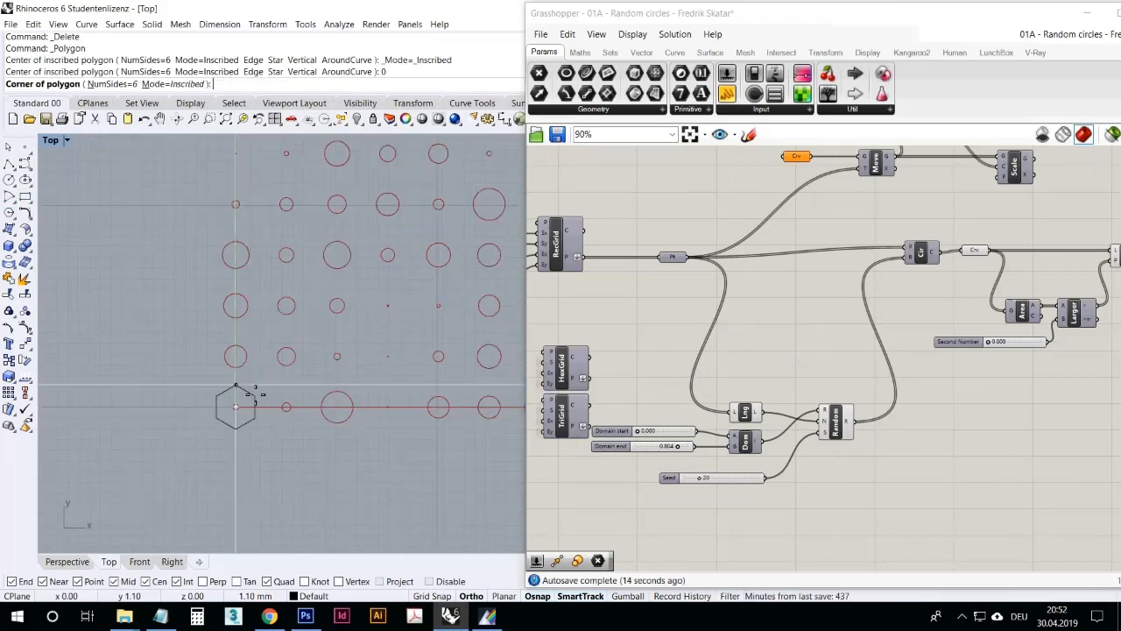
shift+click(245, 385)
Step: Reference the new hexagon at the origin as the curve for the Crv parameter that feeds Move
right_drag(695, 340, 743, 480)
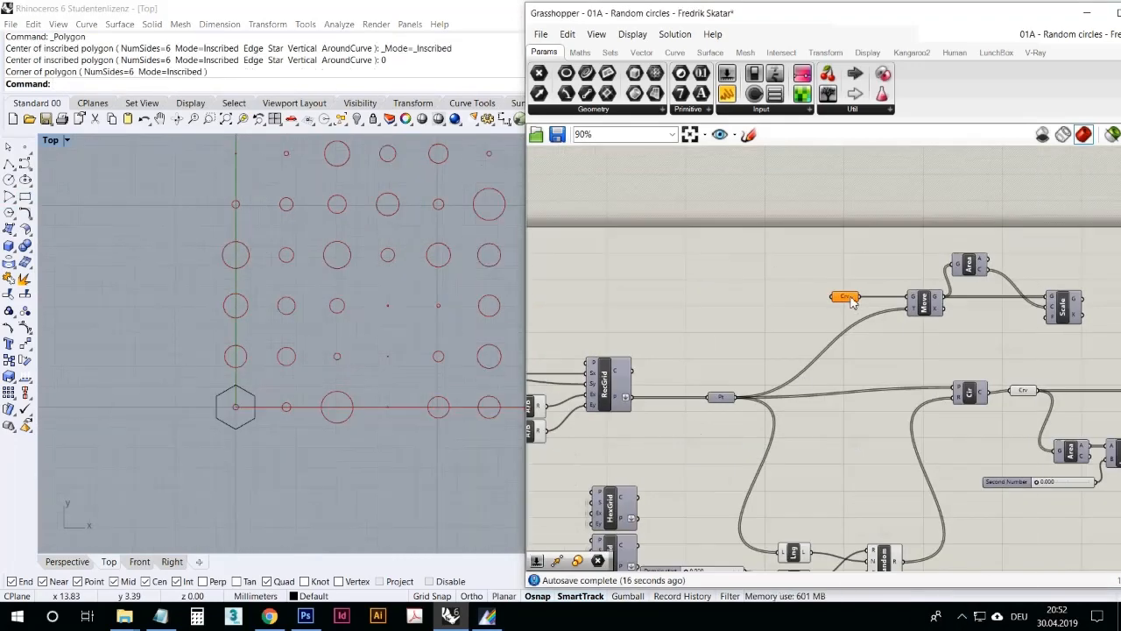
right_click(854, 298)
click(897, 496)
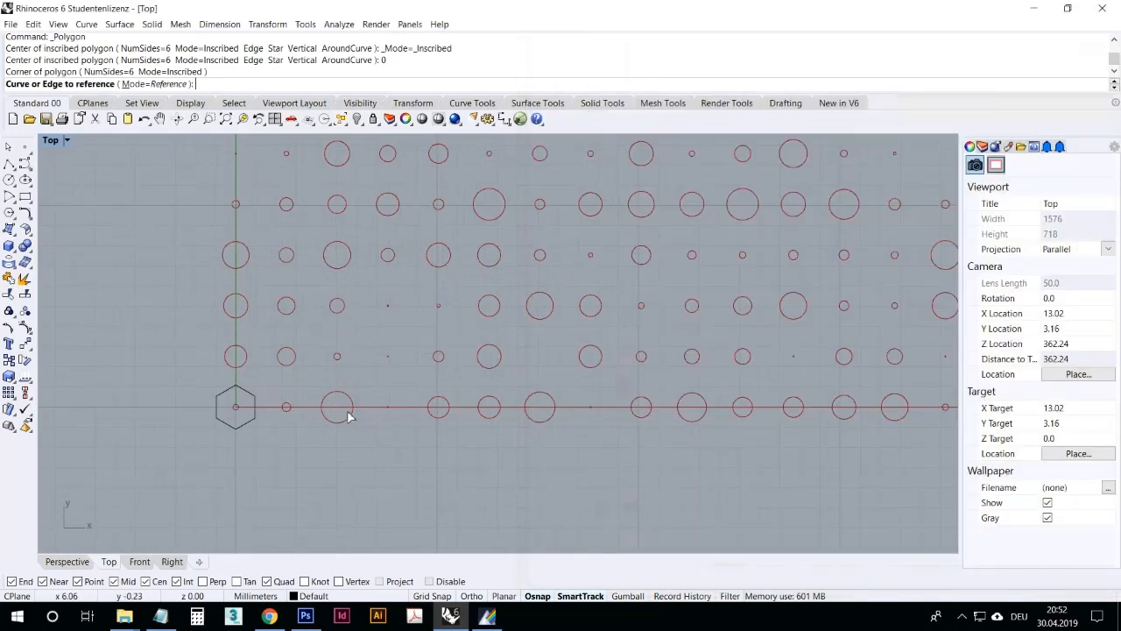
click(254, 398)
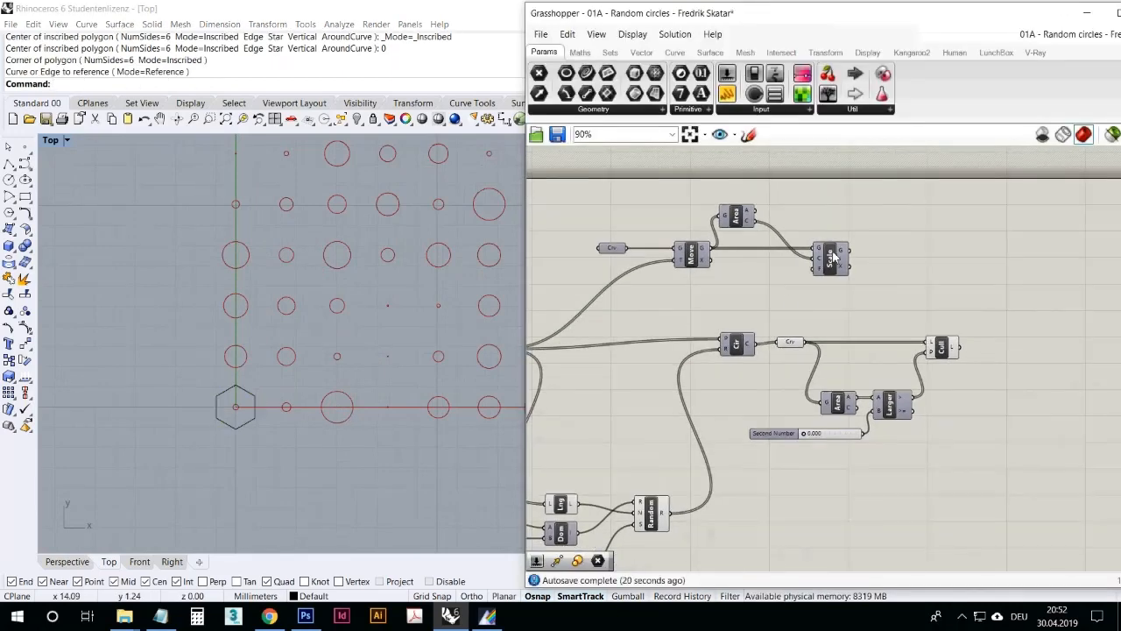
Step: Turn on the Scale component's preview and connect the Random output to its factor input
right_click(834, 256)
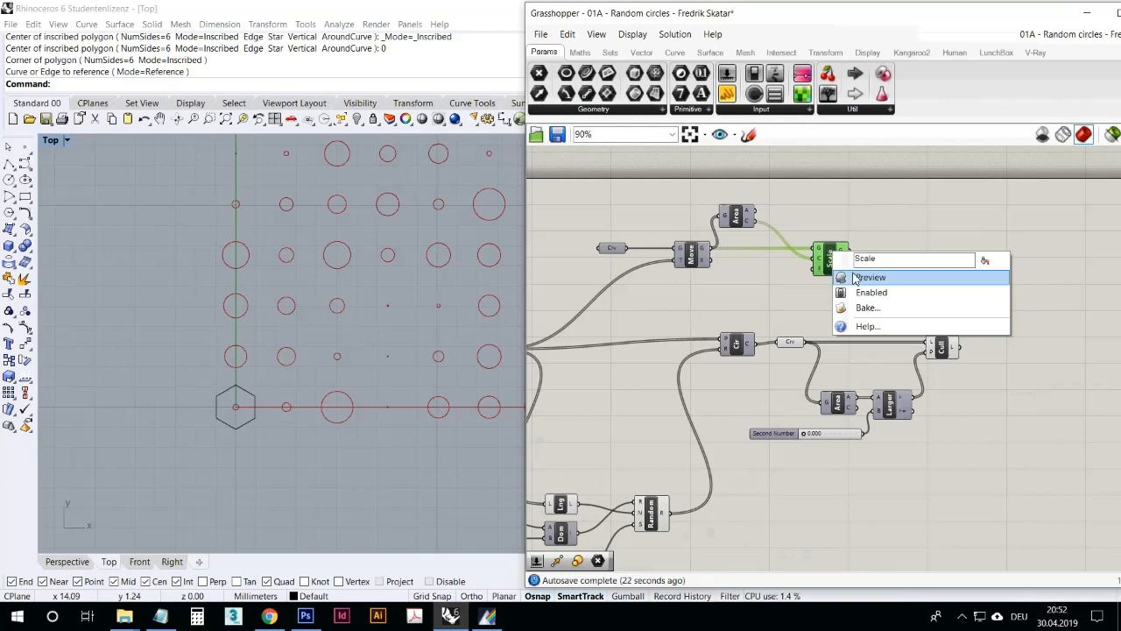
click(847, 278)
drag(668, 512, 821, 269)
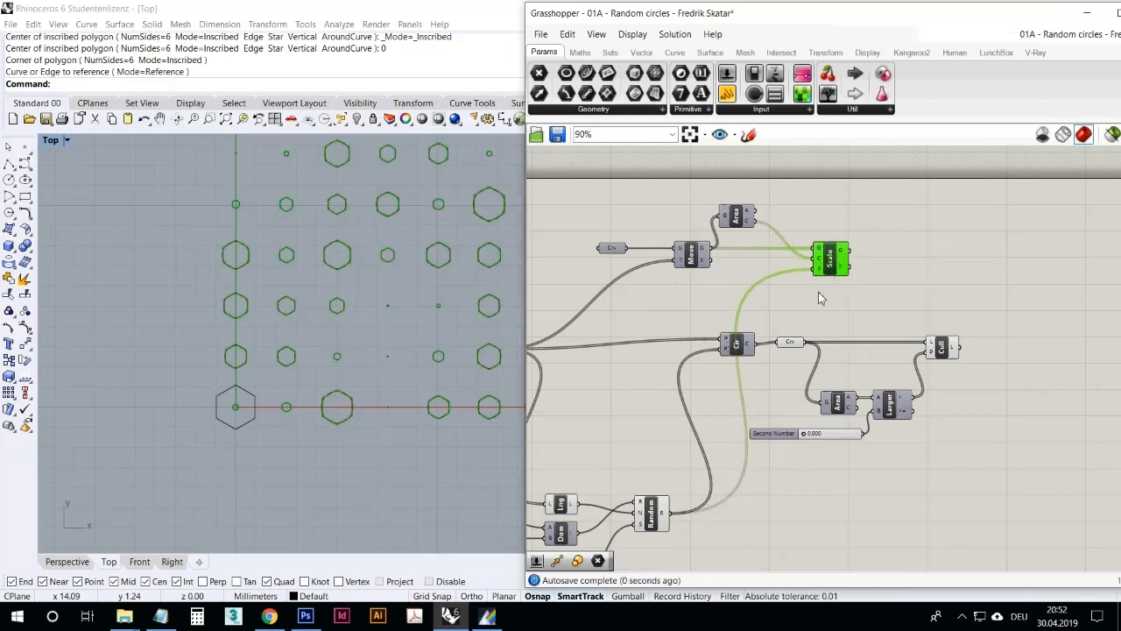
Step: Turn off the preview of the Crv, Area, Larger and Cull components in the circle branch
click(826, 312)
drag(1012, 426, 801, 315)
right_click(937, 291)
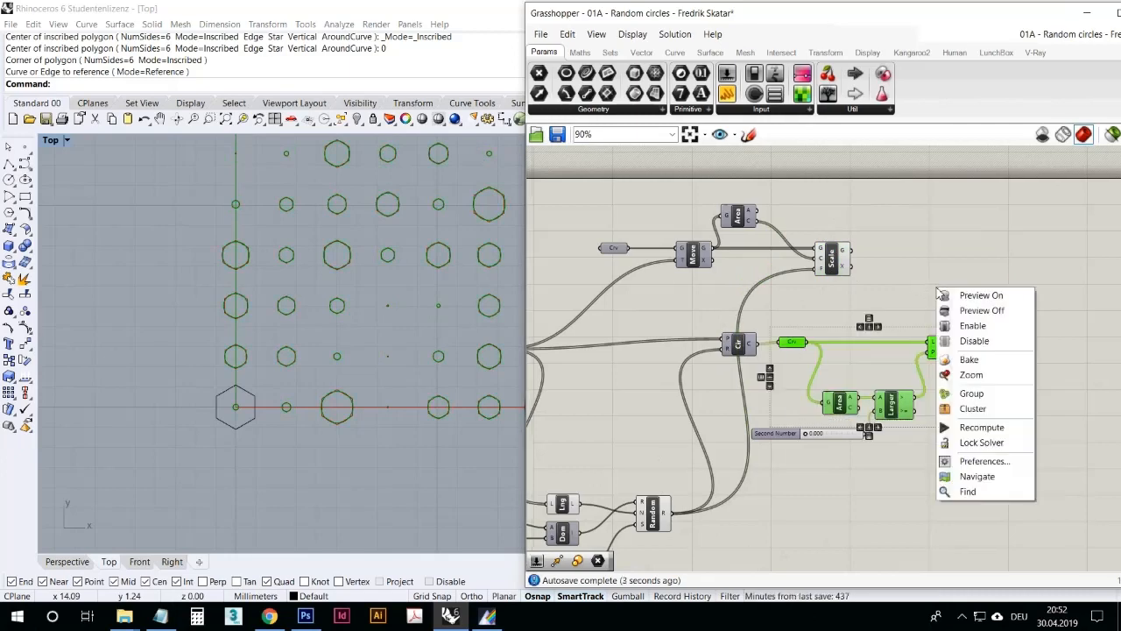
click(981, 310)
Step: Set the random component's Seed to 39 and inspect the scaled hexagon pattern
right_drag(382, 245, 265, 366)
scroll(259, 372, down, 6)
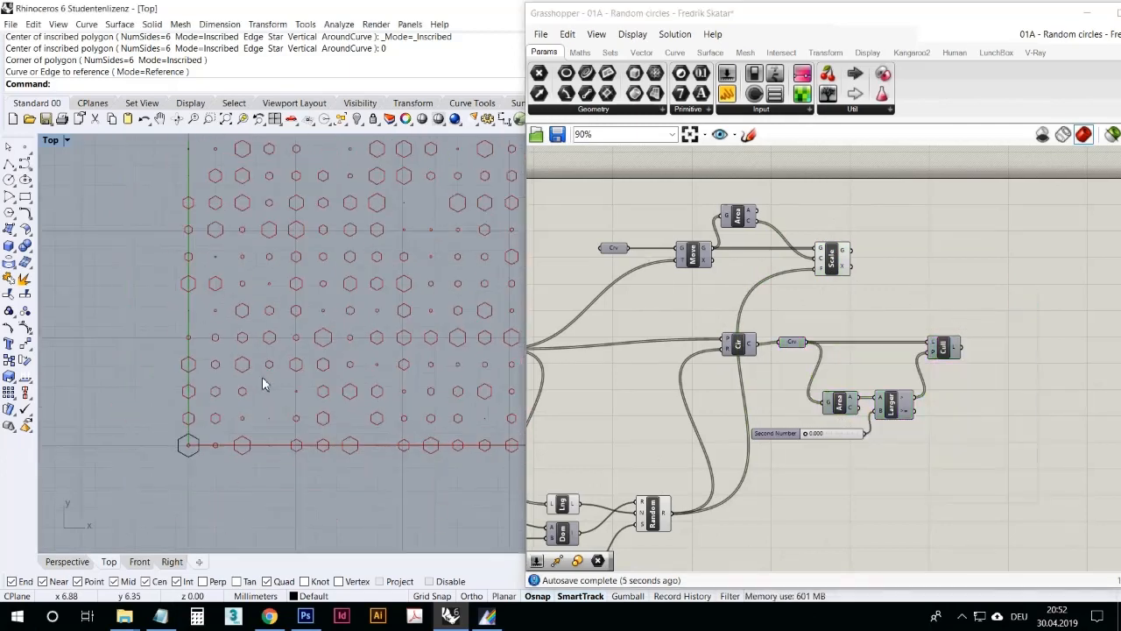
scroll(336, 210, up, 4)
right_drag(335, 210, 338, 262)
right_drag(574, 487, 715, 408)
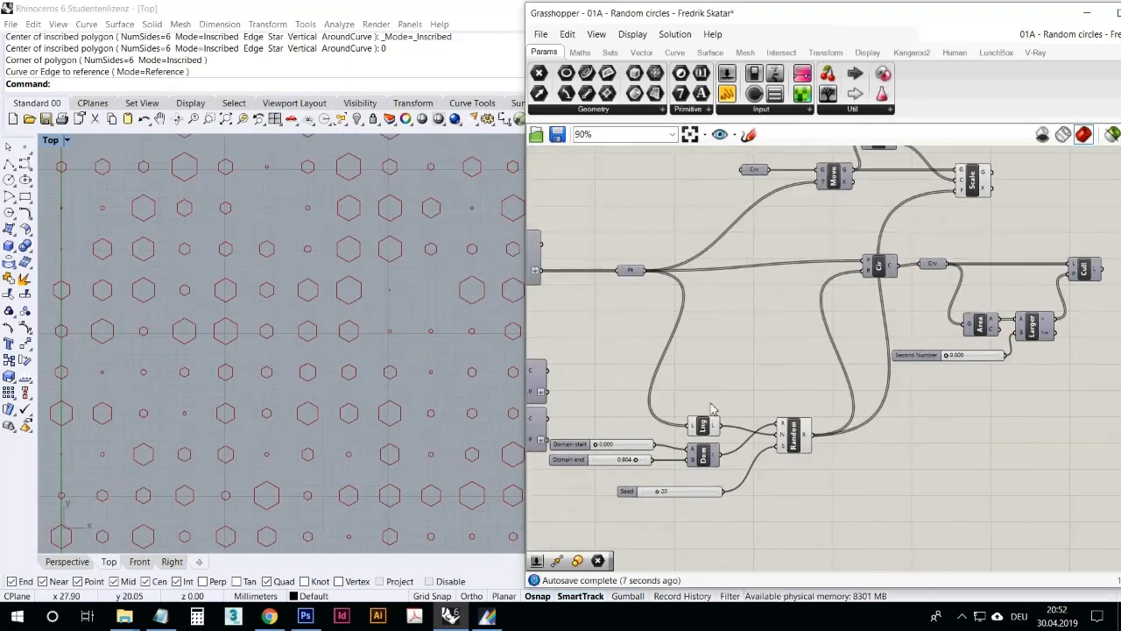
drag(670, 502, 681, 503)
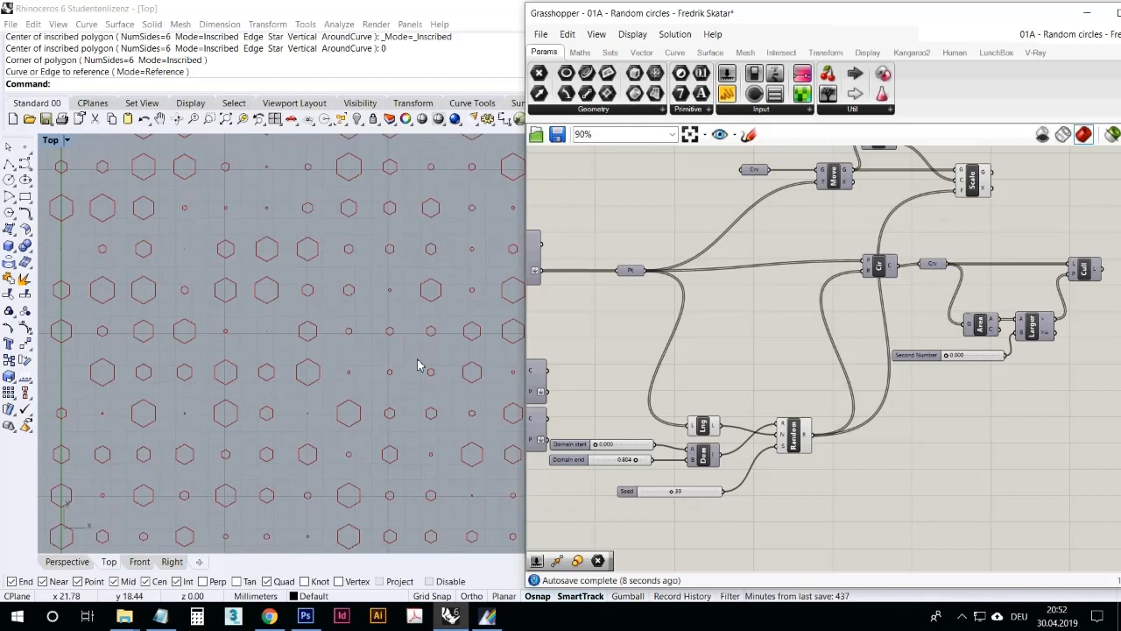
right_drag(416, 366, 395, 385)
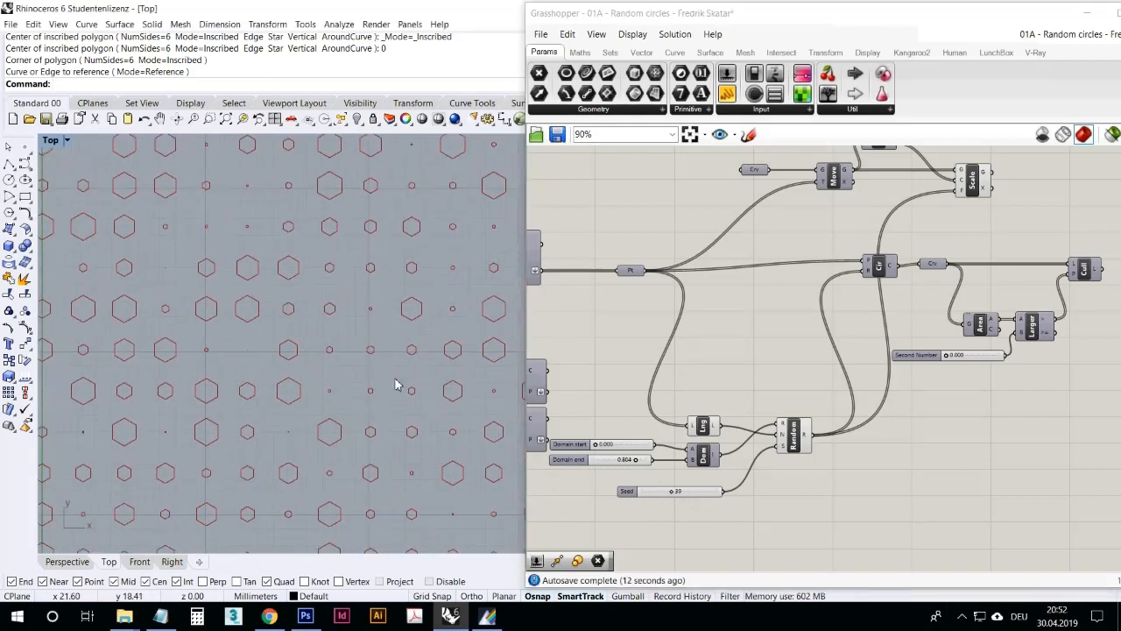
Step: Maximize the Grasshopper window so the whole definition is in view
right_drag(574, 374, 642, 371)
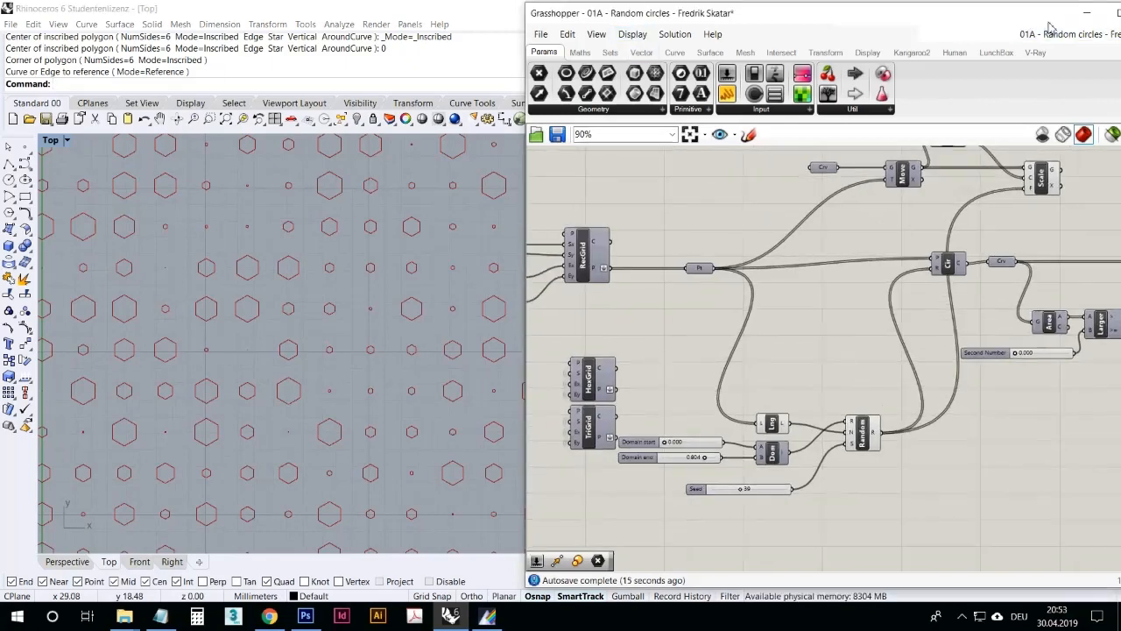
drag(1049, 26, 906, 26)
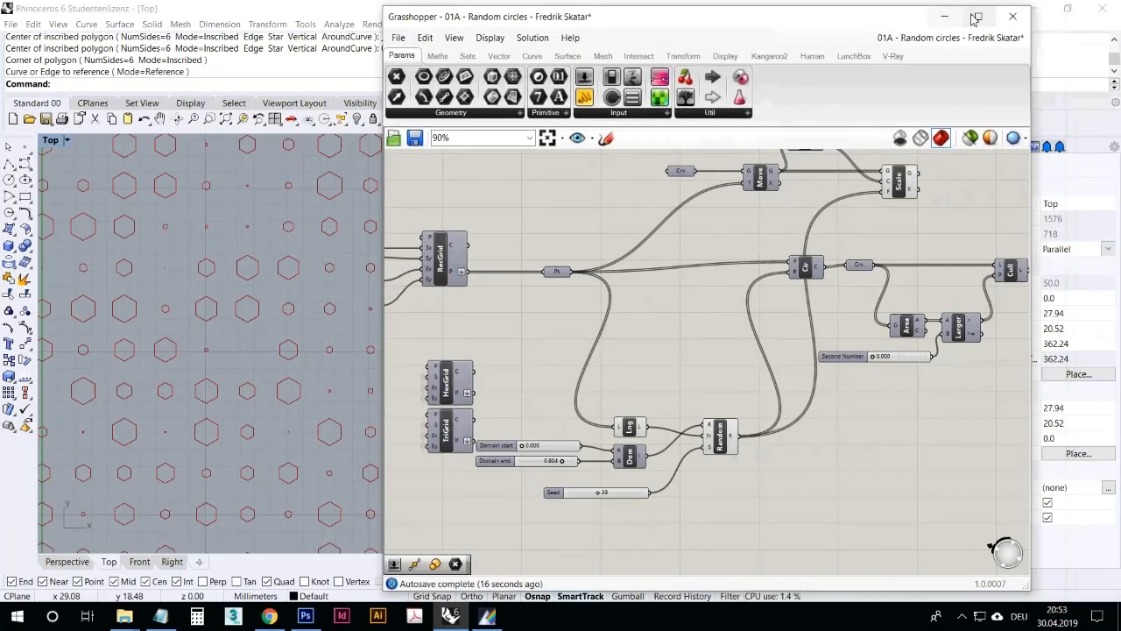
click(975, 17)
scroll(712, 363, down, 2)
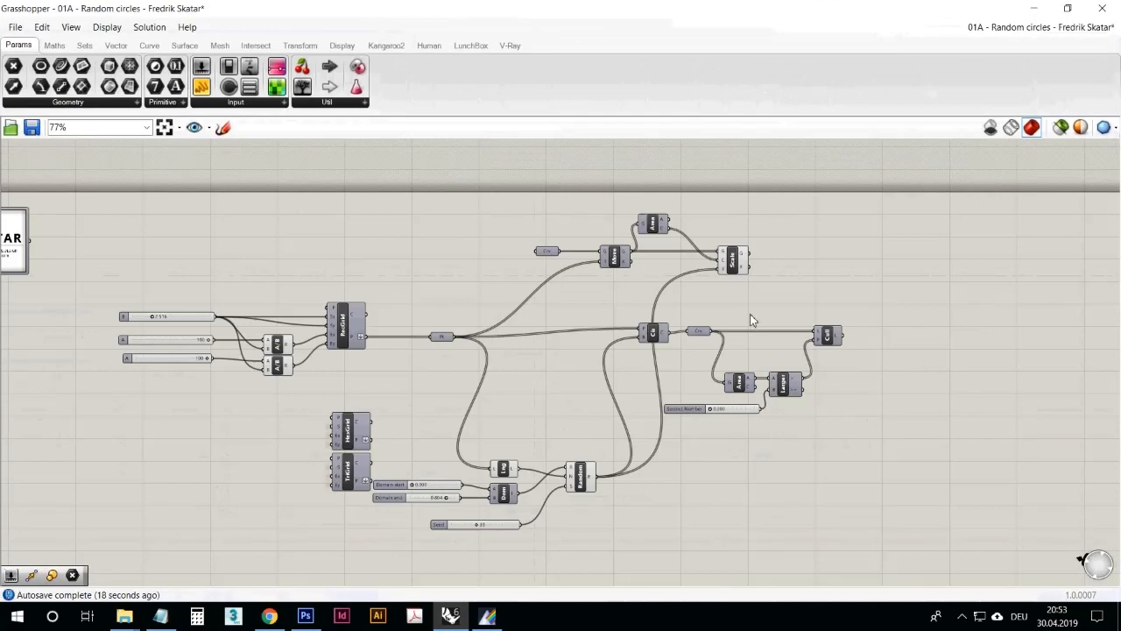
scroll(750, 320, up, 1)
Step: Disconnect the Random output from the Scale component's factor input
click(738, 238)
scroll(740, 248, up, 1)
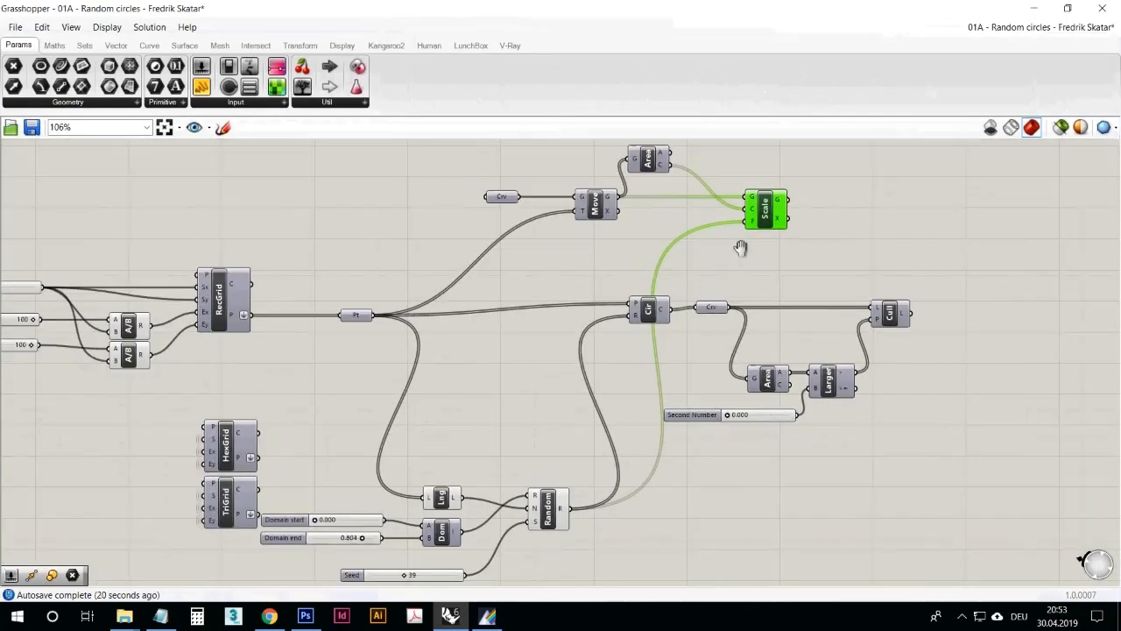
right_drag(740, 247, 767, 228)
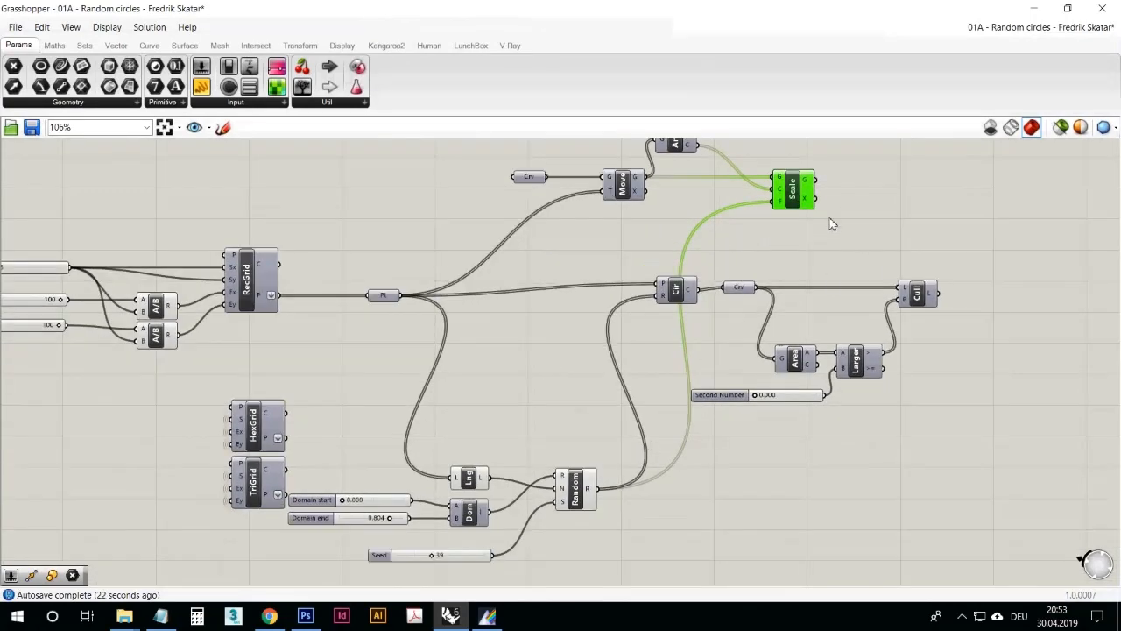
ctrl+drag(747, 214, 597, 488)
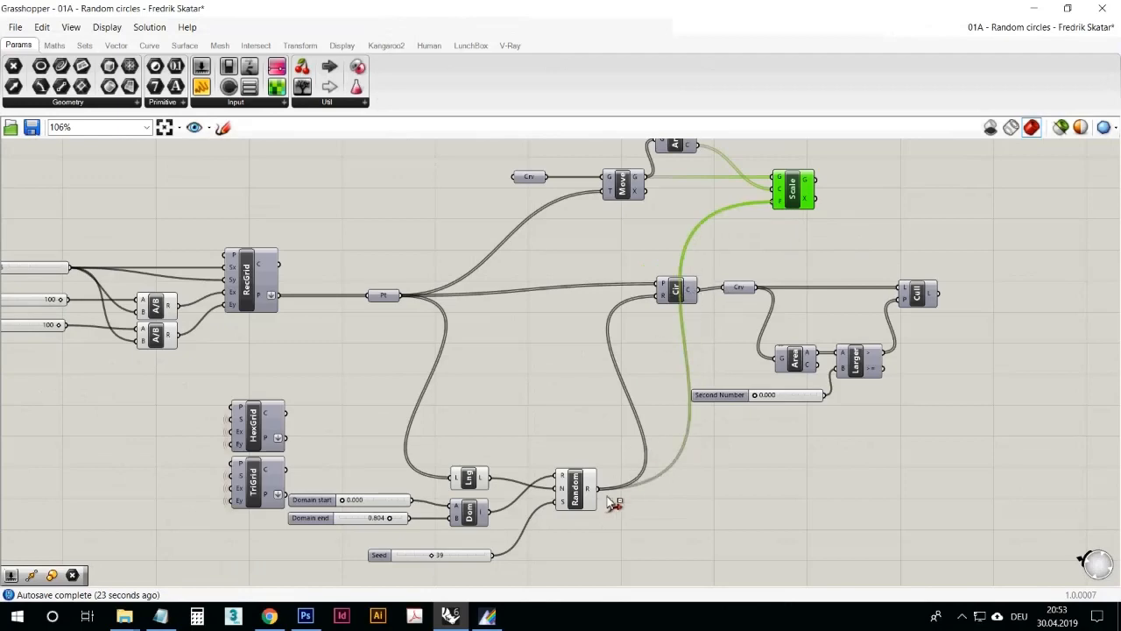
Step: Move the Crv, Move, Area and Scale components together farther up the canvas, away from the circle branch
right_drag(800, 260, 816, 301)
drag(862, 275, 515, 156)
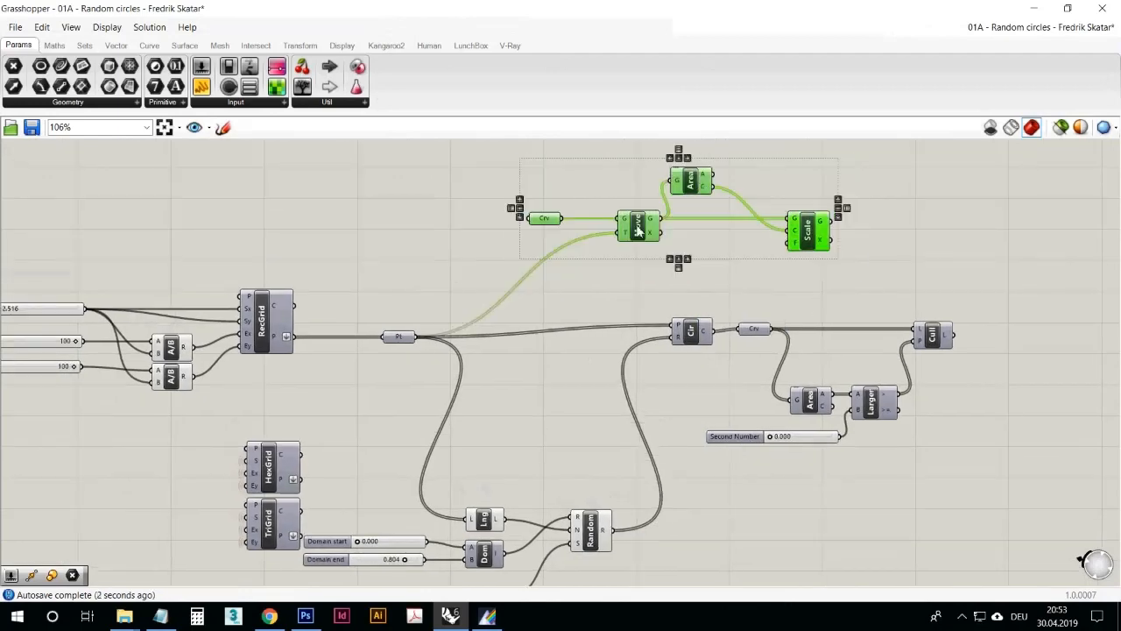
drag(637, 230, 629, 170)
Step: Shift the two A sliders and both A/B division components slightly, lining the divisions up in front of RecGrid
right_drag(606, 306, 714, 230)
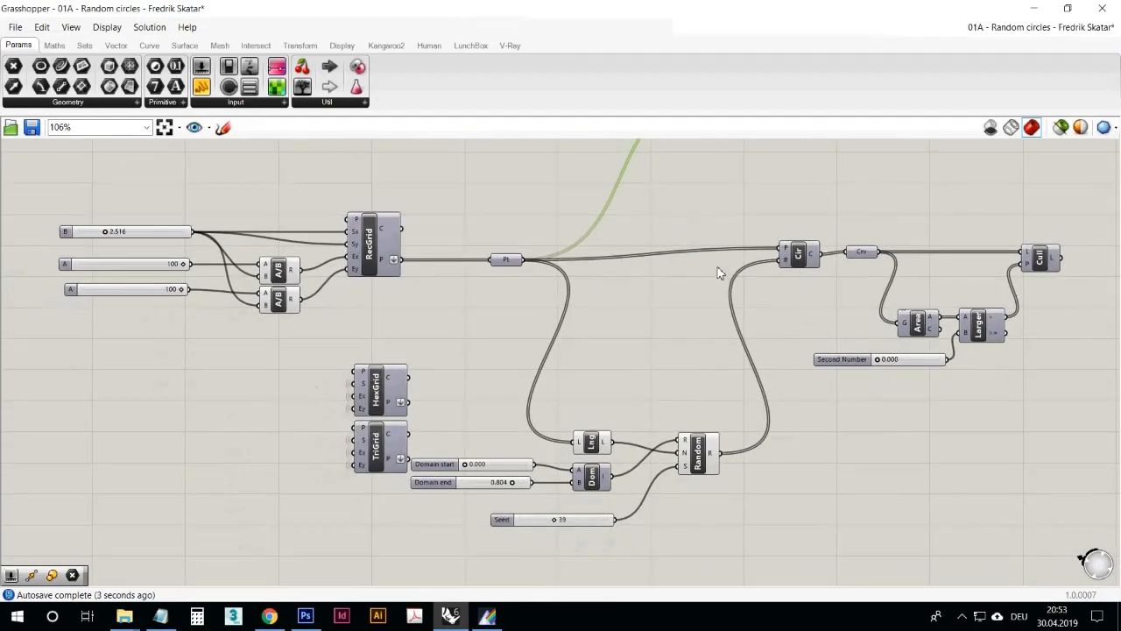
click(380, 238)
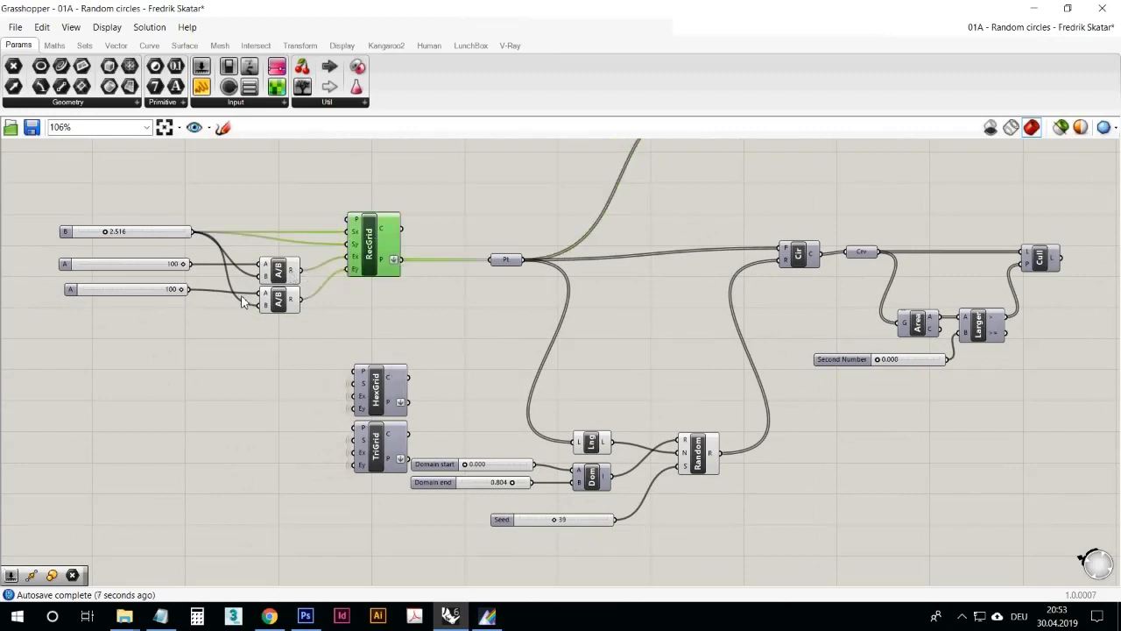
drag(295, 334, 142, 270)
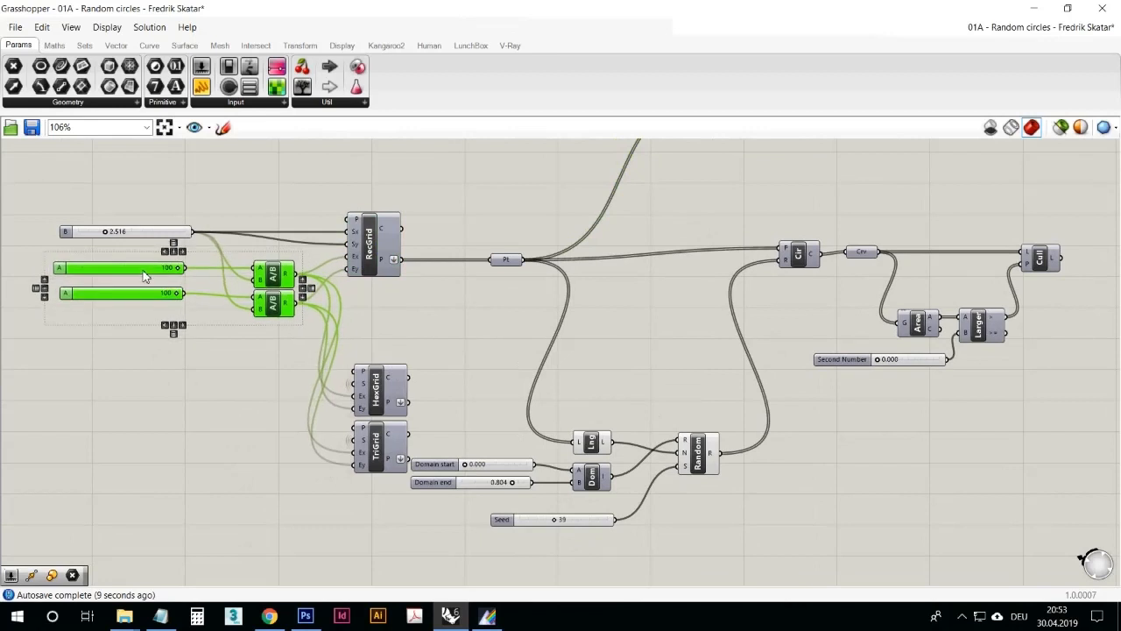
click(221, 282)
drag(286, 280, 289, 273)
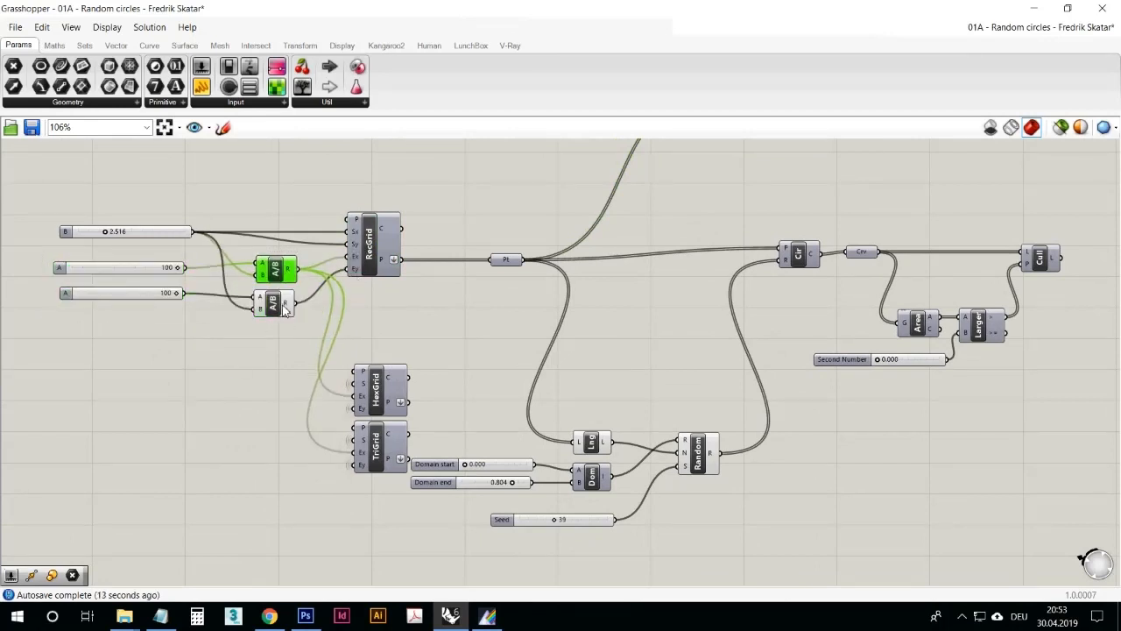
drag(283, 308, 286, 309)
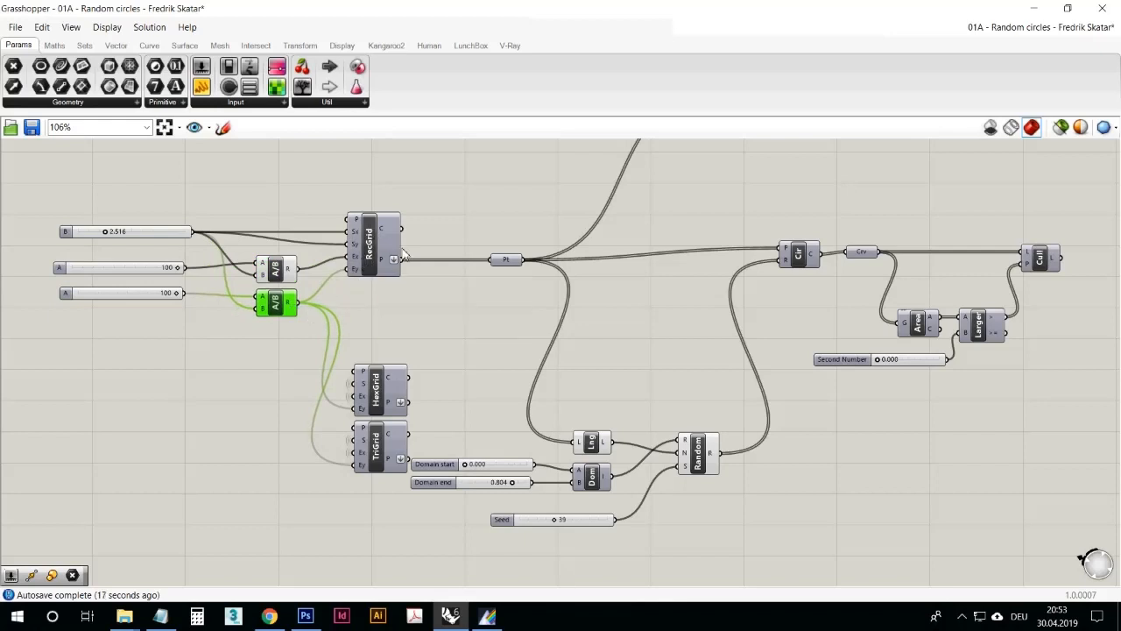
Step: Nudge the Lng component up slightly and shift the Random component a little closer to its Lng, Dom and Seed inputs
click(474, 348)
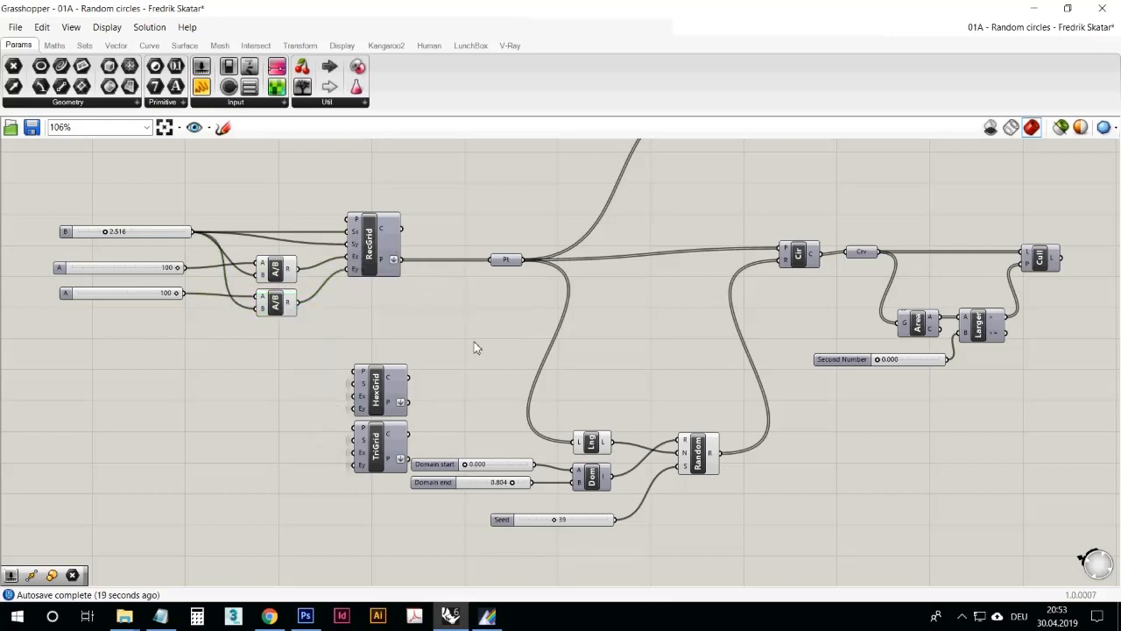
right_drag(475, 357, 397, 395)
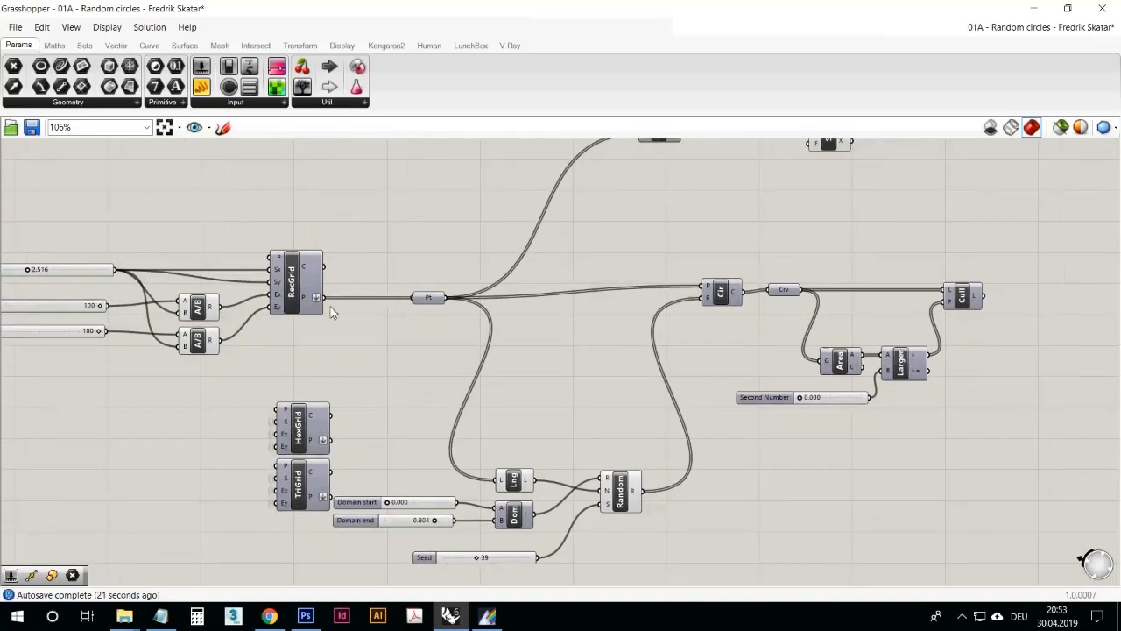
right_drag(477, 326, 450, 274)
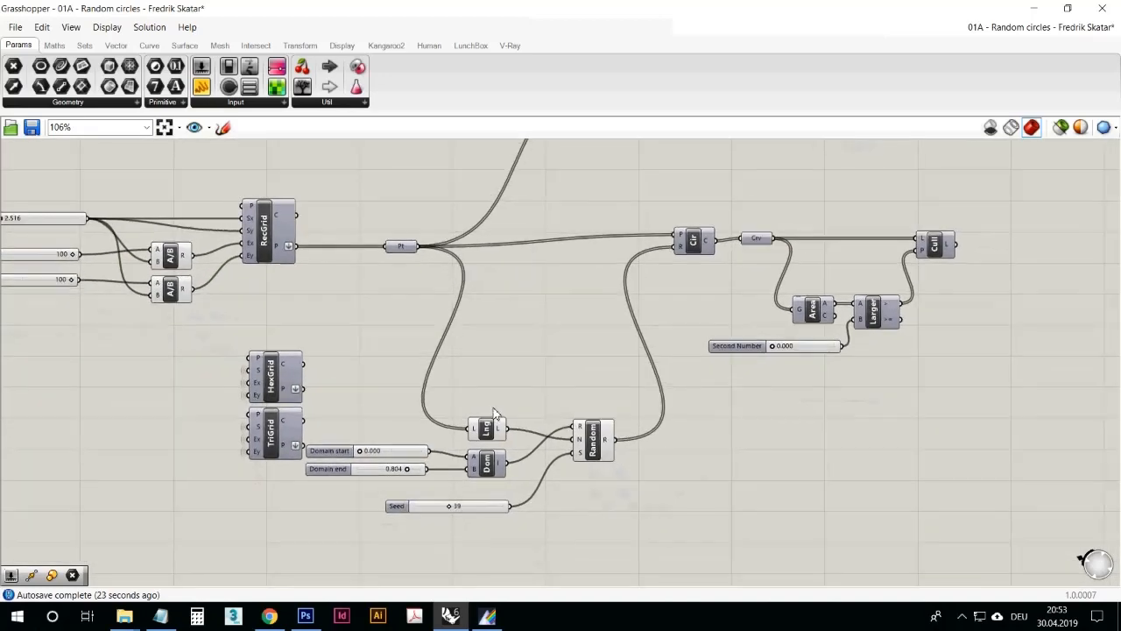
click(490, 409)
mouse_move(491, 409)
mouse_down()
mouse_move(485, 395)
mouse_move(498, 424)
mouse_move(488, 426)
mouse_up()
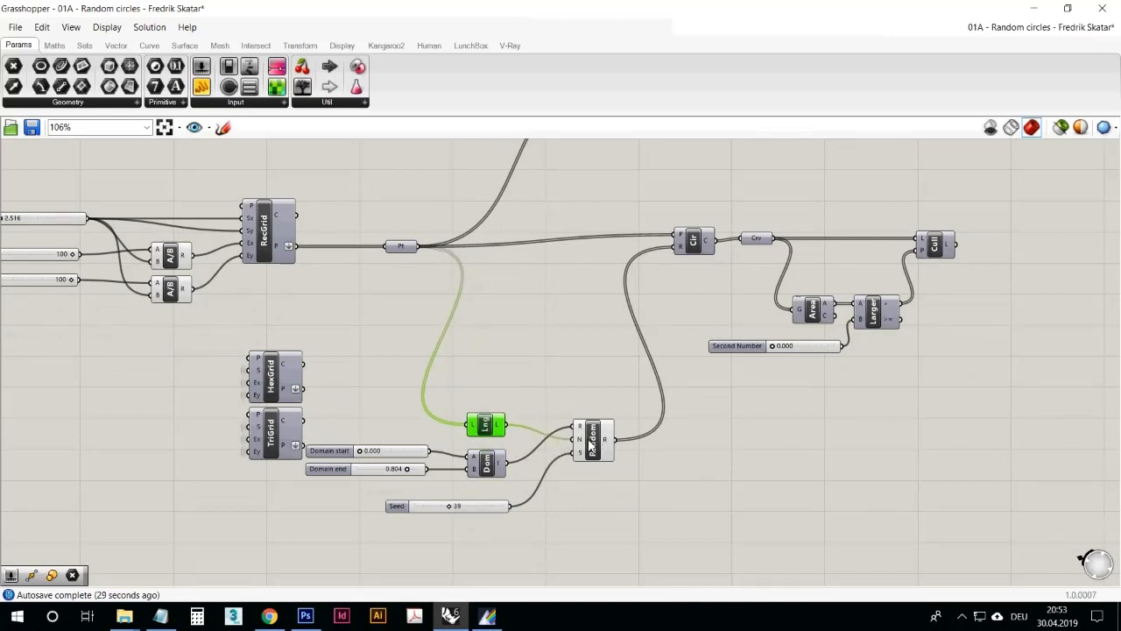
drag(591, 446, 585, 447)
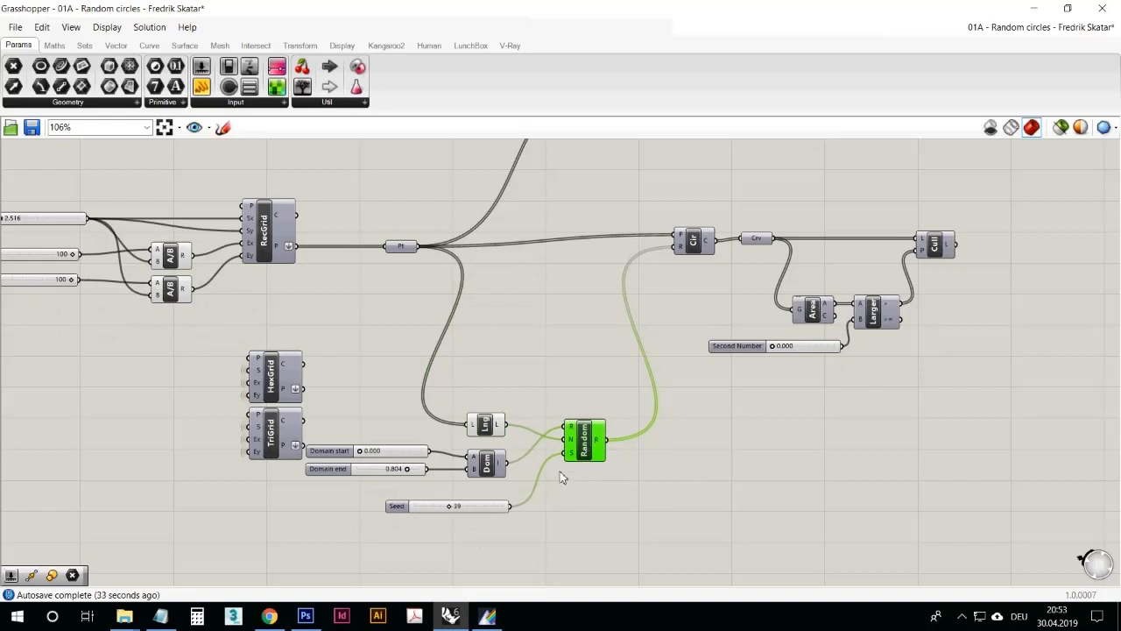
Step: Inspect the grid points held in the Pt parameter, and nudge the Cir component down slightly
scroll(562, 477, up, 1)
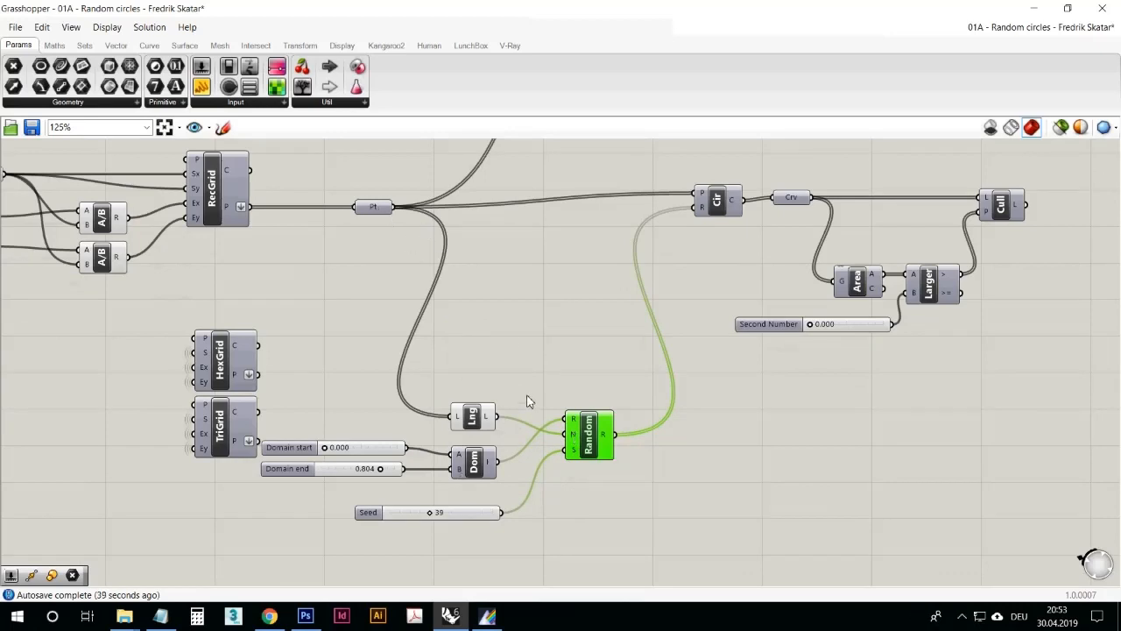
mouse_move(377, 215)
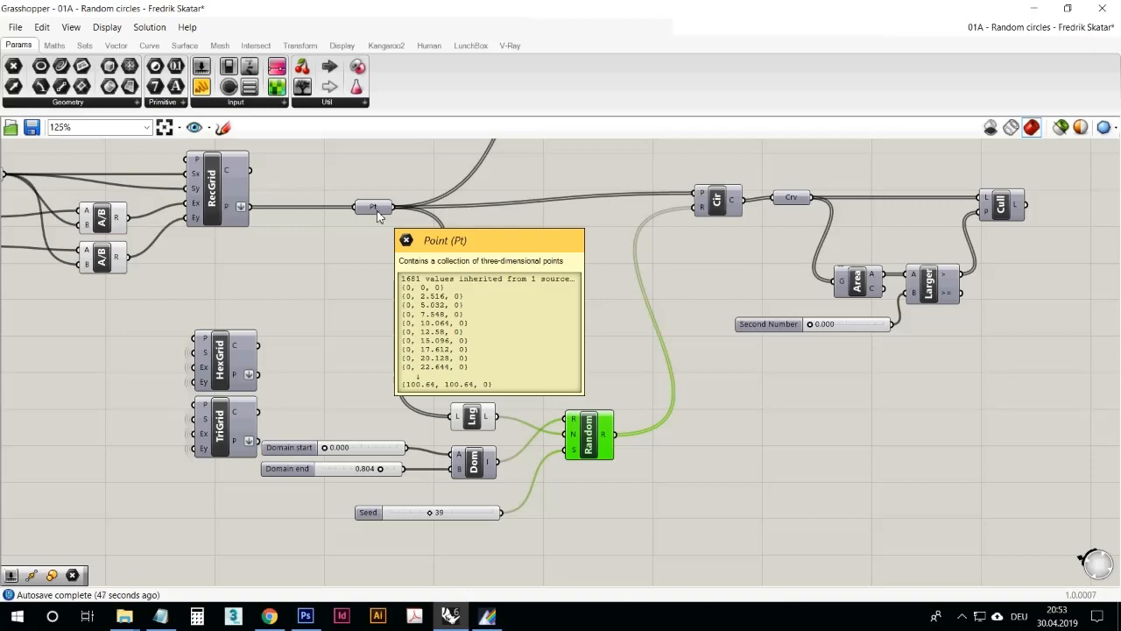
right_drag(353, 254, 500, 283)
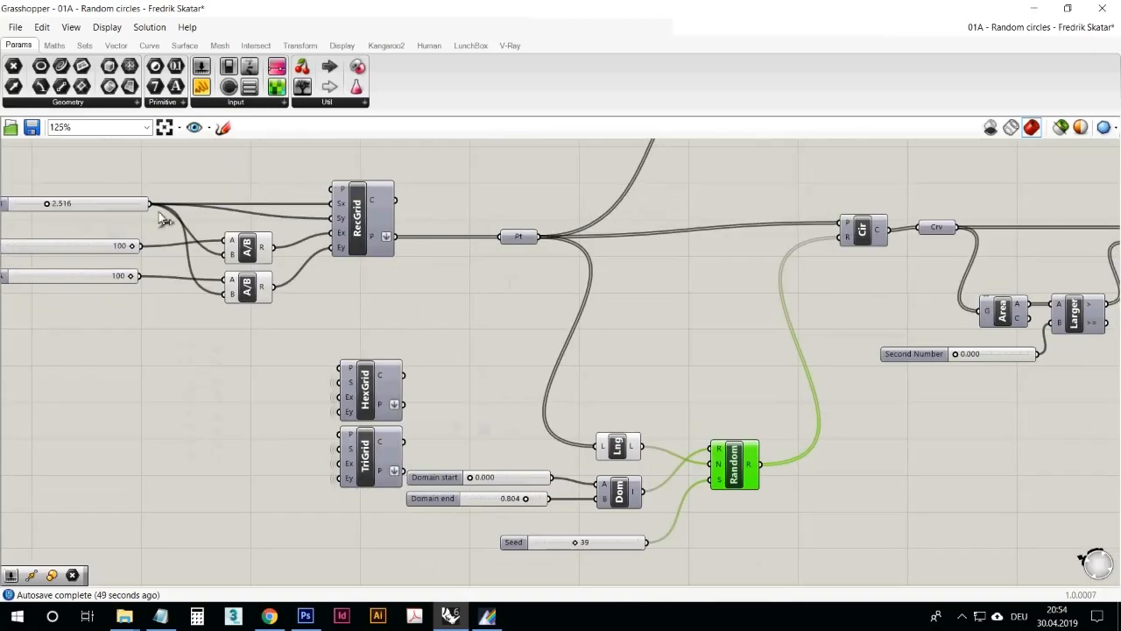
right_drag(175, 221, 230, 213)
right_drag(720, 288, 543, 273)
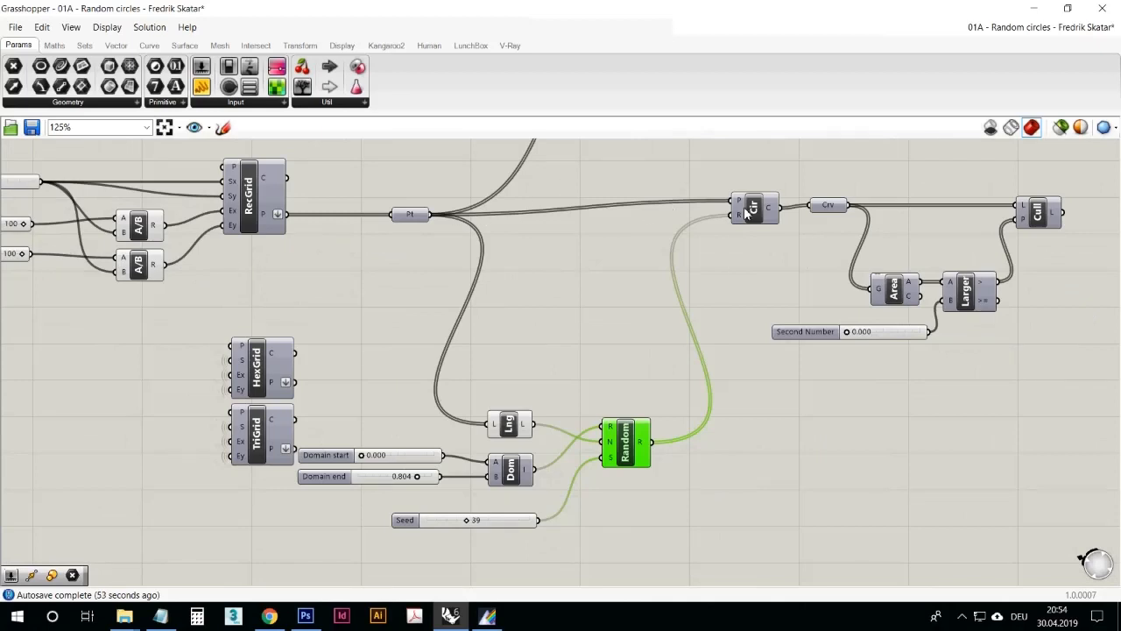
drag(744, 207, 746, 214)
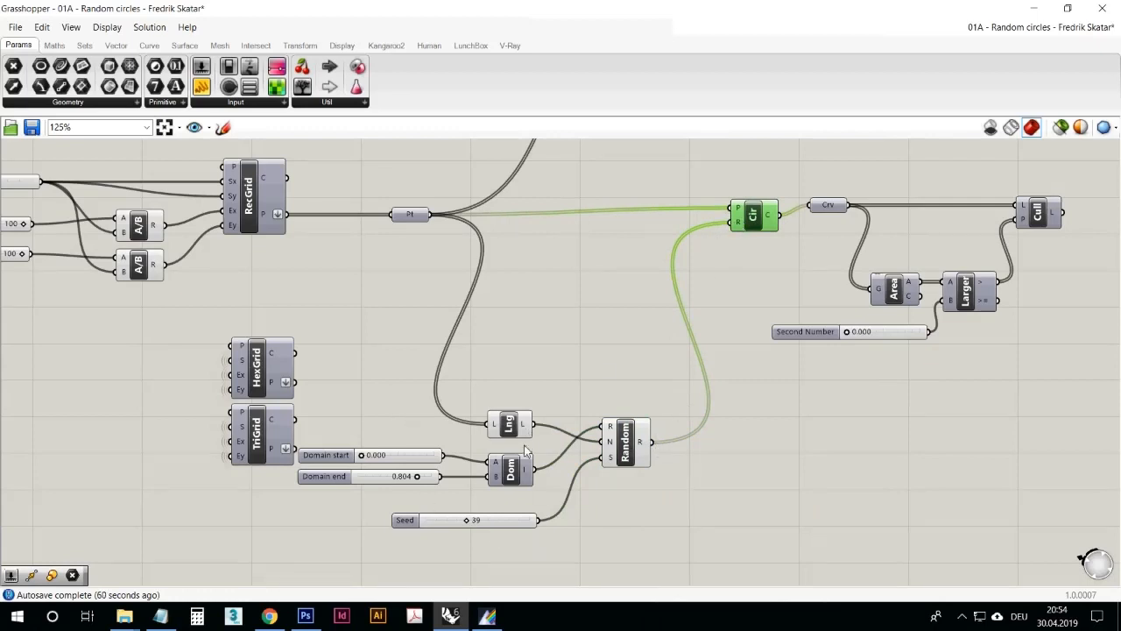
Step: Shift the Cull component slightly farther away from the Crv and Larger components
right_drag(781, 451, 652, 478)
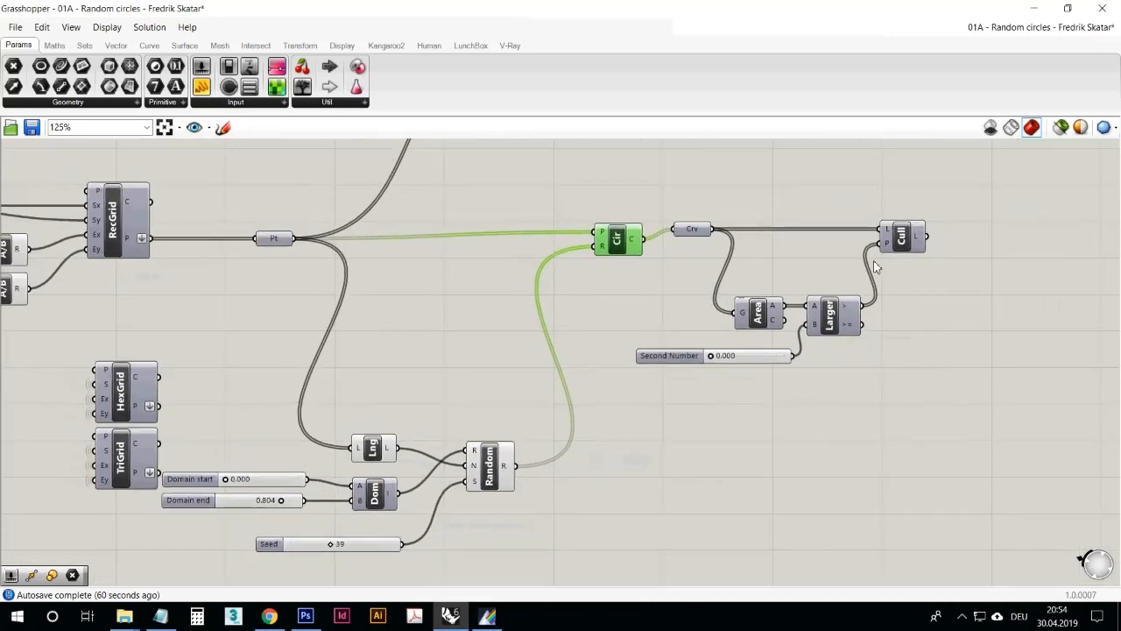
click(926, 260)
drag(913, 249, 920, 243)
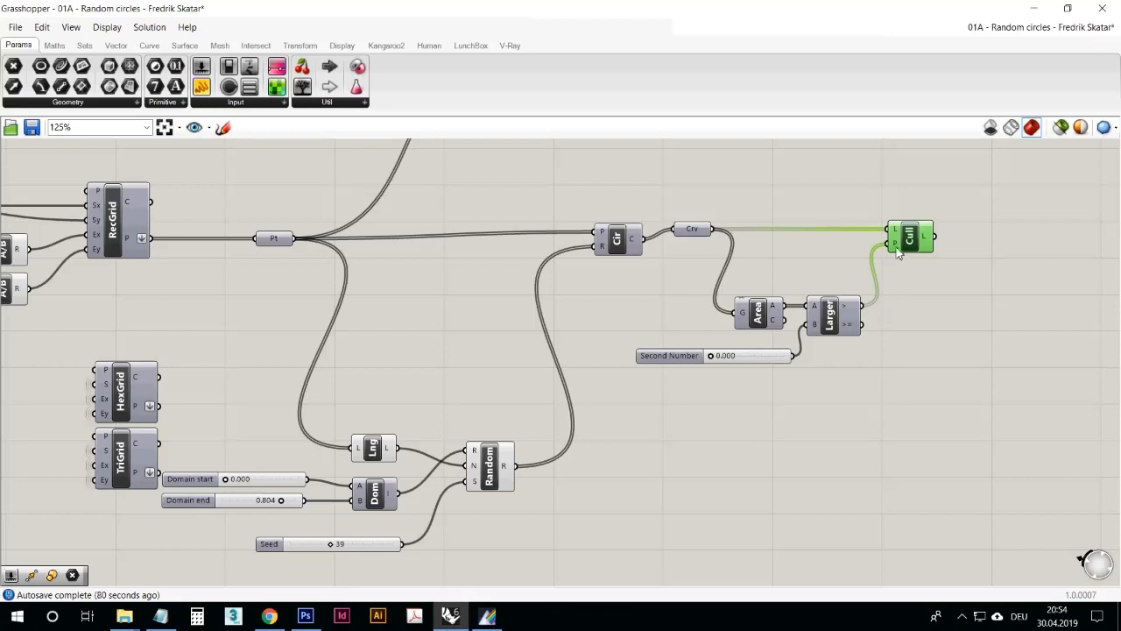
drag(909, 233, 921, 250)
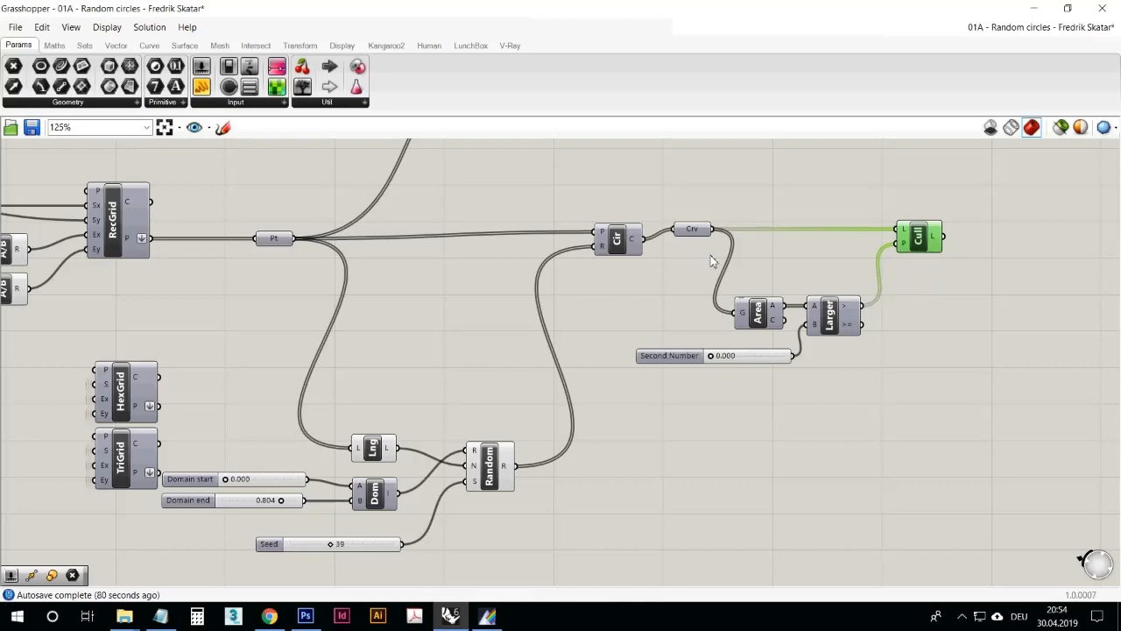
Step: Move the Crv, Move, Area and Scale components together down the canvas, closer to the circle branch
right_drag(711, 261, 781, 427)
drag(858, 286, 480, 164)
drag(685, 151, 764, 250)
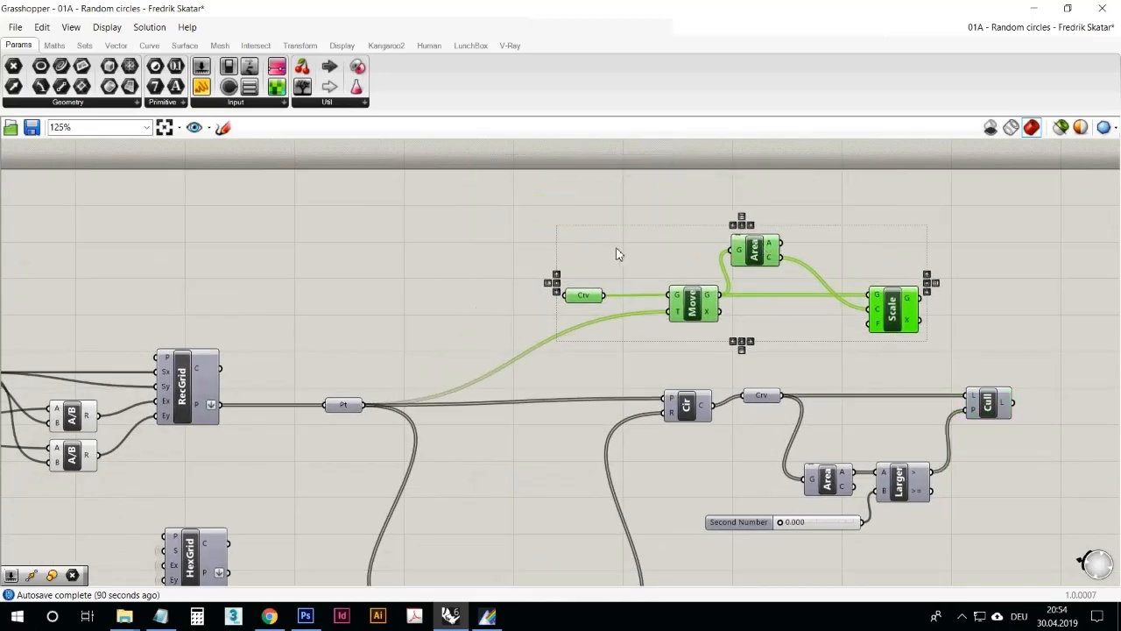
click(617, 254)
Step: Spread out the custom-shape branch: raise Crv, shift Pt toward RecGrid, and nudge Area toward Scale
drag(583, 295, 569, 274)
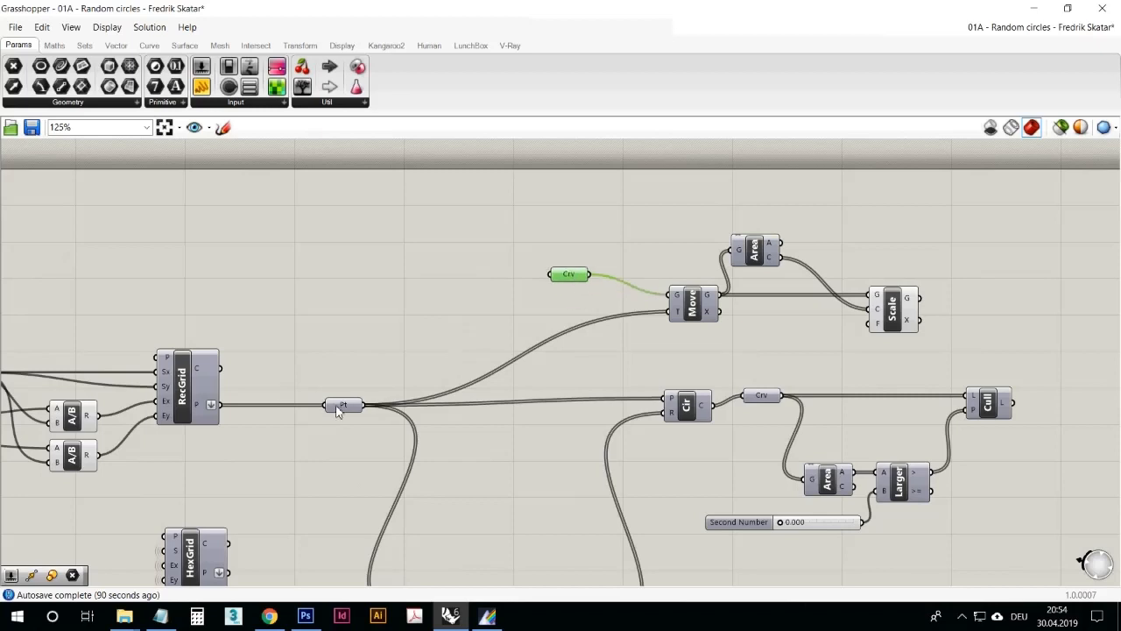
drag(337, 410, 313, 409)
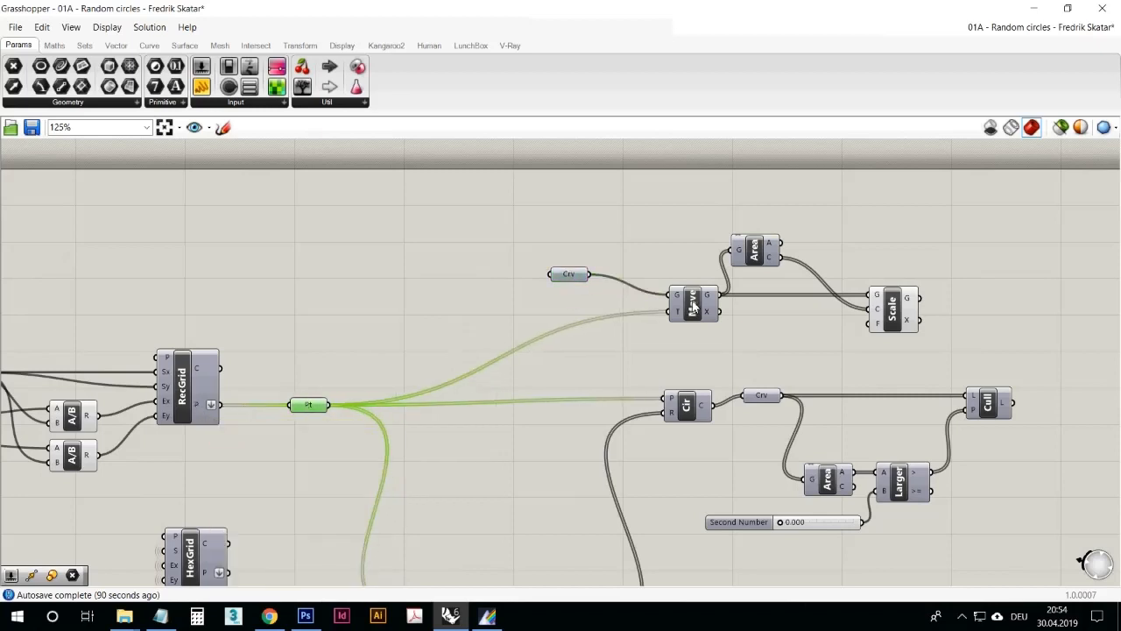
drag(749, 256, 770, 267)
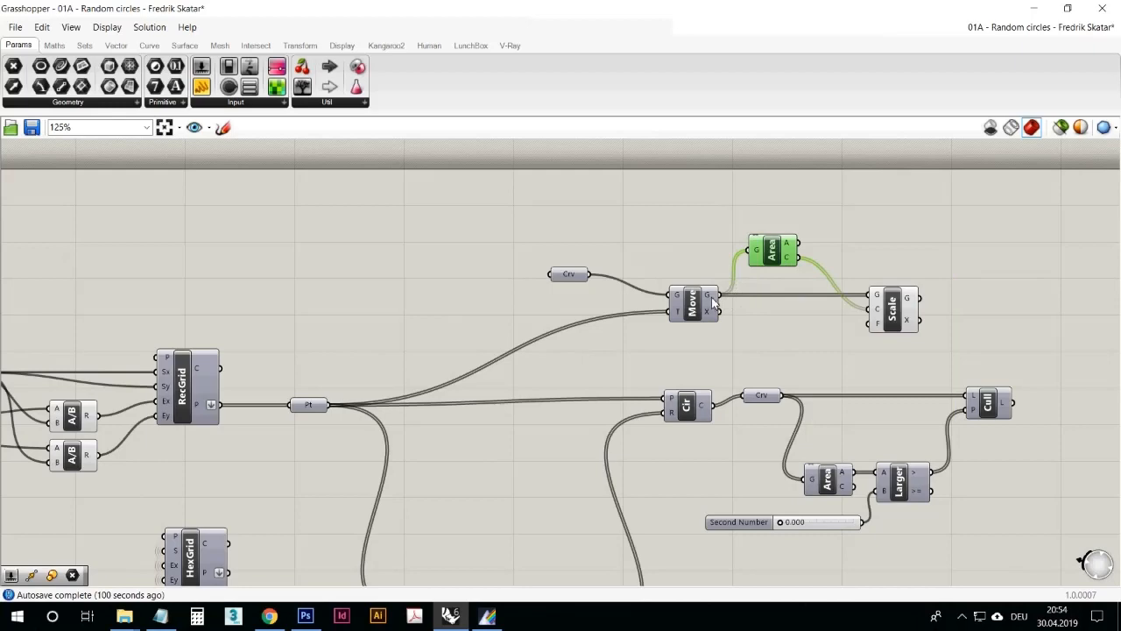
mouse_move(711, 297)
click(892, 307)
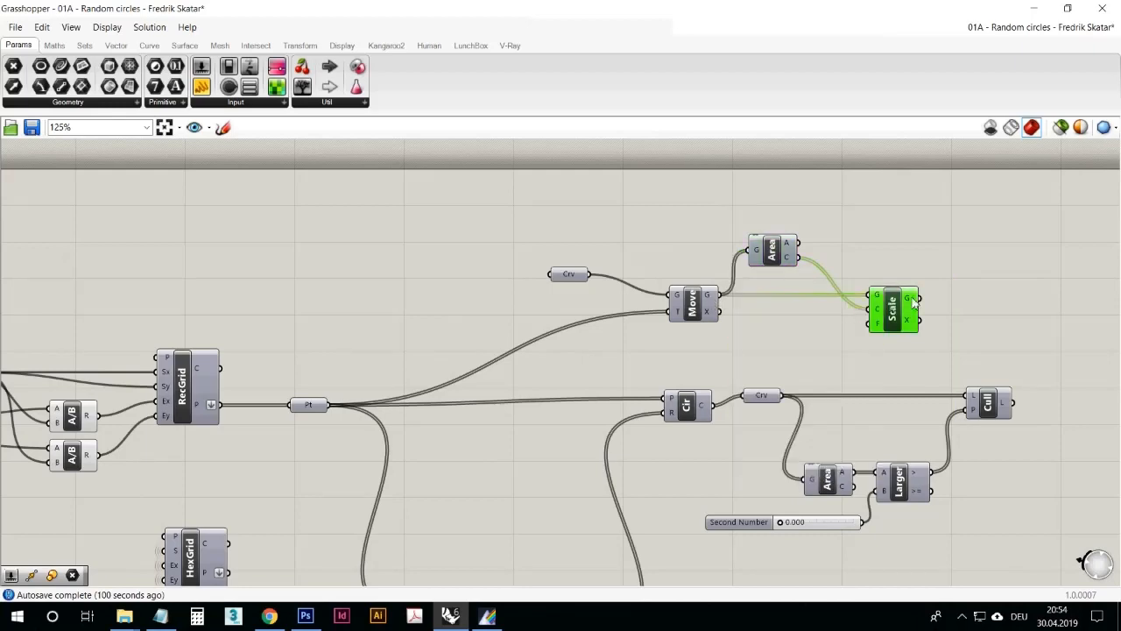
Step: Restore the Grasshopper window to its smaller size and examine the hexagon grid in Rhino's Top viewport
click(1067, 8)
scroll(531, 298, down, 3)
click(150, 325)
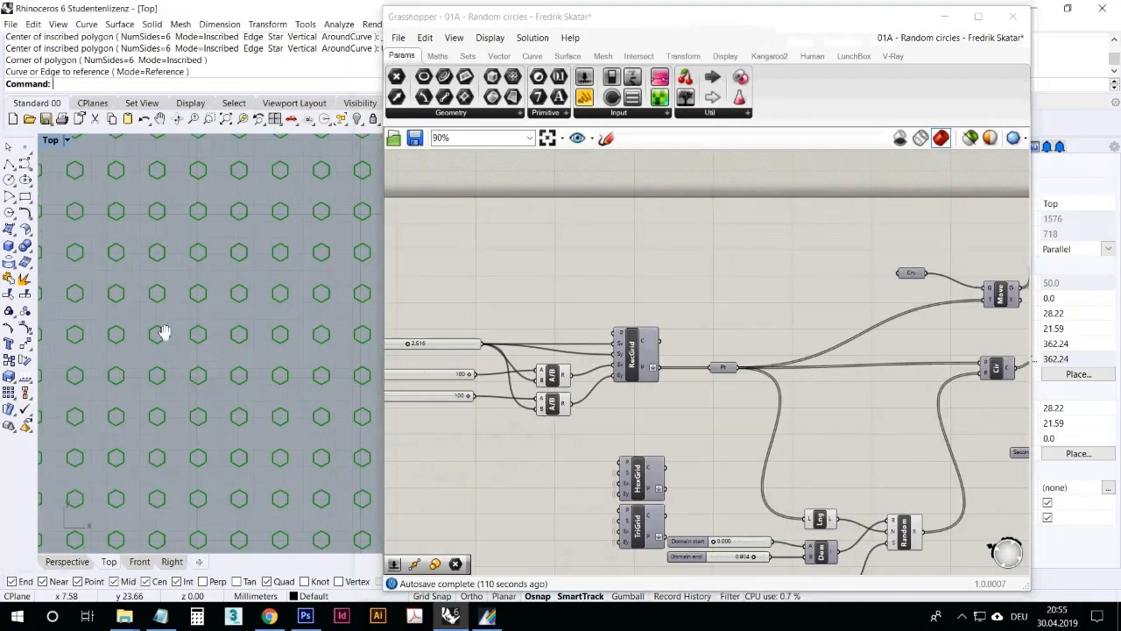
scroll(169, 324, down, 5)
right_drag(170, 324, 224, 351)
right_drag(800, 289, 603, 259)
right_drag(328, 306, 320, 339)
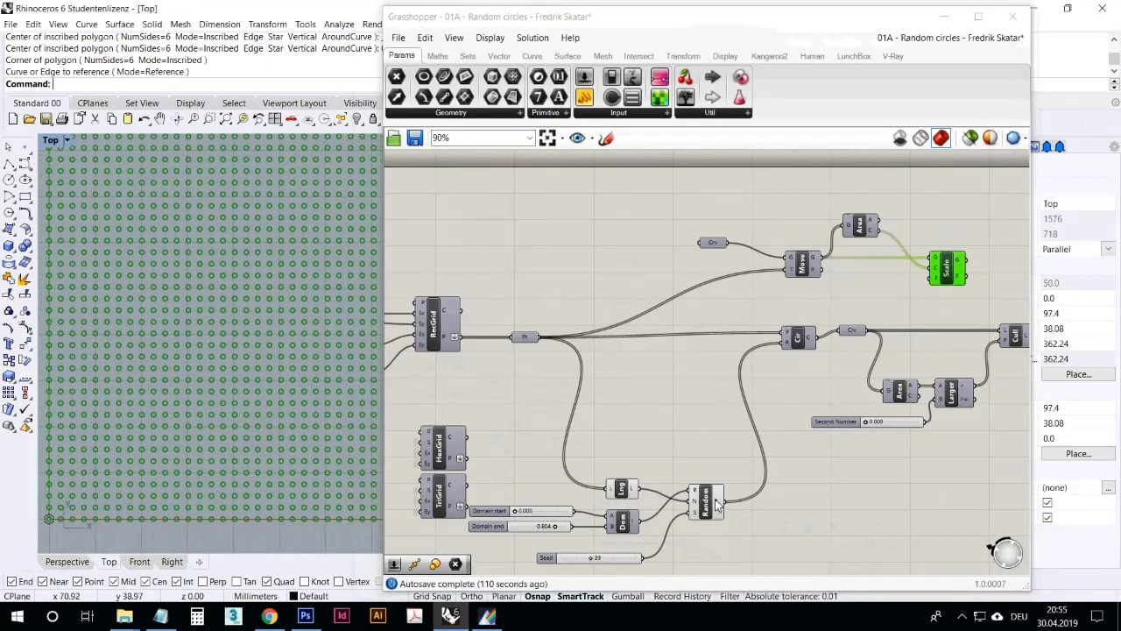
Step: Connect the Random output to the Scale component's factor input and check the resized hexagons in the Top viewport
drag(719, 501, 934, 280)
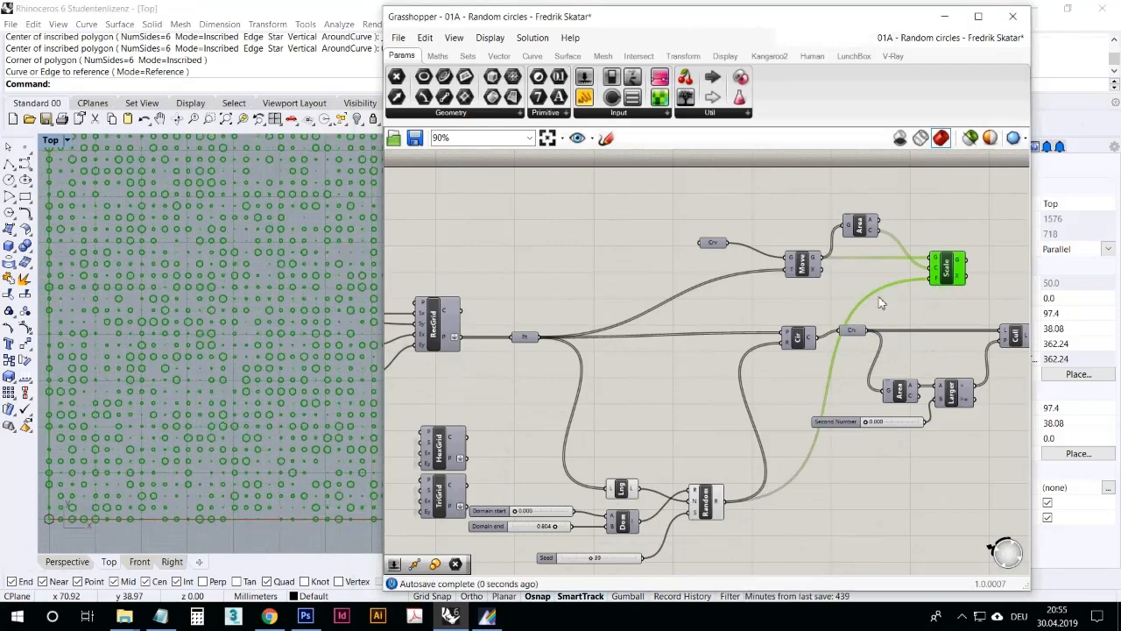
right_drag(708, 291, 777, 277)
right_drag(258, 293, 305, 340)
scroll(268, 297, down, 4)
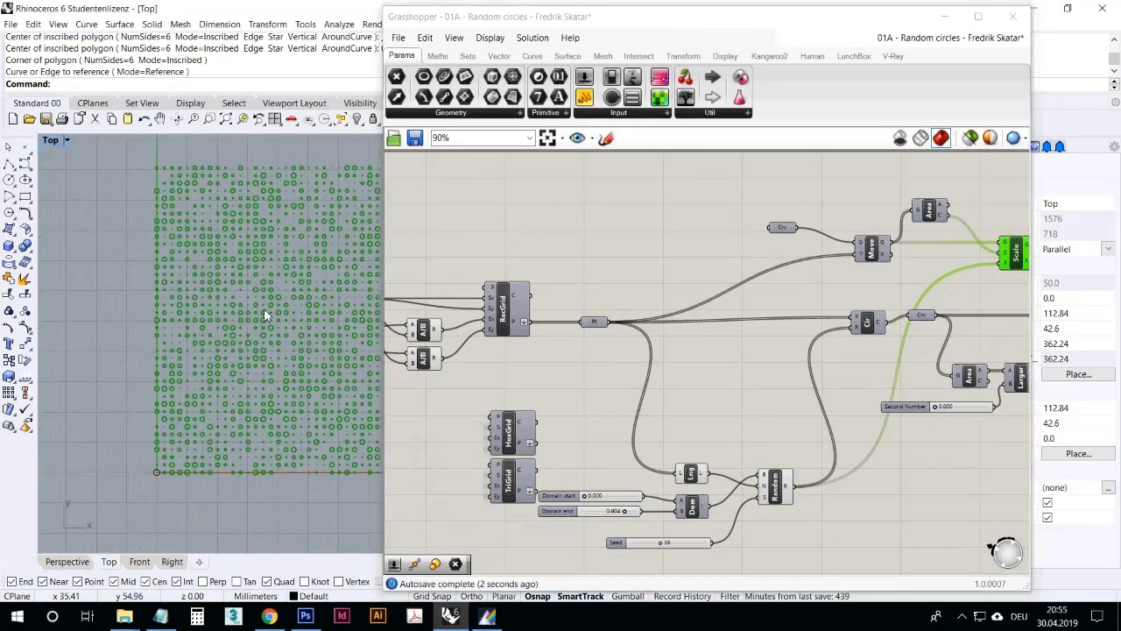
scroll(264, 308, up, 4)
Step: Place HexGrid directly beneath RecGrid and feed its points output into Pt in place of RecGrid's
right_drag(501, 374, 585, 336)
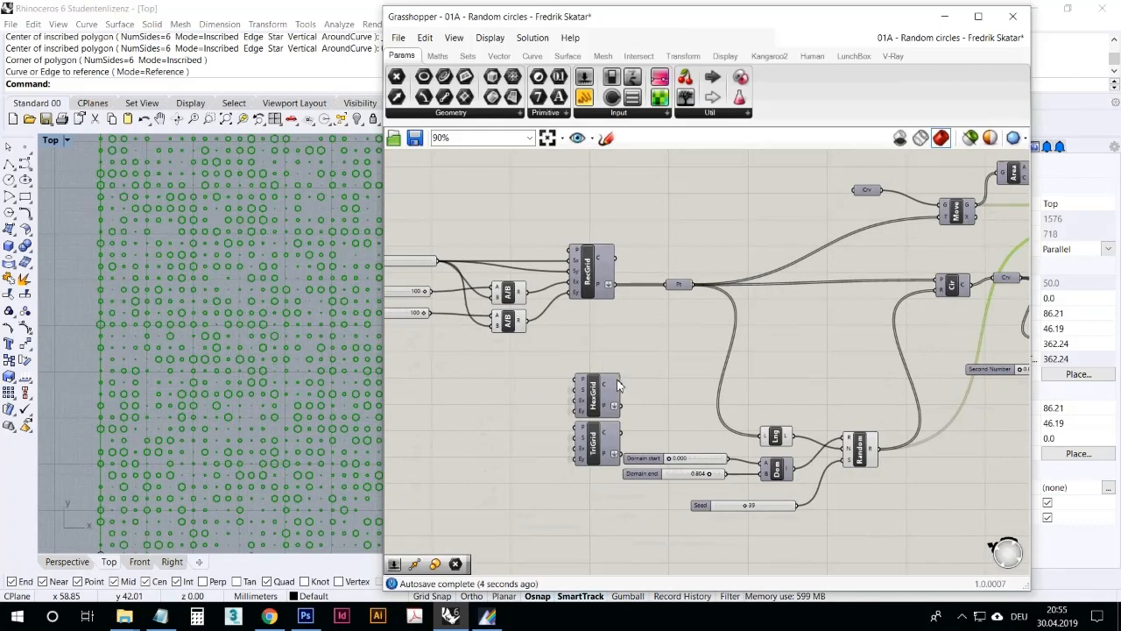
right_drag(623, 417, 557, 414)
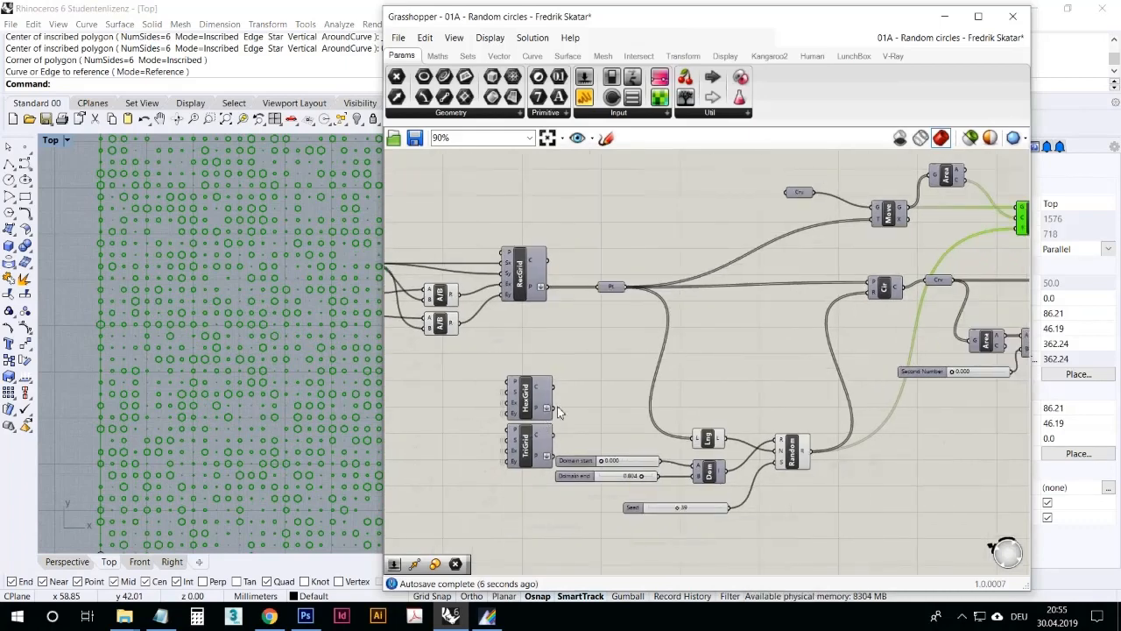
drag(531, 403, 599, 287)
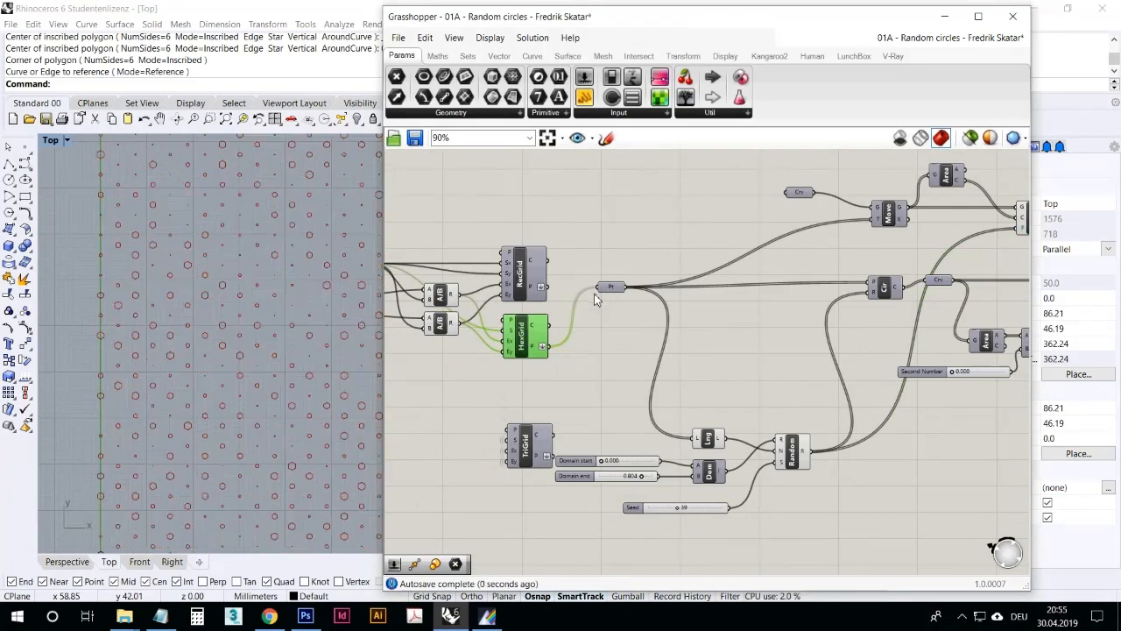
right_drag(262, 318, 194, 343)
scroll(184, 296, down, 4)
Step: Set the random domain's end to 1.000 and its start to 0.133
drag(638, 485, 674, 484)
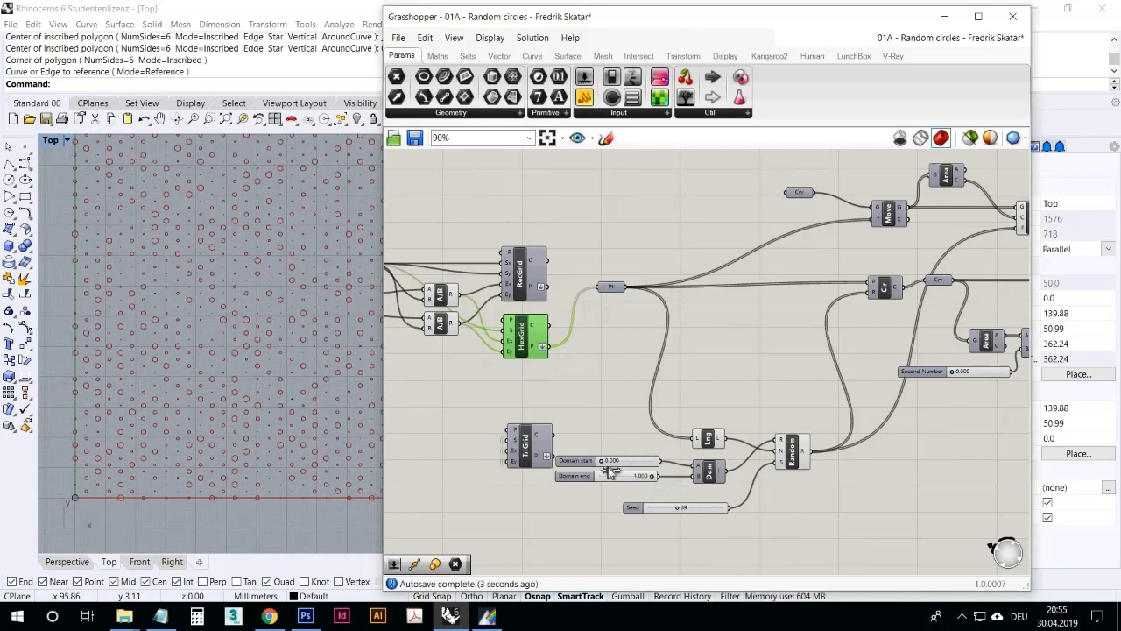
drag(610, 470, 617, 472)
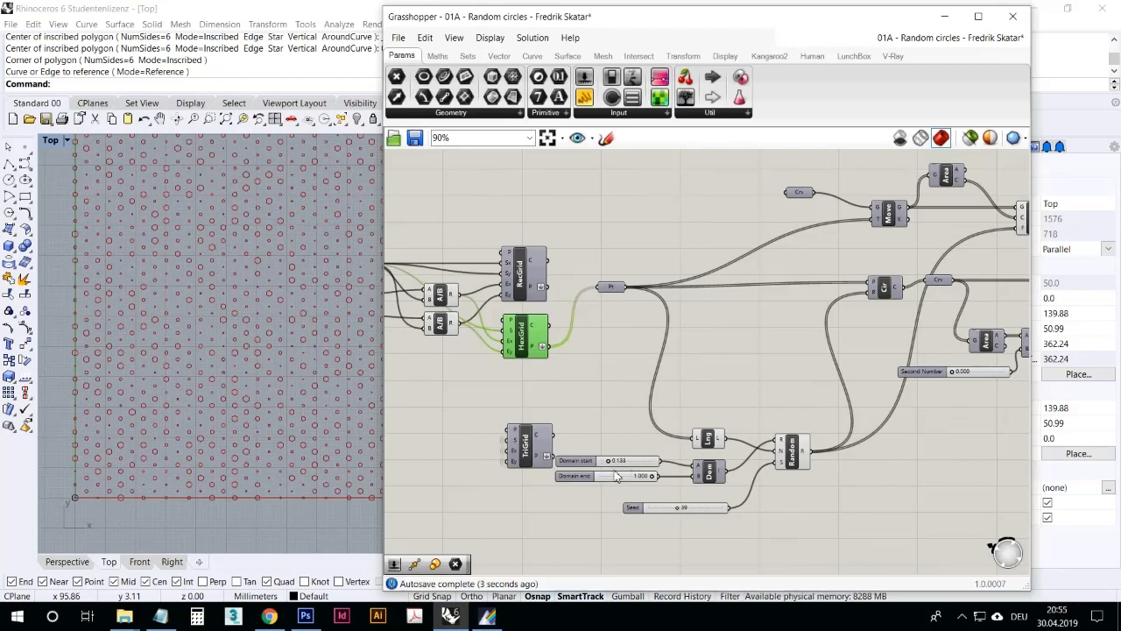
Step: Place TriGrid directly beneath HexGrid and feed its points output into Pt in place of HexGrid's
click(585, 399)
drag(532, 439, 601, 294)
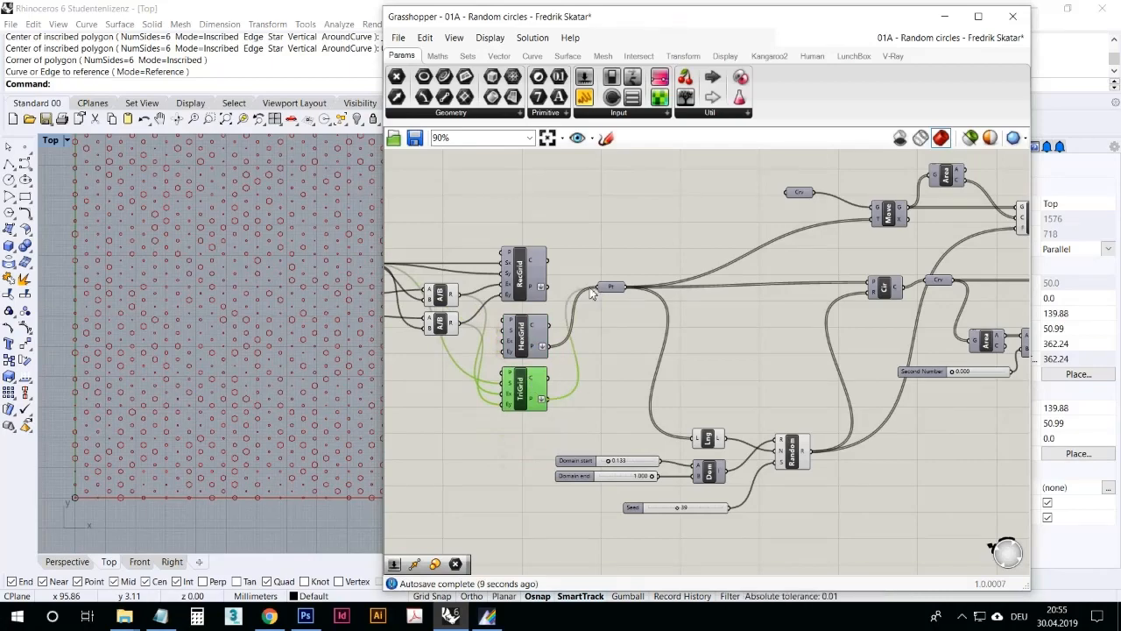
click(307, 306)
scroll(223, 393, up, 5)
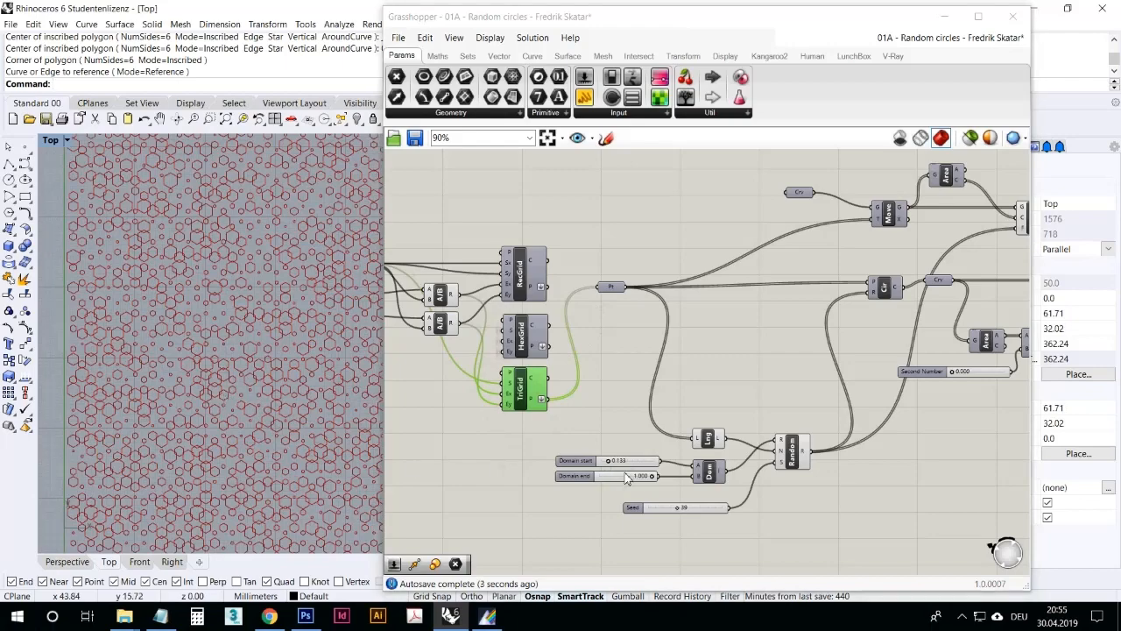
Step: Reduce the Domain end slider to 0.679 and check the hexagon sizes across the triangular grid
drag(652, 479, 636, 476)
click(301, 402)
scroll(219, 382, down, 5)
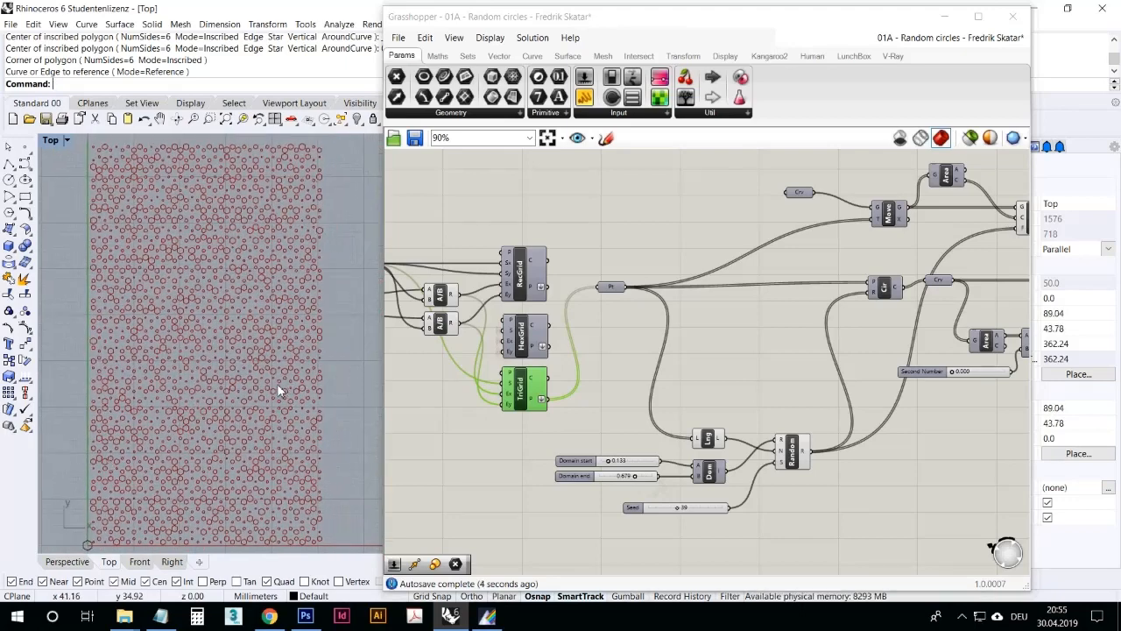
Step: Set the lower A slider, which drives the second A/B division, to 56
right_drag(468, 383, 641, 387)
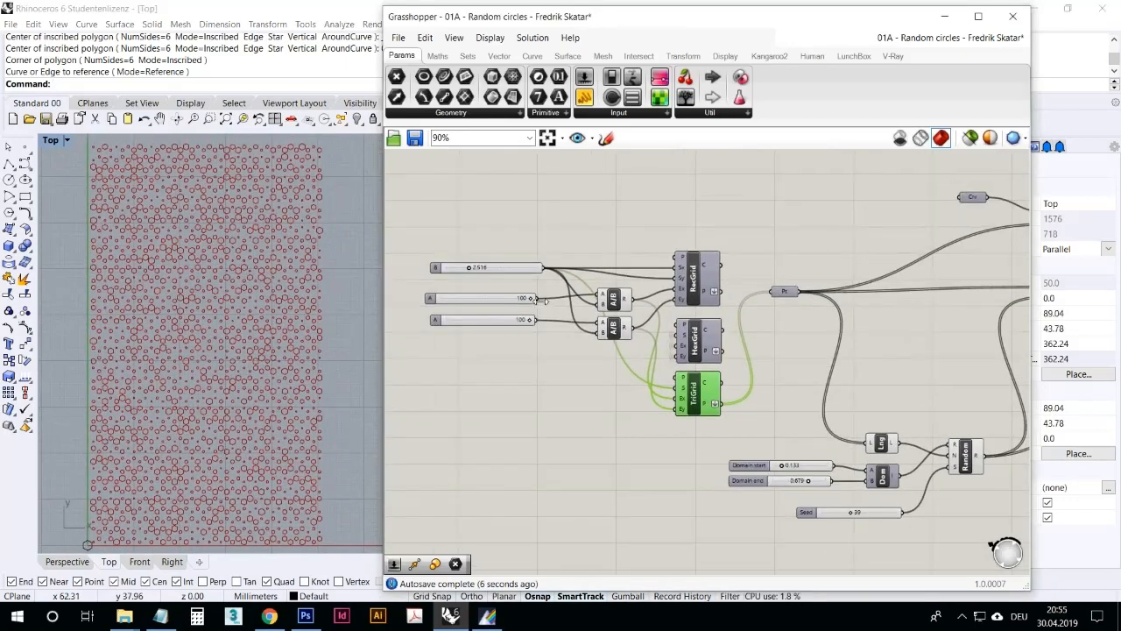
drag(536, 308, 170, 391)
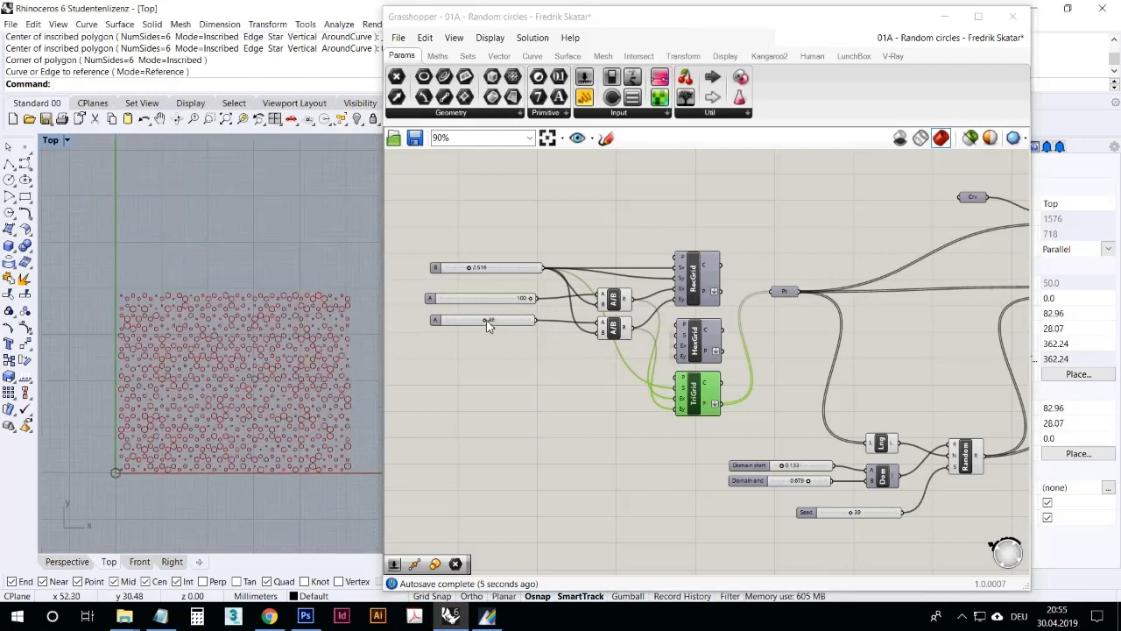
drag(488, 324, 501, 325)
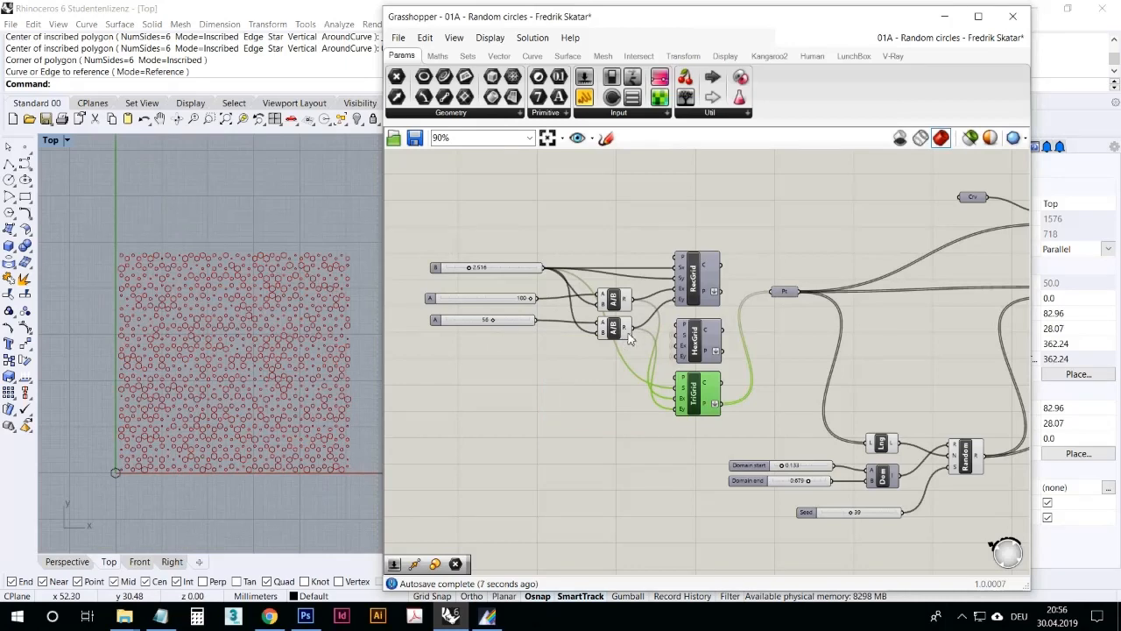
Step: Create a new empty Grasshopper document
click(585, 376)
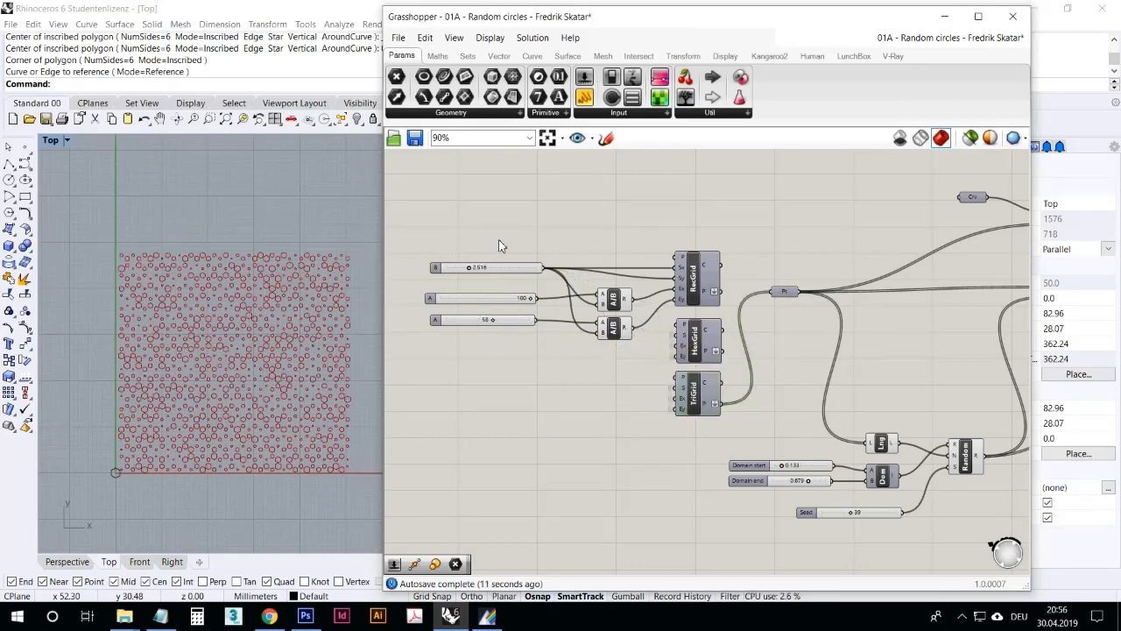
click(398, 38)
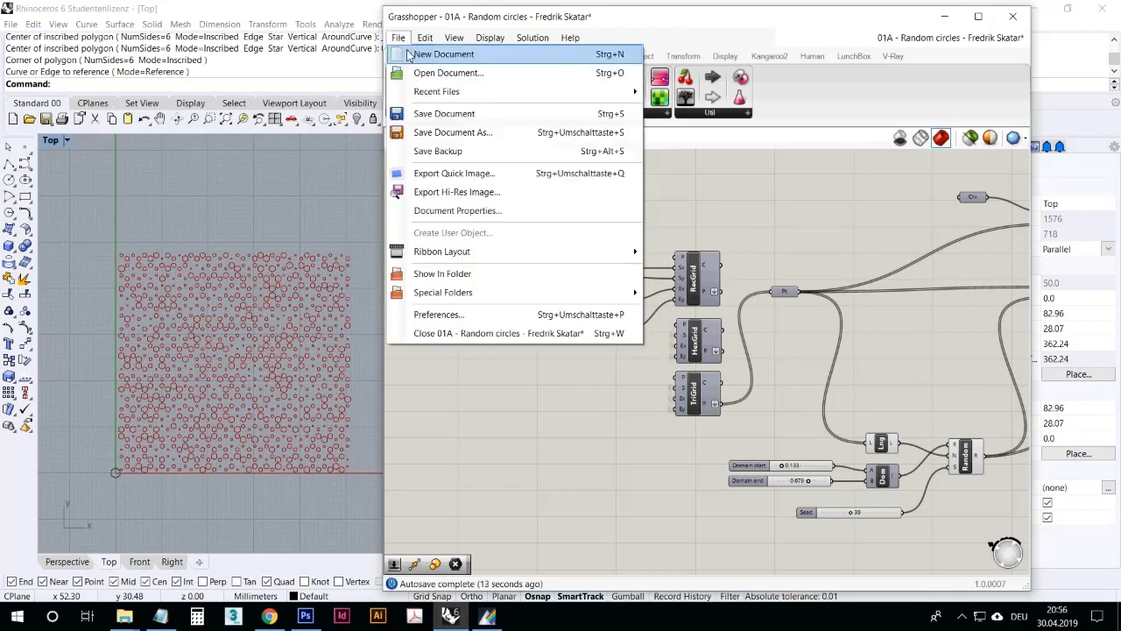
click(804, 249)
scroll(800, 245, down, 2)
right_drag(791, 200, 657, 231)
scroll(678, 244, up, 2)
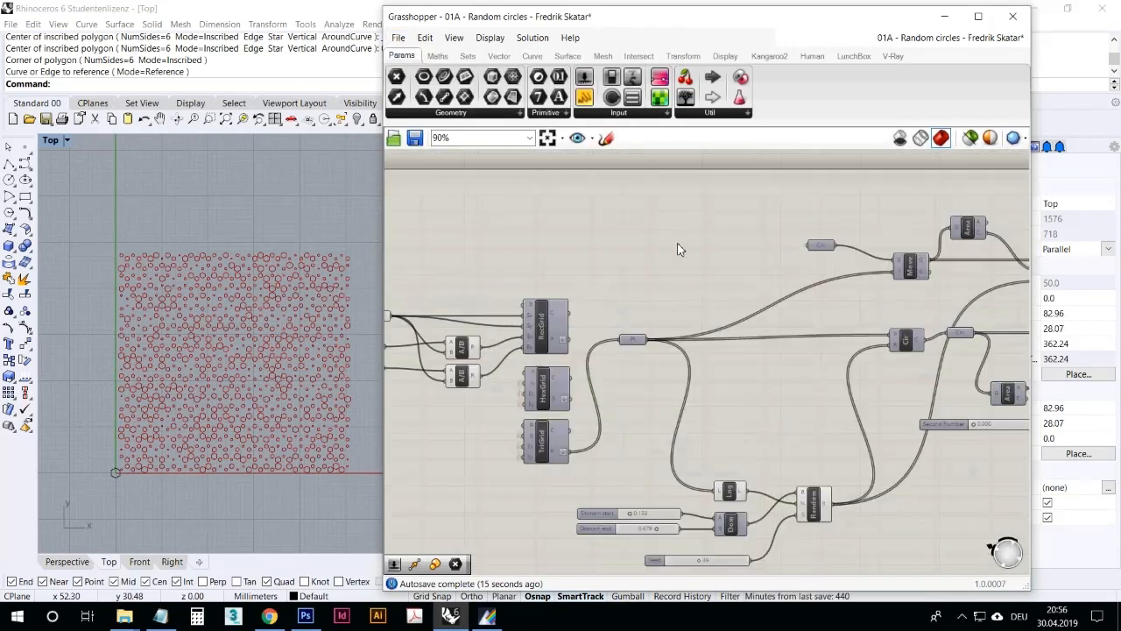
click(398, 37)
click(416, 57)
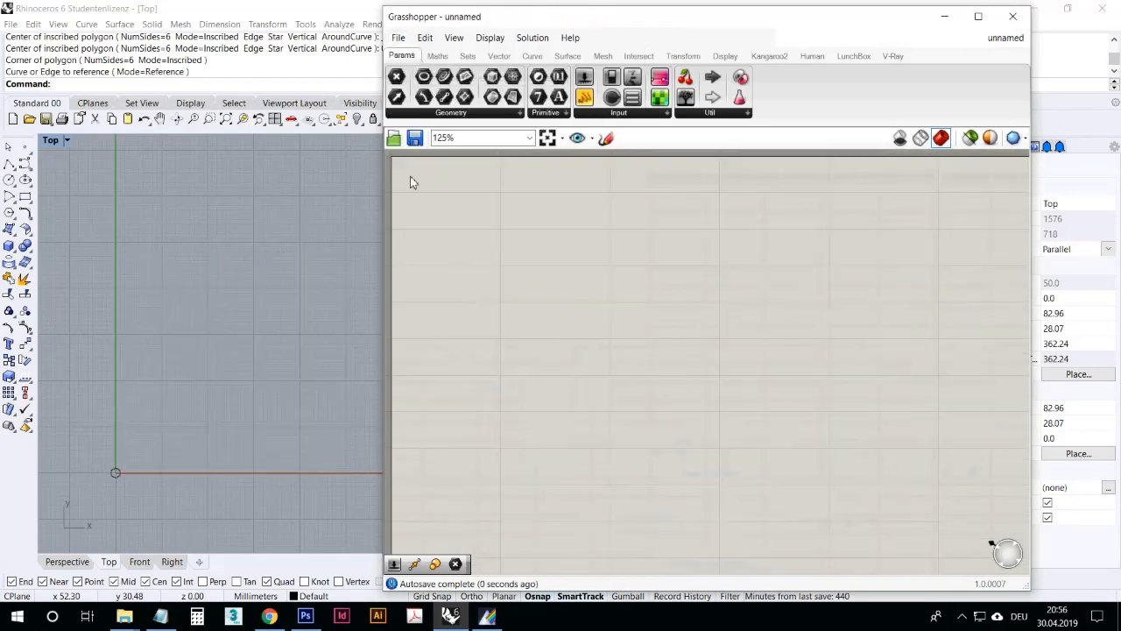
Step: Delete the leftover closed hexagon curve at the origin in Rhino's Top view
right_drag(184, 474, 213, 372)
drag(207, 389, 111, 325)
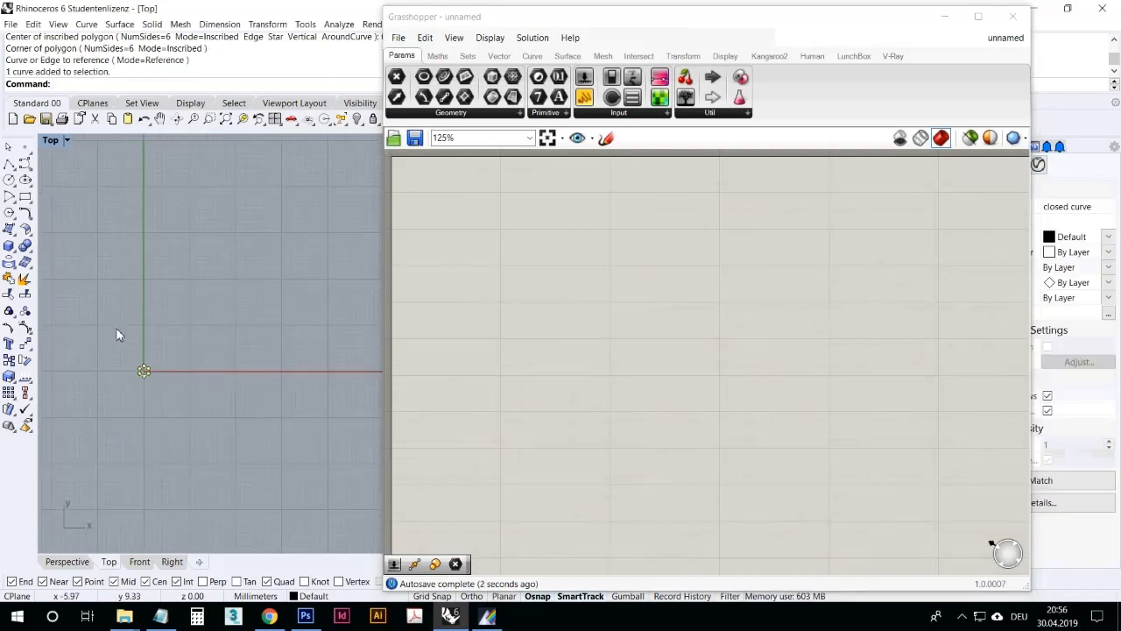
key(Delete)
right_drag(204, 418, 215, 455)
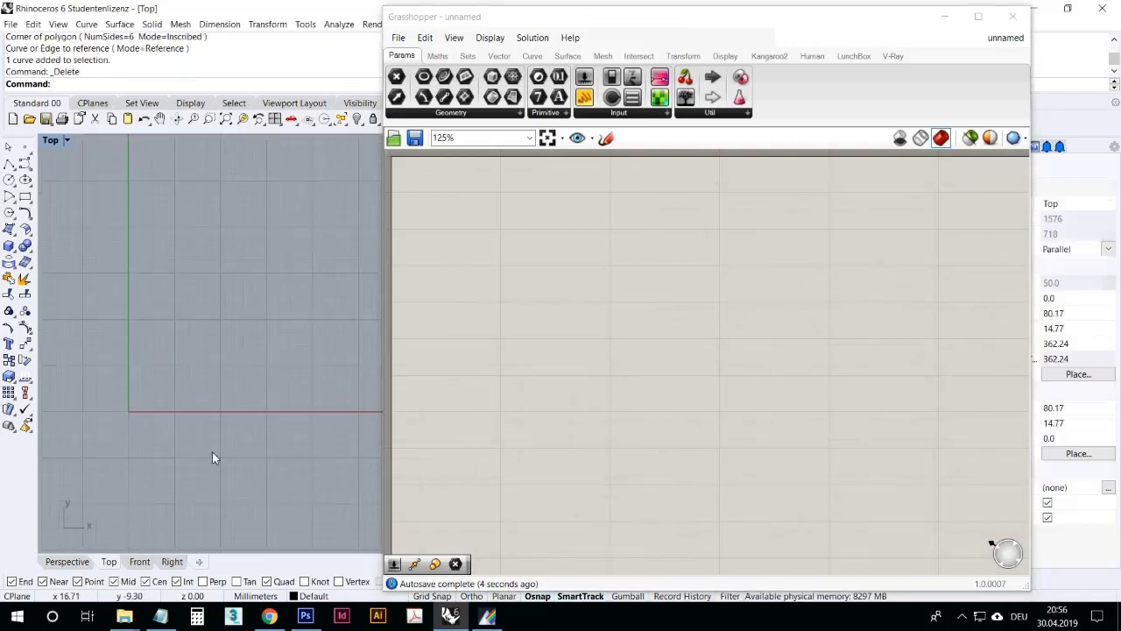
right_drag(554, 347, 582, 351)
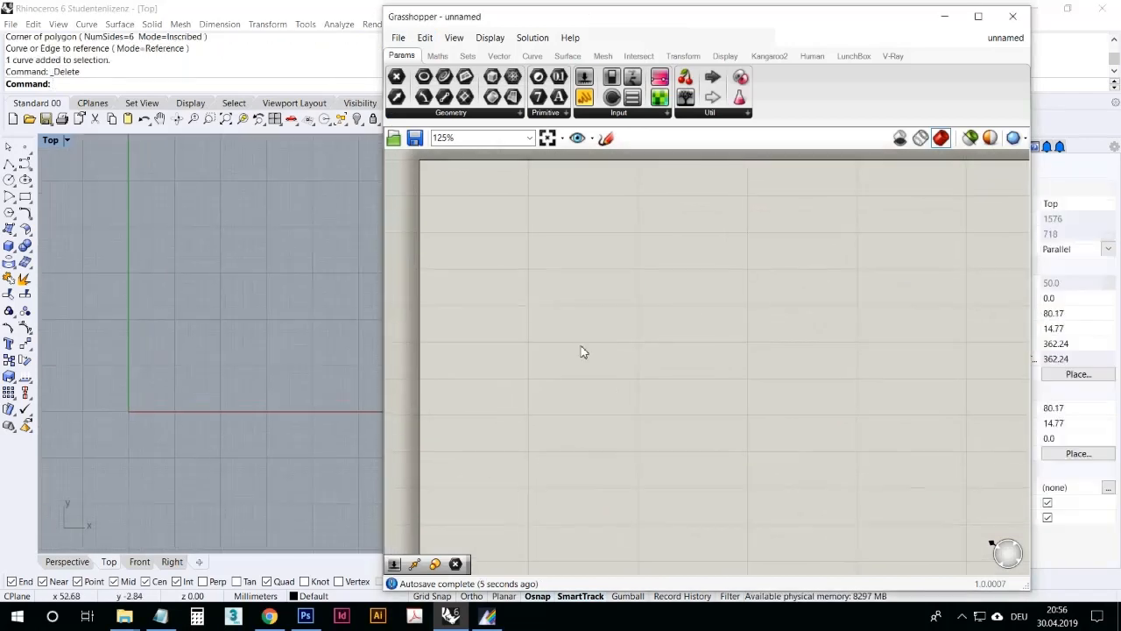
click(961, 616)
drag(933, 588, 962, 616)
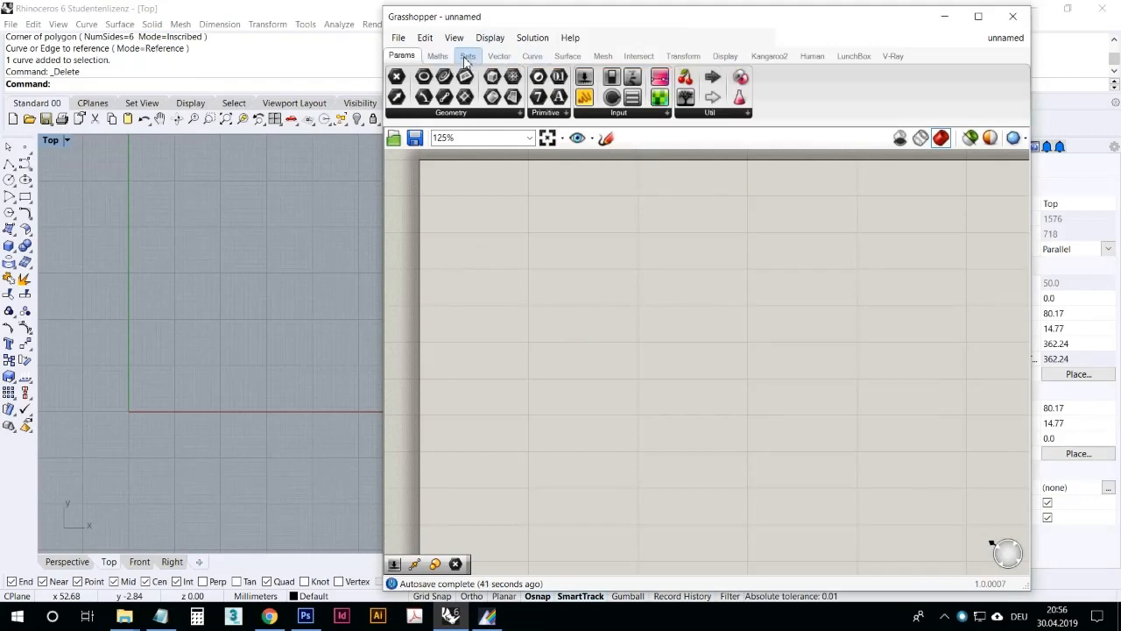
Step: Place a Square grid component on the empty canvas
click(498, 57)
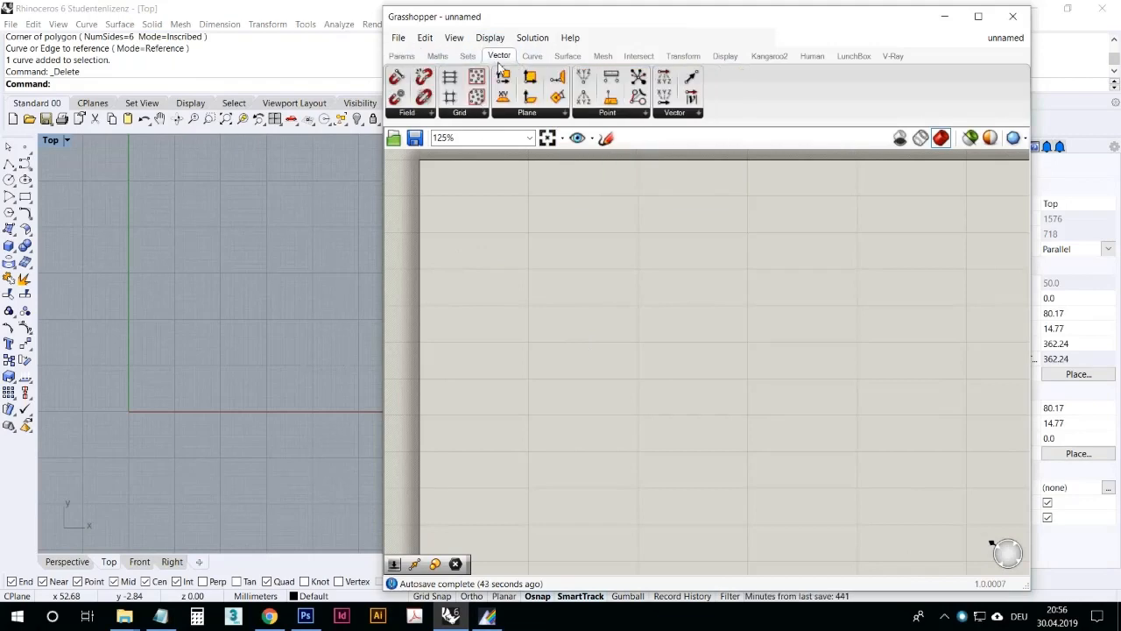
click(463, 115)
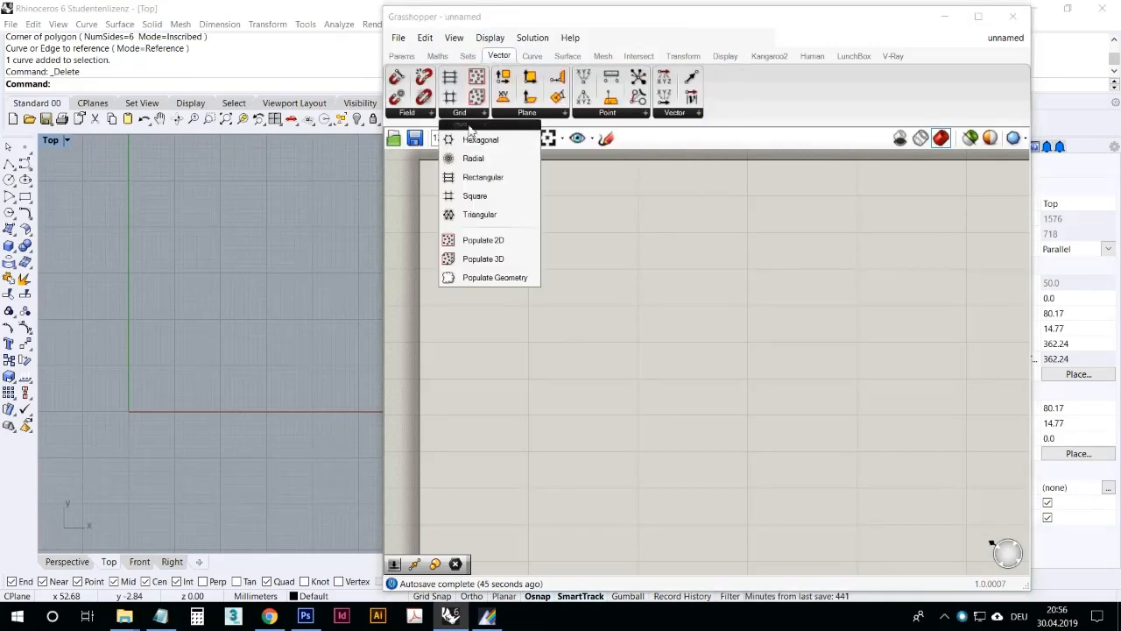
click(490, 207)
click(491, 202)
drag(497, 206, 584, 294)
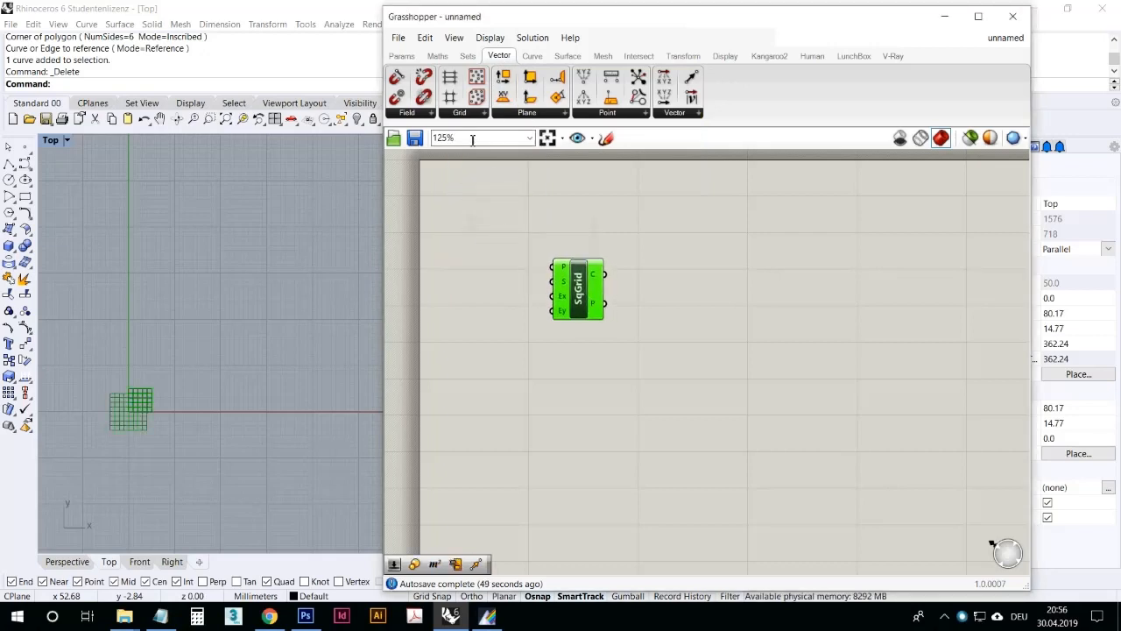
Step: Add Hexagonal and Triangular grid components and line them up in a column beneath SqGrid
click(465, 114)
click(473, 138)
click(576, 366)
click(465, 114)
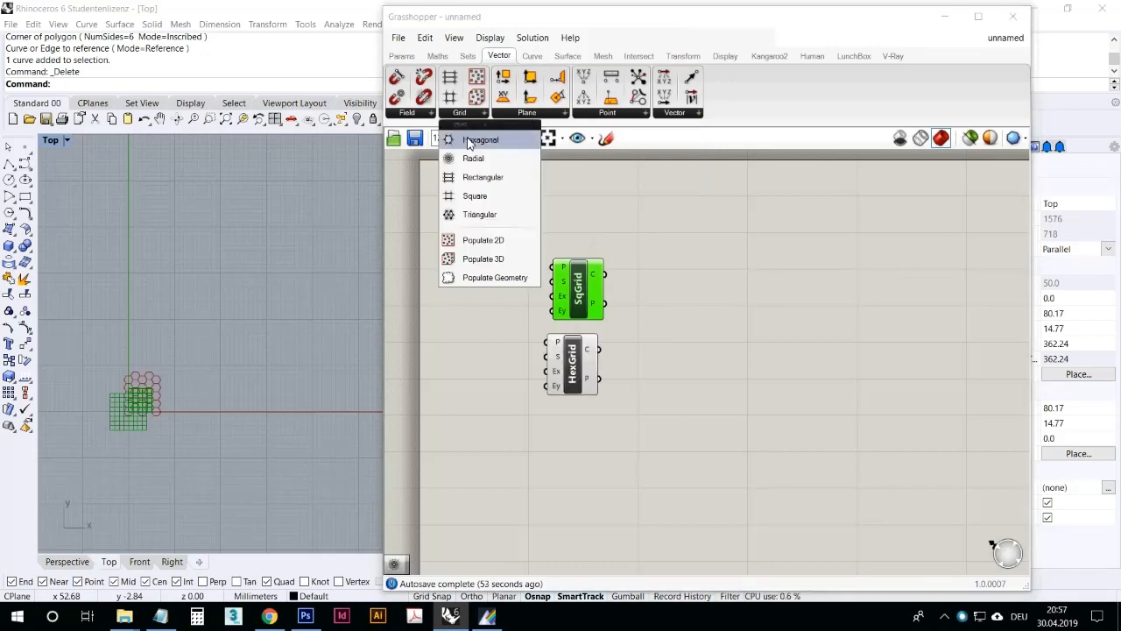
click(480, 213)
click(573, 442)
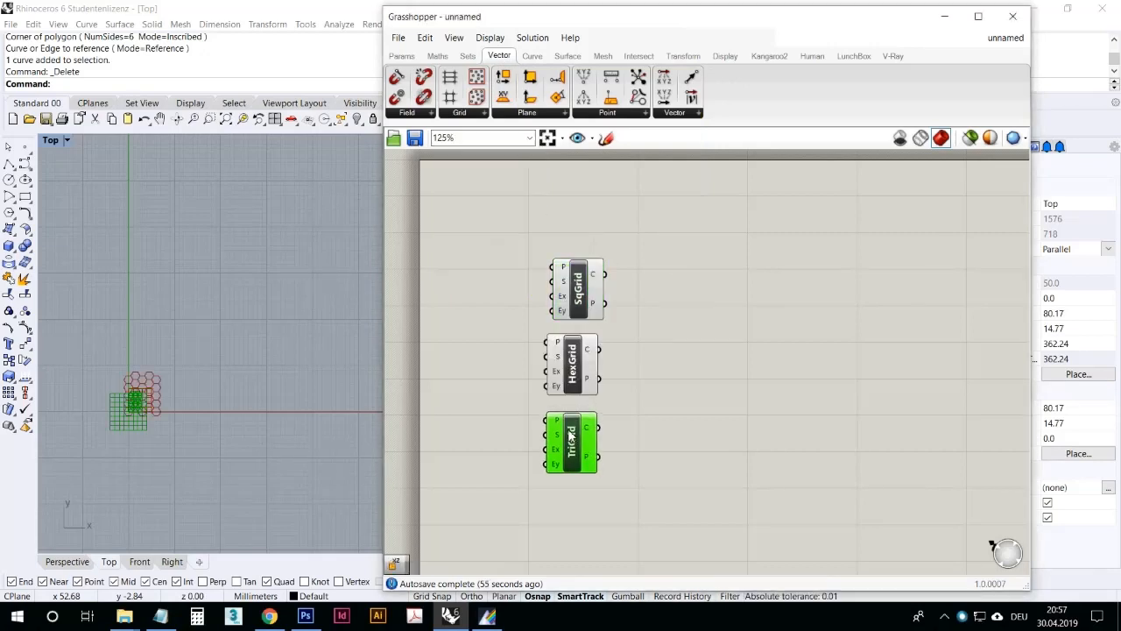
click(569, 382)
drag(568, 427, 574, 430)
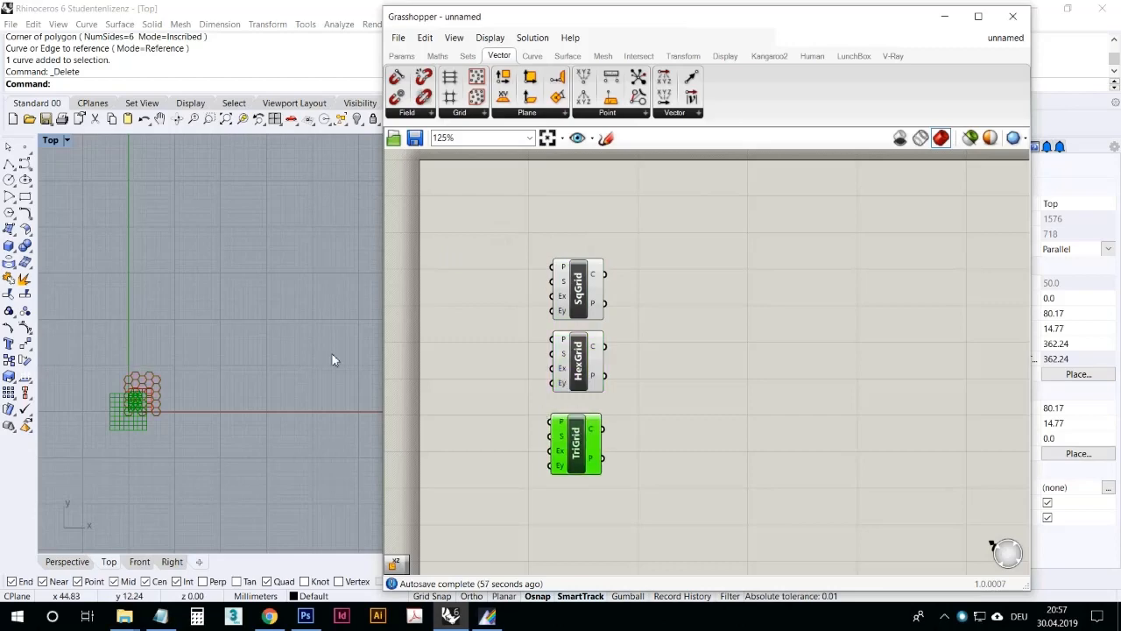
Step: Examine the overlapping square, hexagonal and triangular grids in the Top view and the inputs of the grid components
right_drag(330, 353, 374, 303)
scroll(177, 349, up, 10)
scroll(180, 354, up, 5)
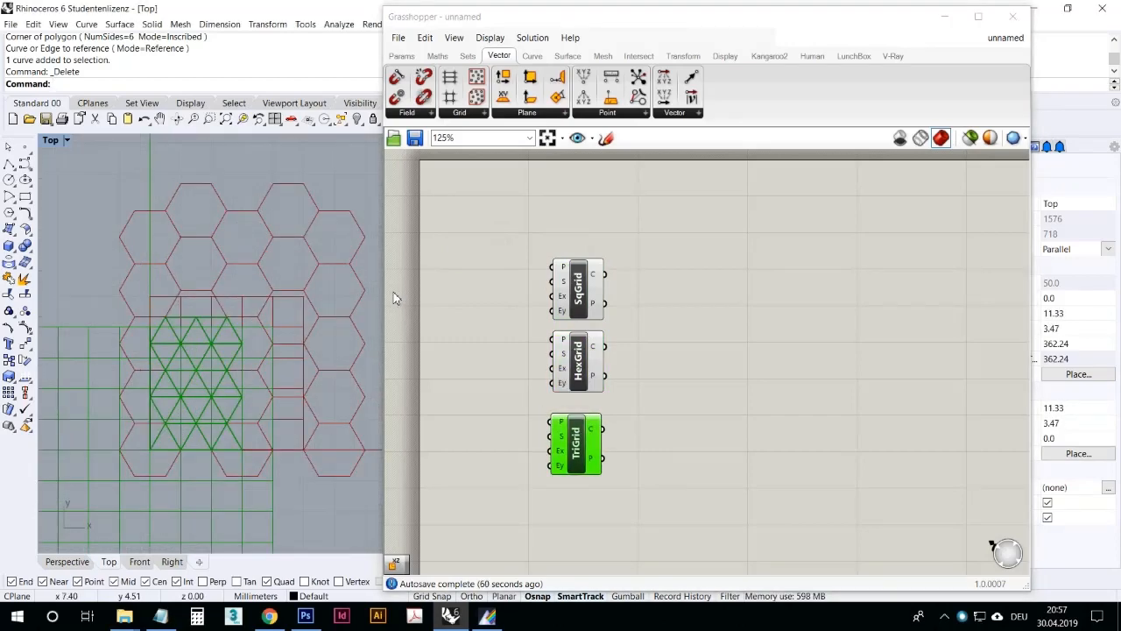
right_drag(230, 308, 290, 238)
scroll(273, 229, down, 4)
right_drag(241, 345, 210, 401)
scroll(545, 306, up, 3)
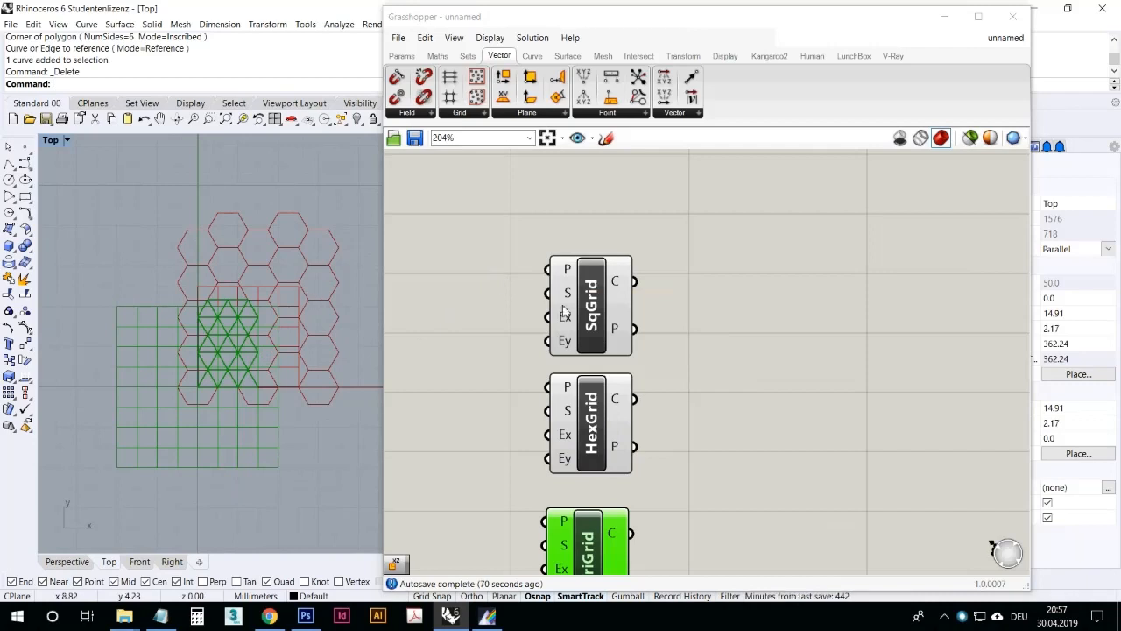
mouse_move(562, 273)
click(477, 296)
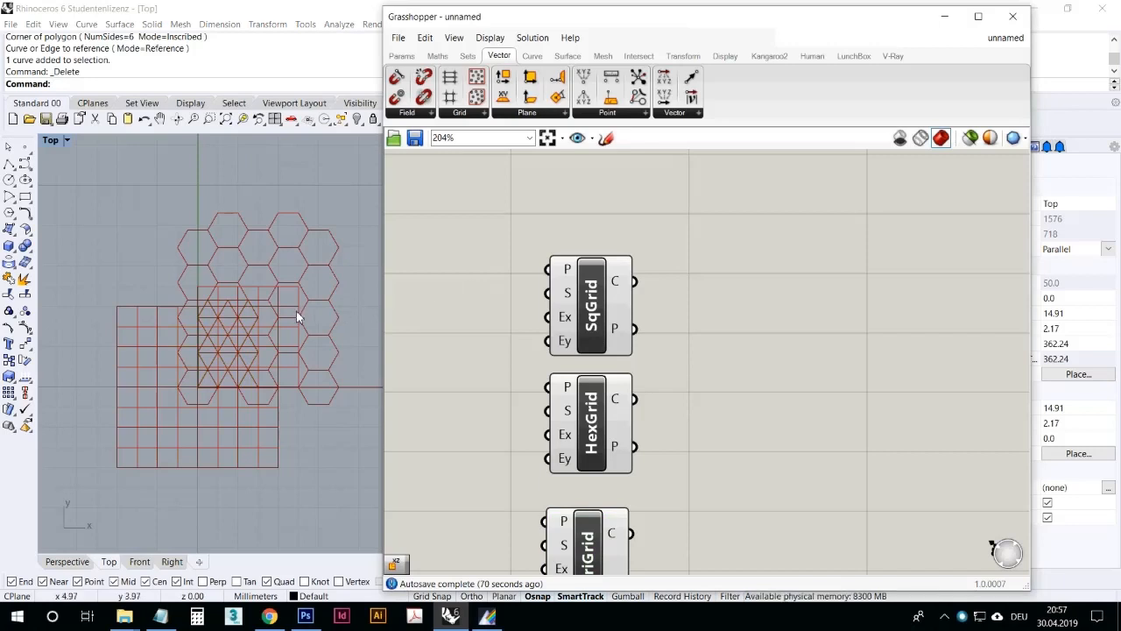
scroll(525, 223, down, 3)
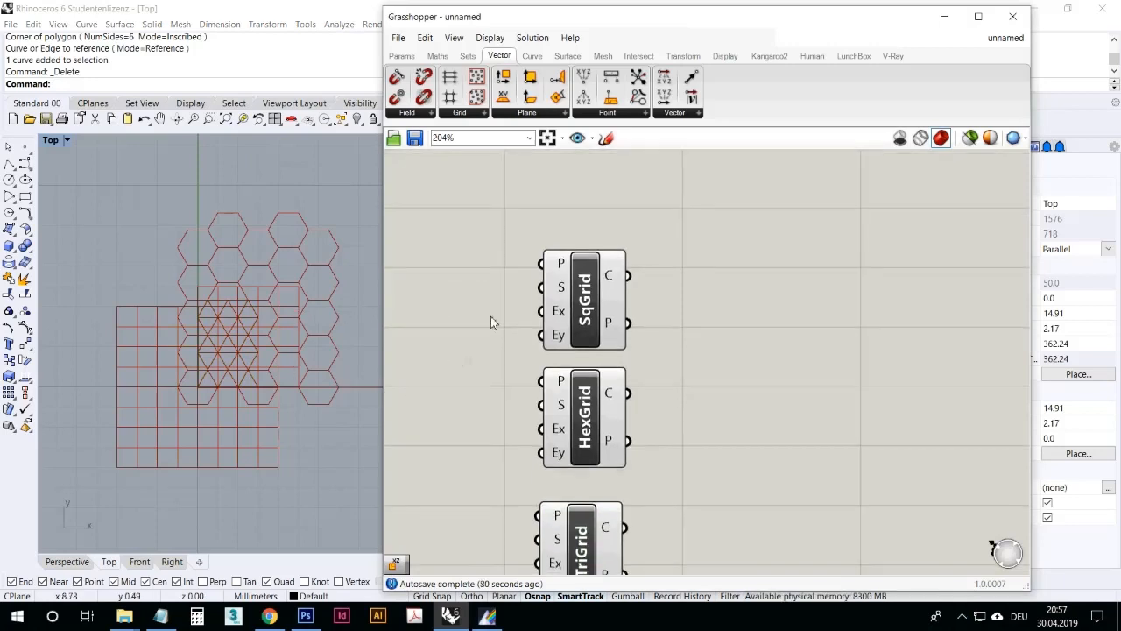
Step: Turn off the preview of the HexGrid and TriGrid components
drag(676, 508, 667, 386)
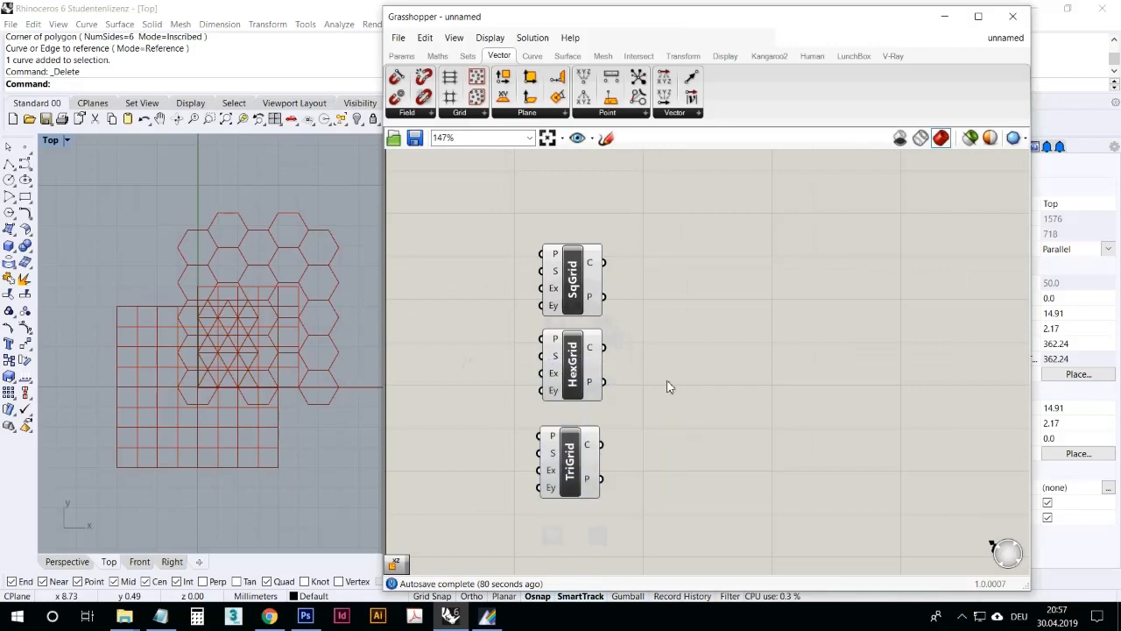
drag(666, 503, 473, 347)
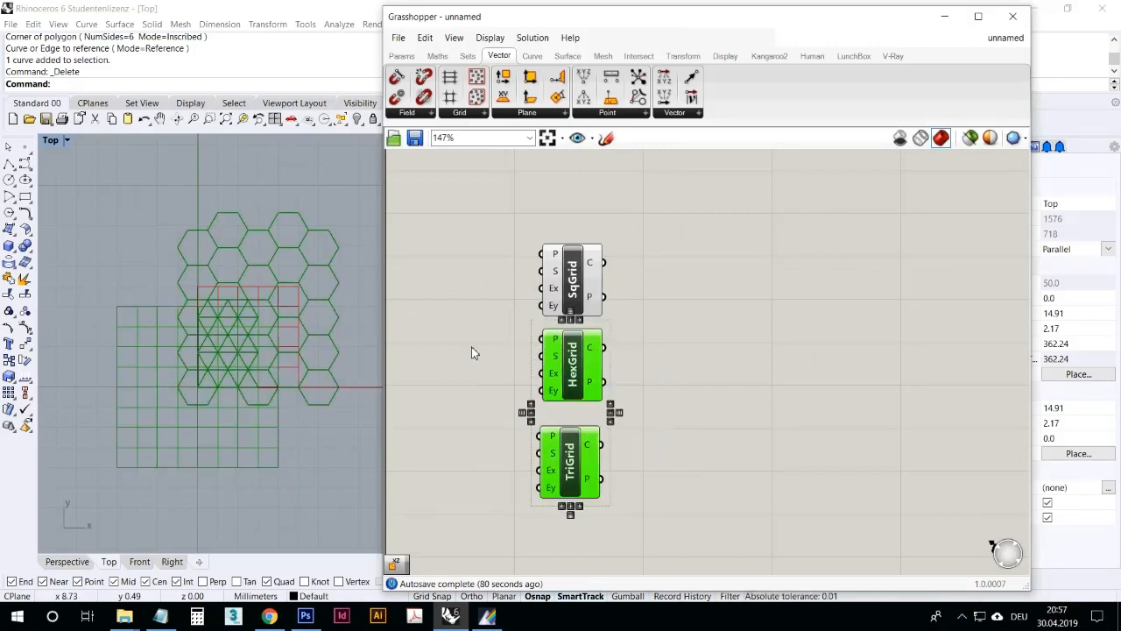
right_click(452, 318)
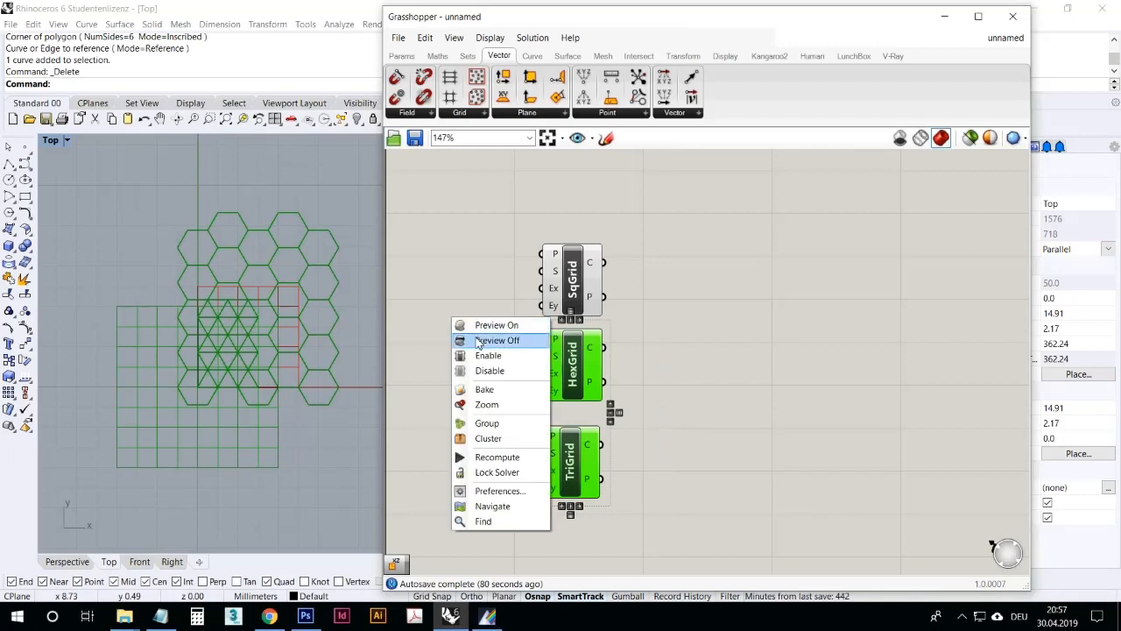
click(496, 340)
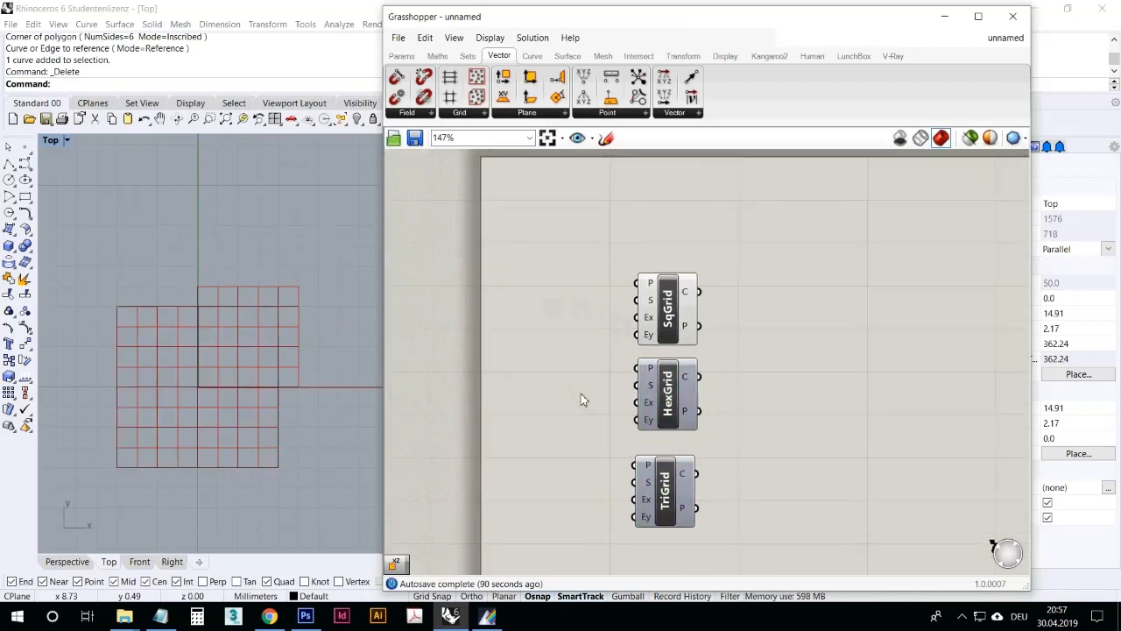
Step: Reposition the grid components so SqGrid sits in line above HexGrid and TriGrid with more spacing
click(671, 315)
drag(671, 315, 696, 306)
click(745, 516)
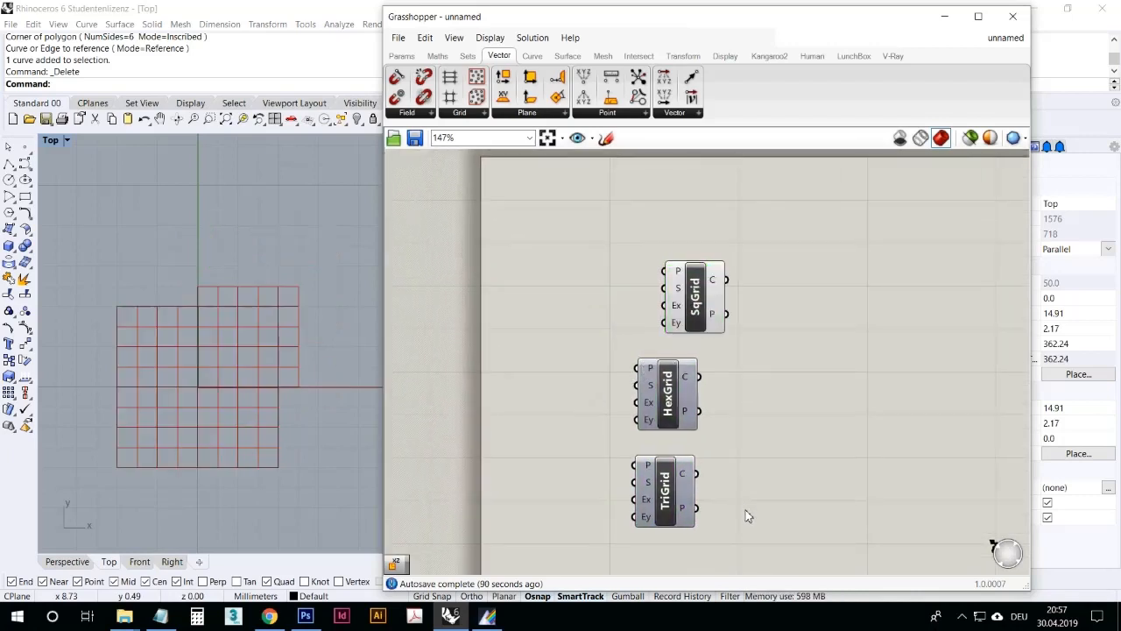
drag(746, 516, 724, 417)
click(629, 340)
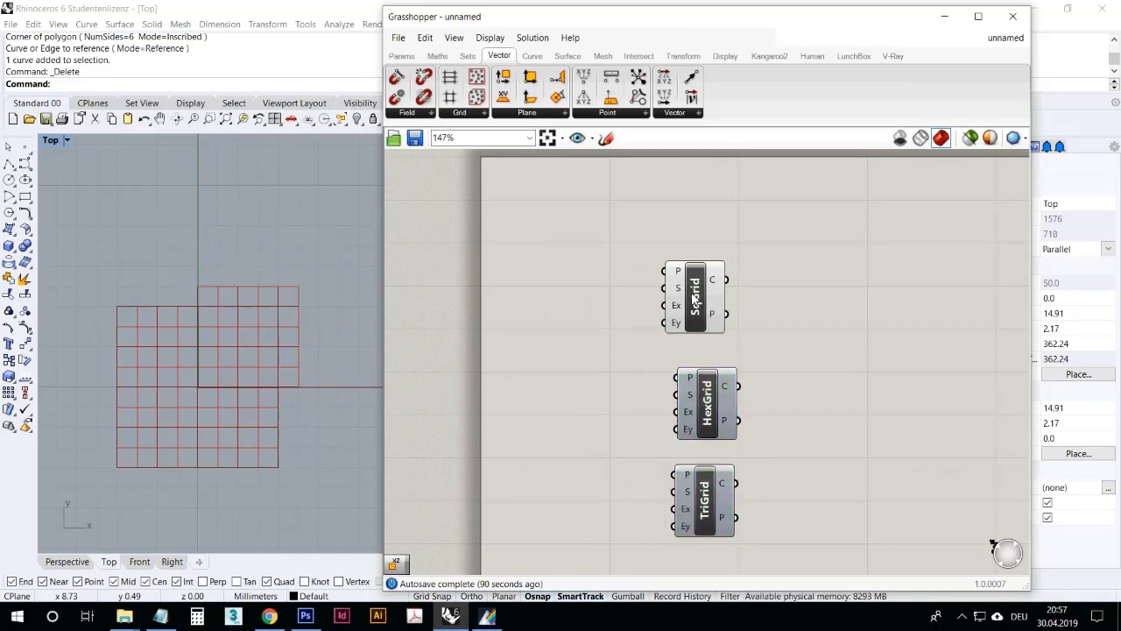
drag(692, 301, 702, 300)
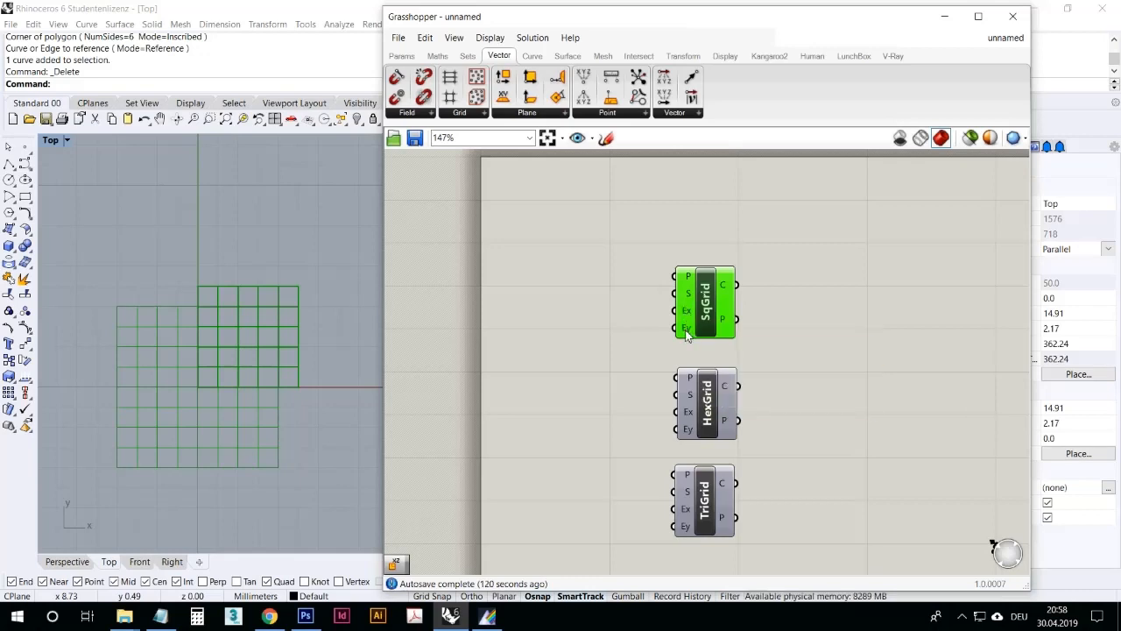
Step: Add a number slider, connect it to SqGrid's S input and set it to 0.600
click(575, 257)
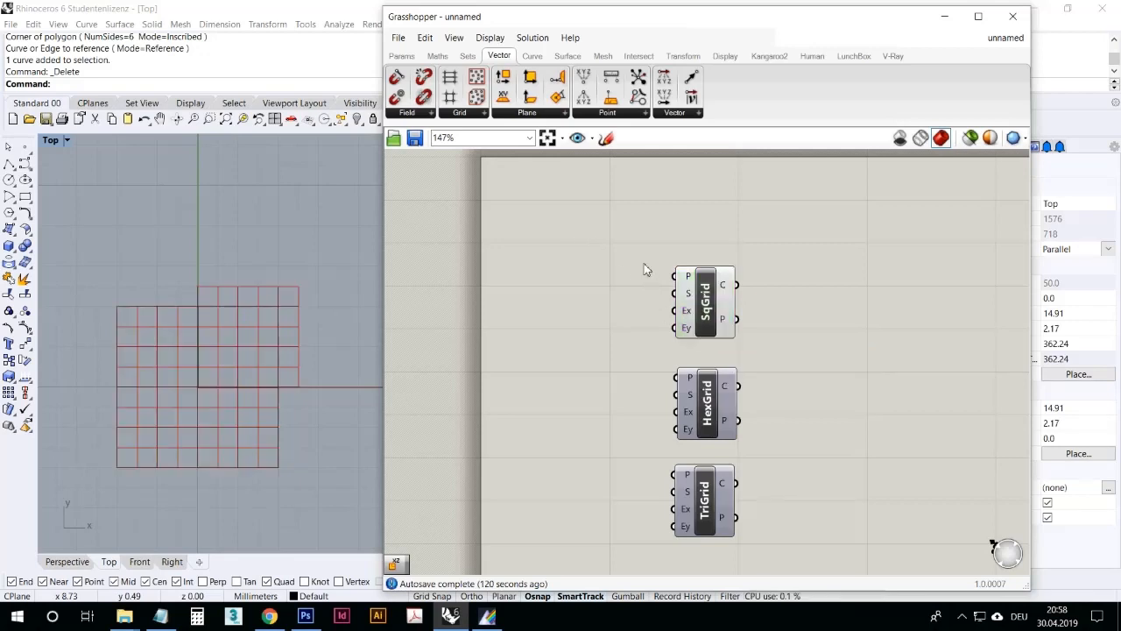
click(417, 59)
drag(589, 89, 583, 279)
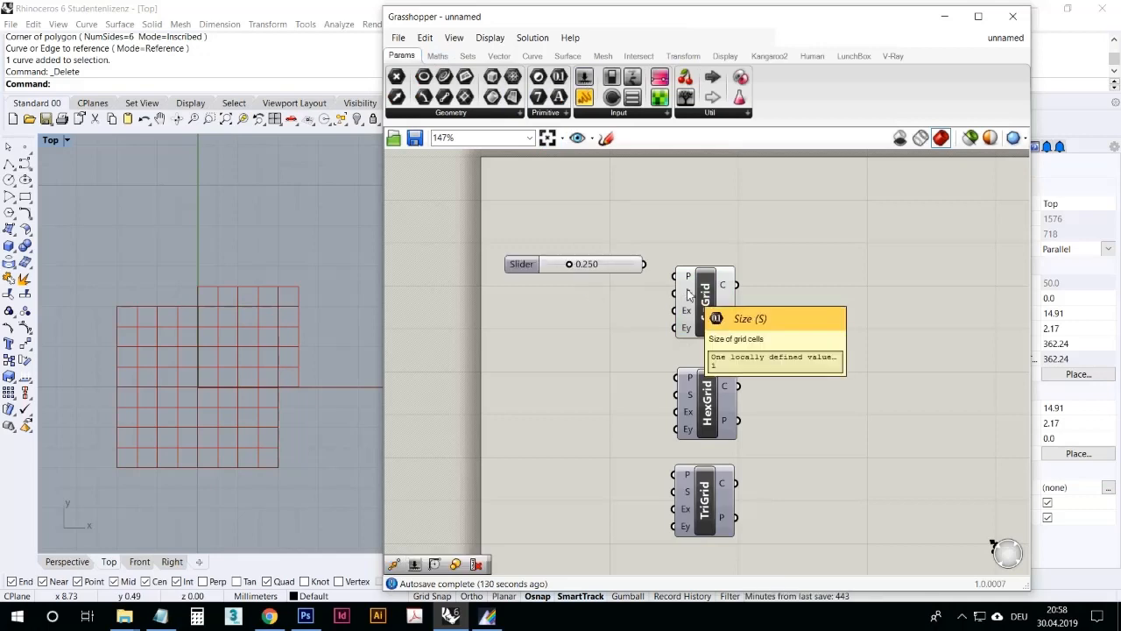
click(592, 271)
drag(592, 272, 674, 293)
Step: Duplicate the Size slider beneath itself and set the copy to whole numbers with a maximum of 50
drag(591, 296, 563, 316)
key(ctrl+c)
key(ctrl+v)
right_click(563, 315)
click(598, 372)
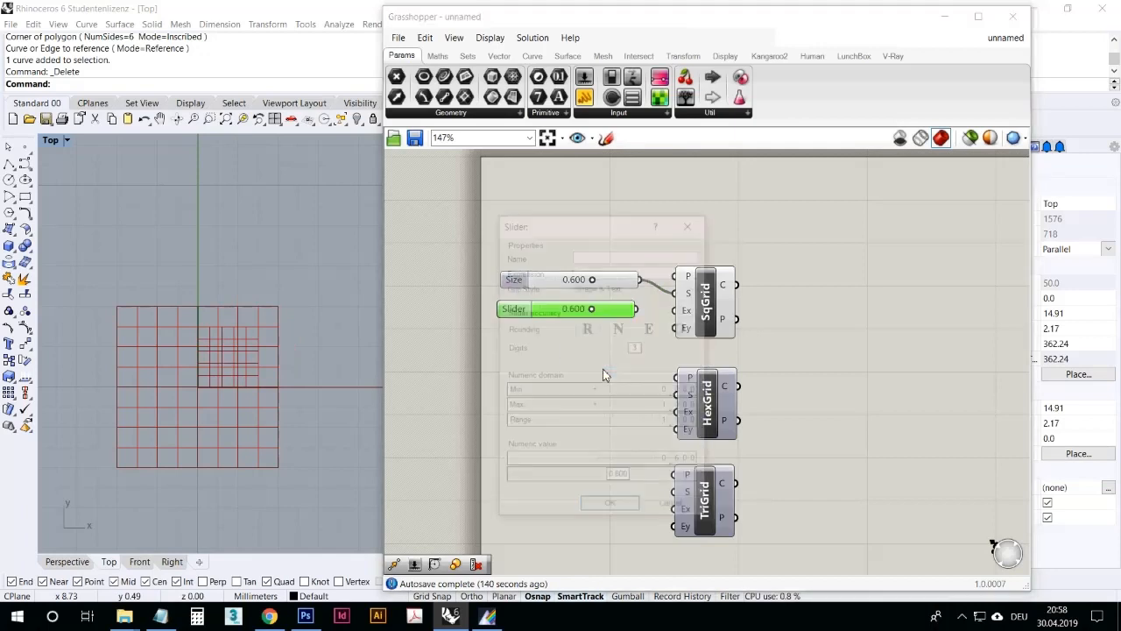
double_click(632, 407)
text(50)
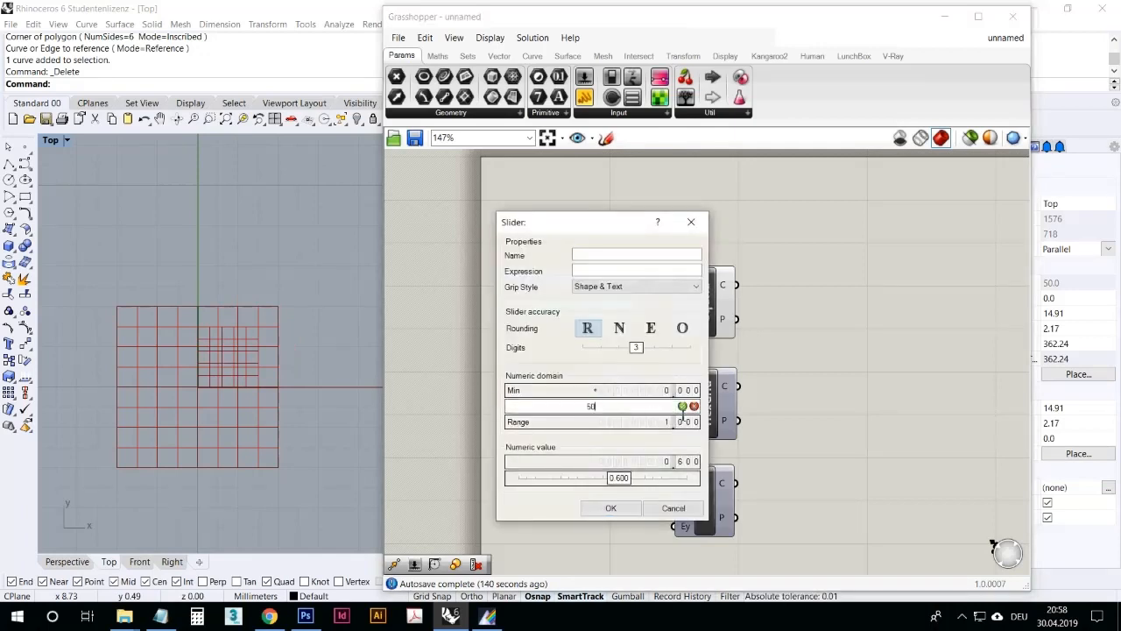
click(682, 405)
click(620, 329)
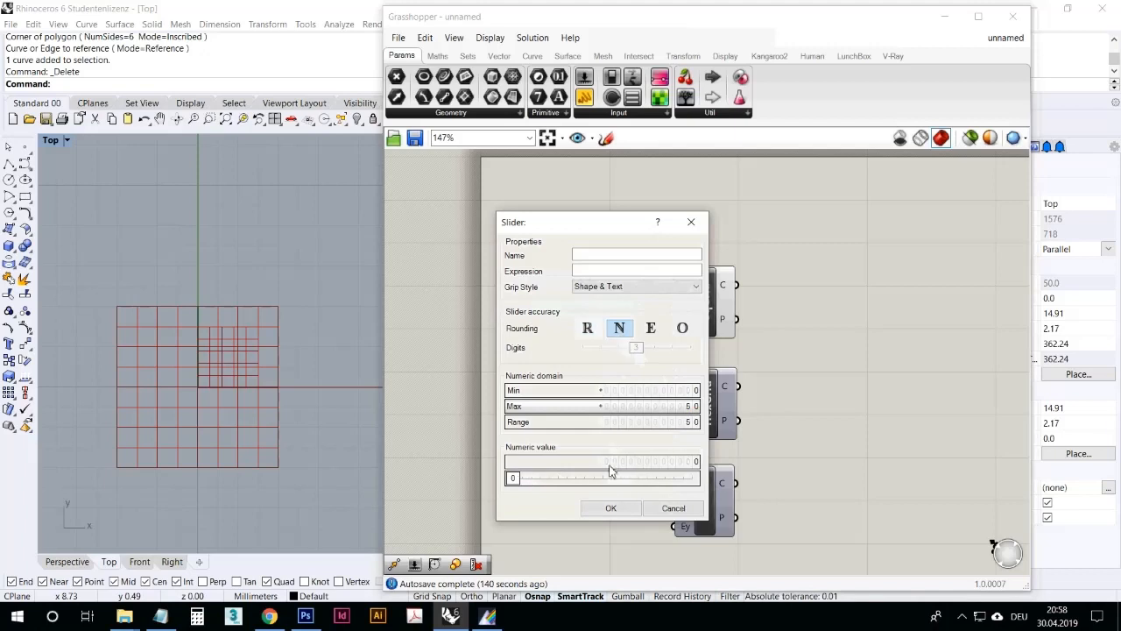
click(610, 507)
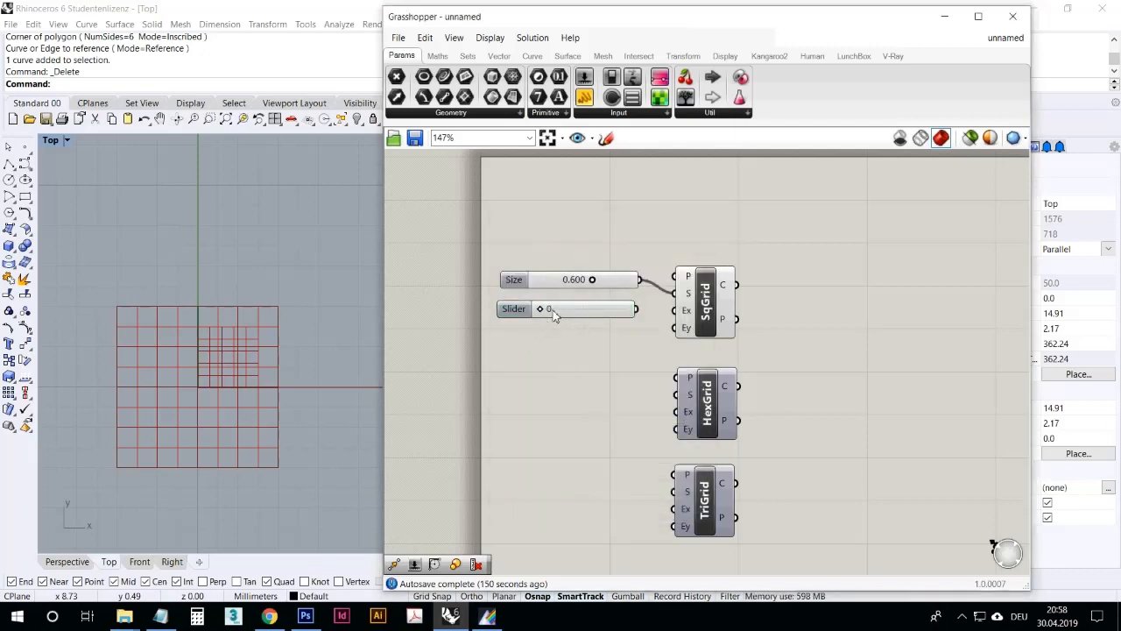
Step: Set the minimum of the unconnected integer slider to 1
right_click(555, 314)
click(595, 375)
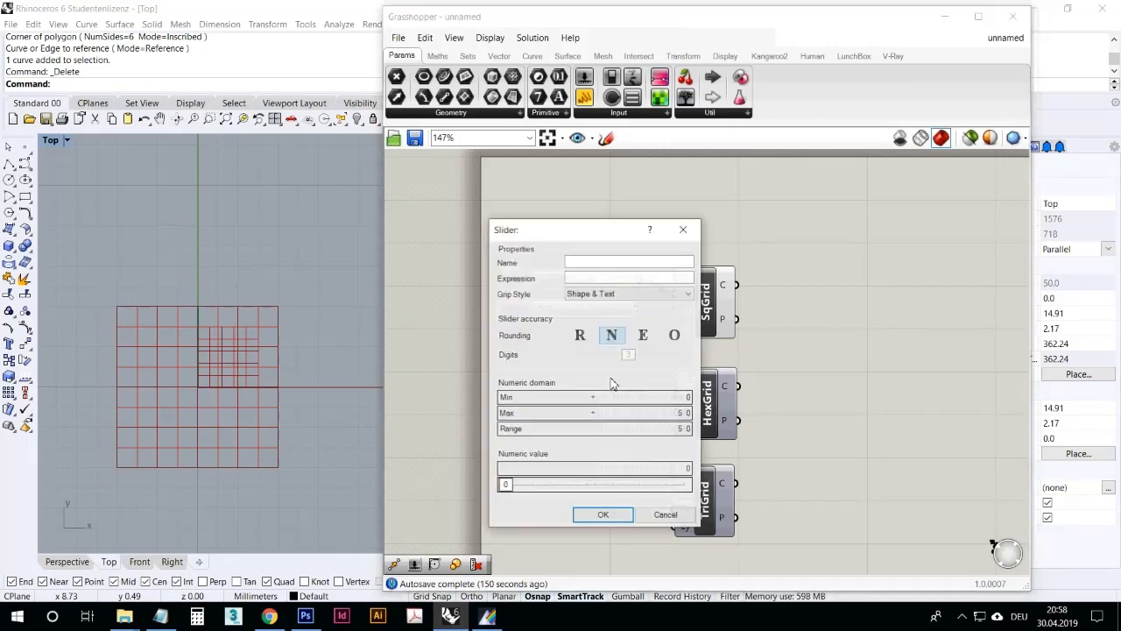
click(663, 401)
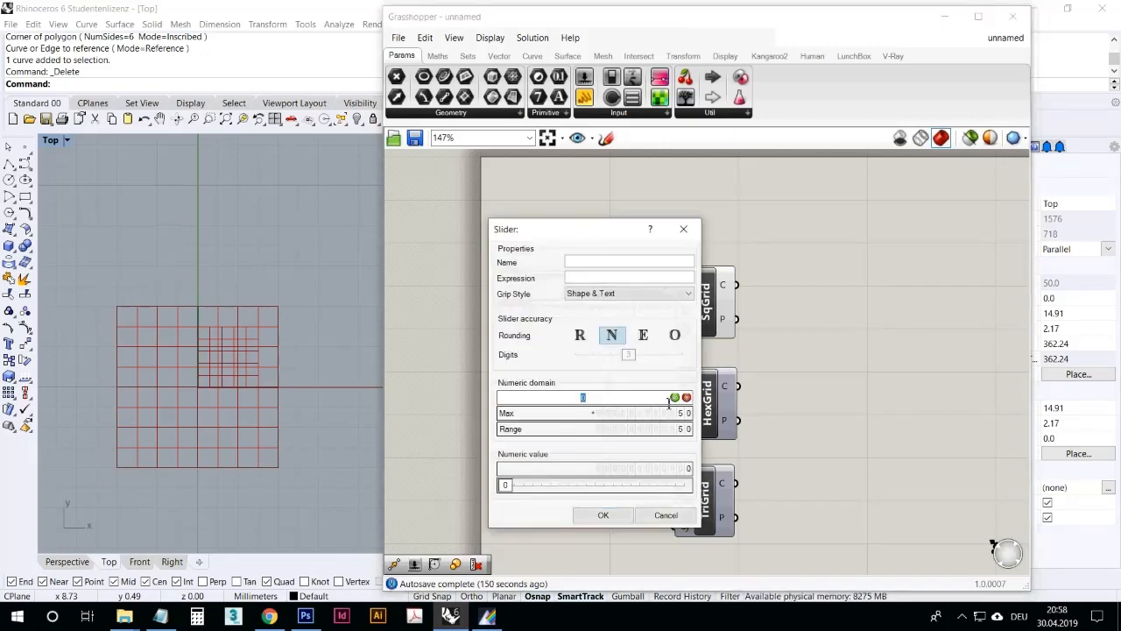
key(Return)
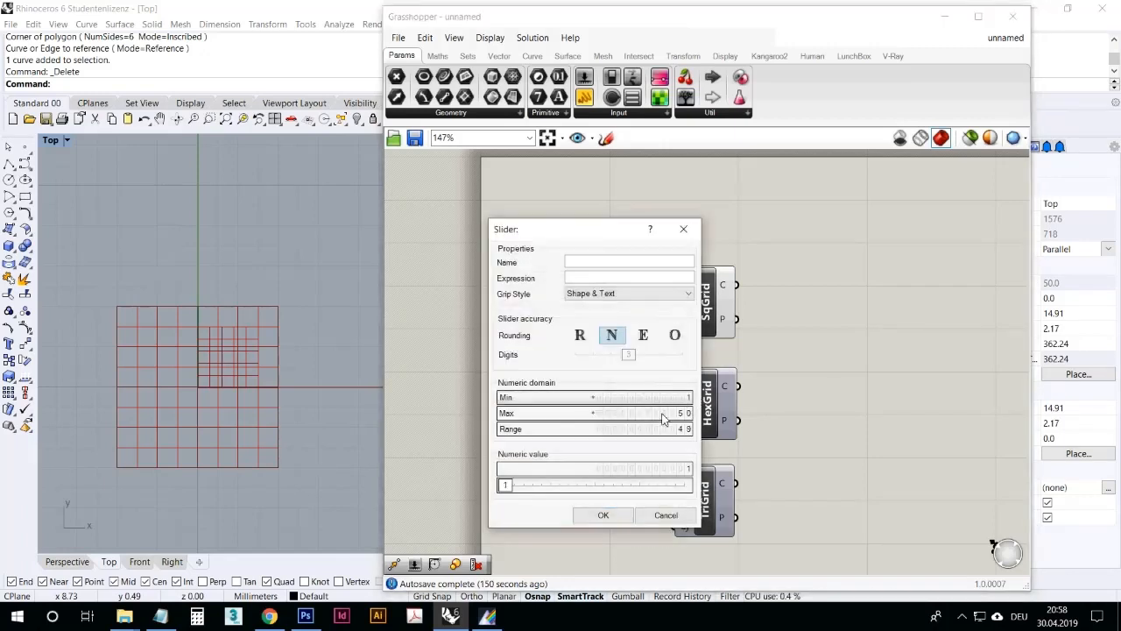
click(603, 515)
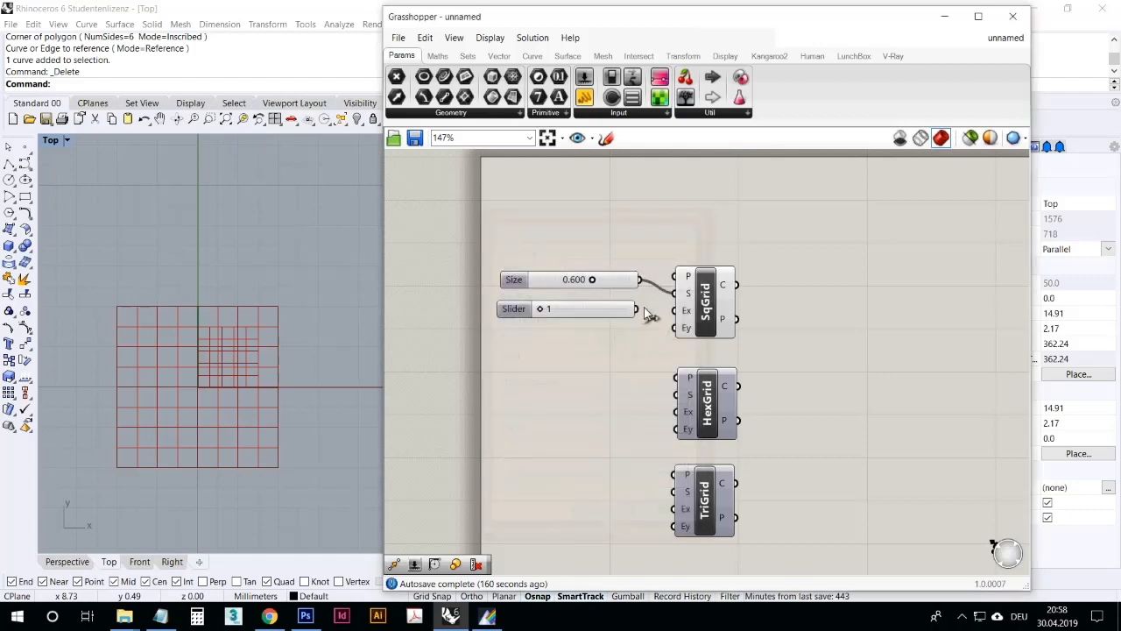
Step: Connect the integer slider to SqGrid's Ex input, then duplicate it beneath and connect the copy to Ey
drag(638, 309, 675, 311)
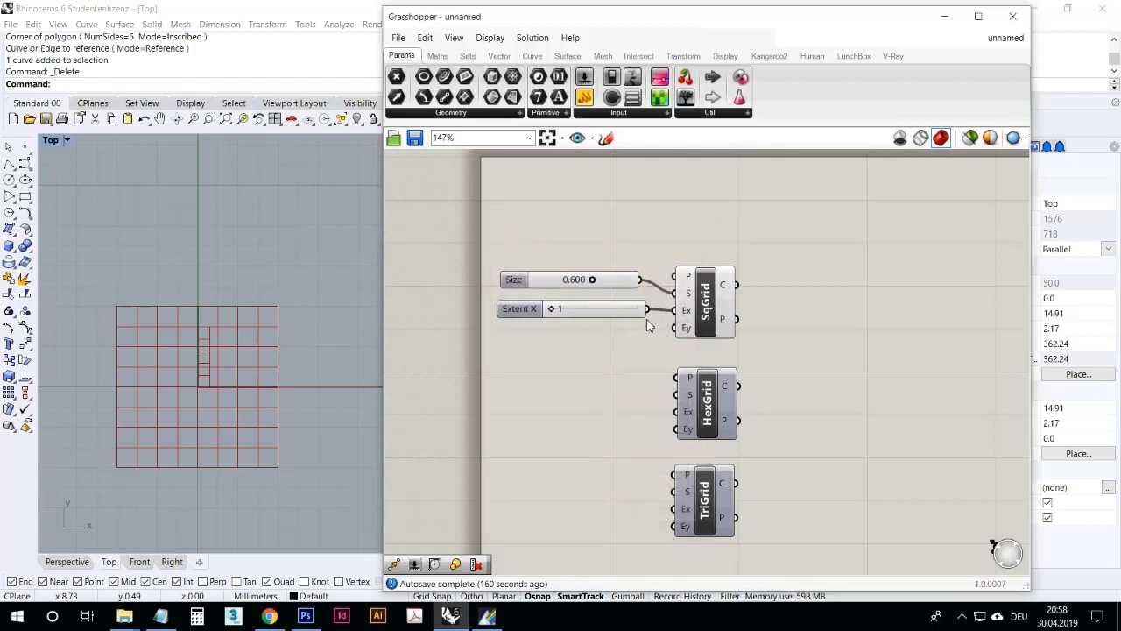
click(620, 309)
key(ctrl+c)
key(ctrl+v)
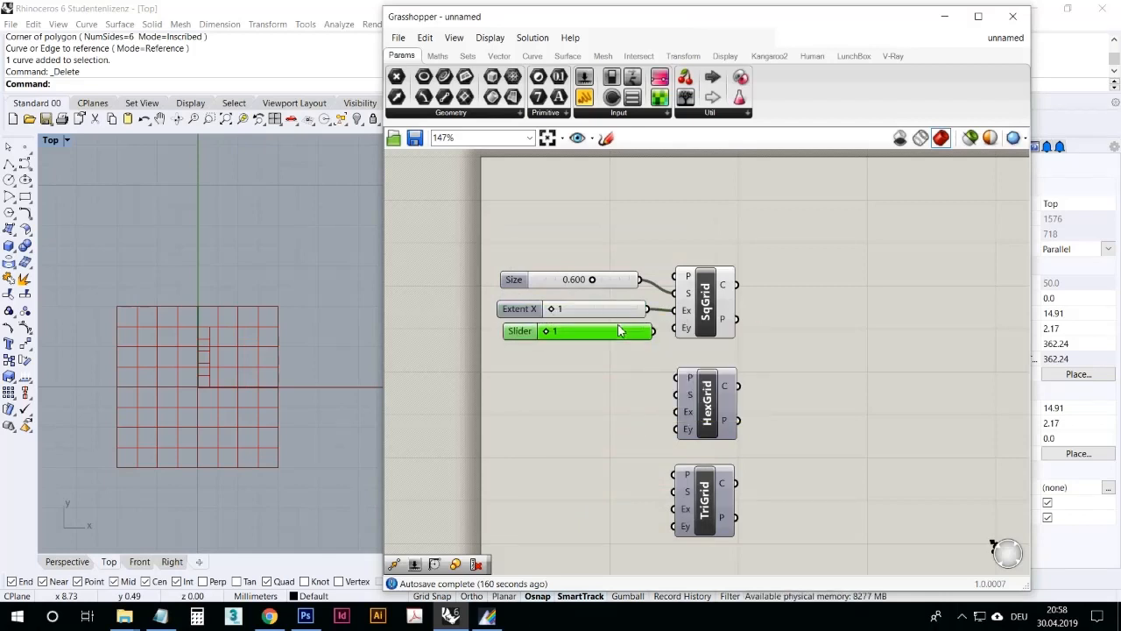
drag(653, 333, 675, 329)
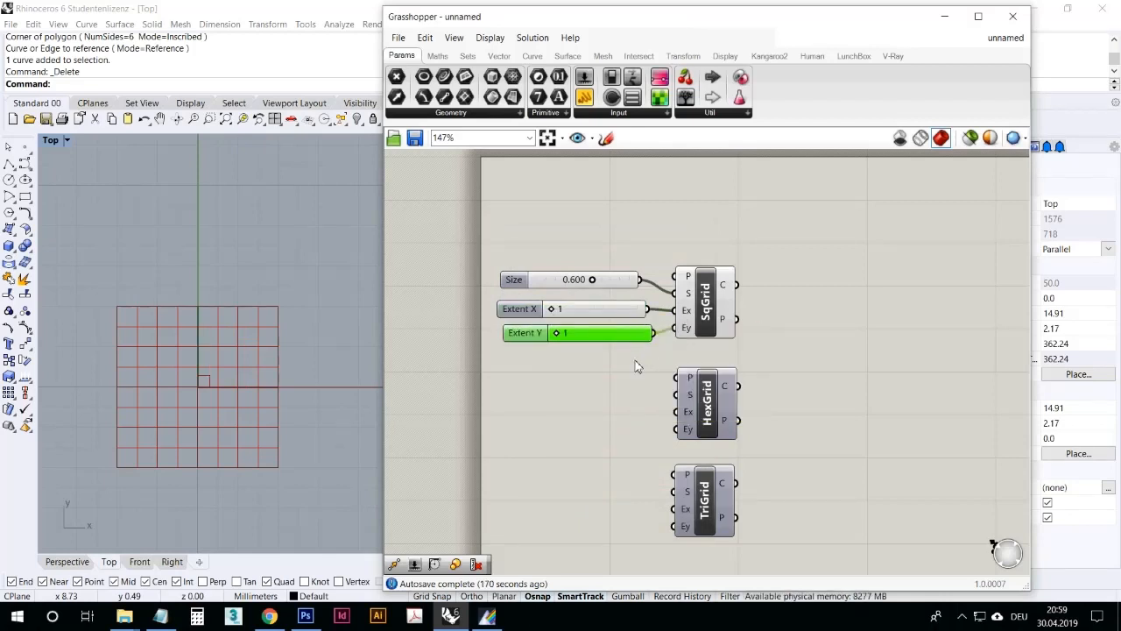
Step: Set both the Extent X and Extent Y sliders of SqGrid to 15
click(605, 375)
click(714, 317)
right_drag(296, 367, 321, 345)
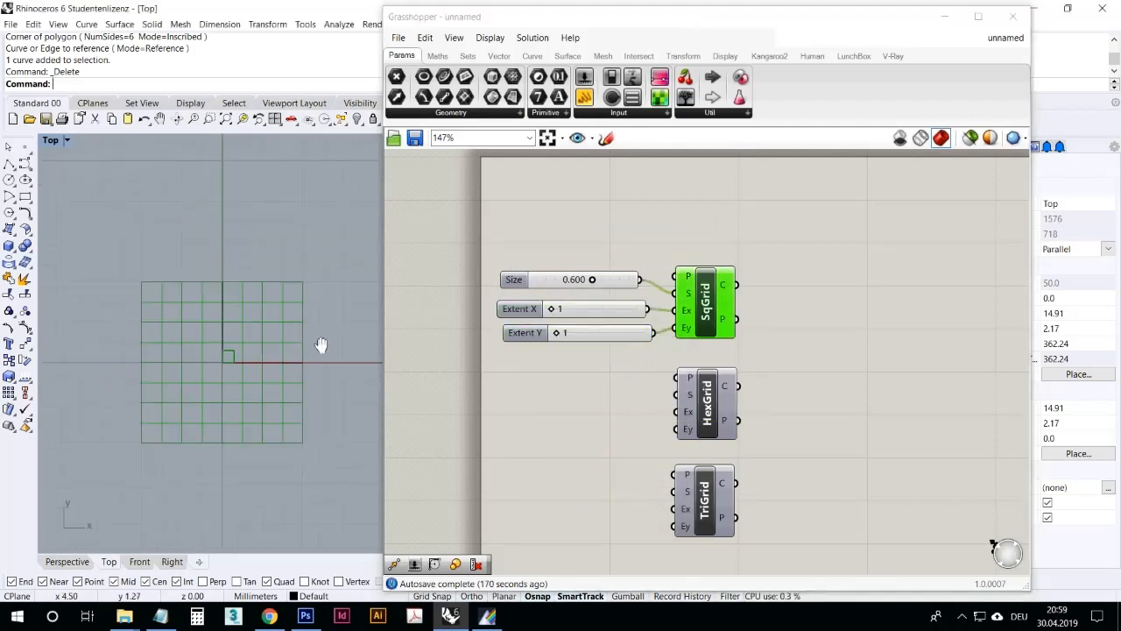
scroll(230, 351, up, 8)
scroll(226, 355, up, 3)
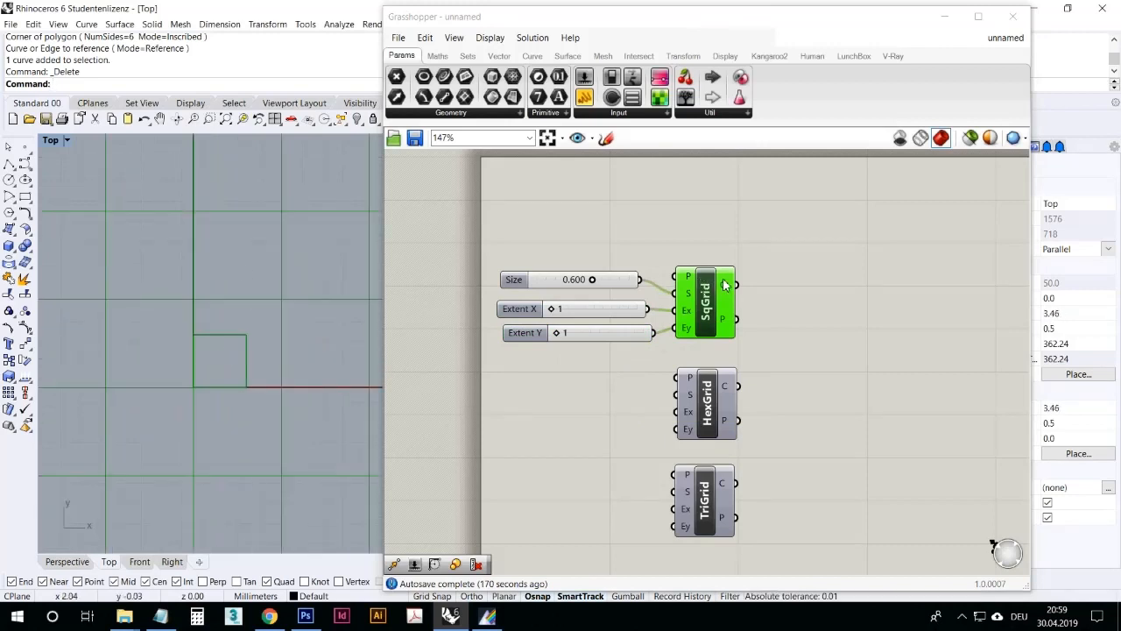
mouse_move(725, 285)
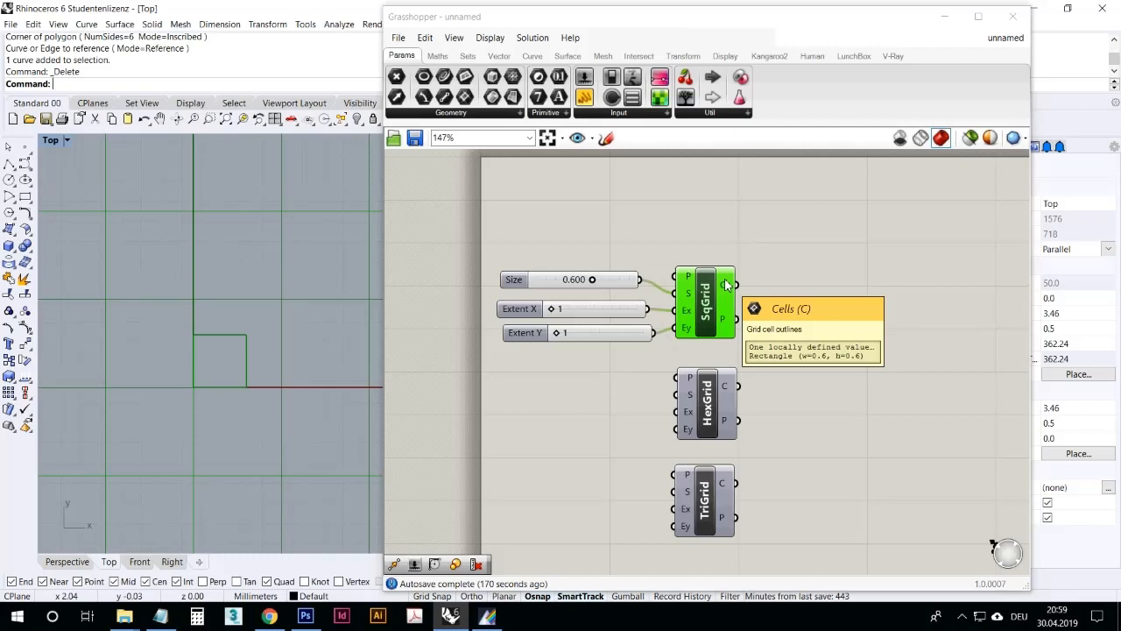
drag(555, 311, 587, 313)
scroll(232, 401, down, 4)
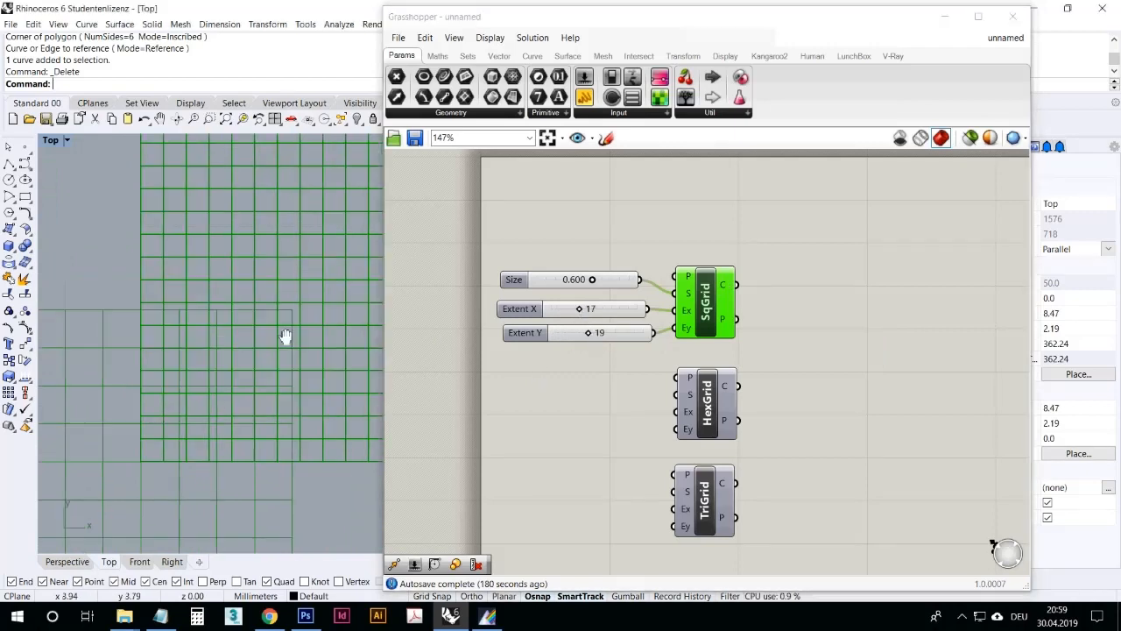
scroll(251, 350, down, 4)
right_drag(213, 385, 208, 386)
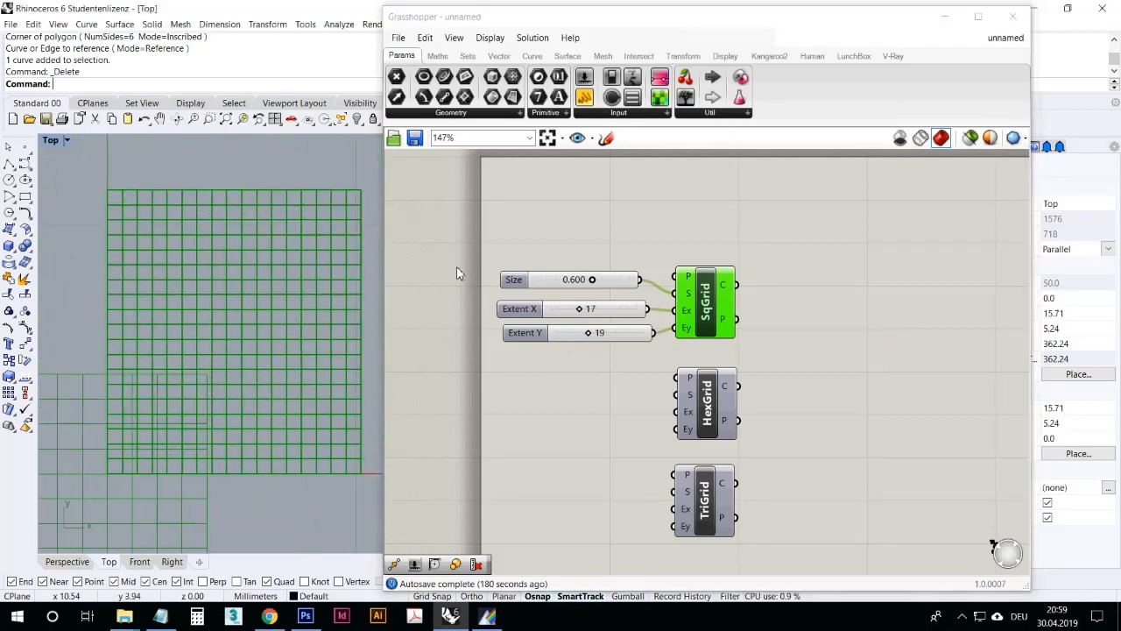
drag(590, 313, 592, 343)
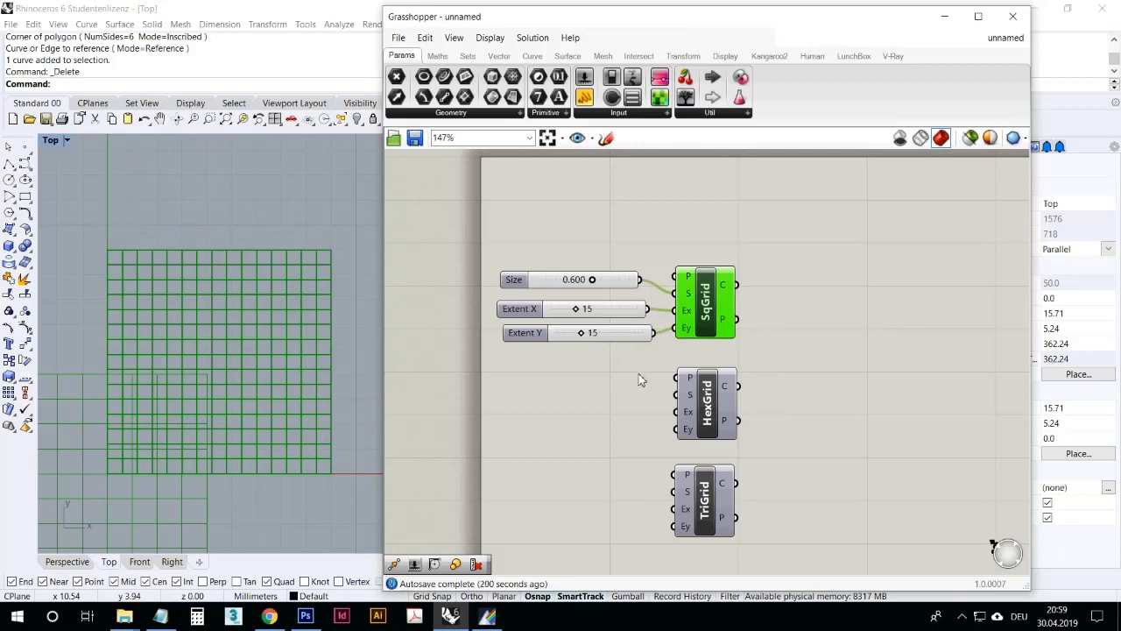
Step: Move the three grid components farther from the sliders and raise the Size slider to make room between them
drag(697, 324, 776, 287)
drag(717, 408, 766, 410)
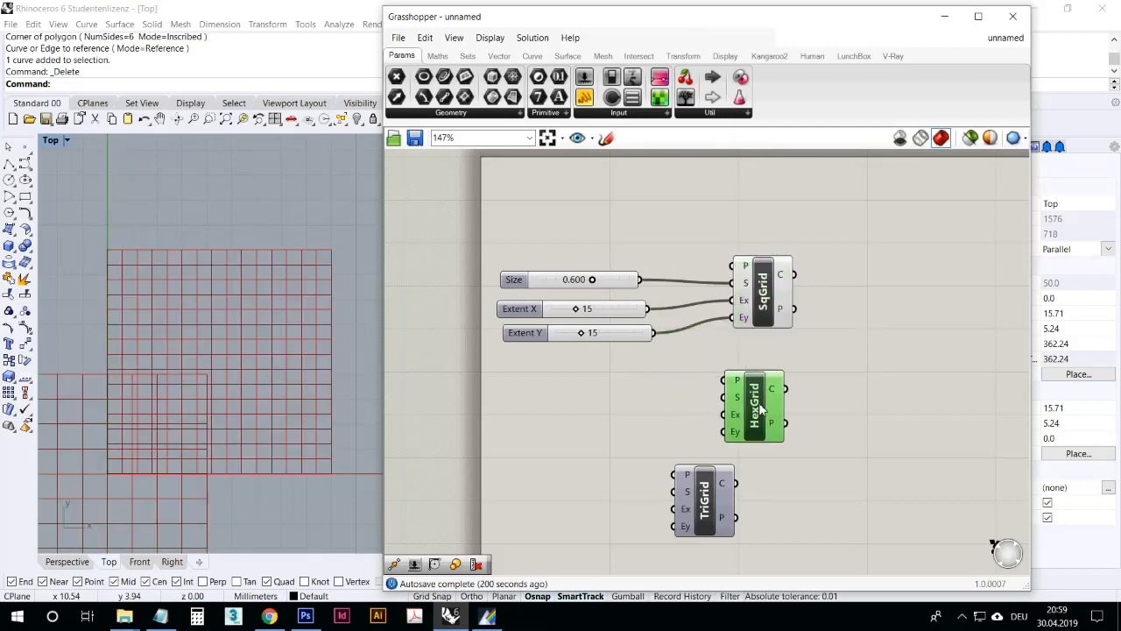
drag(705, 499, 759, 508)
drag(748, 418, 761, 418)
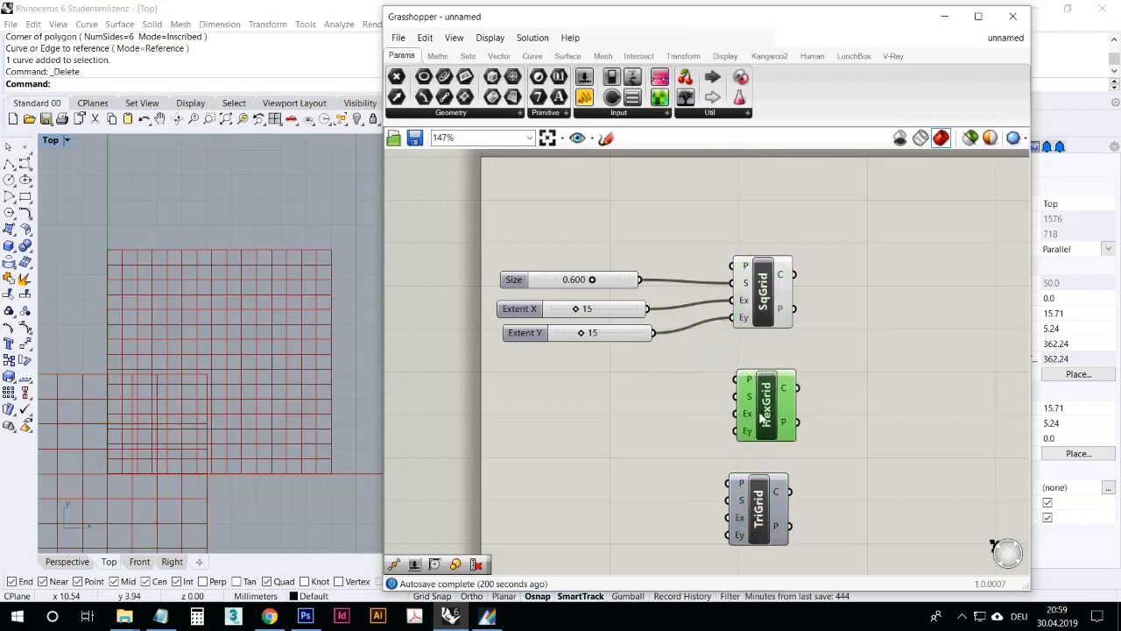
drag(618, 286, 613, 254)
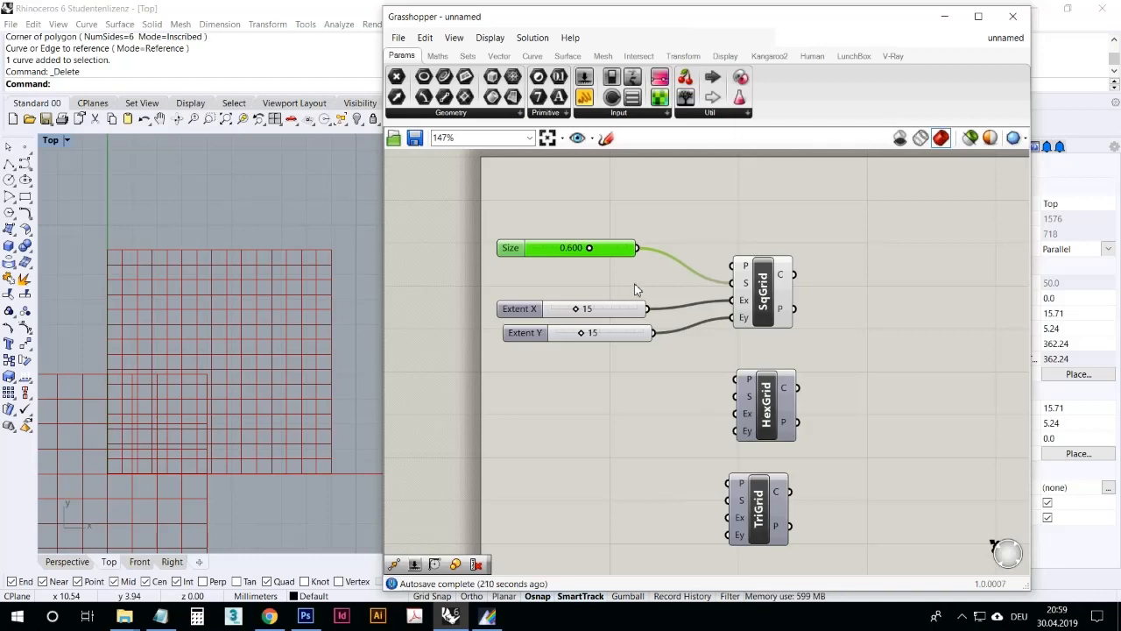
drag(741, 299, 773, 294)
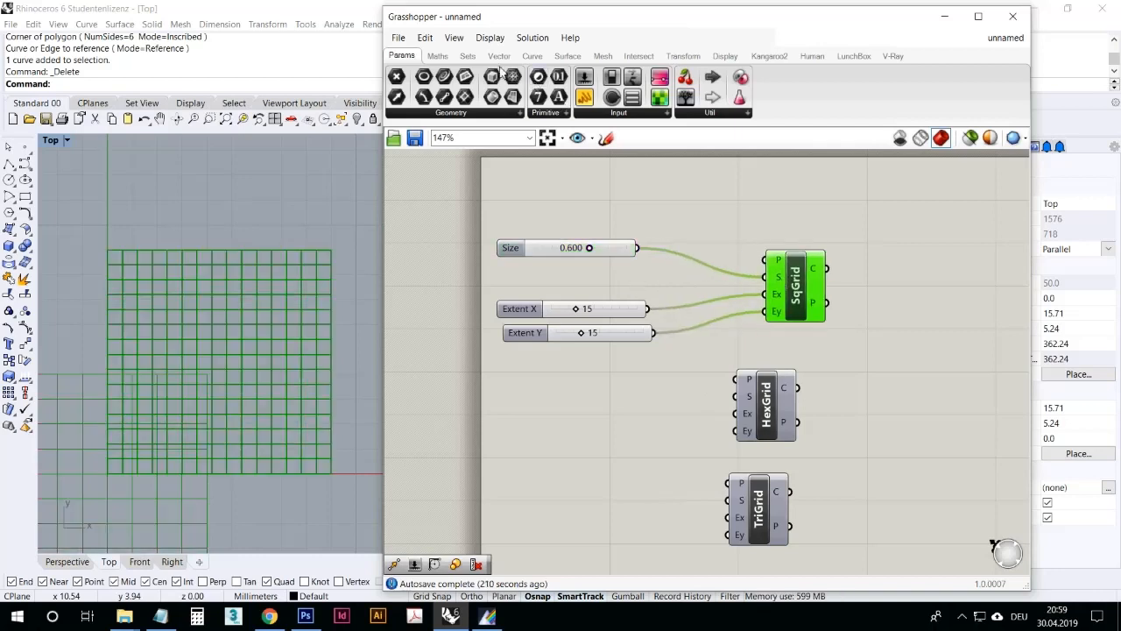
Step: Add a Division component, feed the X extent slider into A and the size slider into B, and connect its result to SqGrid's Ex
click(437, 55)
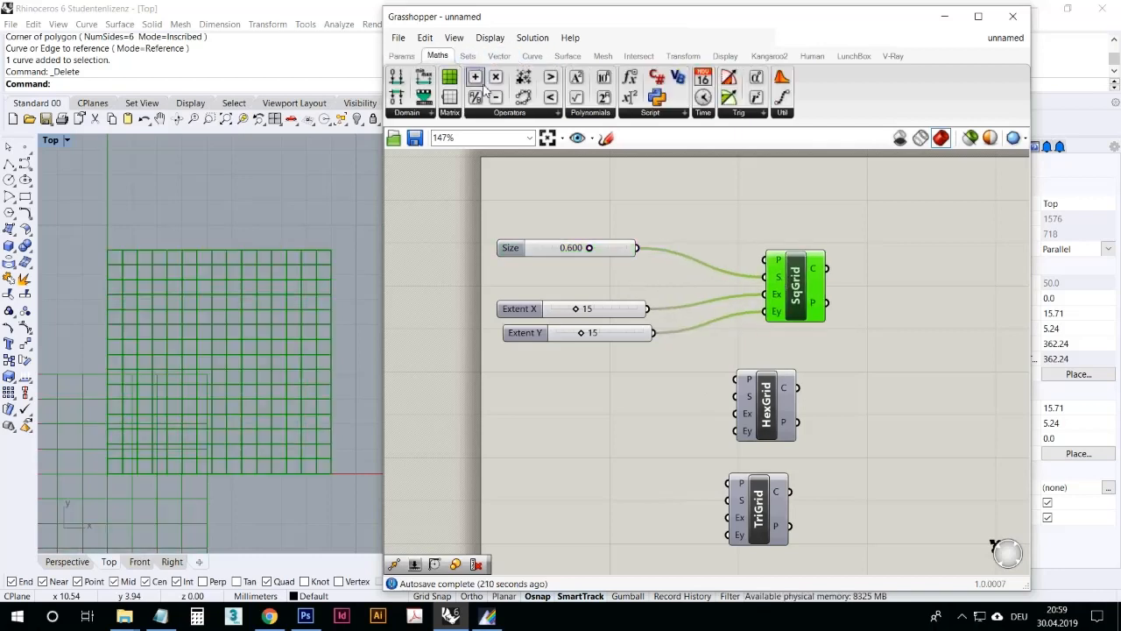
drag(475, 96, 679, 247)
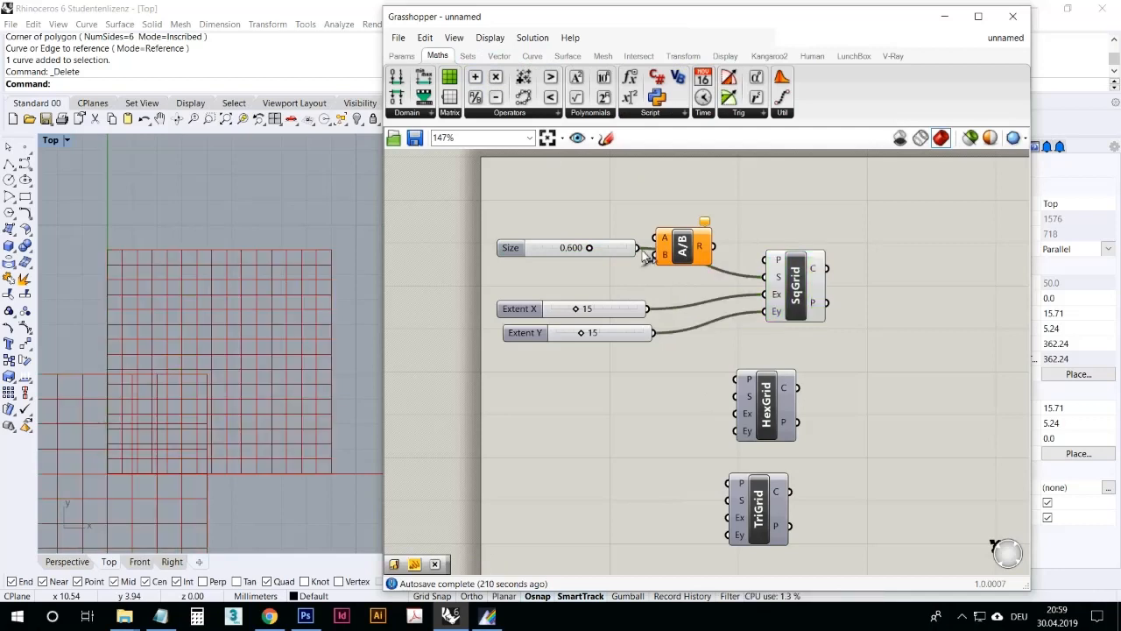
drag(667, 263, 766, 294)
drag(694, 277, 700, 295)
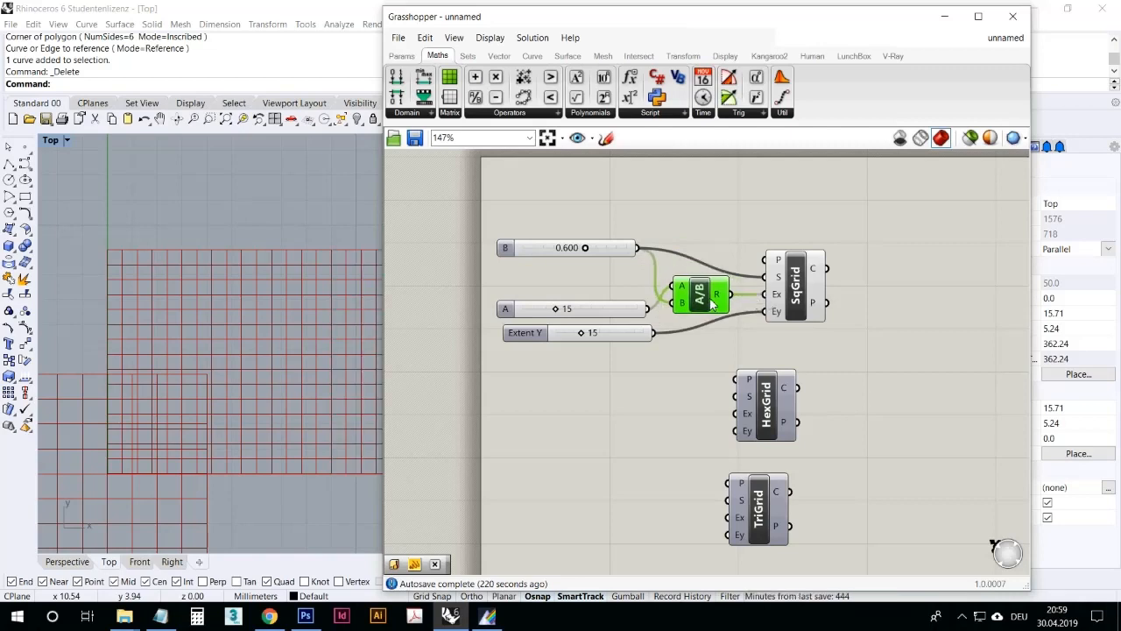
Step: Set the size slider to 0.639 and line up the X extent slider with the Division component's A input
scroll(289, 280, down, 3)
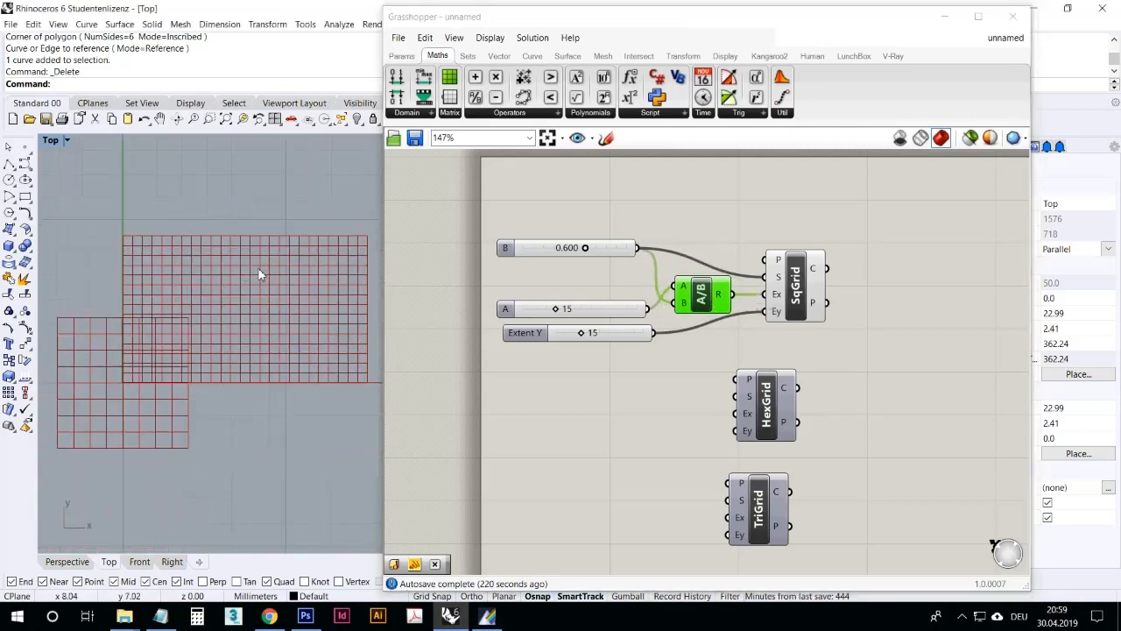
mouse_move(591, 255)
mouse_down()
mouse_move(564, 264)
mouse_move(597, 254)
mouse_up()
click(622, 309)
drag(622, 309, 621, 289)
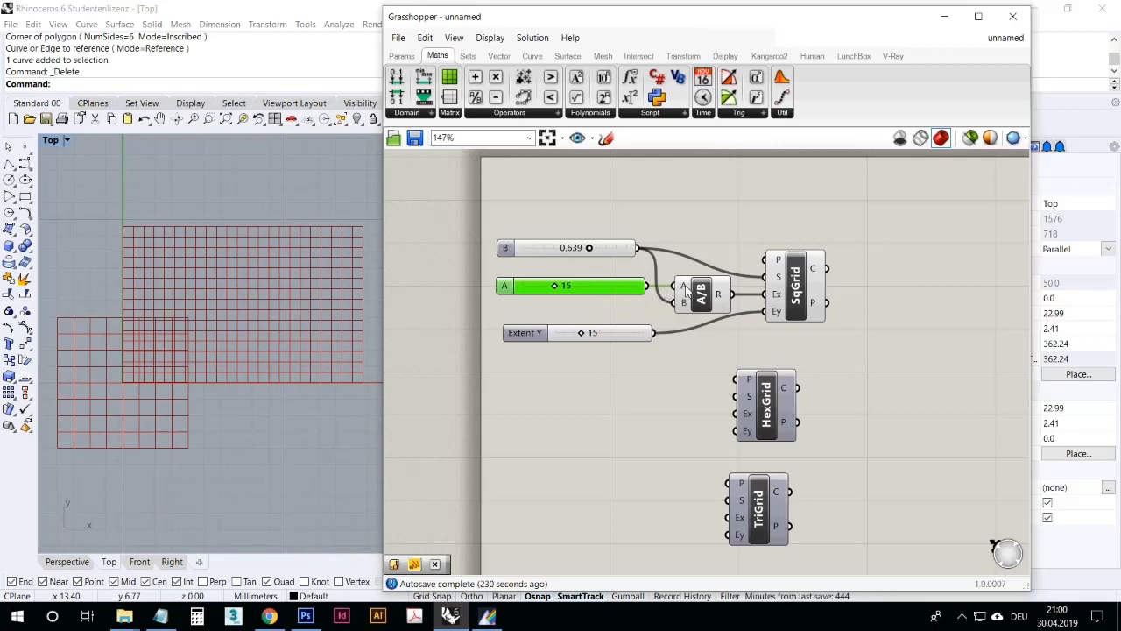
mouse_move(688, 293)
drag(614, 248, 621, 245)
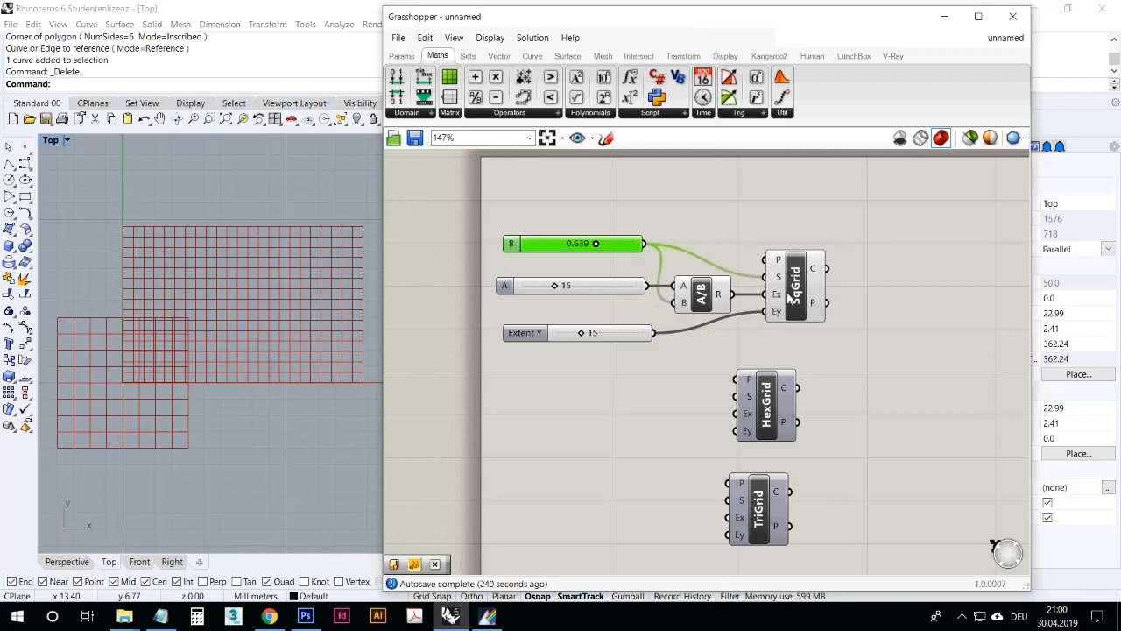
Step: Add an Integer parameter and wire it between the Division result and SqGrid's Ex input, moving SqGrid to make room
drag(788, 298, 832, 298)
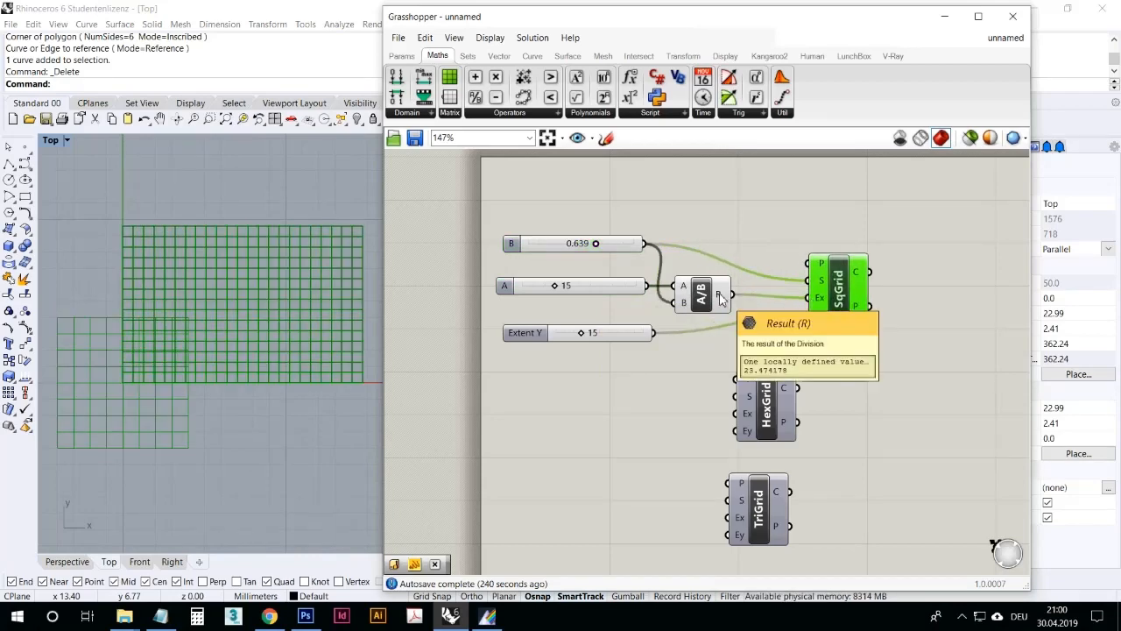
double_click(733, 323)
key(ctrl+z)
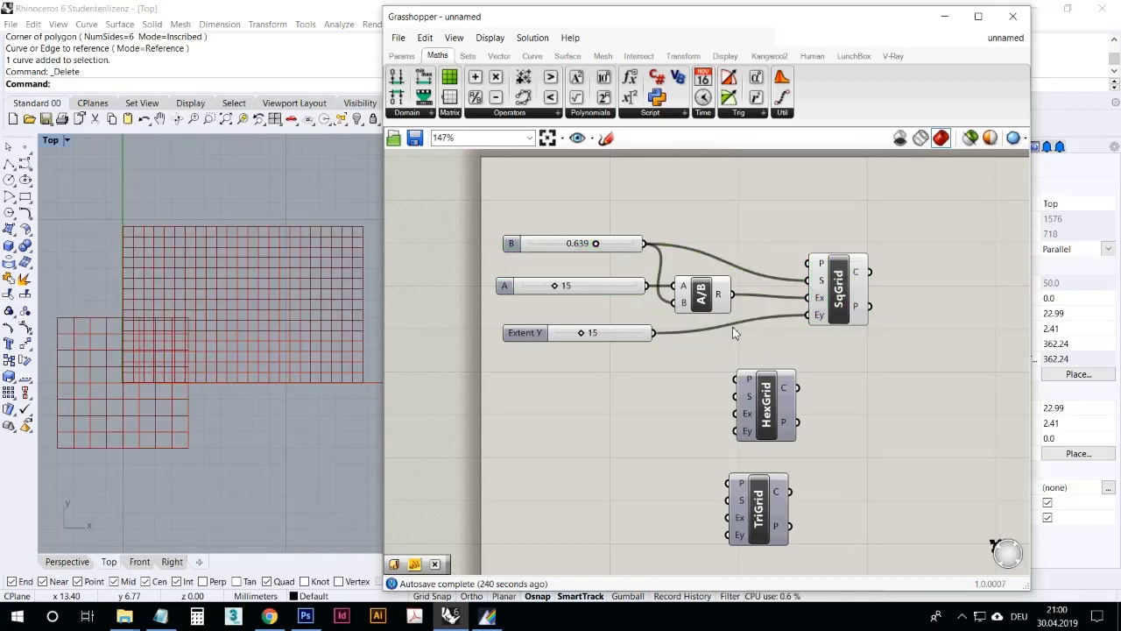
double_click(701, 368)
text(integer)
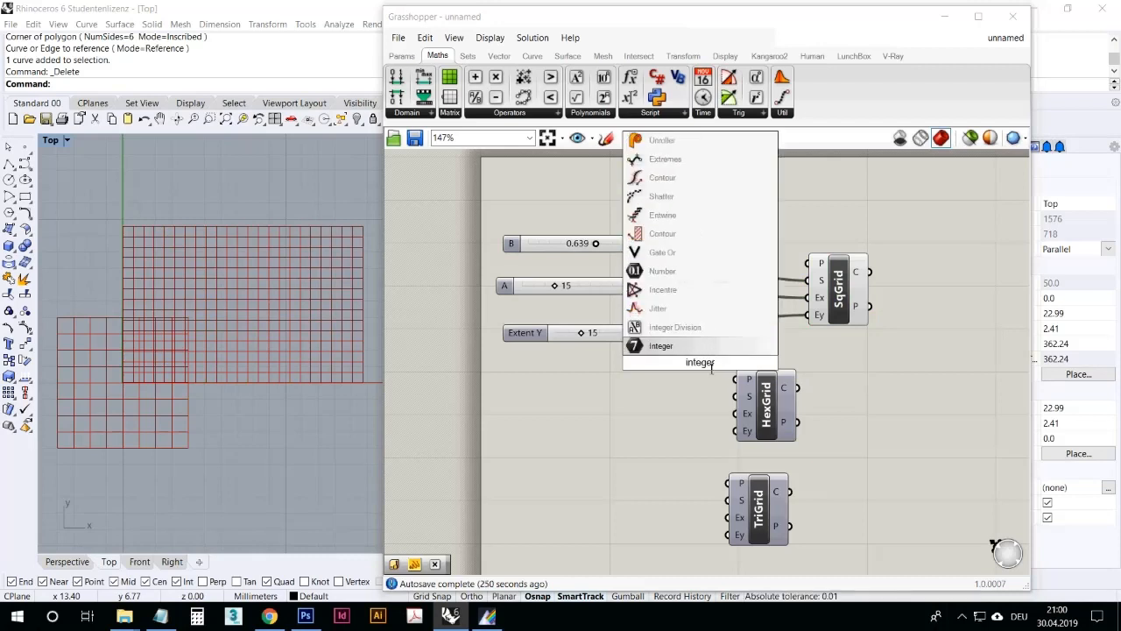
click(720, 346)
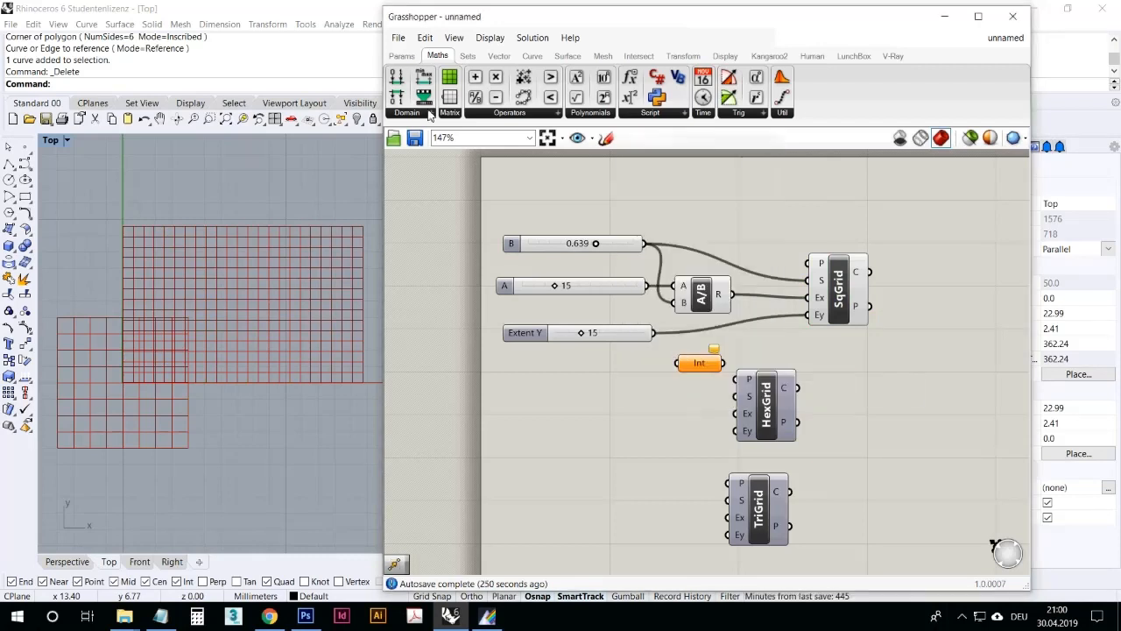
click(407, 57)
click(556, 113)
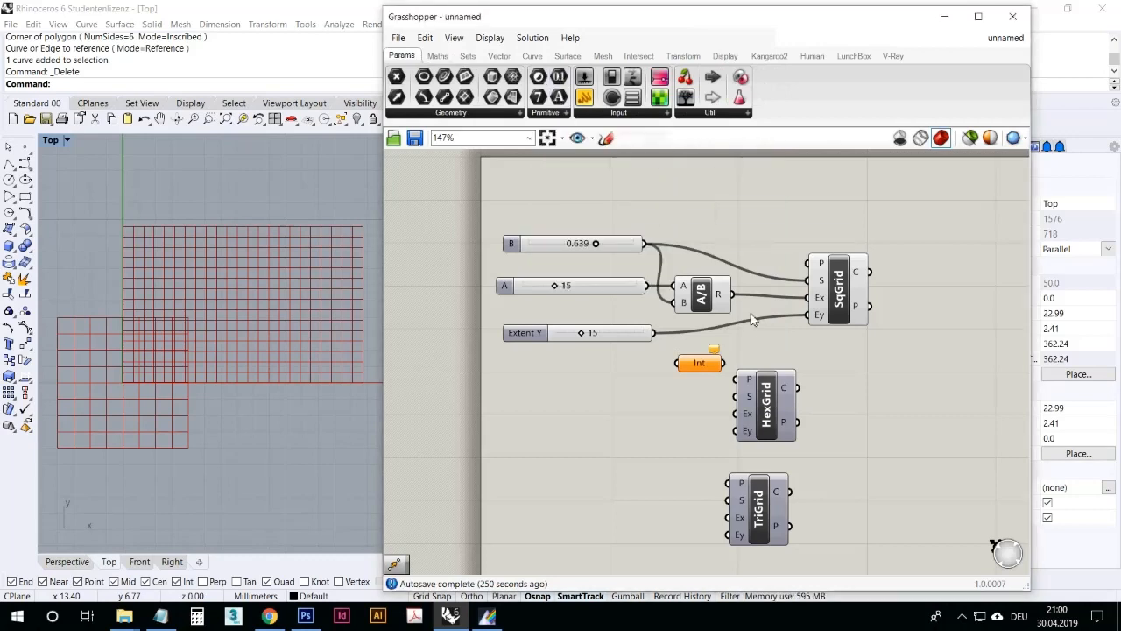
drag(735, 295, 894, 299)
Step: Duplicate the Division and Integer components for the Y extent slider, dividing it by the size, and connect the integer to SqGrid's Ey
drag(771, 295, 725, 343)
drag(639, 337, 700, 325)
click(788, 356)
drag(788, 356, 729, 334)
drag(718, 333, 703, 342)
click(847, 357)
drag(799, 341, 864, 315)
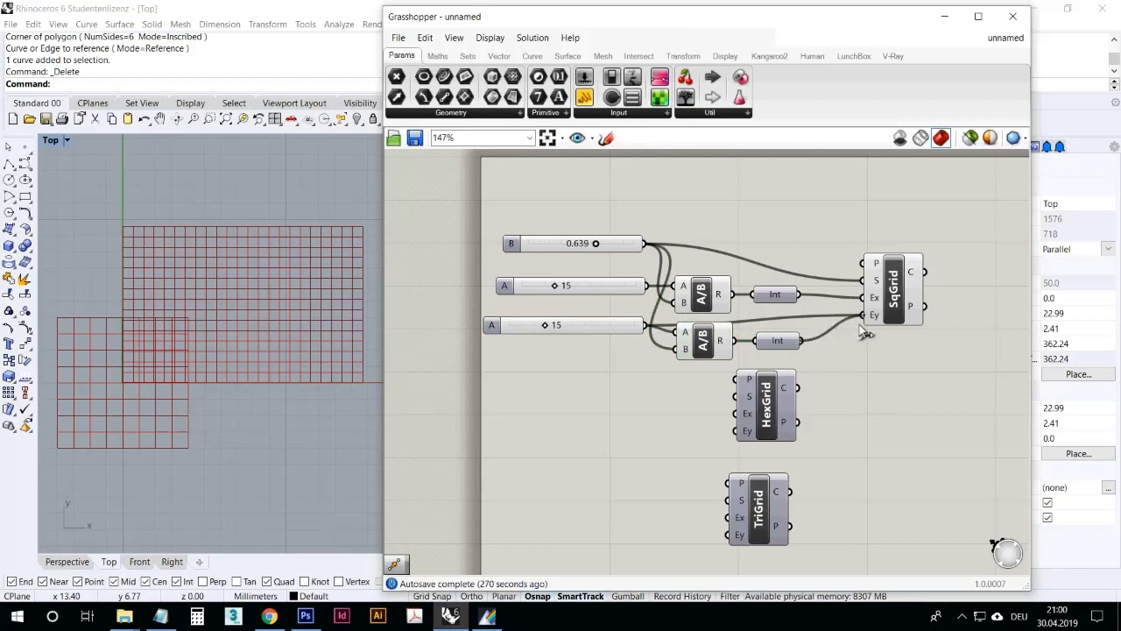
Step: Attach a small panel to each Integer parameter's output and move HexGrid and TriGrid beneath SqGrid
right_drag(578, 380, 588, 399)
drag(584, 97, 824, 257)
drag(810, 313, 754, 254)
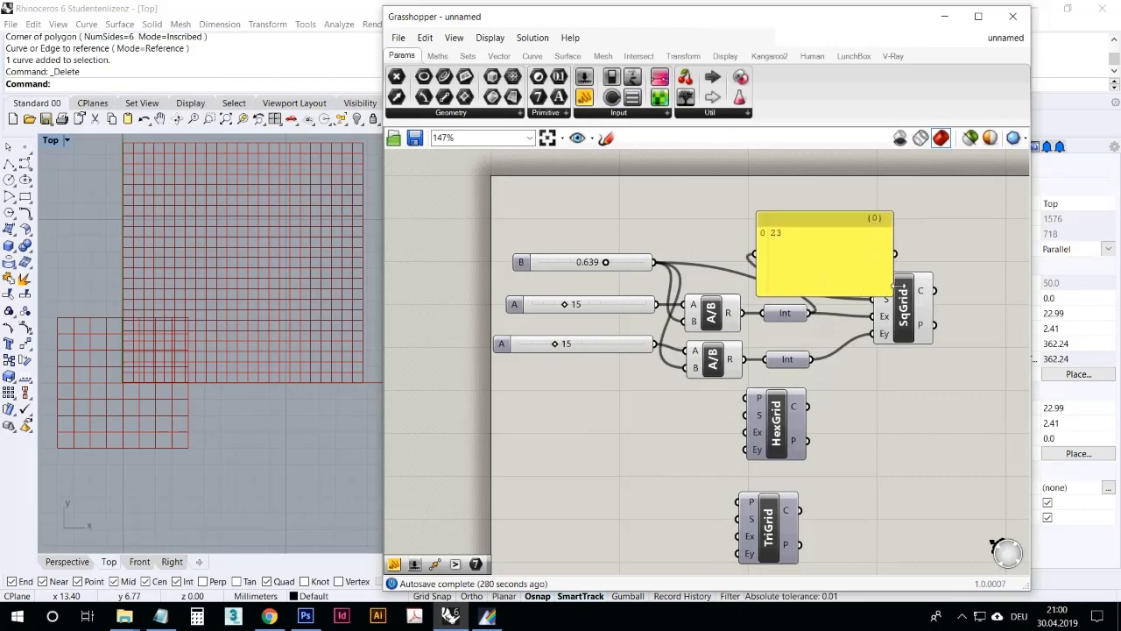
drag(894, 297, 942, 296)
drag(819, 262, 856, 386)
right_drag(339, 291, 331, 326)
drag(775, 422, 923, 455)
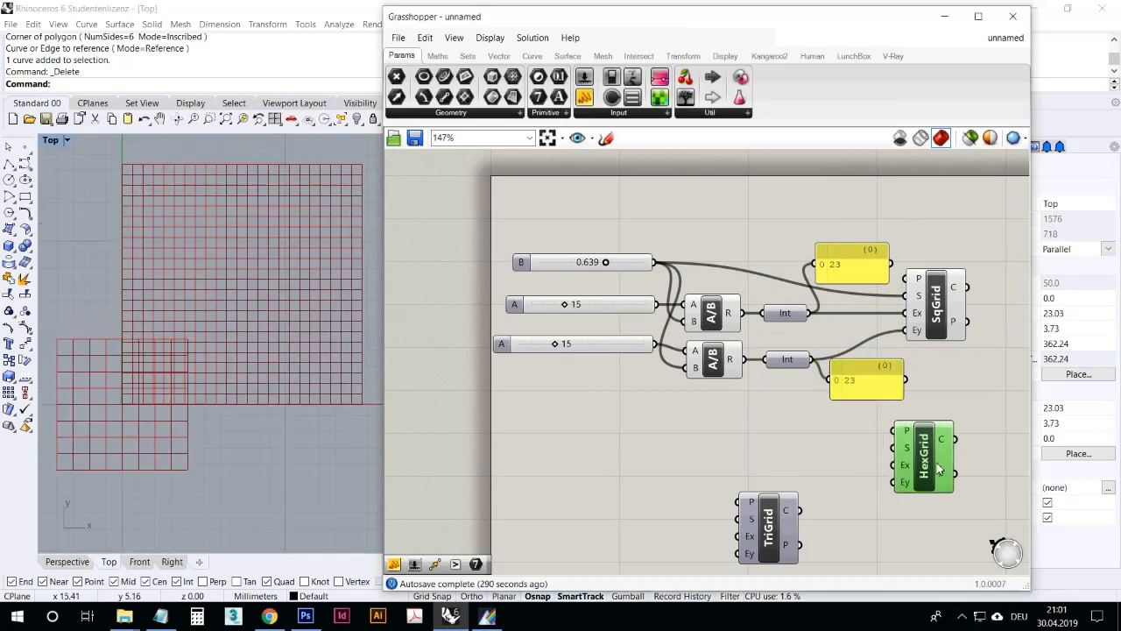
drag(766, 526, 918, 549)
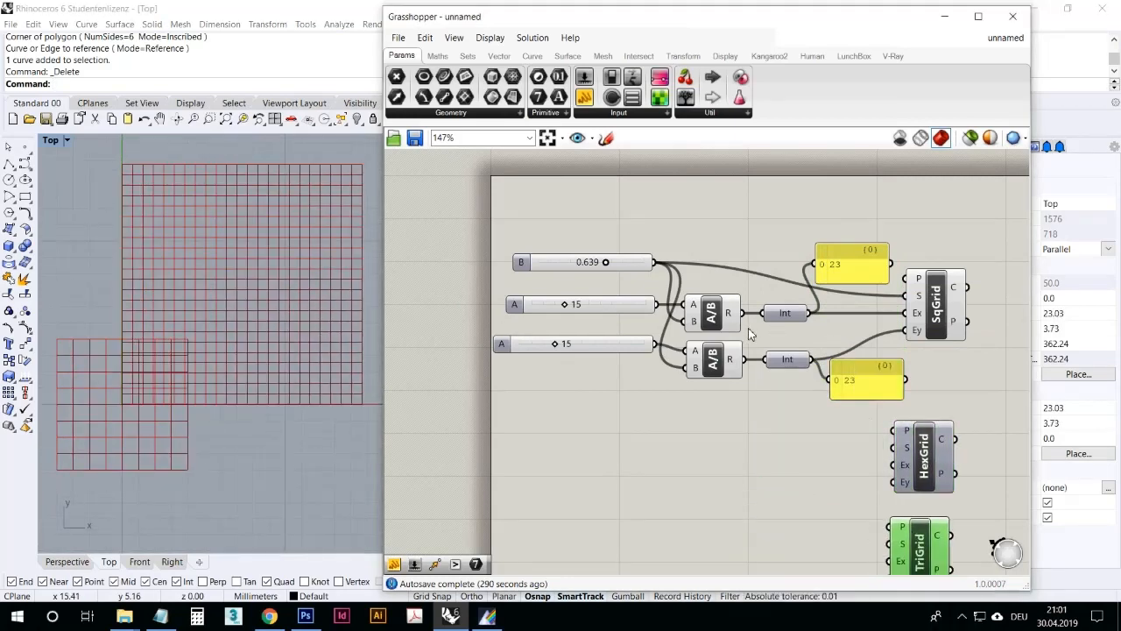
Step: Set both extent sliders to 13 and the size slider to 0.416
drag(574, 315, 552, 347)
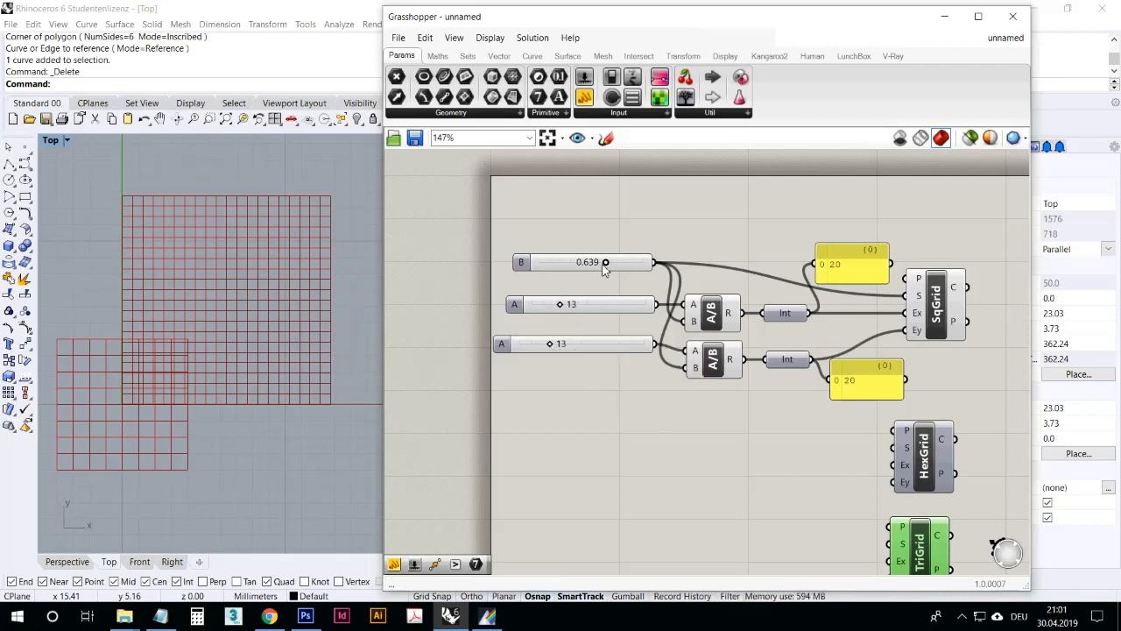
drag(616, 272, 585, 273)
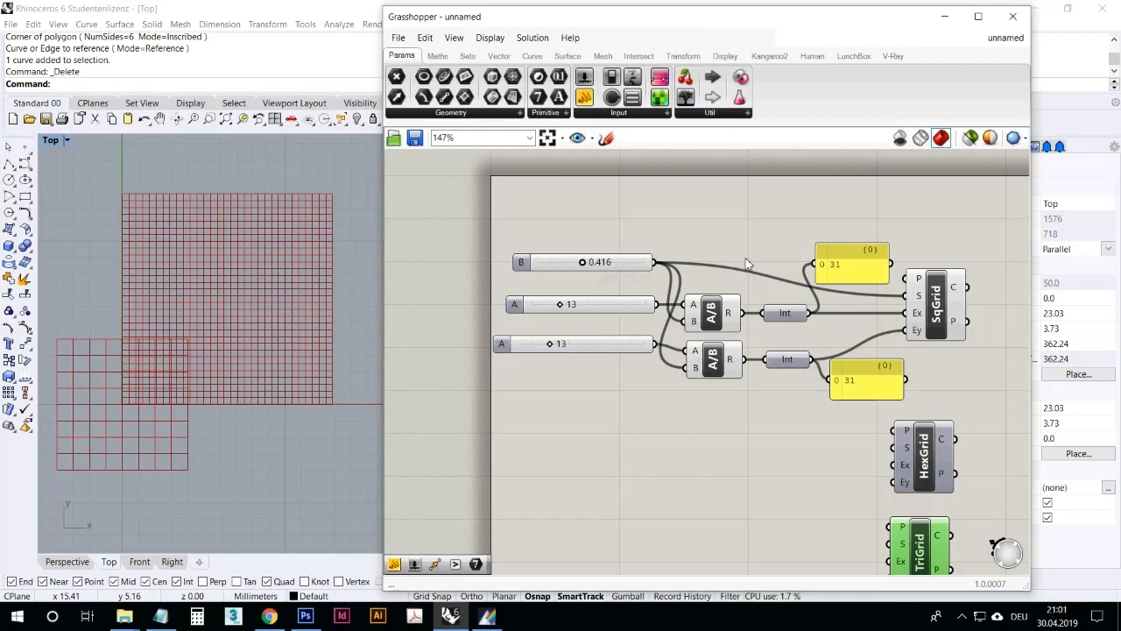
Step: Delete both panels attached to the Integer parameters
drag(856, 268, 872, 317)
click(863, 379)
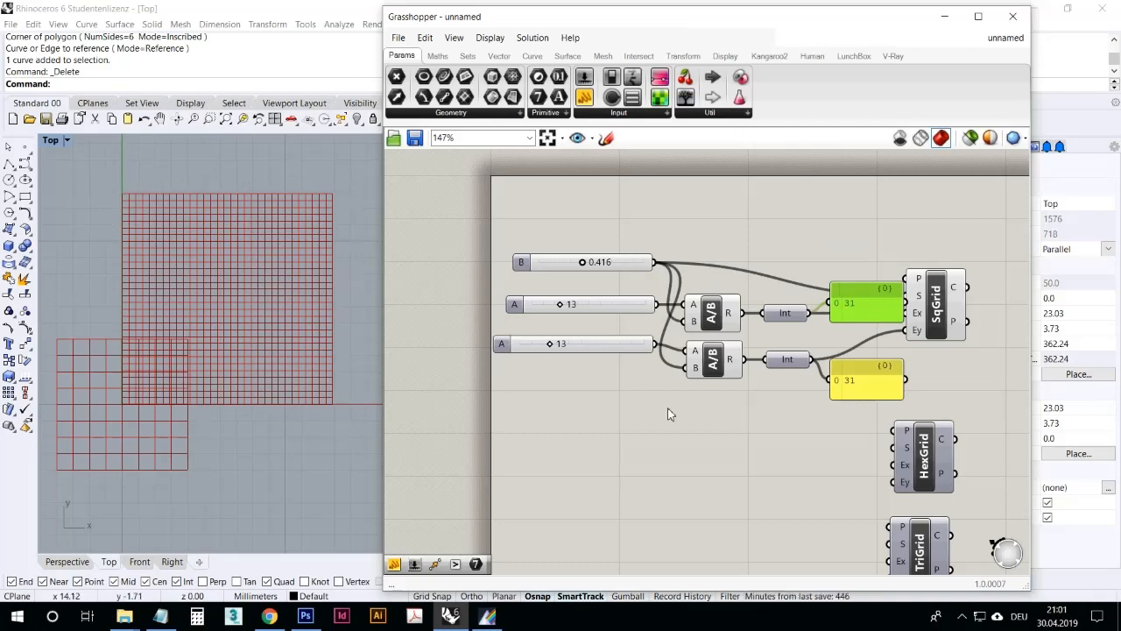
drag(855, 426, 847, 320)
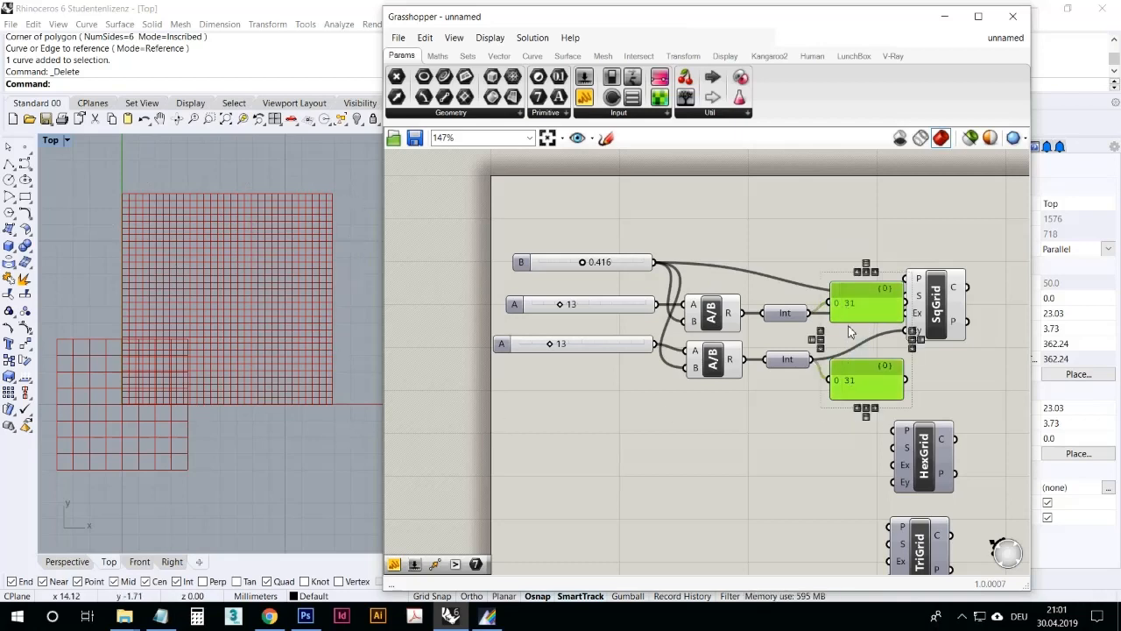
click(845, 254)
click(856, 316)
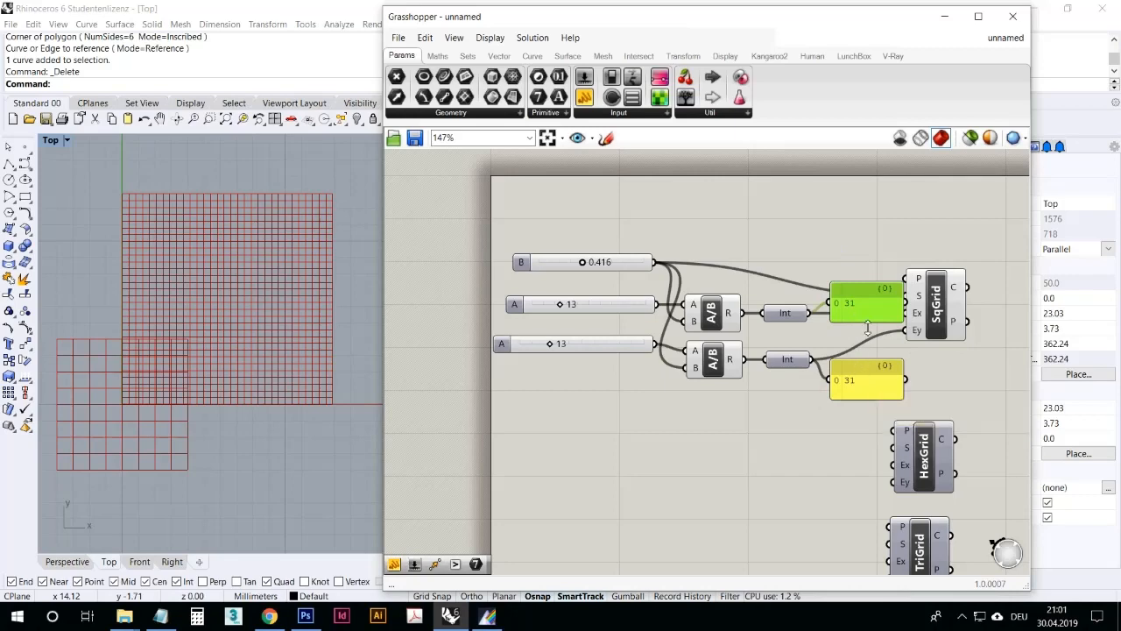
click(870, 386)
click(872, 318)
key(Delete)
click(862, 378)
key(Delete)
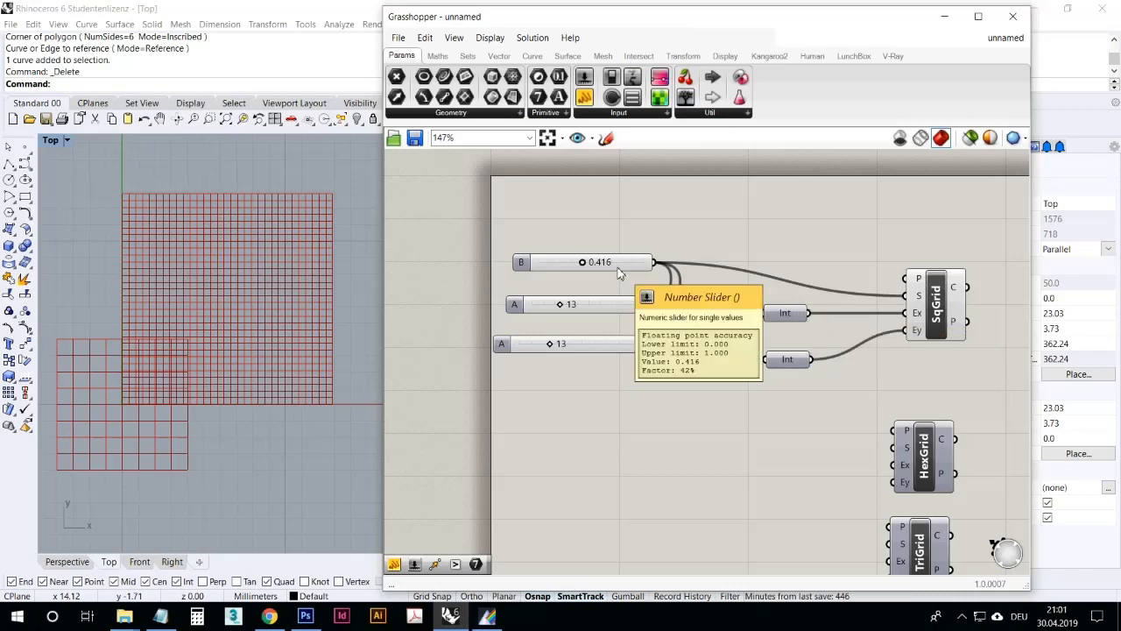
click(966, 620)
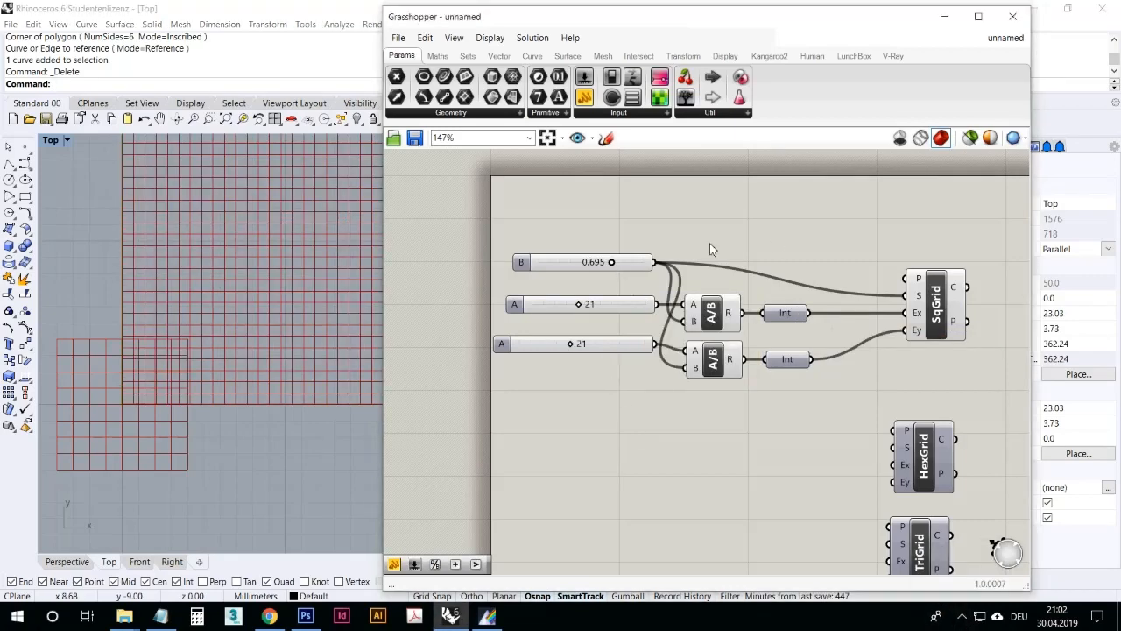
Step: Add a Multiplication component above the grid wires and feed it the size slider and the X extent's Integer output
drag(632, 263, 626, 267)
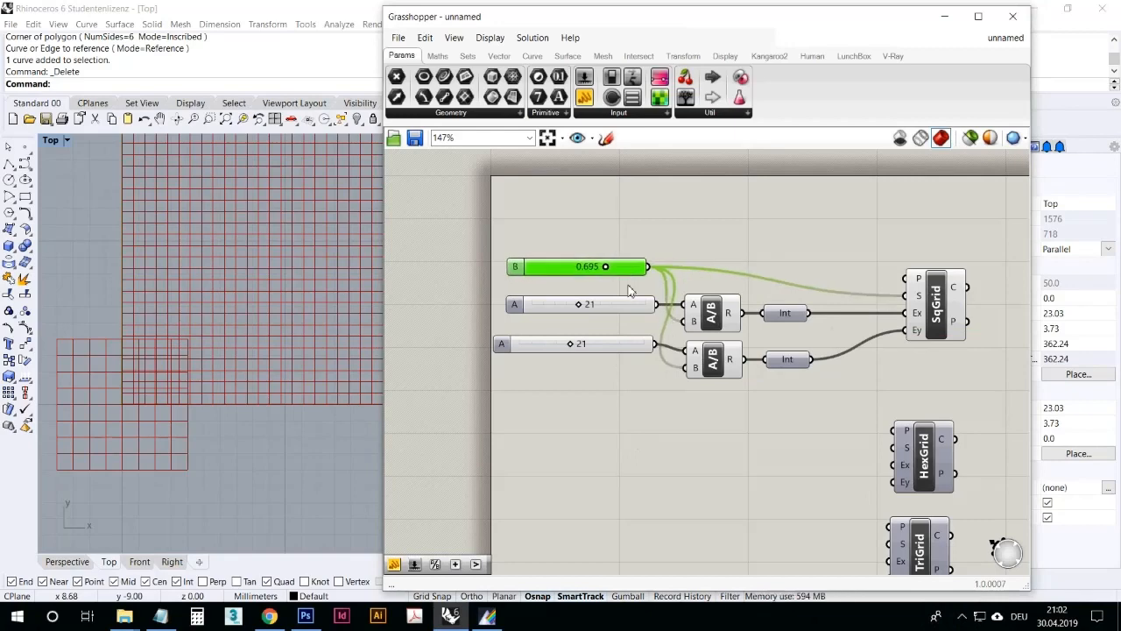
click(779, 315)
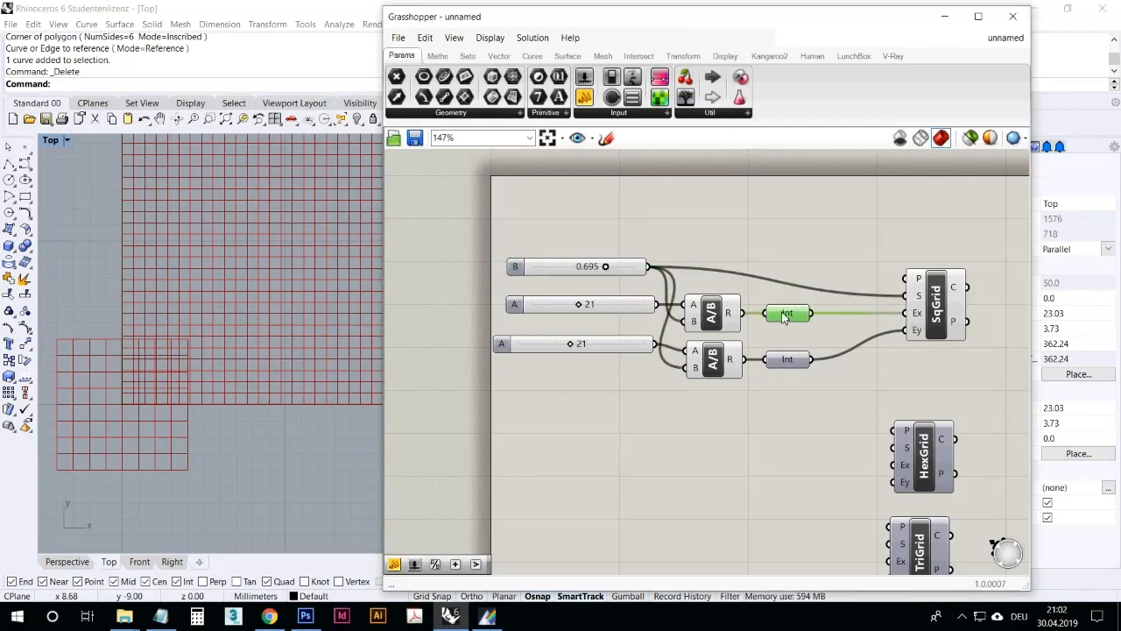
click(437, 55)
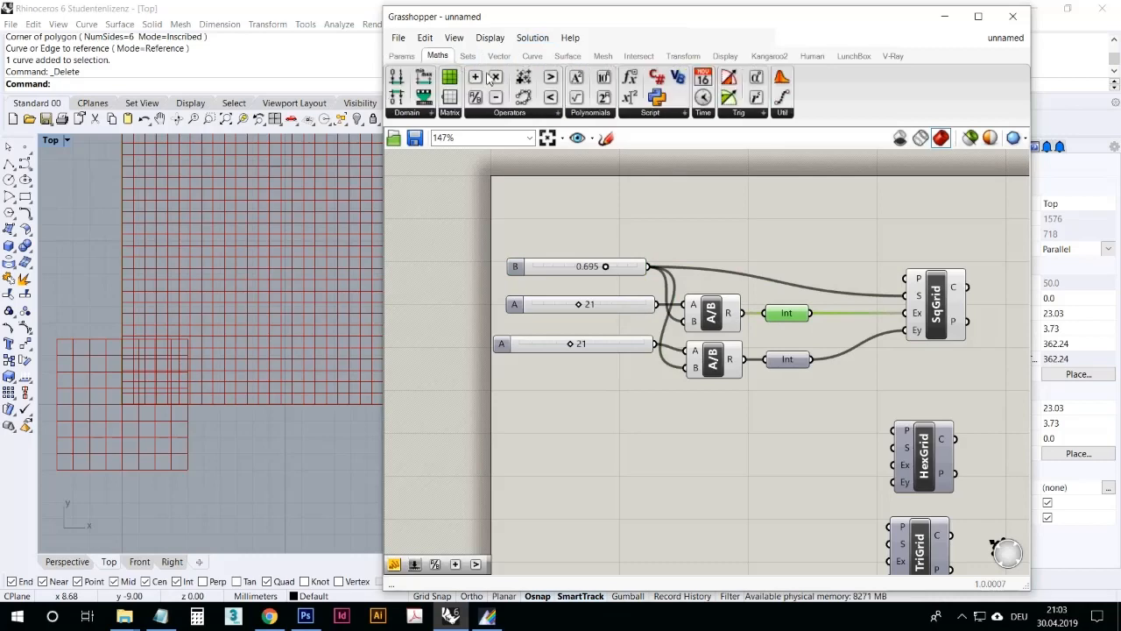
drag(496, 95, 770, 248)
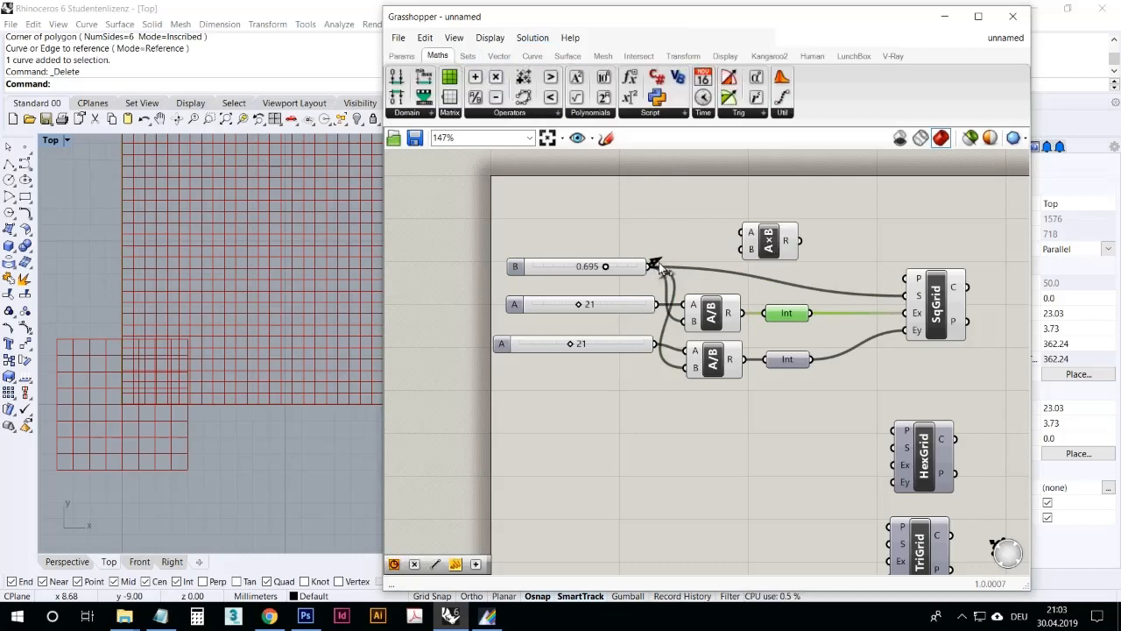
drag(649, 266, 740, 232)
drag(811, 313, 803, 245)
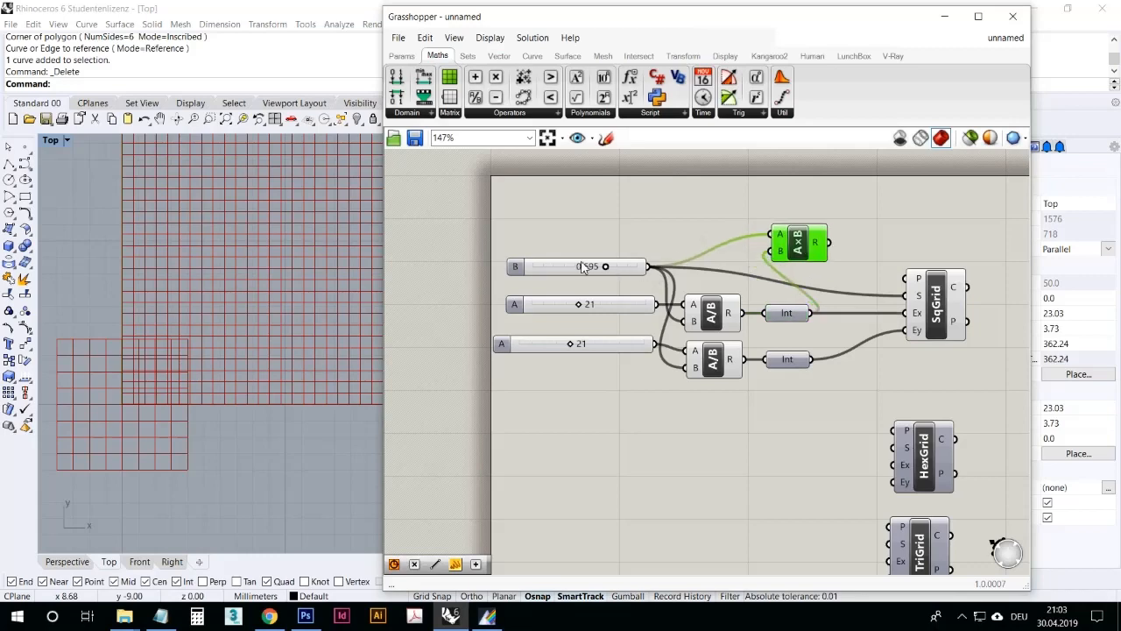
drag(576, 271, 574, 267)
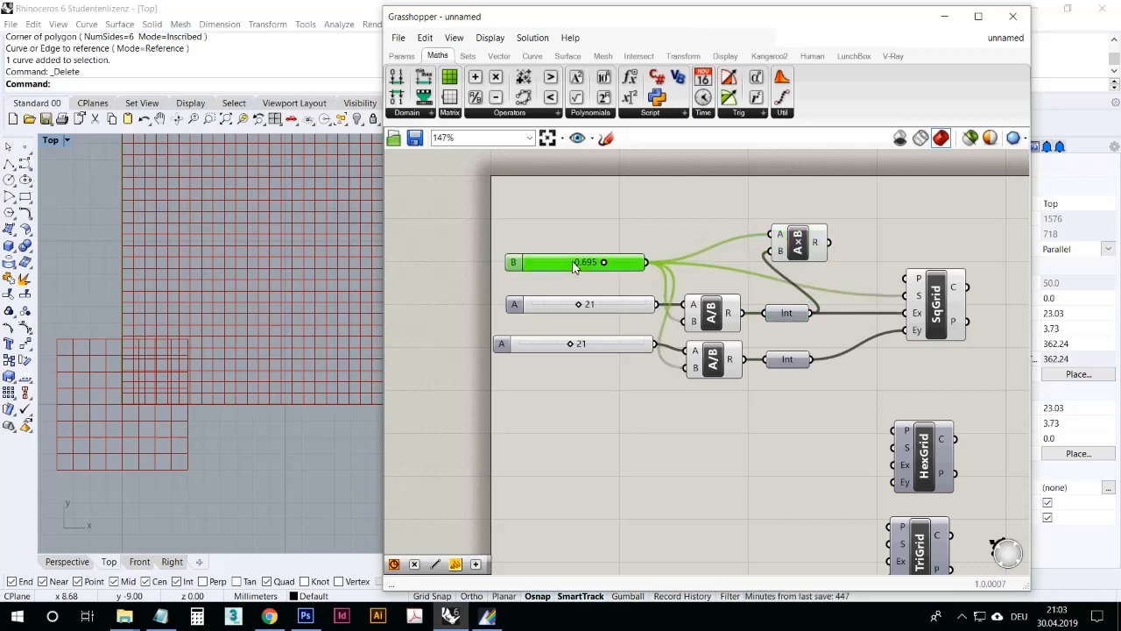
drag(806, 239, 818, 240)
Step: Attach a small panel to the Multiplication component's result and set the size slider to 0.545
right_drag(848, 350, 795, 345)
click(405, 56)
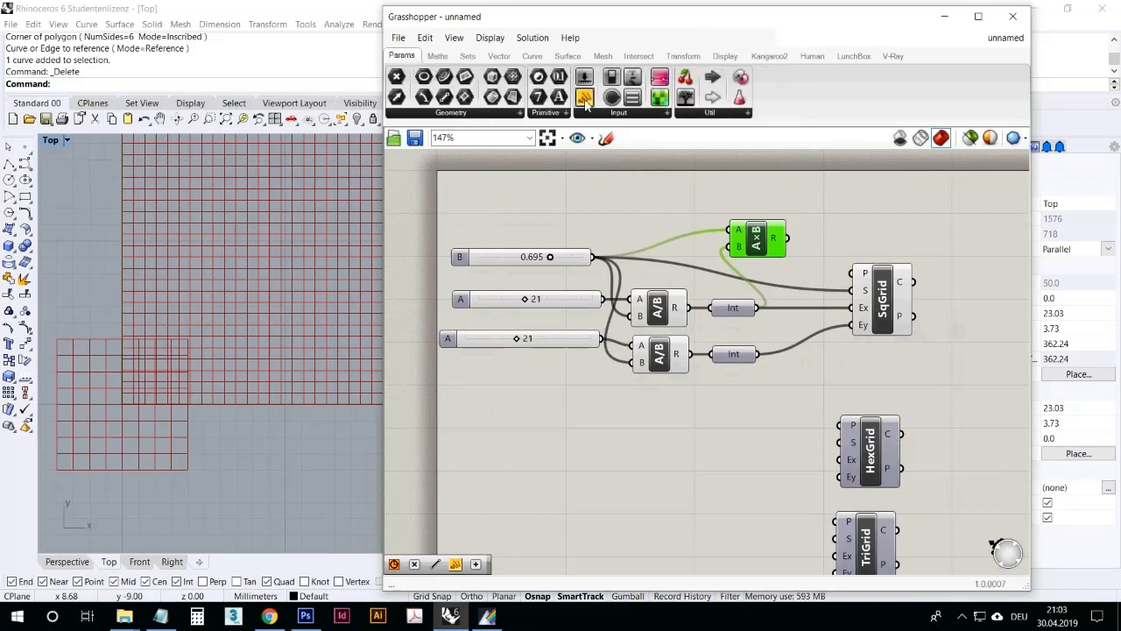
drag(585, 102, 815, 213)
click(815, 232)
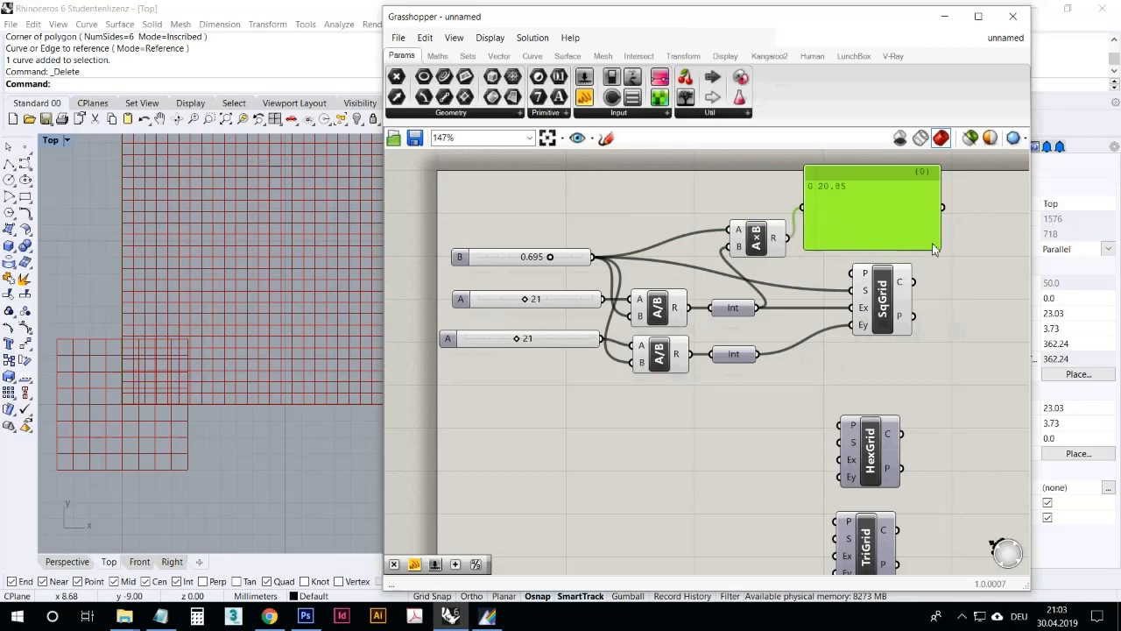
drag(943, 251, 895, 214)
drag(857, 204, 866, 225)
mouse_move(550, 259)
mouse_down()
mouse_move(519, 266)
mouse_move(543, 267)
mouse_up()
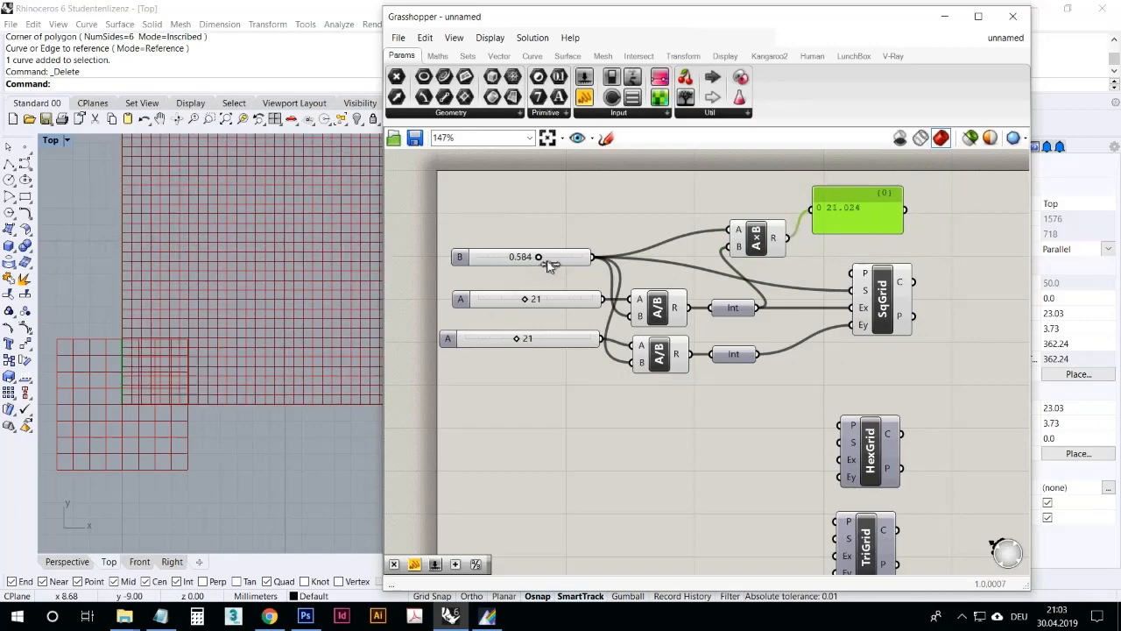
right_drag(275, 247, 212, 277)
scroll(216, 292, up, 3)
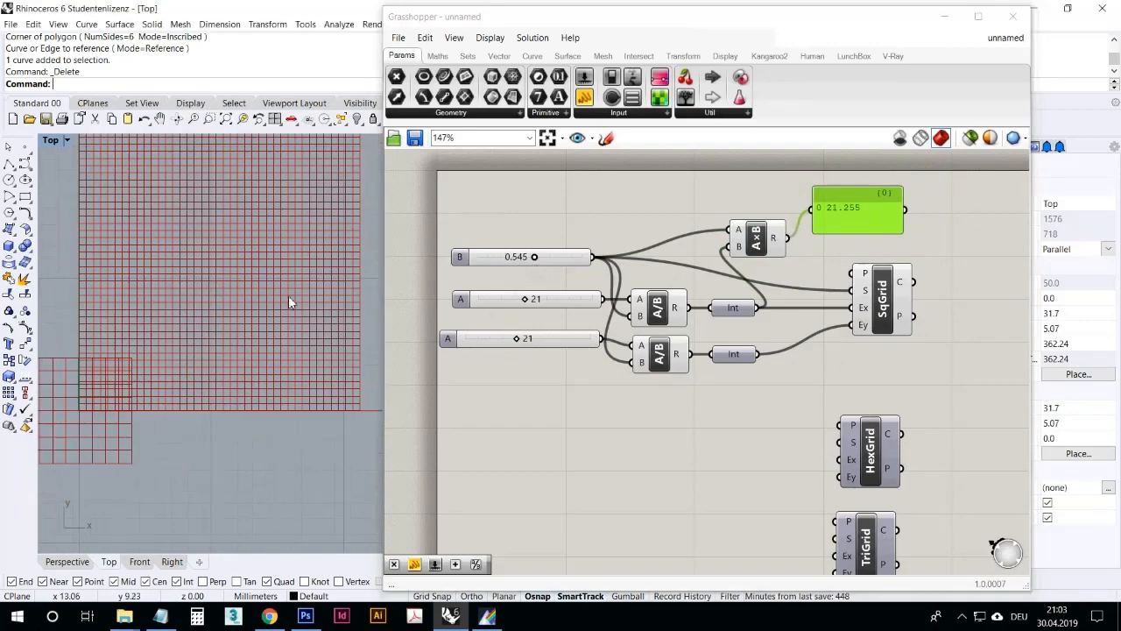
Step: Limit the size slider to floating-point values with one decimal digit
right_click(556, 260)
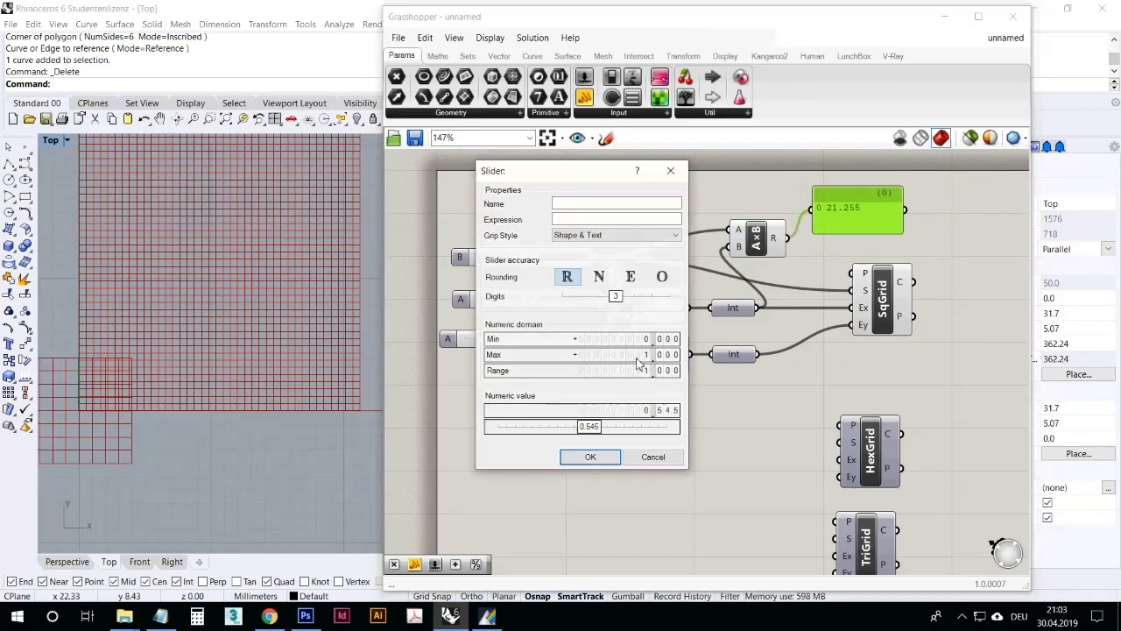
click(599, 277)
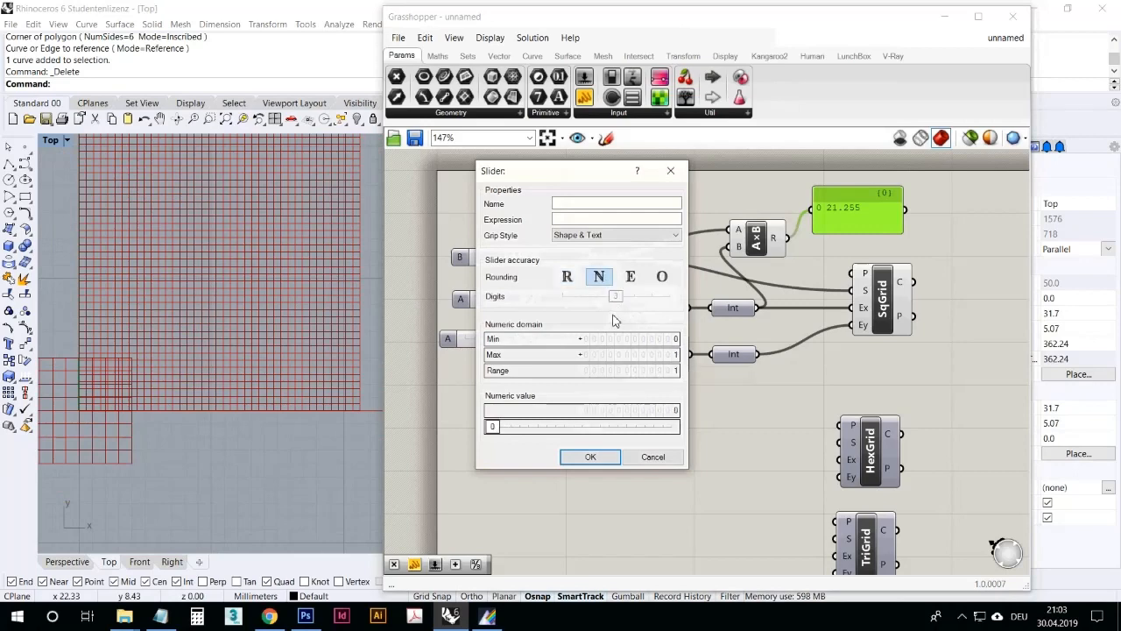
click(566, 276)
drag(616, 298, 585, 302)
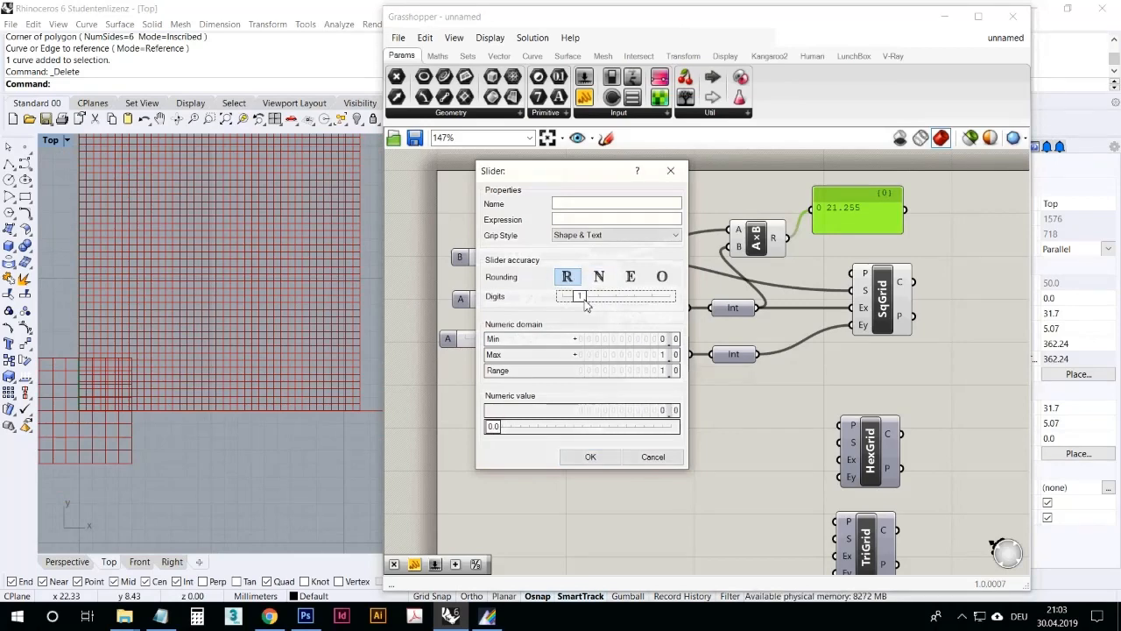
click(591, 456)
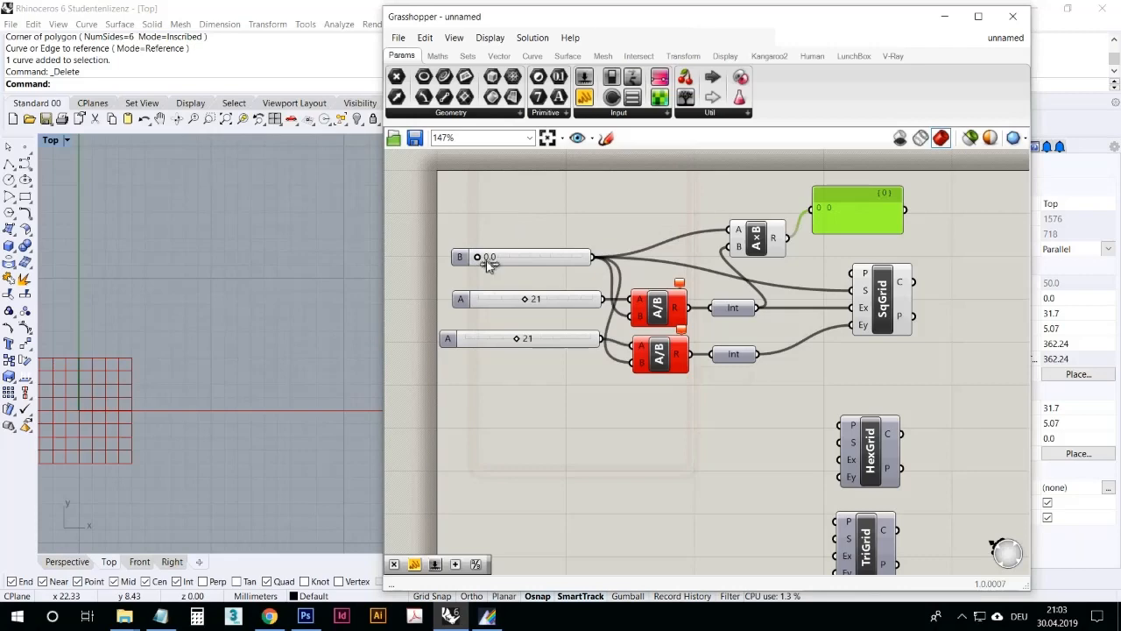
Step: Set the X extent slider to 20 and the size slider to 0.8
drag(486, 260, 530, 312)
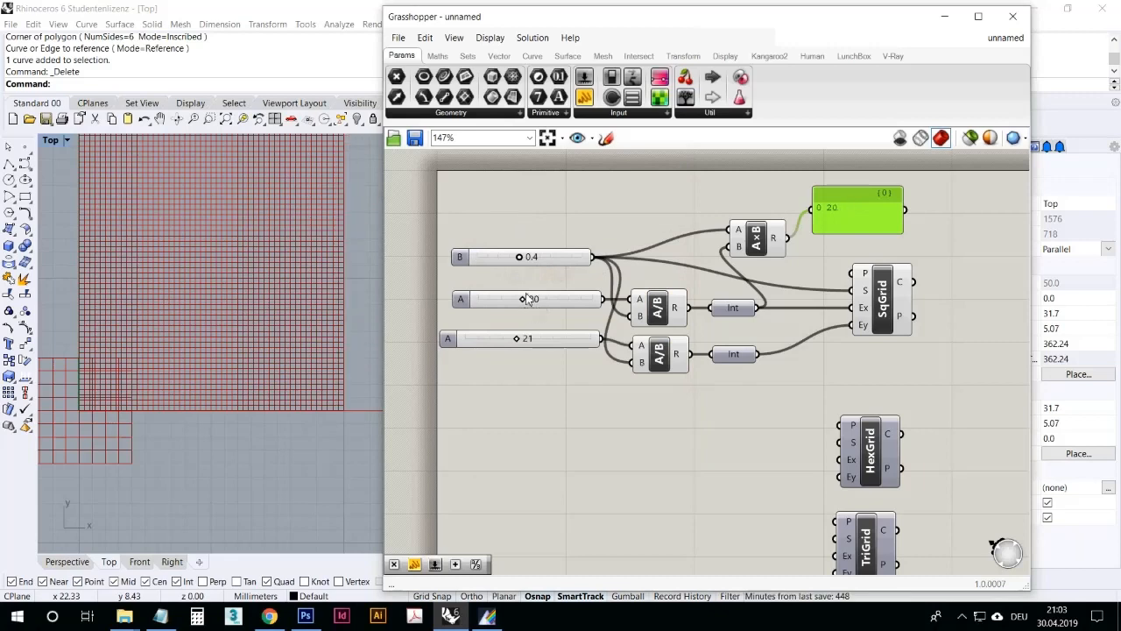
drag(524, 260, 569, 270)
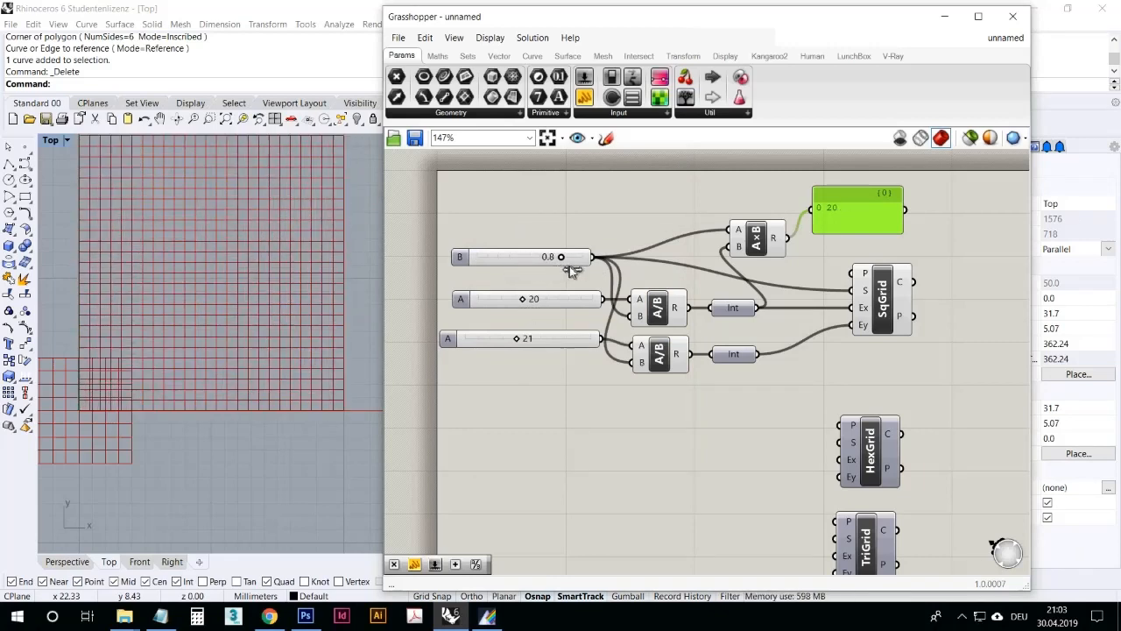
click(571, 271)
Step: Move SqGrid aside and duplicate the Multiplication and its panel, multiplying the size by the Y extent's Integer output
drag(894, 298, 949, 300)
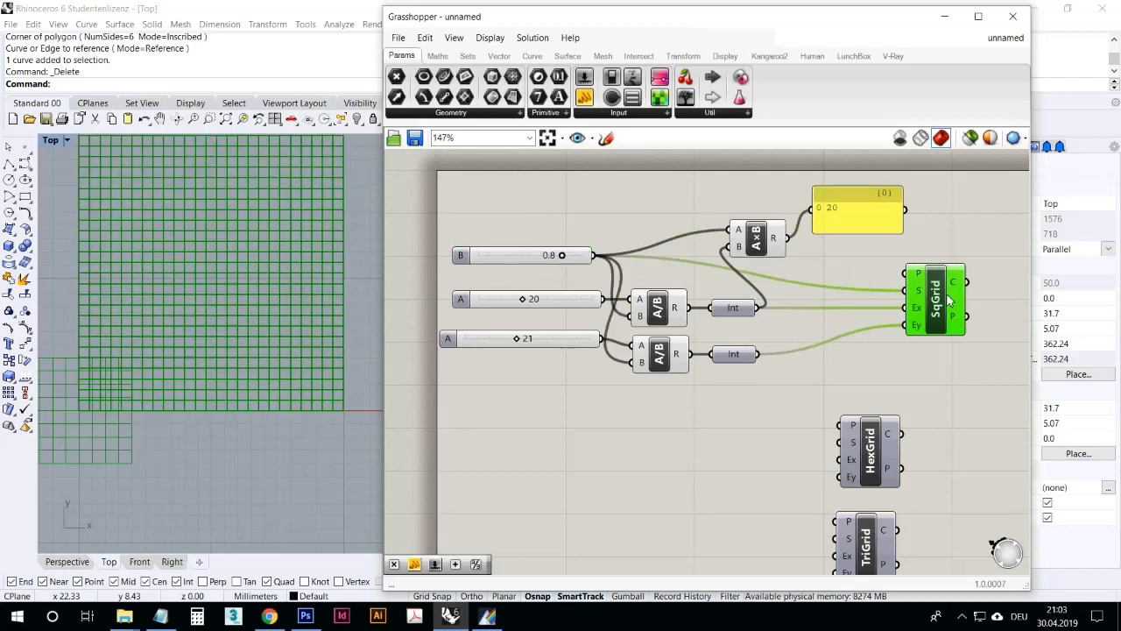
drag(839, 231, 800, 335)
click(832, 263)
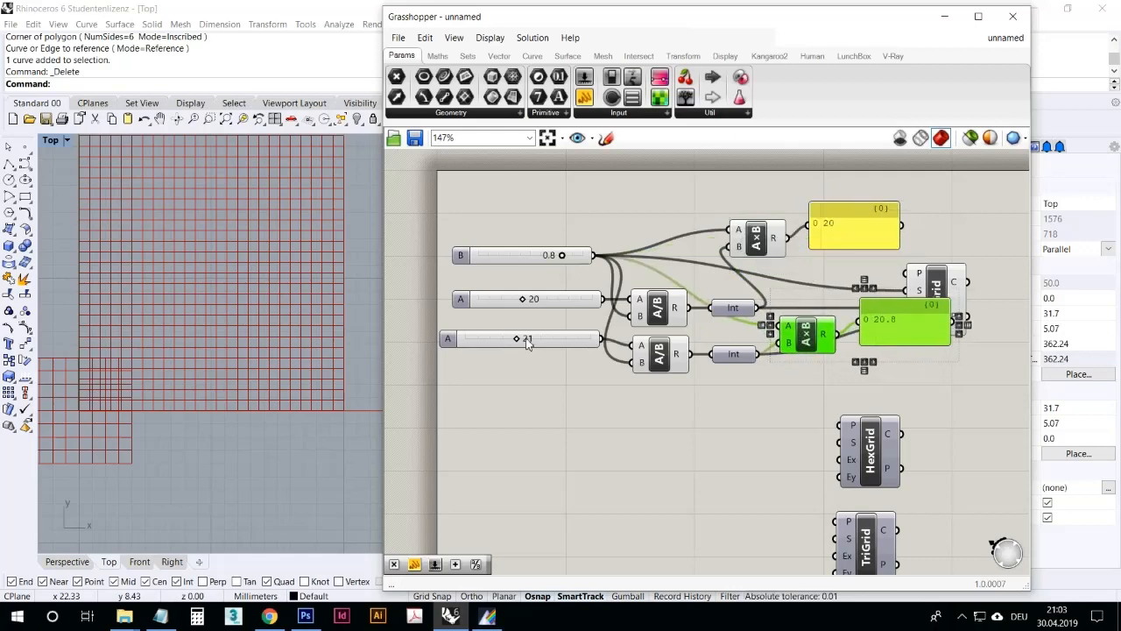
Step: Set the Y extent slider to 20 and the size slider to 0.5
drag(523, 343, 518, 343)
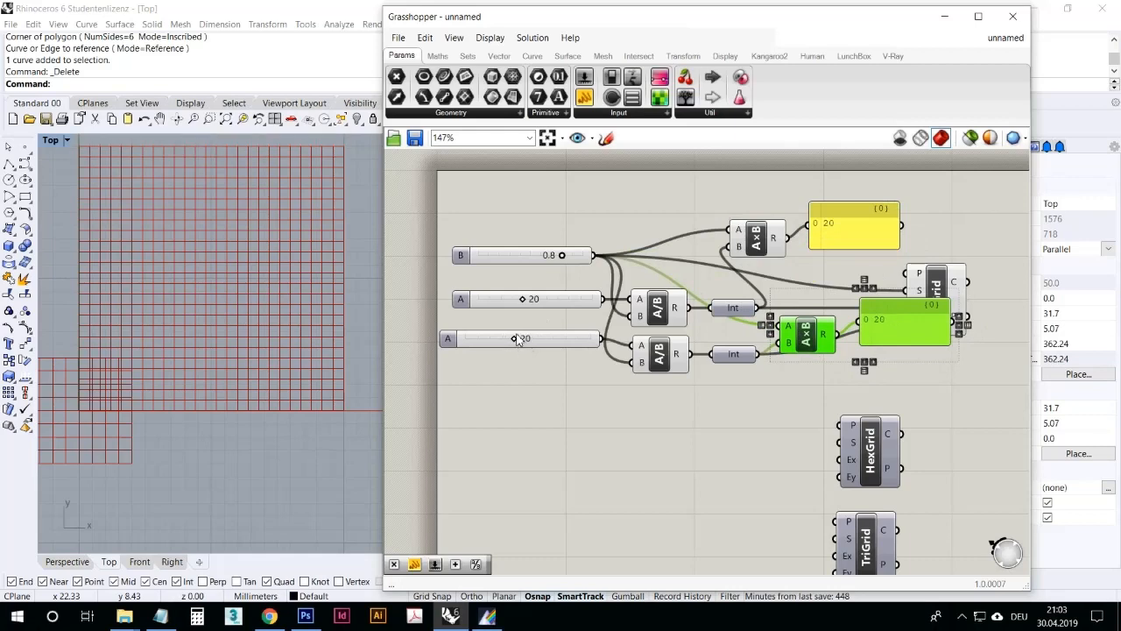
drag(566, 259, 537, 270)
right_drag(302, 289, 303, 310)
scroll(290, 301, down, 2)
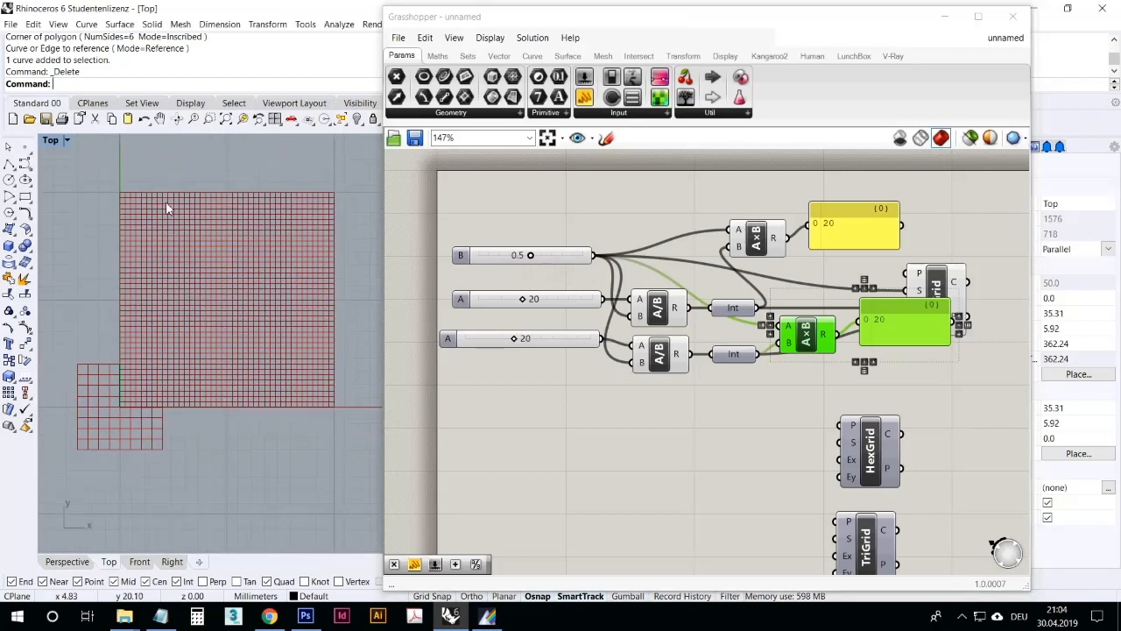
Step: Delete both Multiplication components and their panels after moving SqGrid clear of them
drag(938, 283, 987, 252)
click(881, 319)
key(Delete)
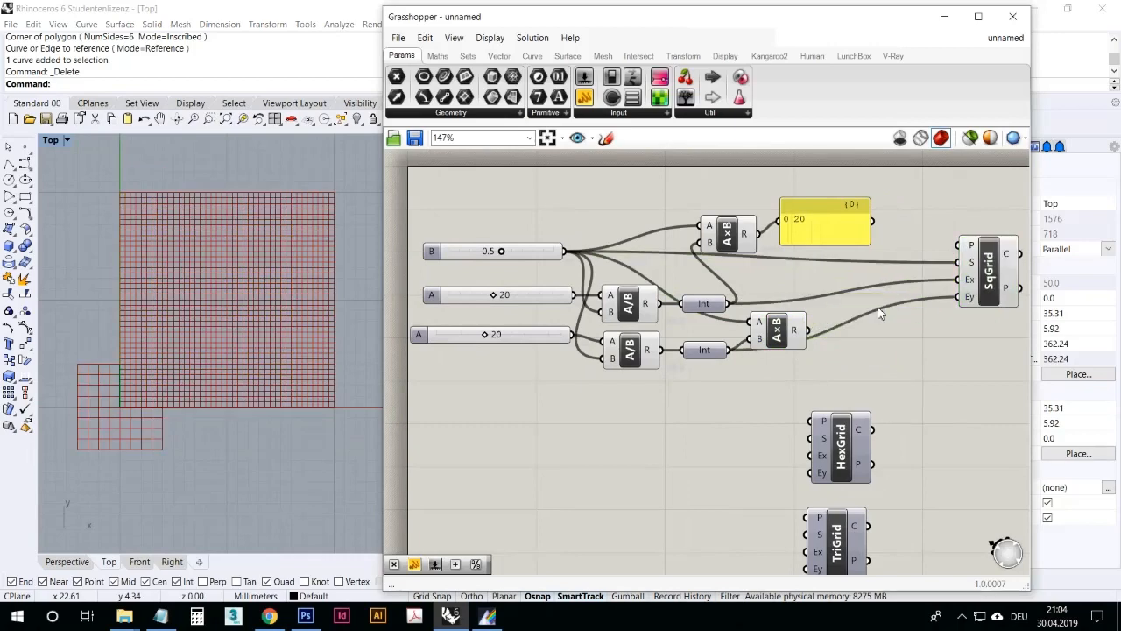
click(828, 248)
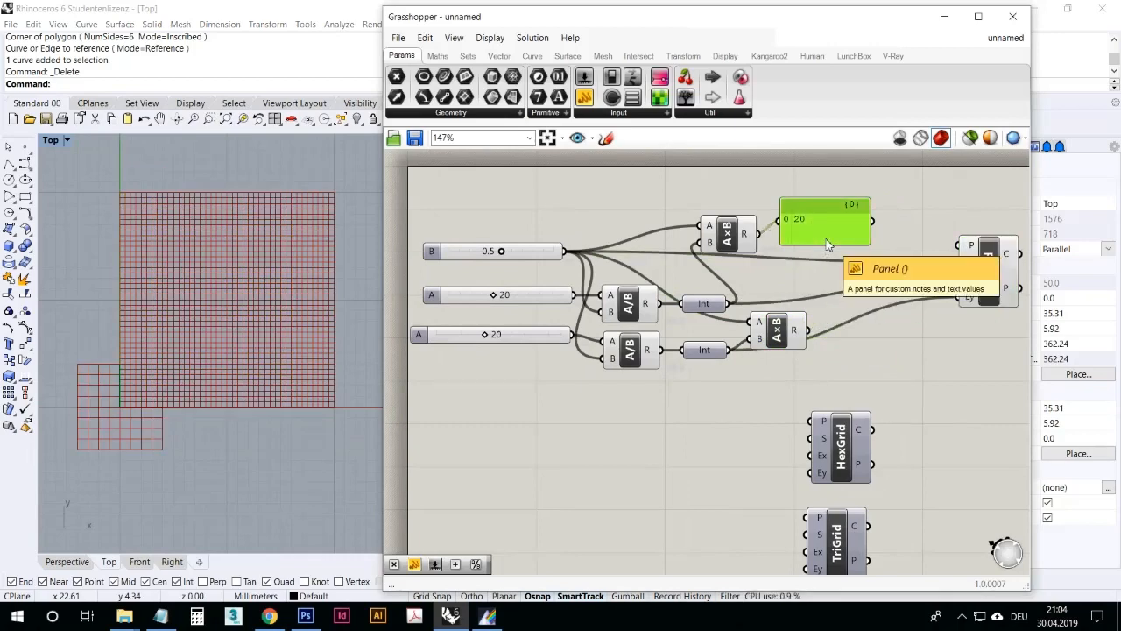
drag(795, 330, 773, 274)
drag(739, 238, 734, 201)
drag(752, 285, 730, 247)
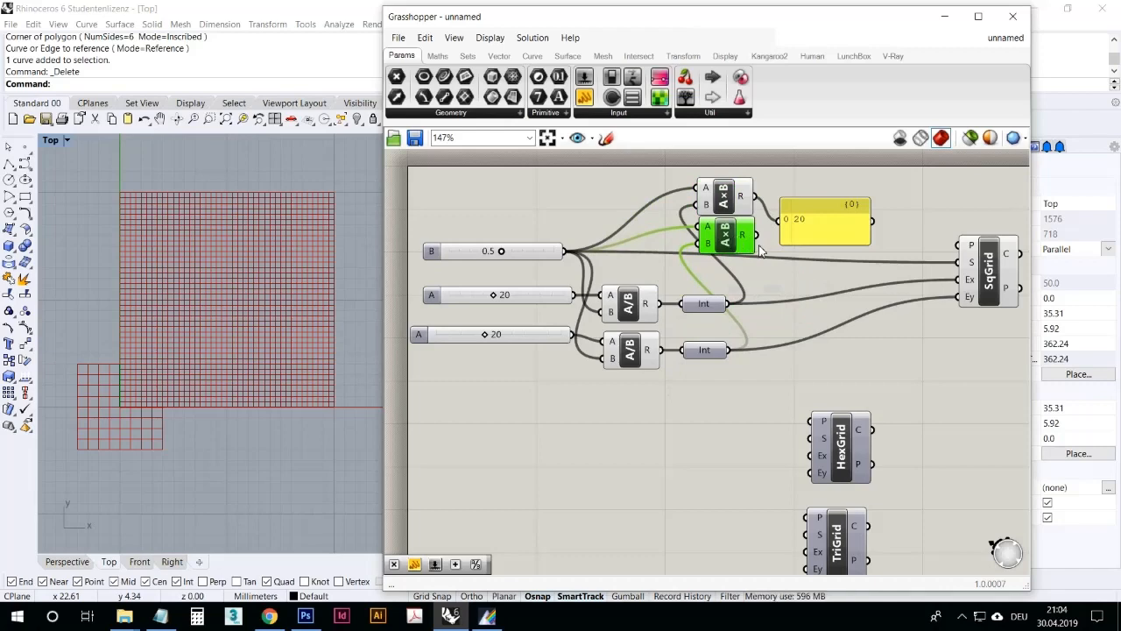
drag(877, 241, 707, 182)
key(Delete)
Step: Move SqGrid back close to the Integer parameters and place HexGrid and TriGrid below it
drag(982, 278, 799, 270)
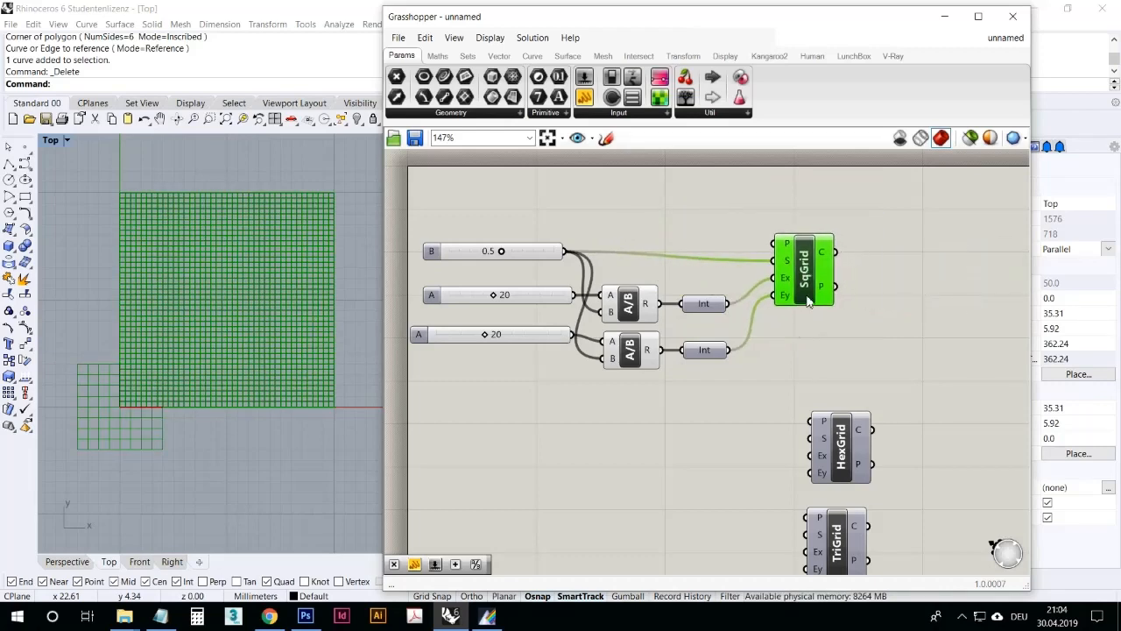
click(805, 355)
right_drag(767, 356, 723, 307)
scroll(698, 307, down, 2)
scroll(697, 312, up, 2)
drag(858, 503, 732, 386)
click(789, 270)
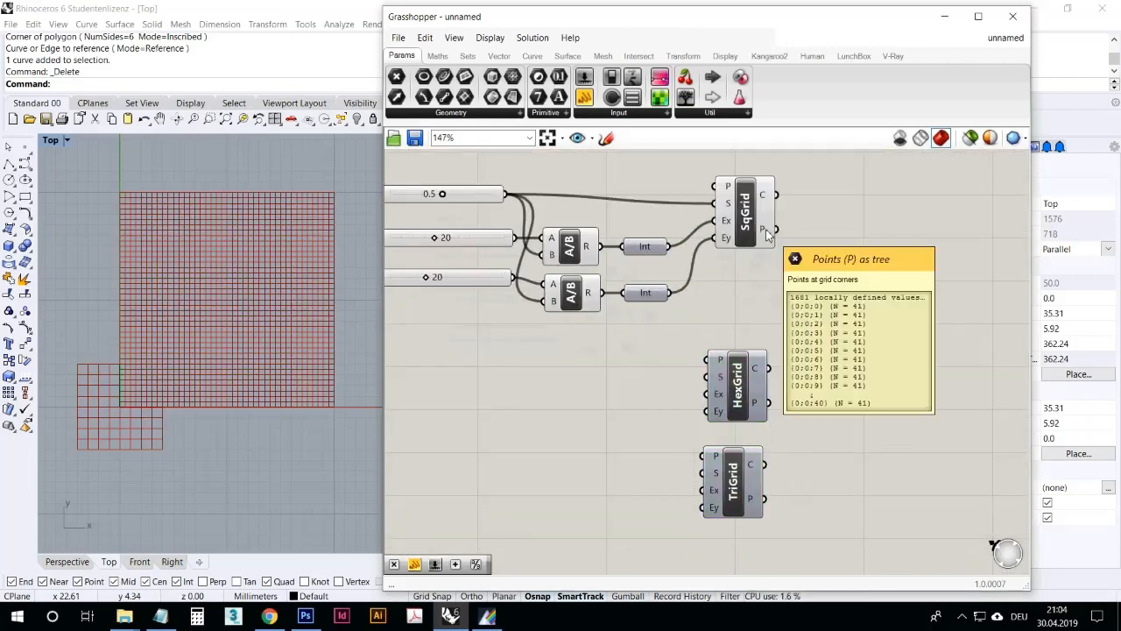
Step: Set the size slider to 1.0
right_drag(495, 335, 561, 348)
drag(517, 213, 568, 213)
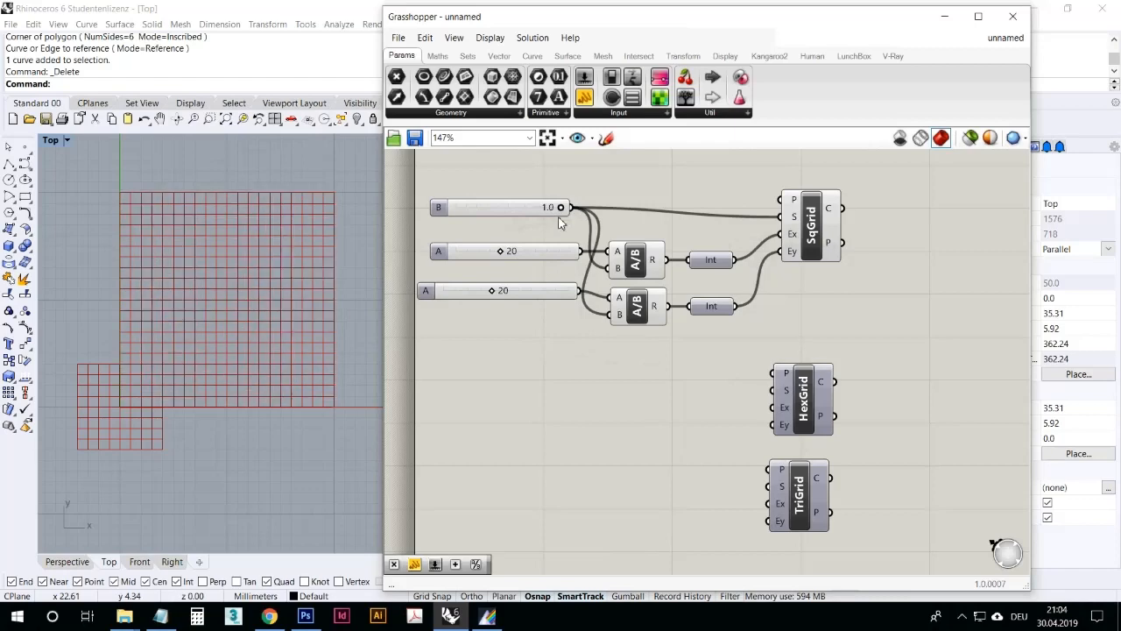
mouse_move(300, 335)
right_down()
mouse_move(275, 340)
mouse_move(287, 321)
right_up()
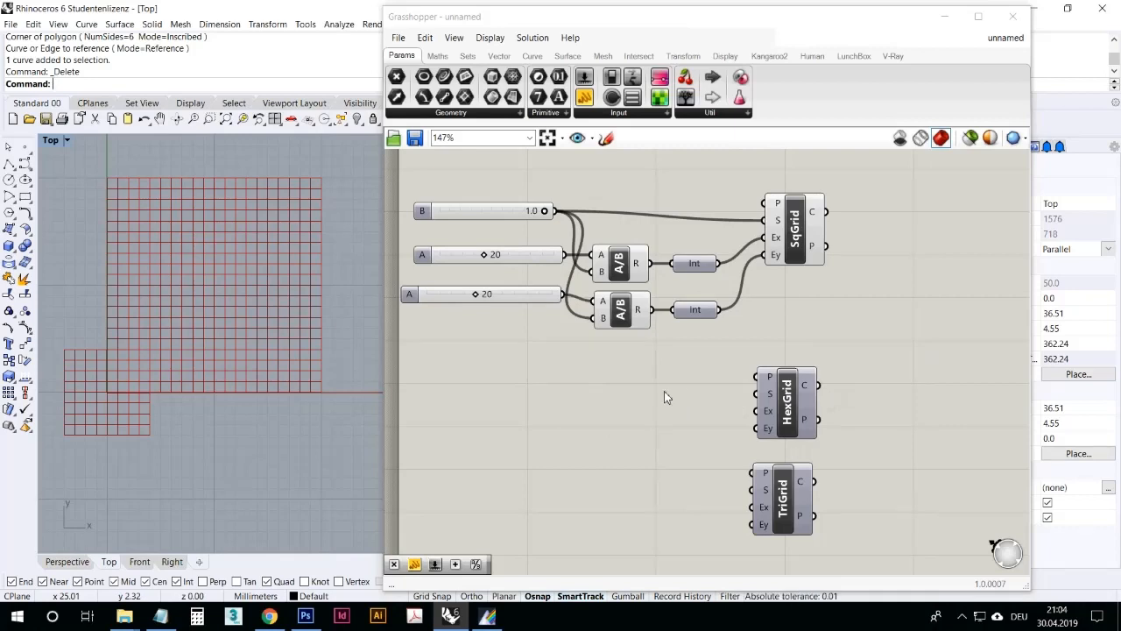
right_drag(330, 403, 332, 421)
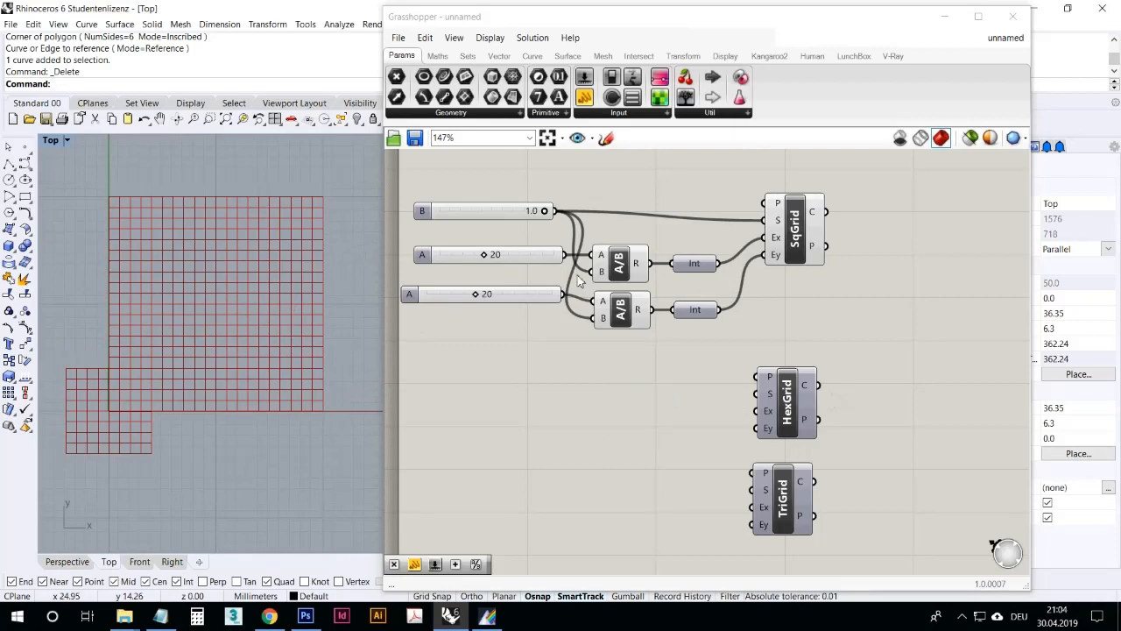
Step: Align HexGrid and TriGrid in a column directly beneath SqGrid
drag(807, 390, 813, 374)
drag(782, 503, 789, 498)
click(914, 360)
right_drag(791, 346, 780, 354)
Step: Add a Circle component beside SqGrid and connect SqGrid's points output to its plane input
click(532, 55)
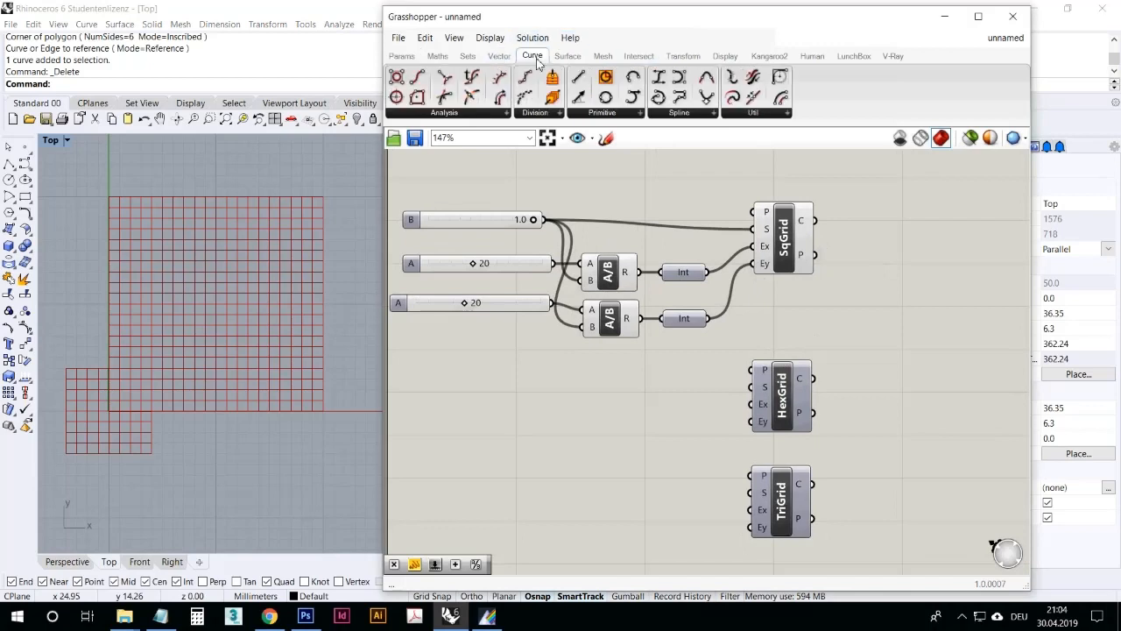
click(604, 114)
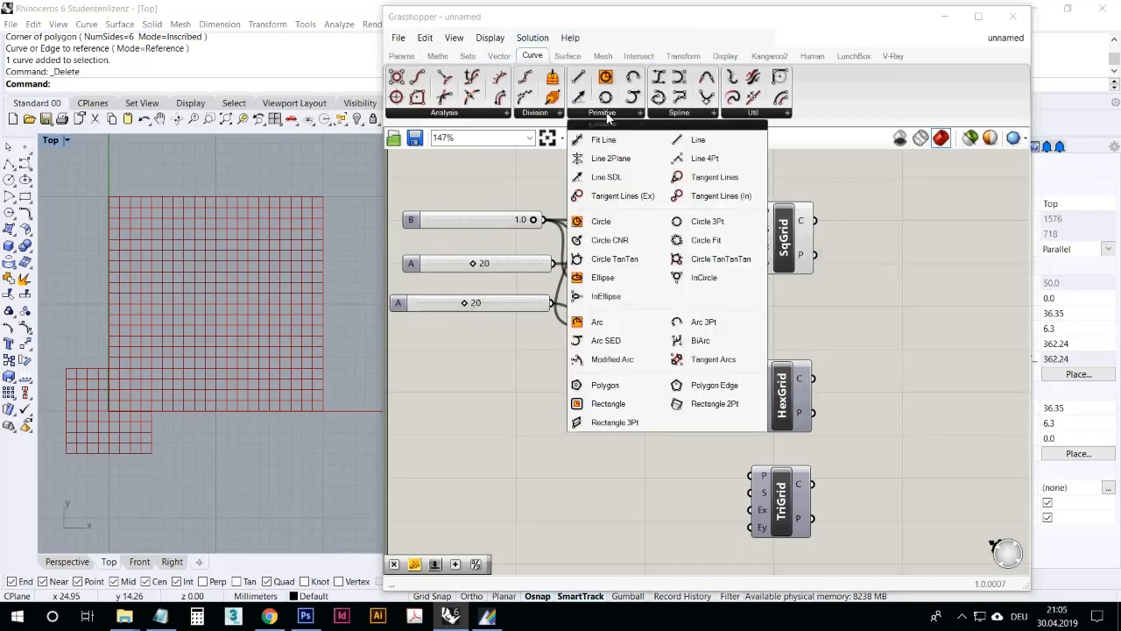
drag(601, 221, 876, 270)
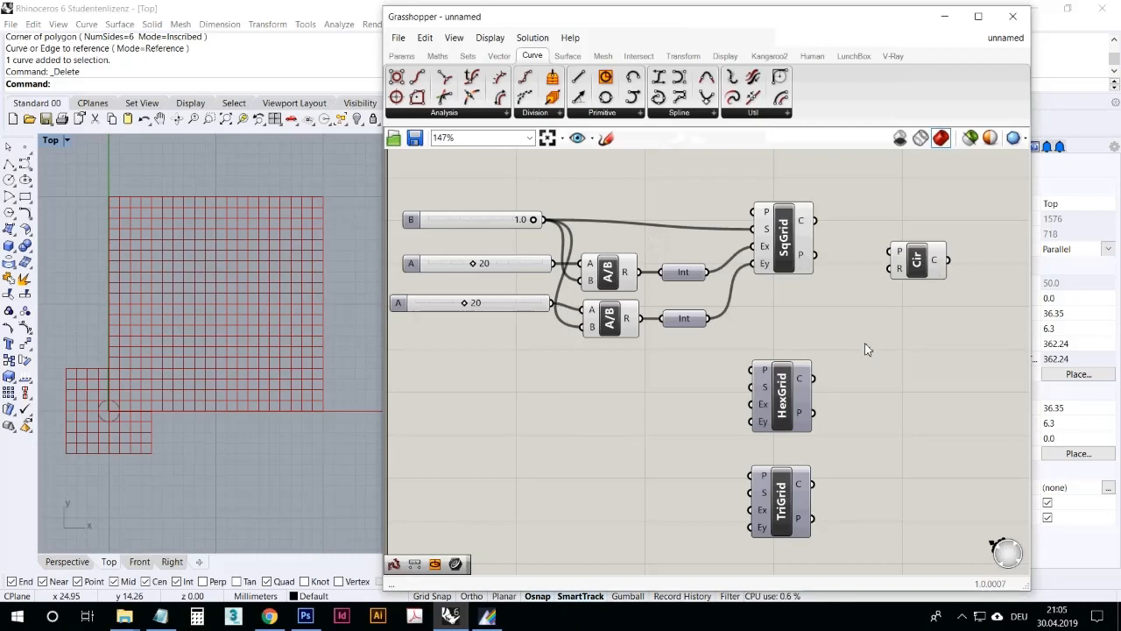
mouse_move(805, 259)
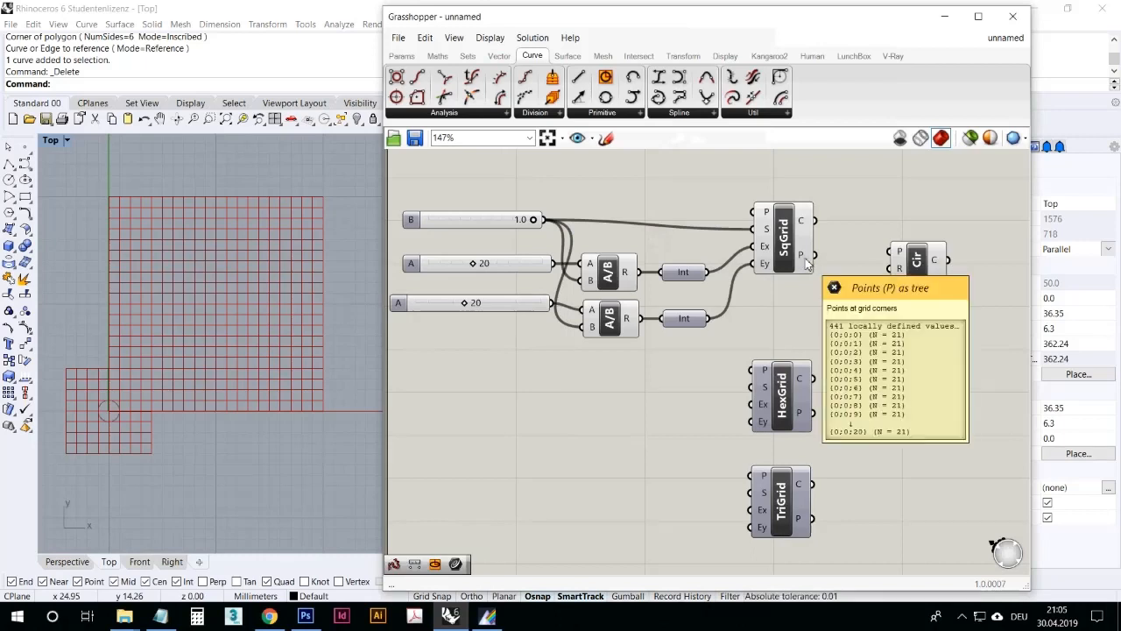
drag(806, 260, 985, 270)
mouse_move(800, 261)
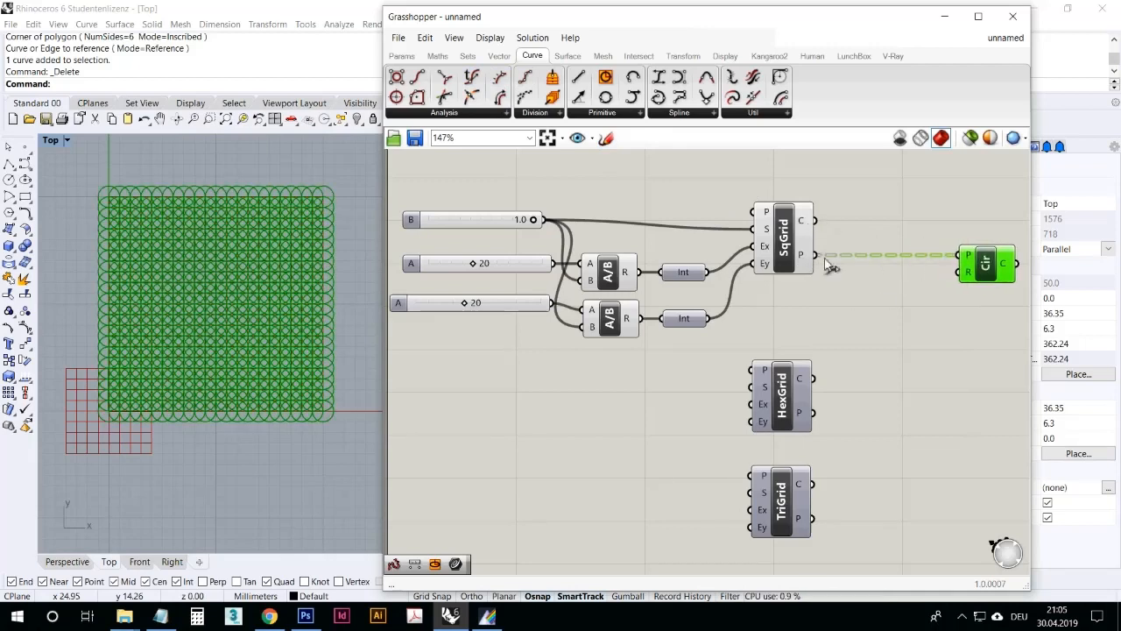
Step: Attach a Point parameter to SqGrid's points output and inspect the highlighted grid points in the Top viewport
click(627, 167)
click(402, 55)
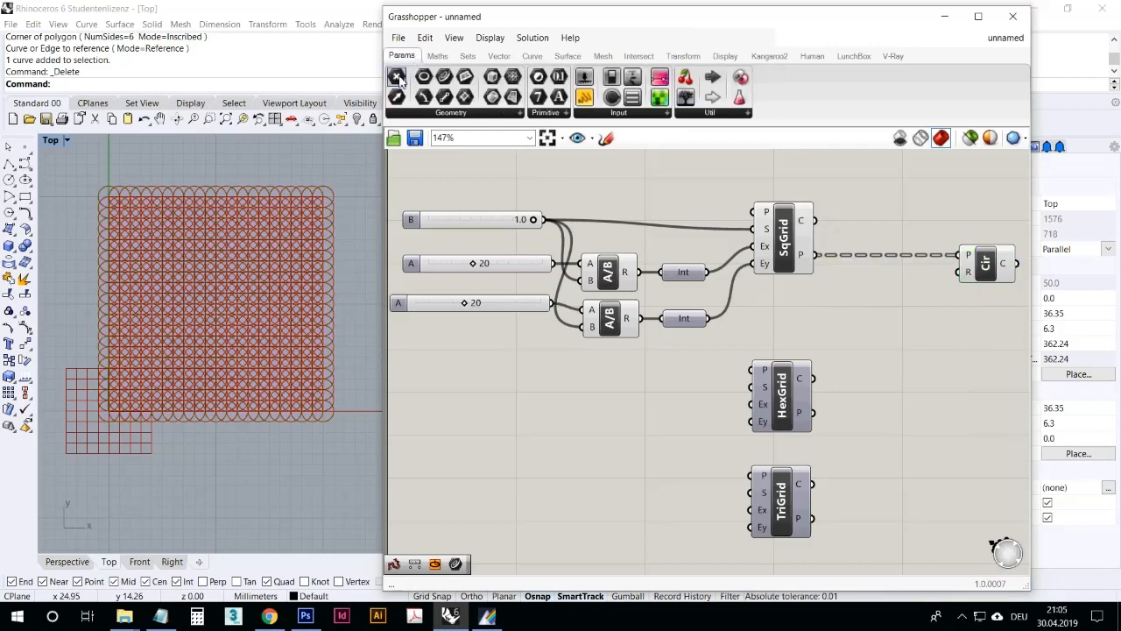
click(399, 79)
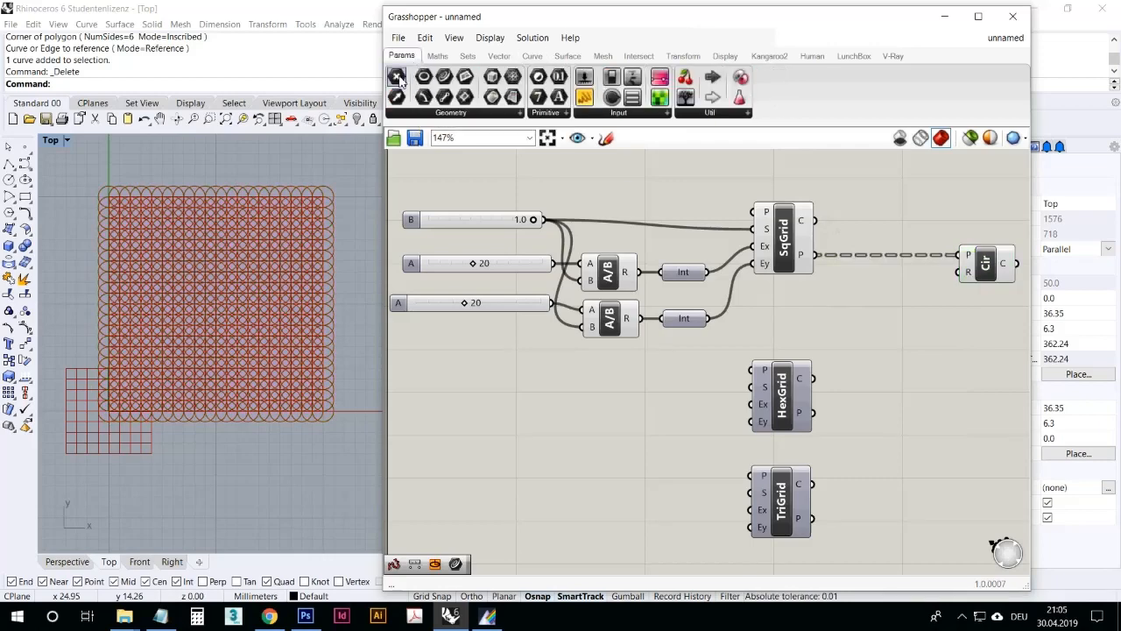
click(864, 290)
drag(816, 255, 842, 289)
click(851, 315)
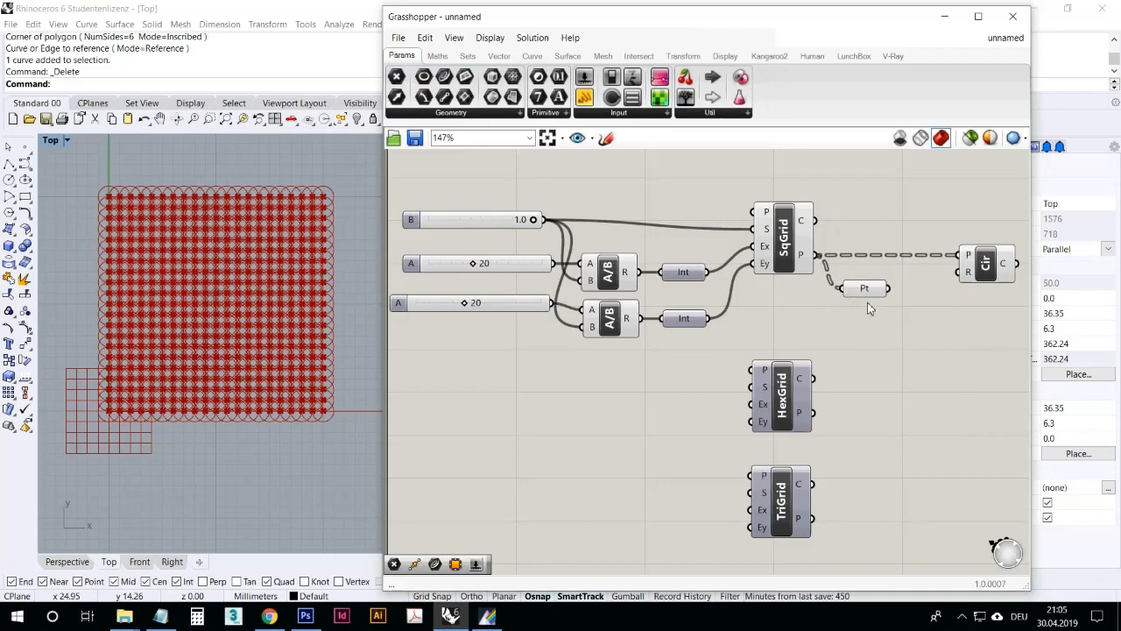
click(865, 290)
scroll(308, 215, up, 5)
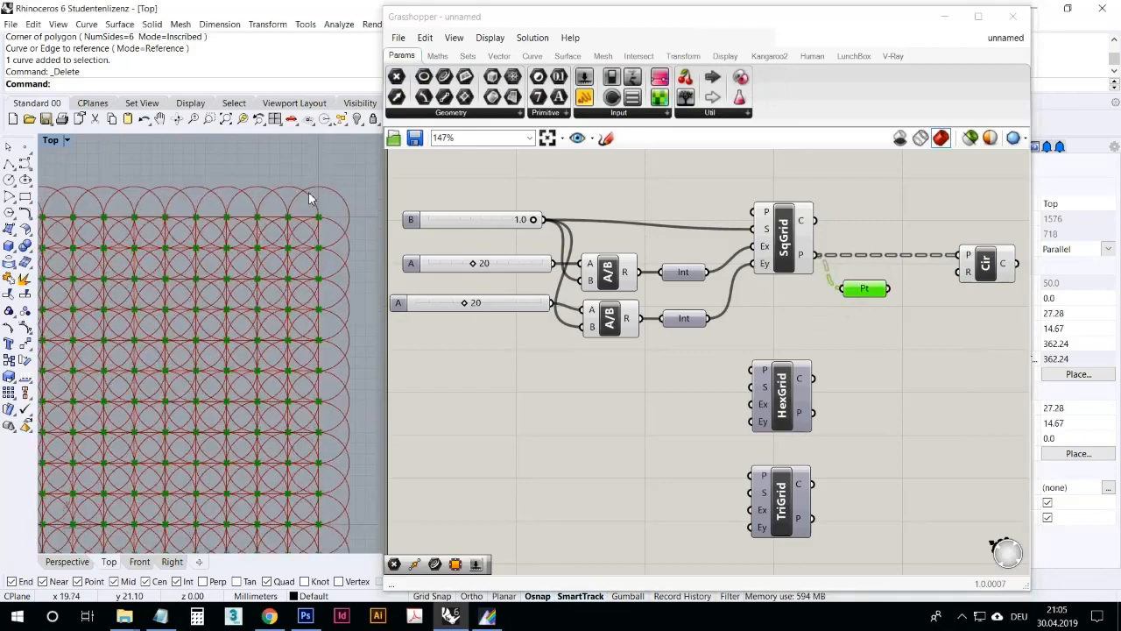
scroll(278, 280, down, 15)
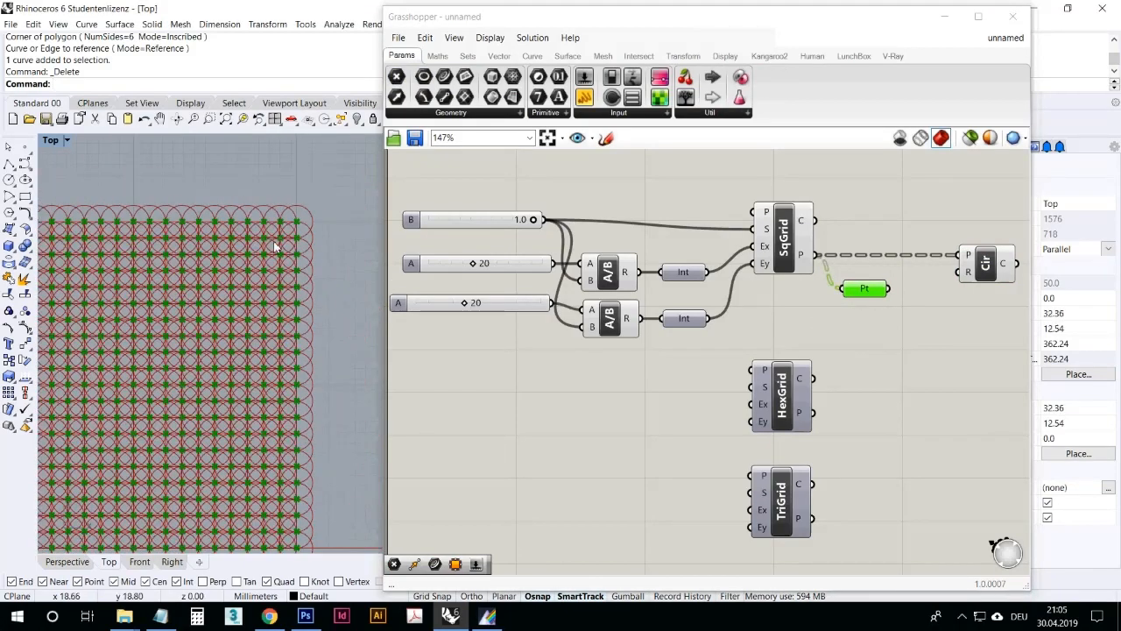
right_drag(220, 367, 245, 345)
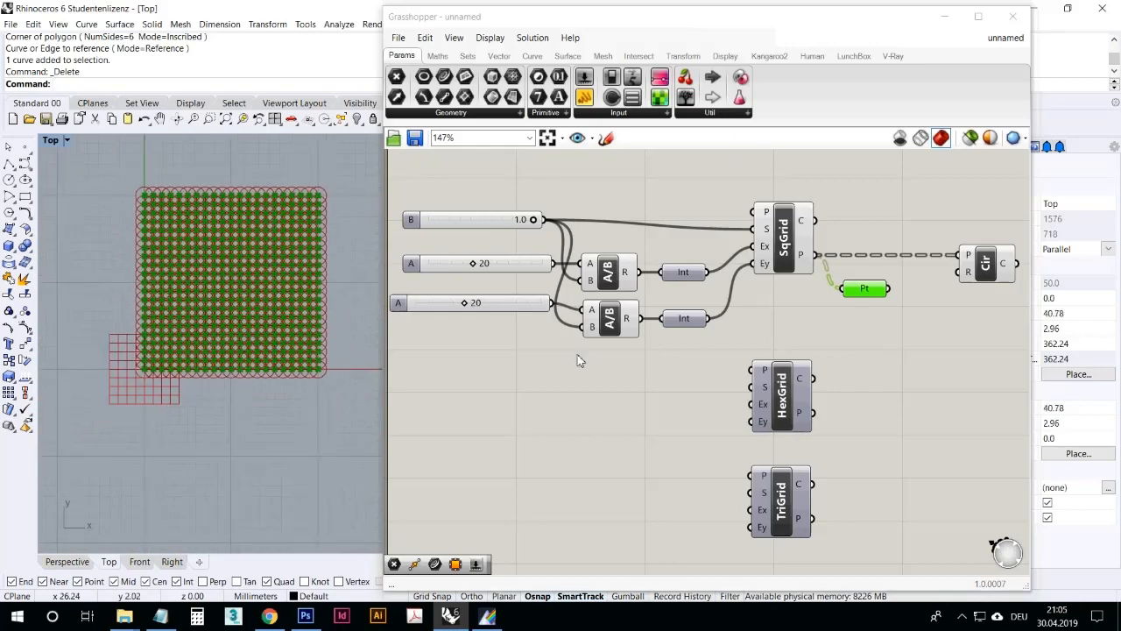
Step: Delete the Point parameter attached to SqGrid's points output
click(871, 350)
drag(967, 276, 973, 277)
click(924, 308)
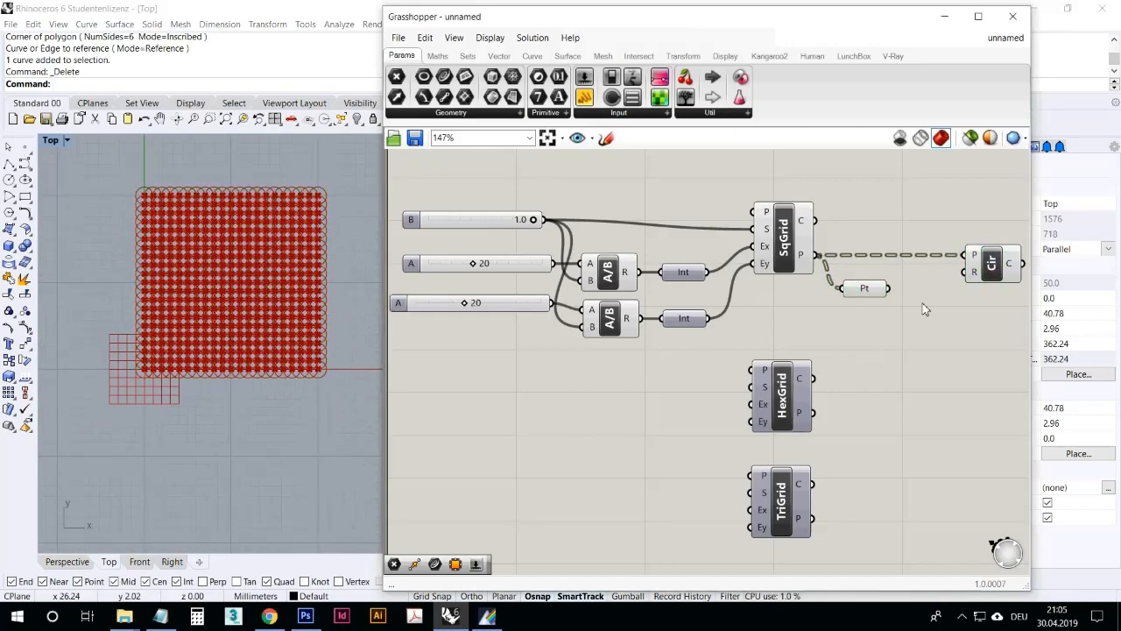
click(853, 290)
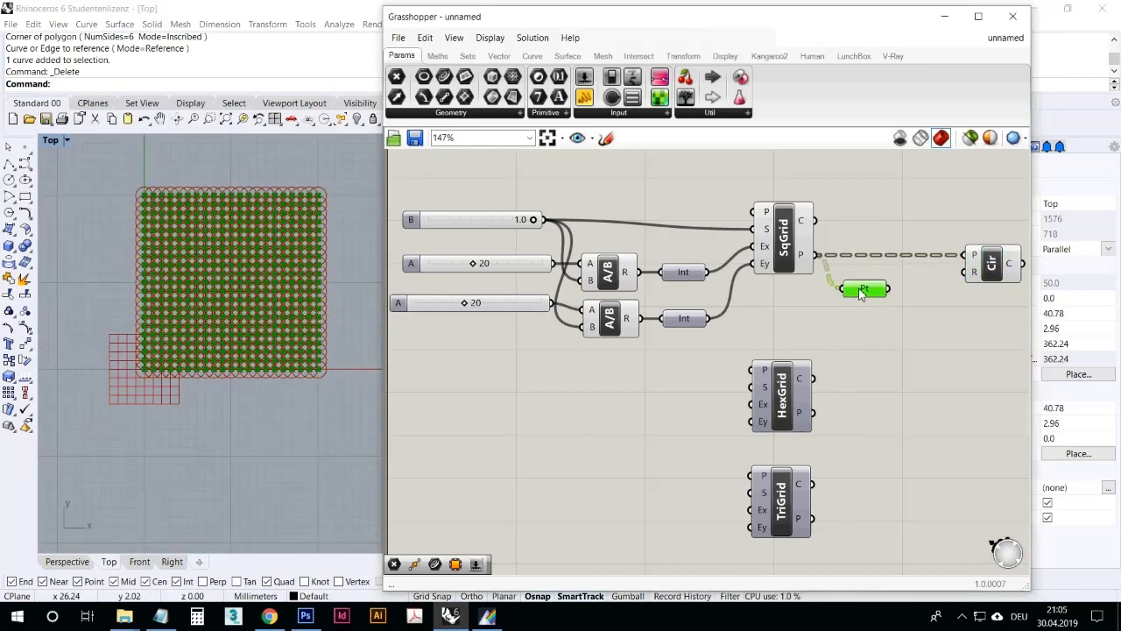
key(Delete)
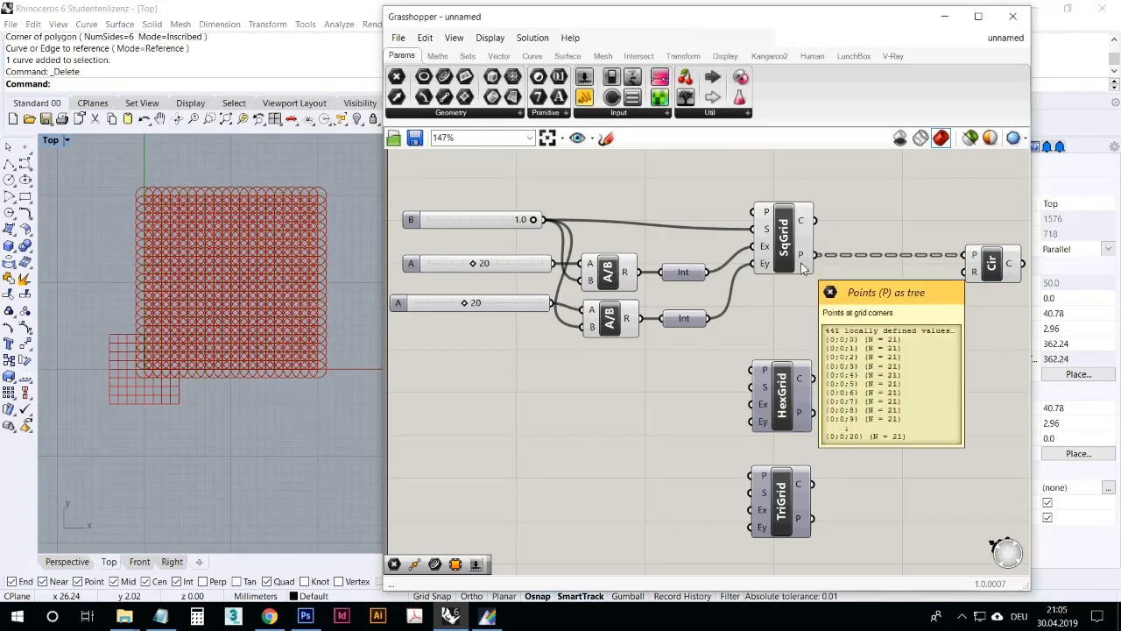
Step: Move the Circle component farther from SqGrid along its wire to make room between them
drag(782, 388, 784, 383)
scroll(784, 383, down, 1)
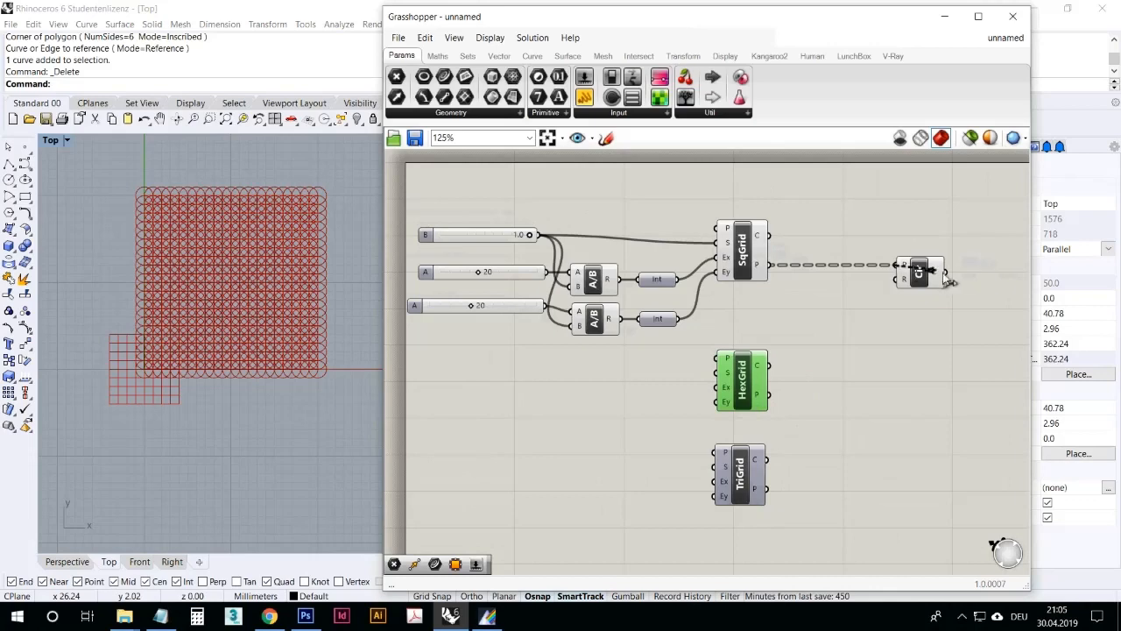
drag(919, 272, 972, 273)
click(930, 329)
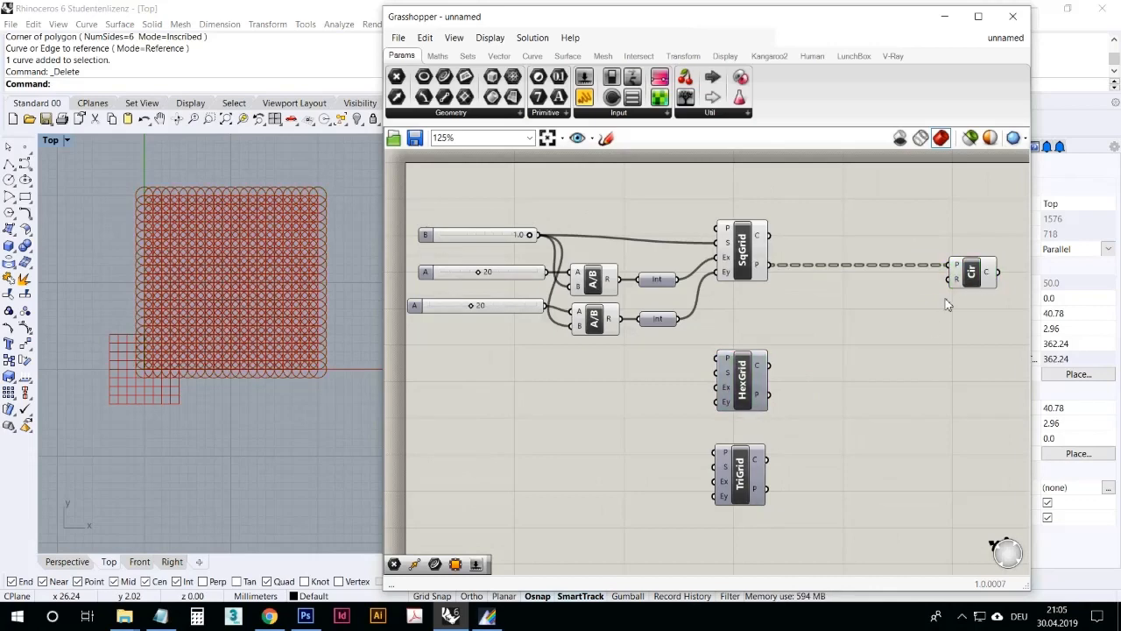
Step: Try controlling all circle radii with a single number slider on Circle's radius input, and remove the slider
mouse_move(958, 289)
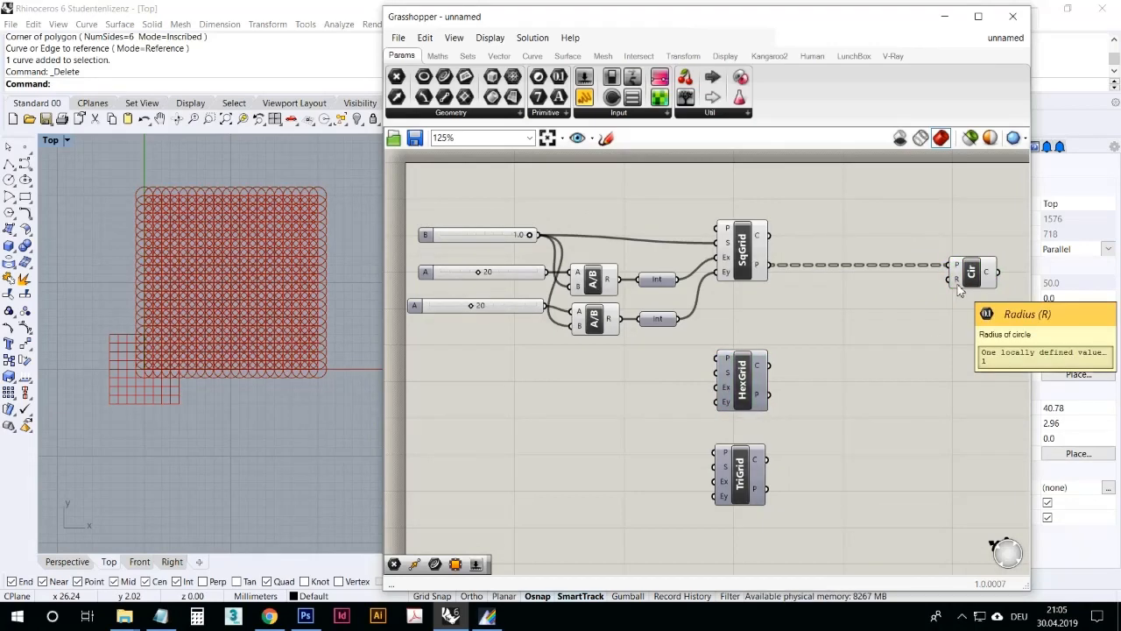
drag(584, 76, 952, 278)
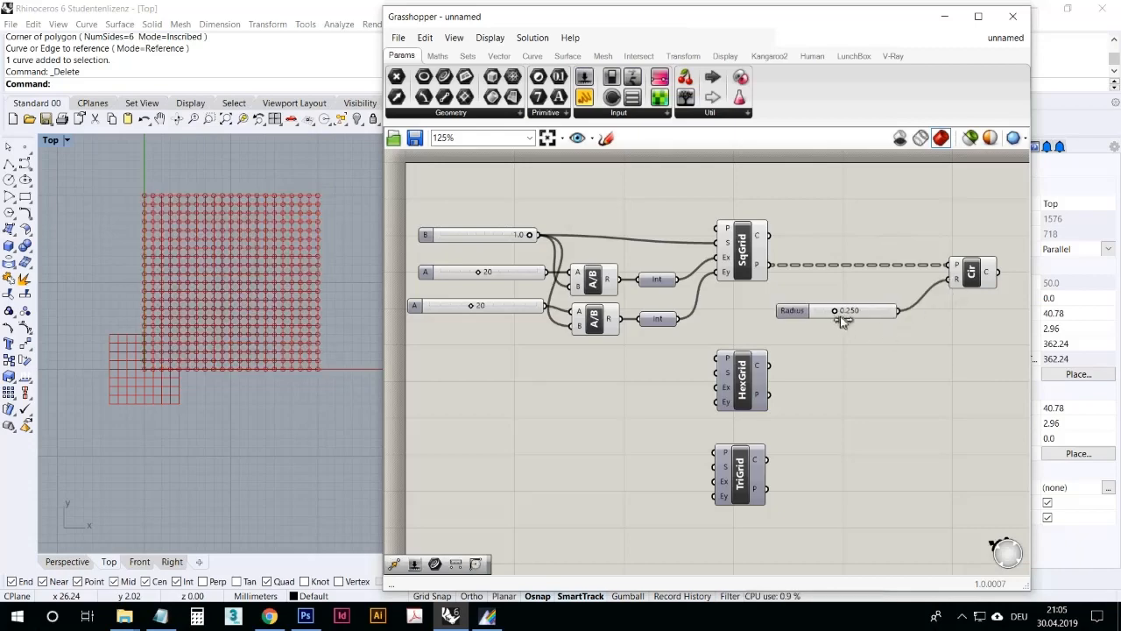
mouse_move(841, 317)
mouse_down()
mouse_move(830, 321)
mouse_move(862, 323)
mouse_move(844, 328)
mouse_up()
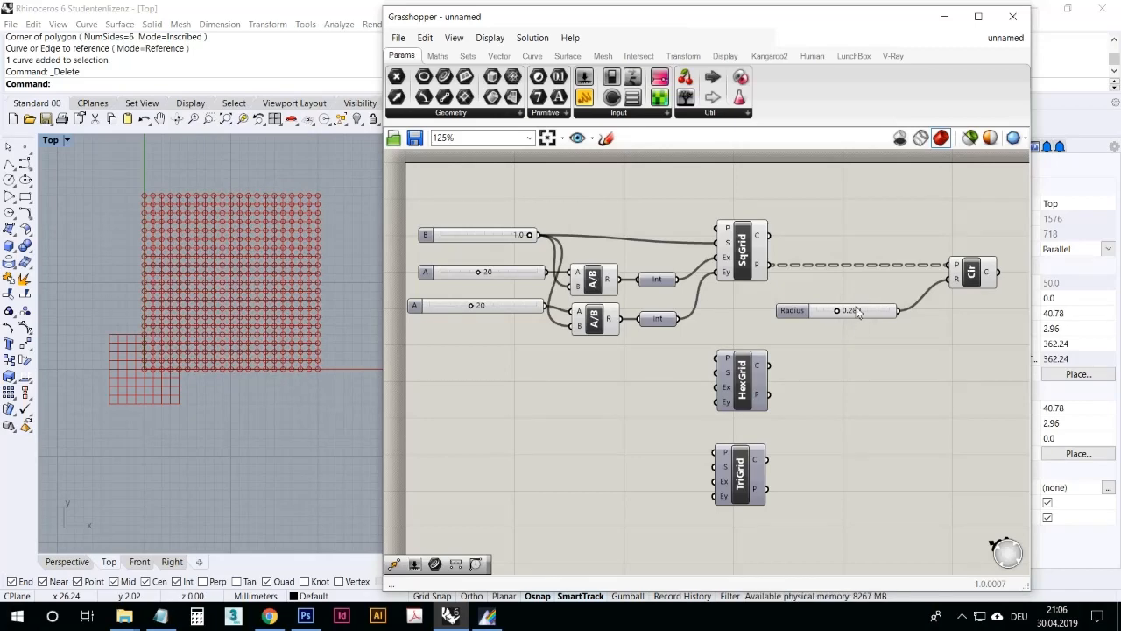
click(860, 312)
key(Delete)
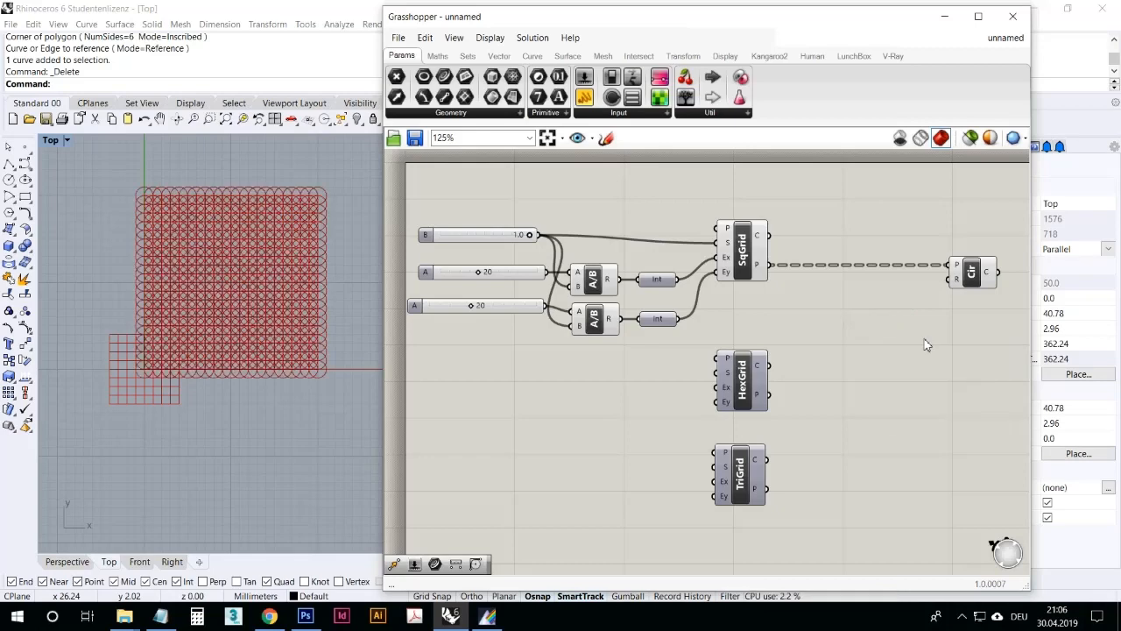
Step: Widen the gap between SqGrid and Circle further by shifting Circle away from the grid components
right_drag(799, 373, 698, 367)
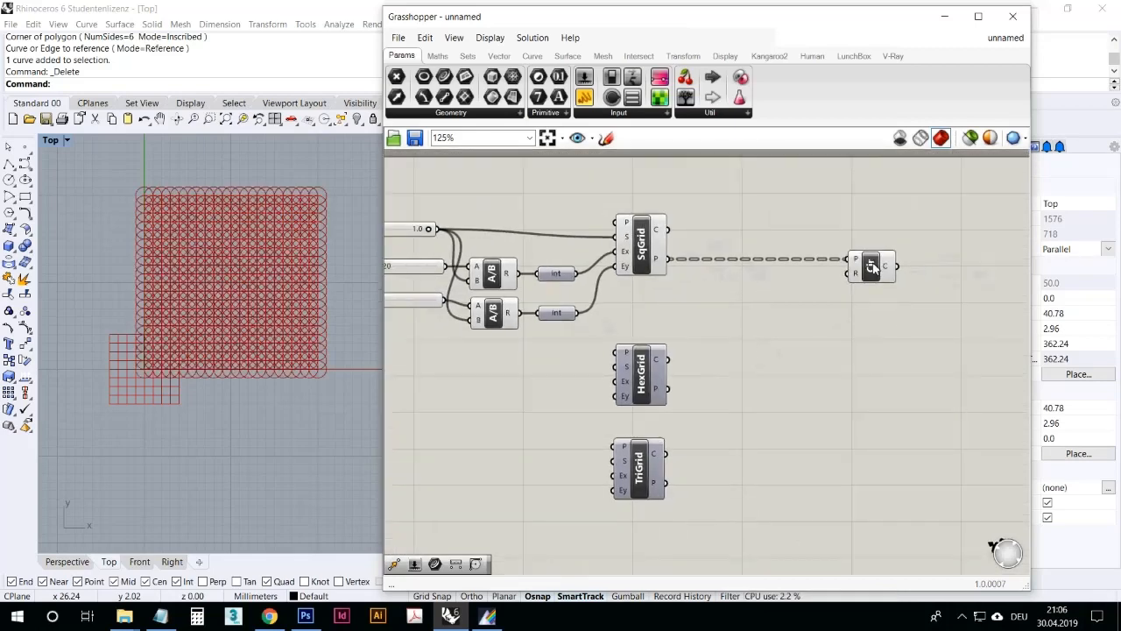
drag(873, 268, 976, 271)
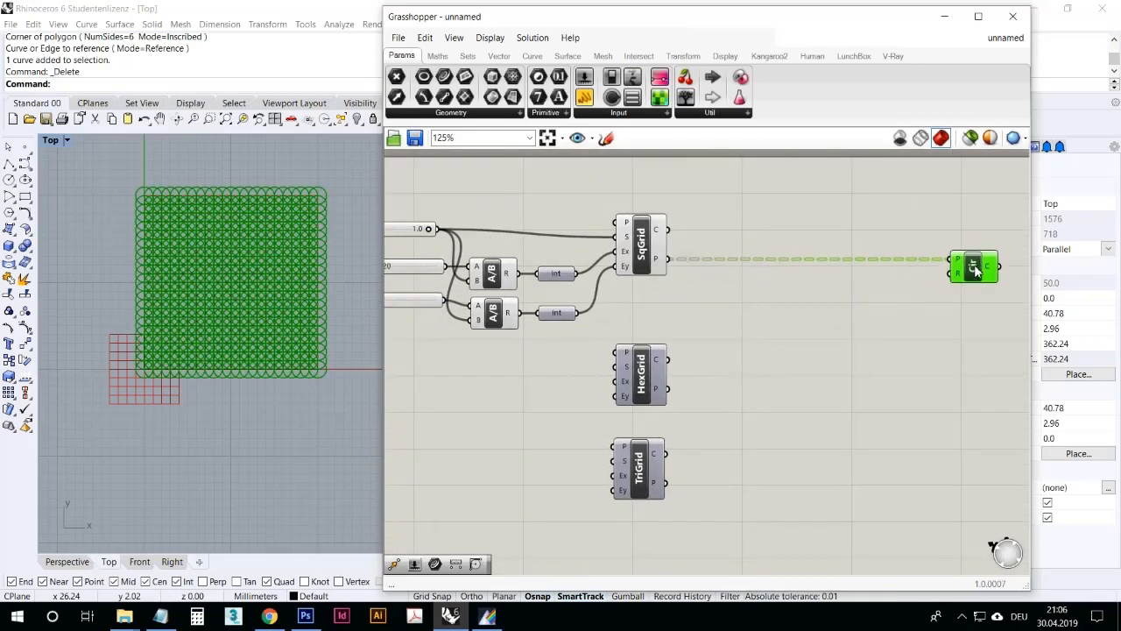
click(785, 417)
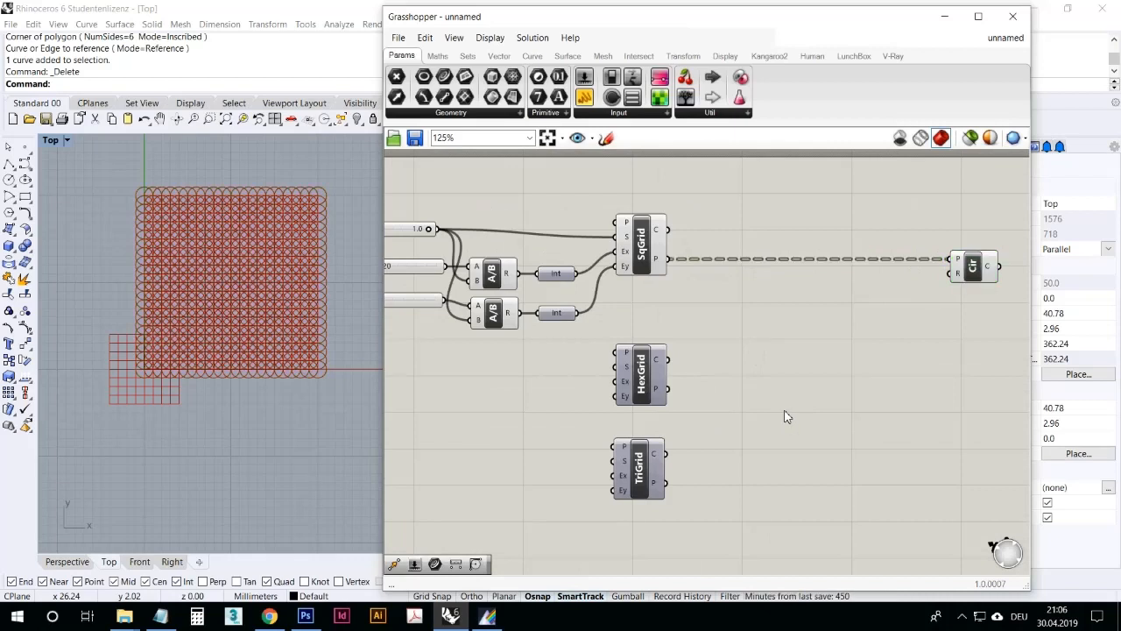
Step: Add a Random component from the Sequence group below the wire between SqGrid and Circle
click(468, 55)
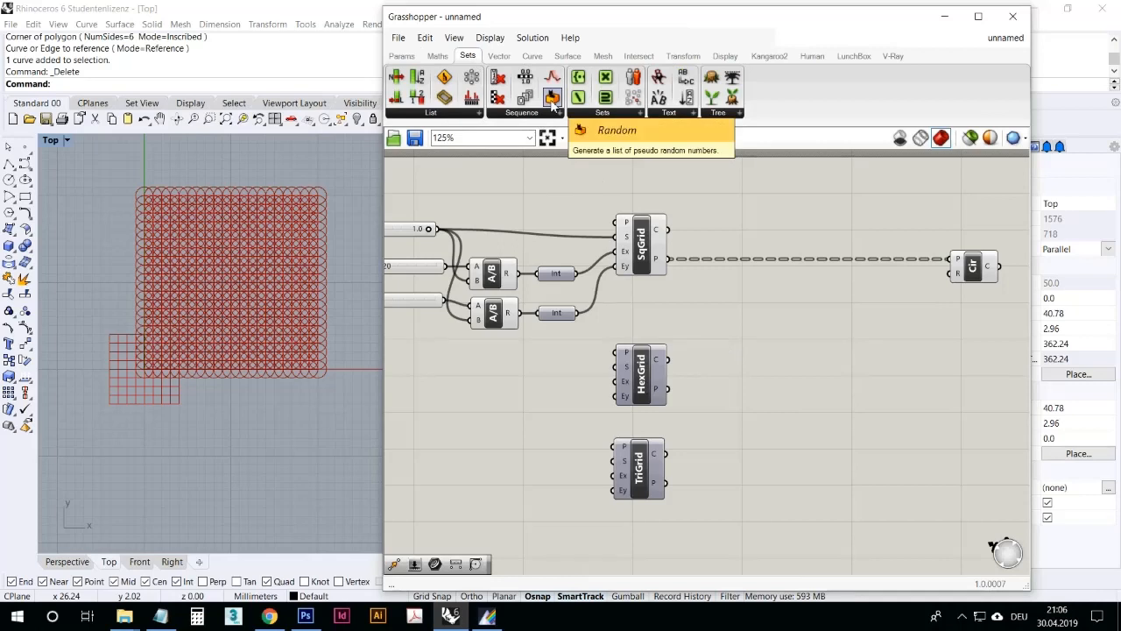
click(526, 113)
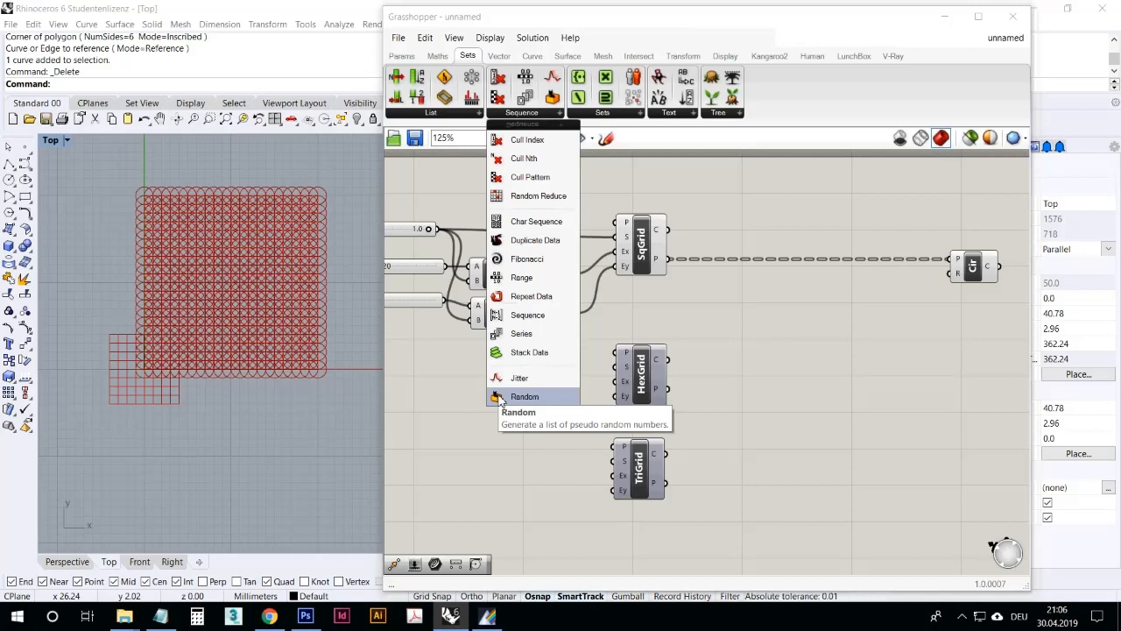
drag(500, 399, 819, 350)
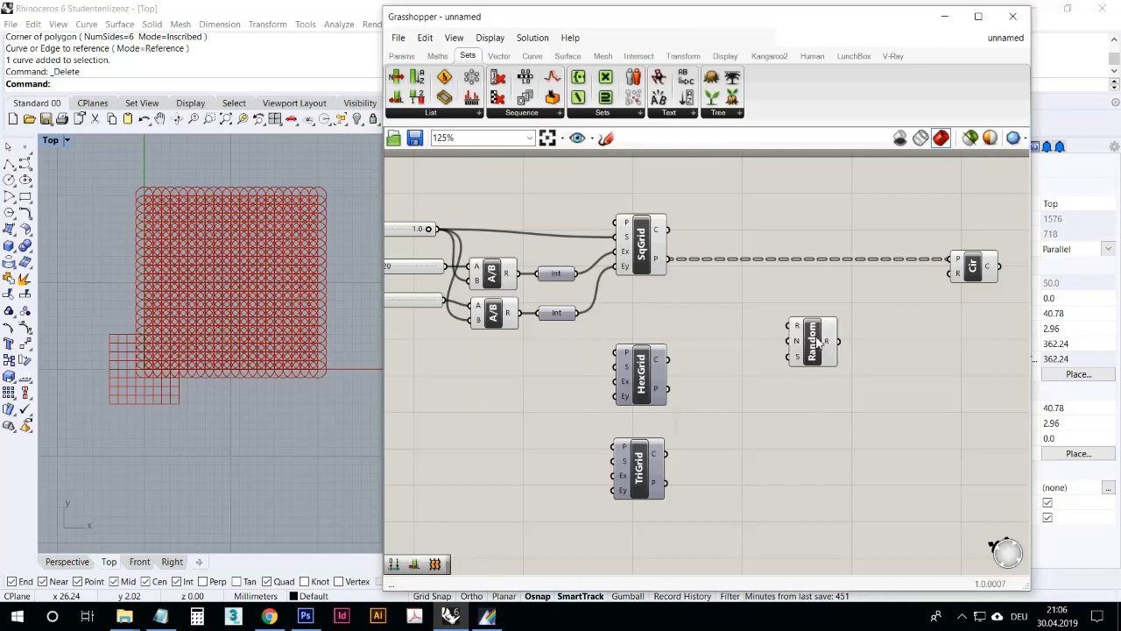
scroll(816, 341, up, 3)
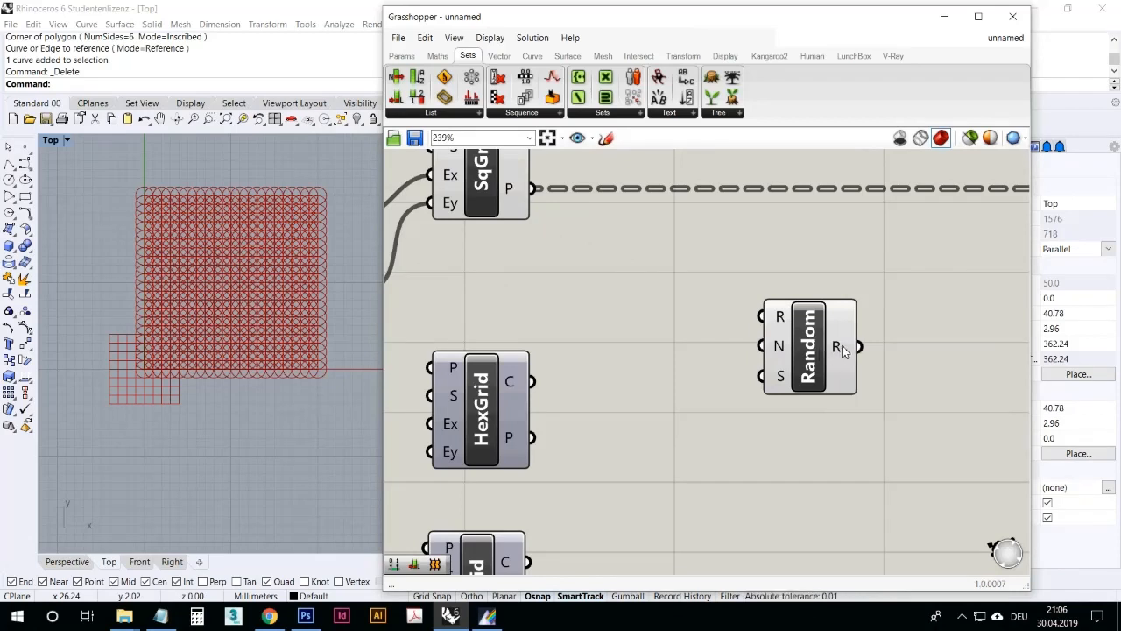
mouse_move(840, 349)
mouse_move(778, 317)
drag(777, 317, 797, 311)
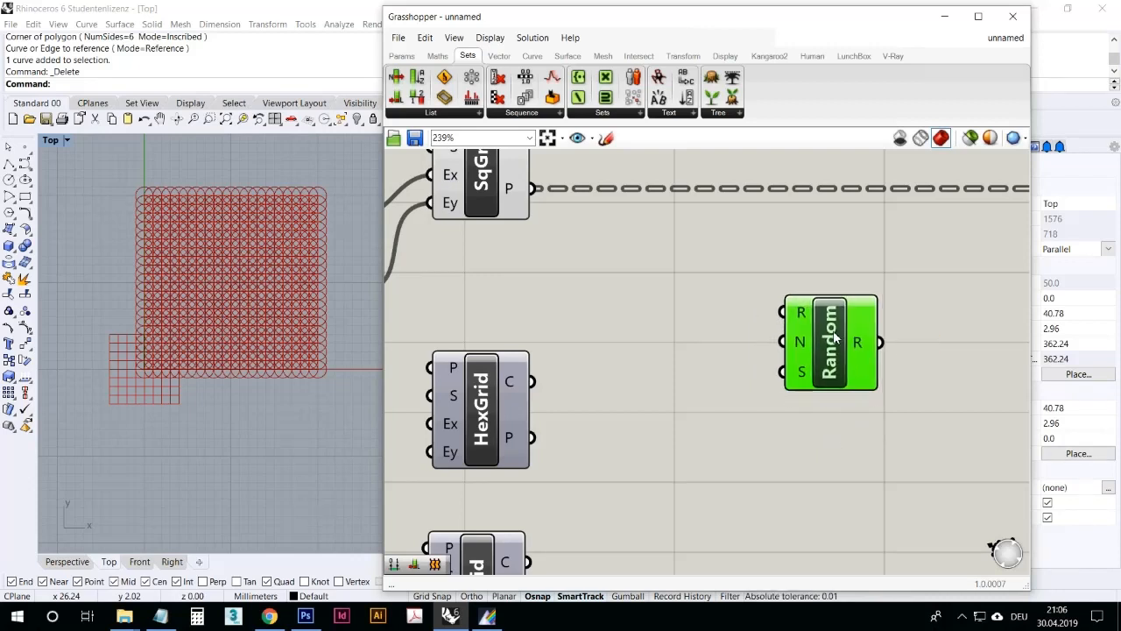
Step: Add a panel beside Random's inputs containing the domain "0.5 To 3"
right_drag(643, 319, 678, 333)
scroll(680, 328, down, 2)
scroll(827, 324, up, 2)
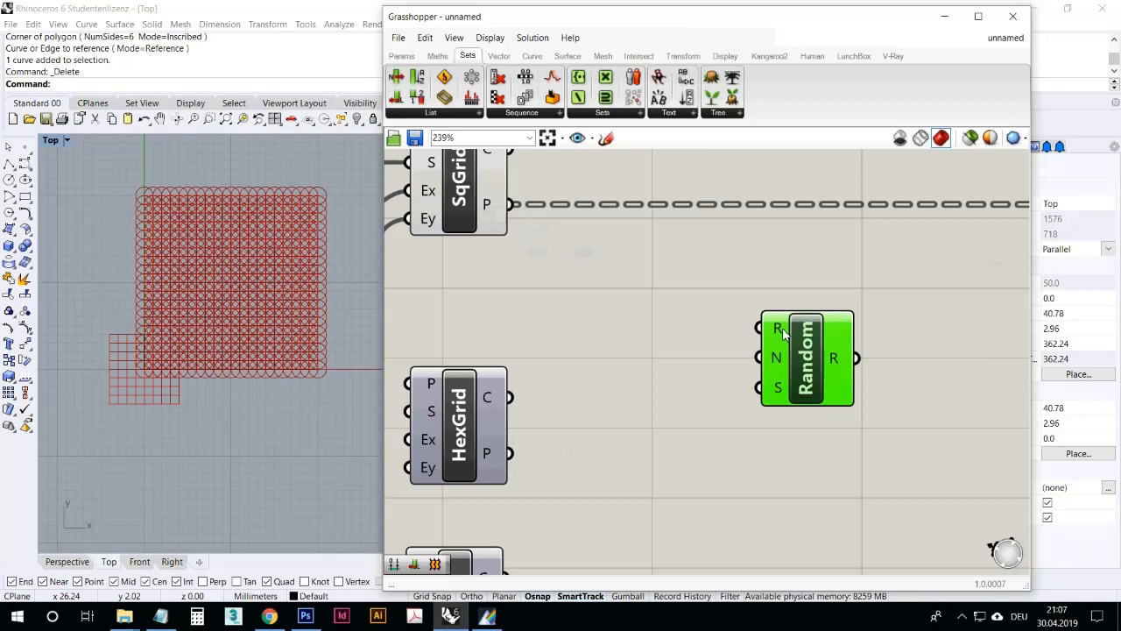
mouse_move(783, 334)
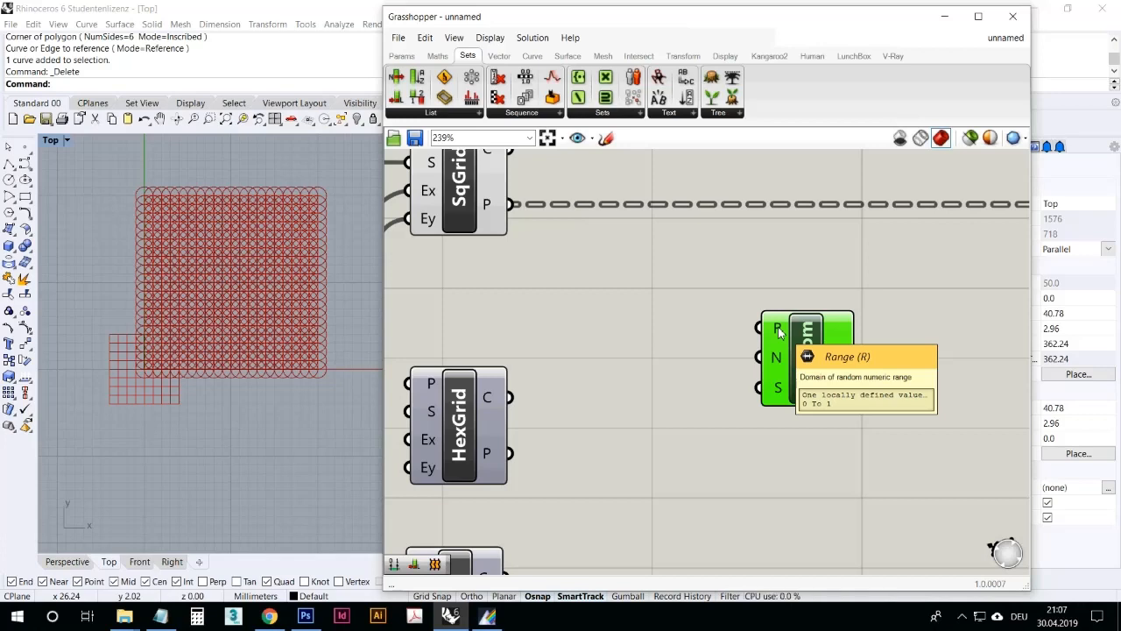
drag(808, 354, 787, 338)
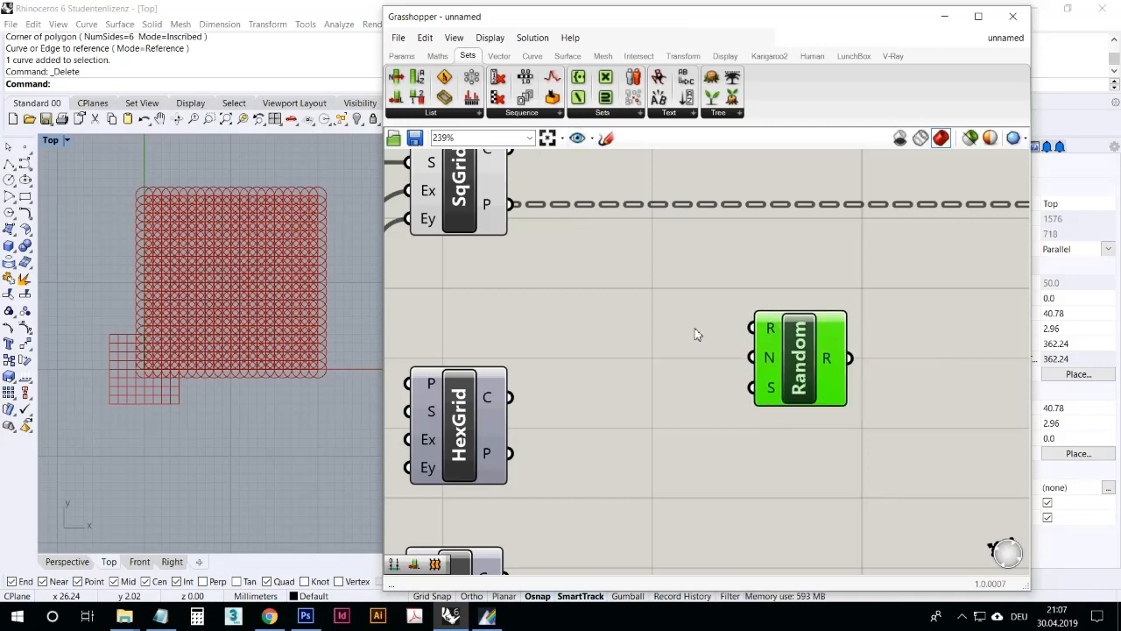
click(401, 56)
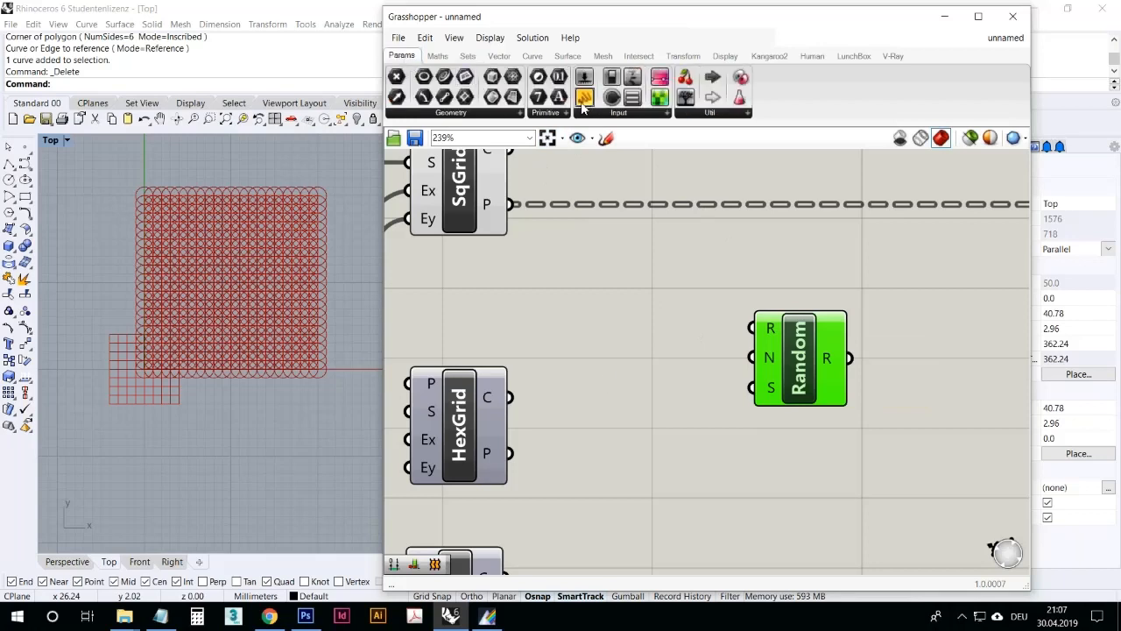
drag(584, 99, 636, 303)
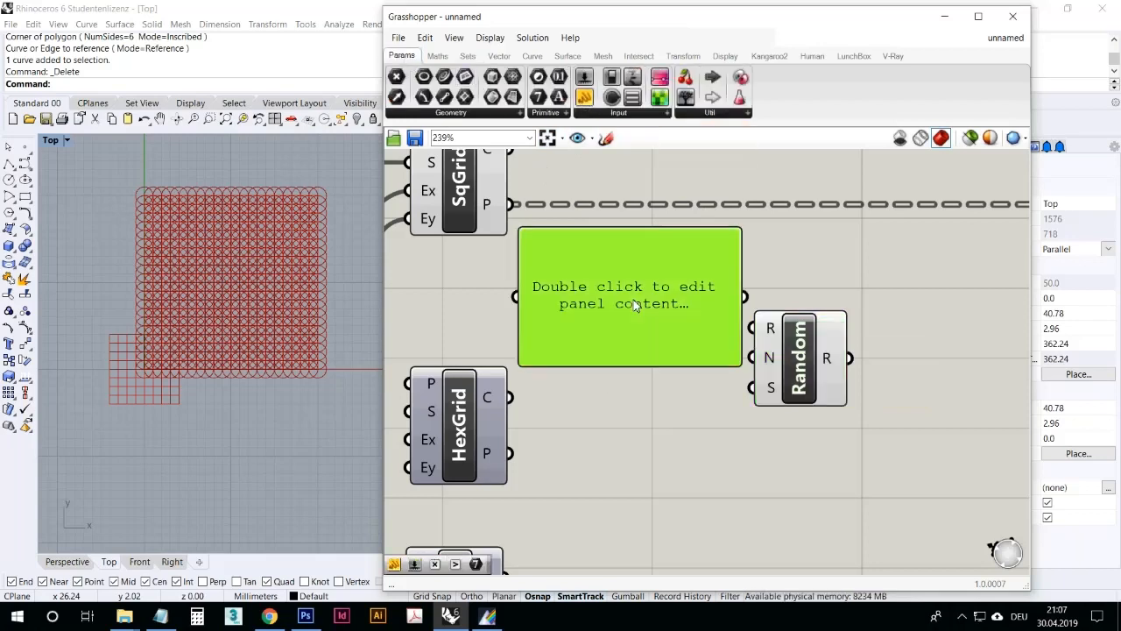
double_click(636, 304)
text(0)
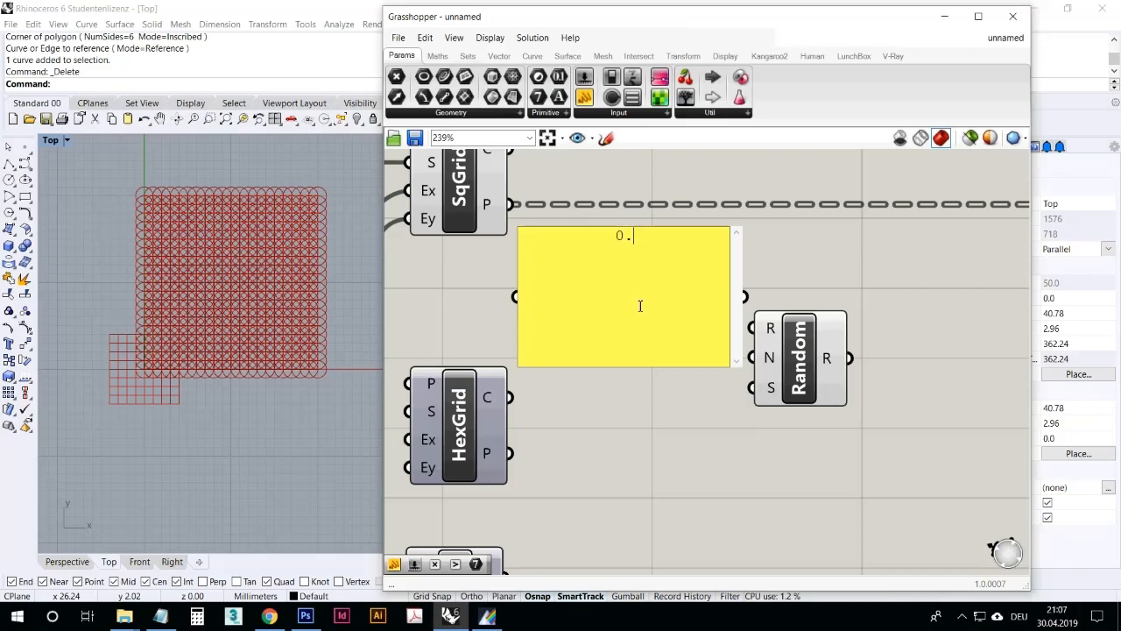
text(.5 To 3)
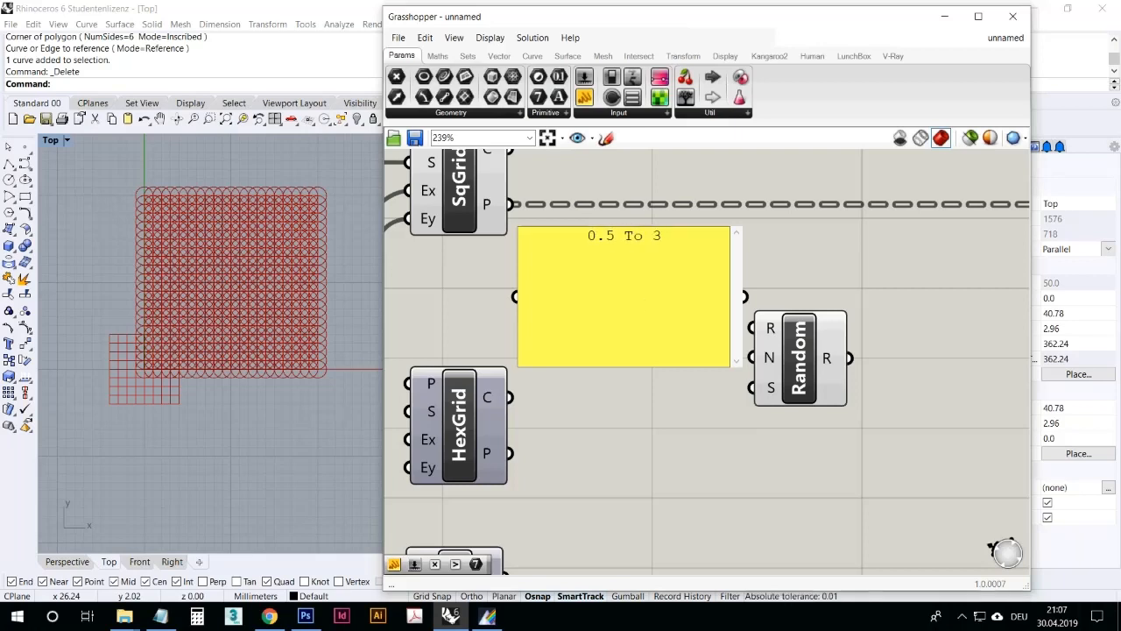
click(762, 263)
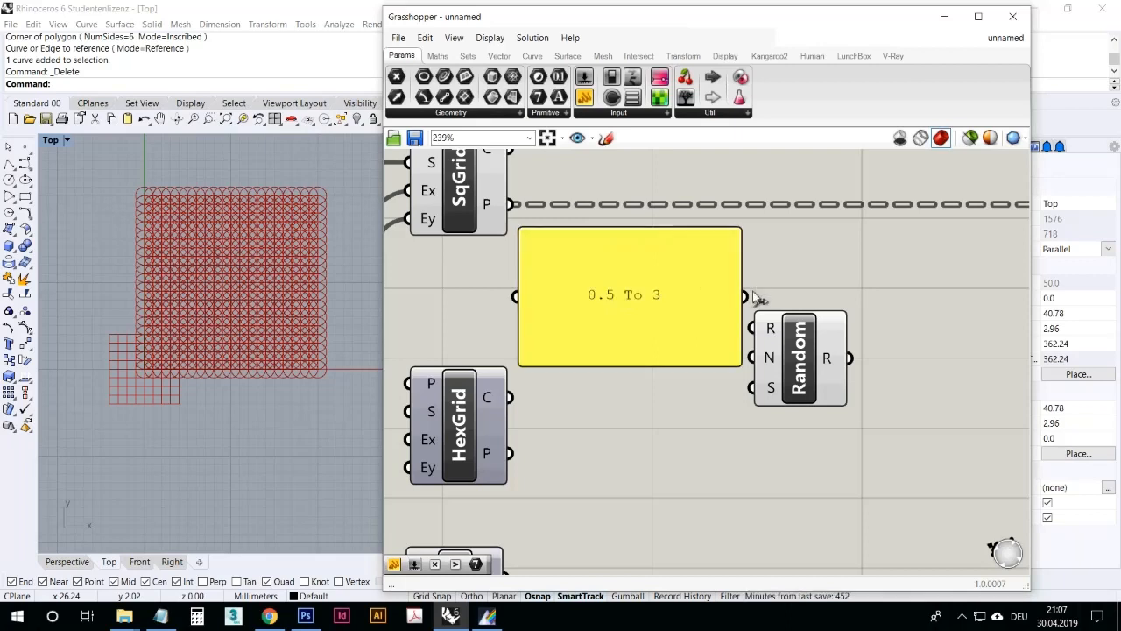
Step: Connect the domain panel to Random's range input, move Random slightly away and shrink the panel to fit its text
drag(745, 296, 833, 342)
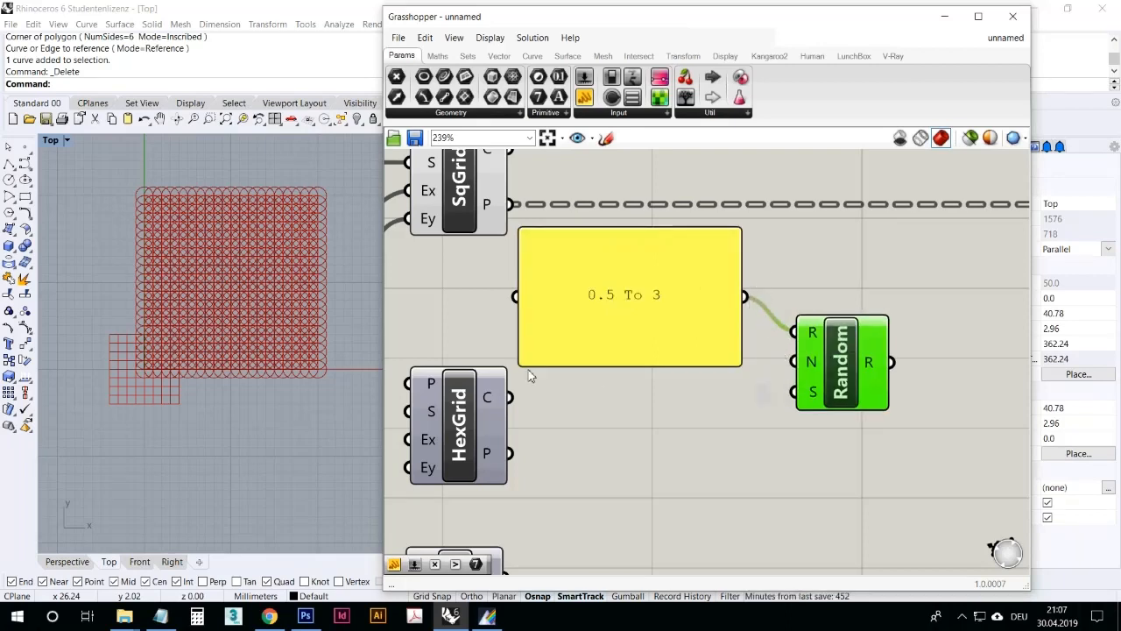
drag(526, 366, 636, 289)
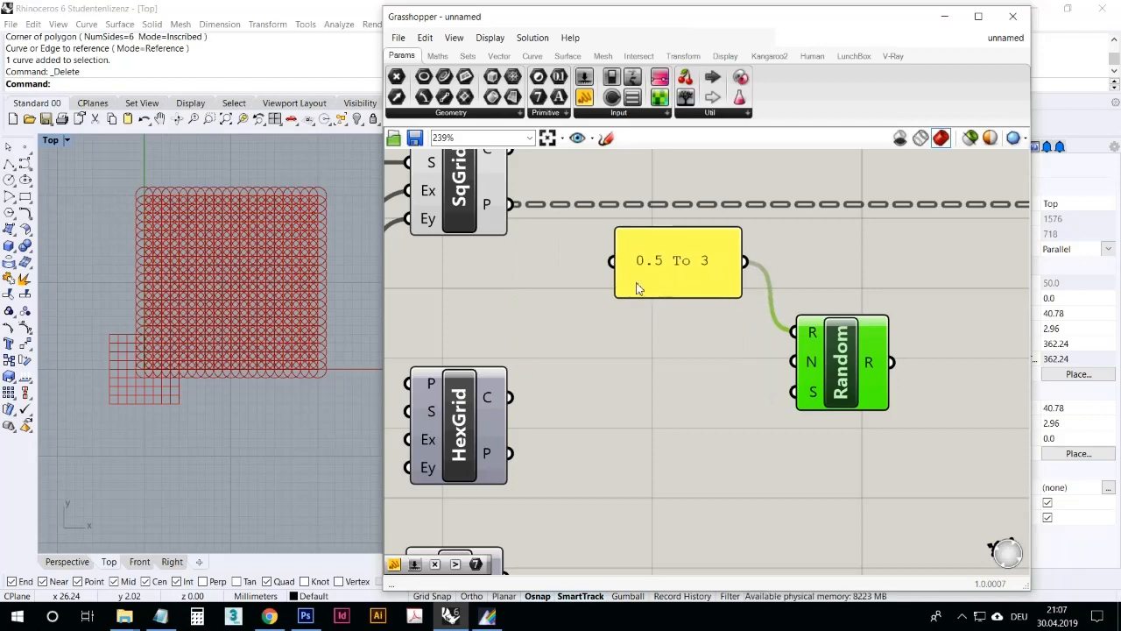
mouse_move(872, 369)
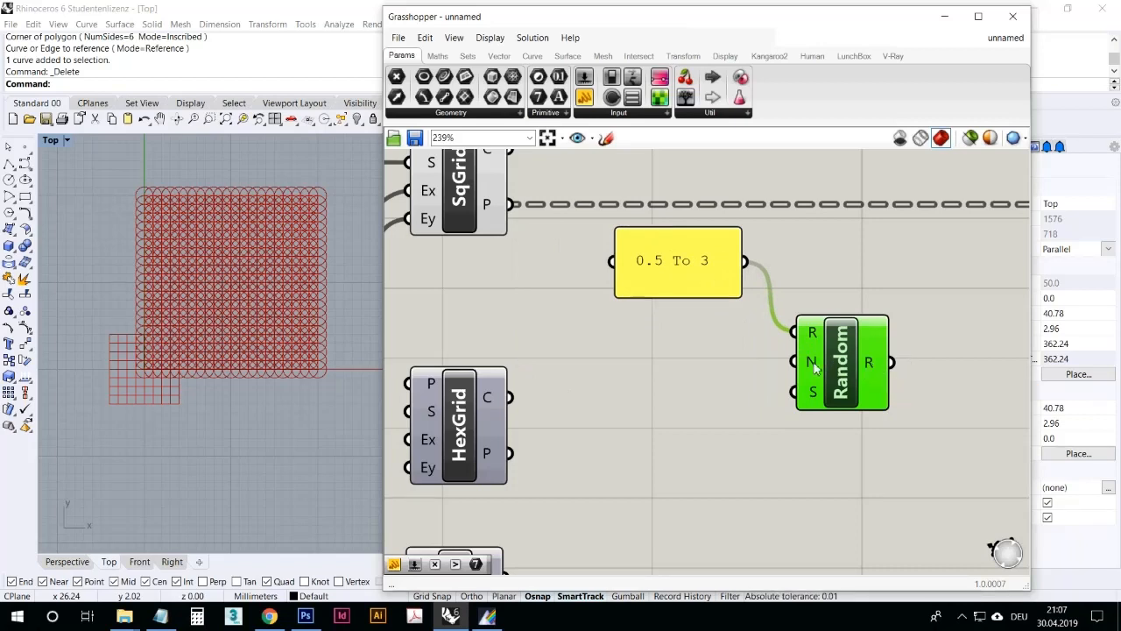
mouse_move(813, 368)
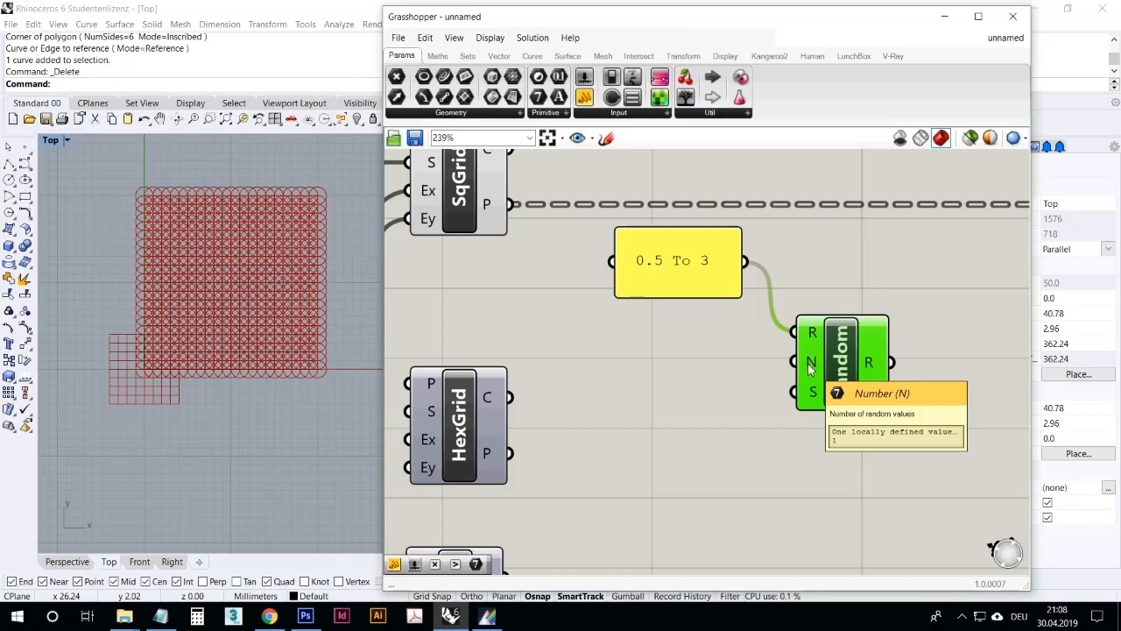
Step: Add a panel containing 10 below the domain panel, shrink it to fit and connect it to Random's number input
drag(592, 107, 667, 394)
double_click(657, 349)
text(10)
click(670, 450)
double_click(667, 394)
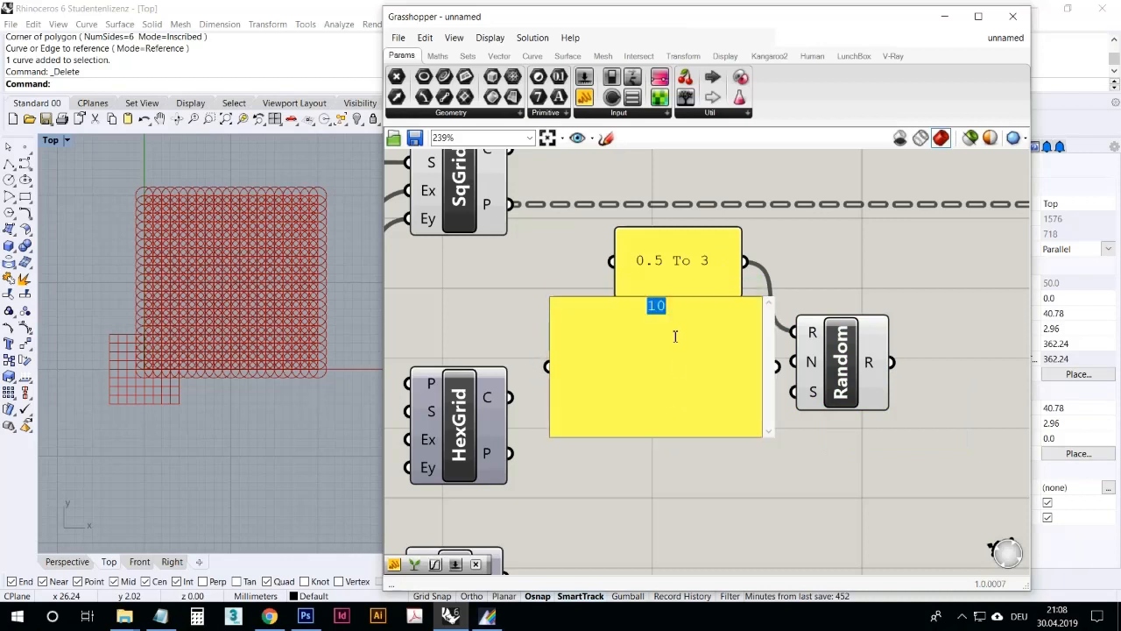
click(680, 319)
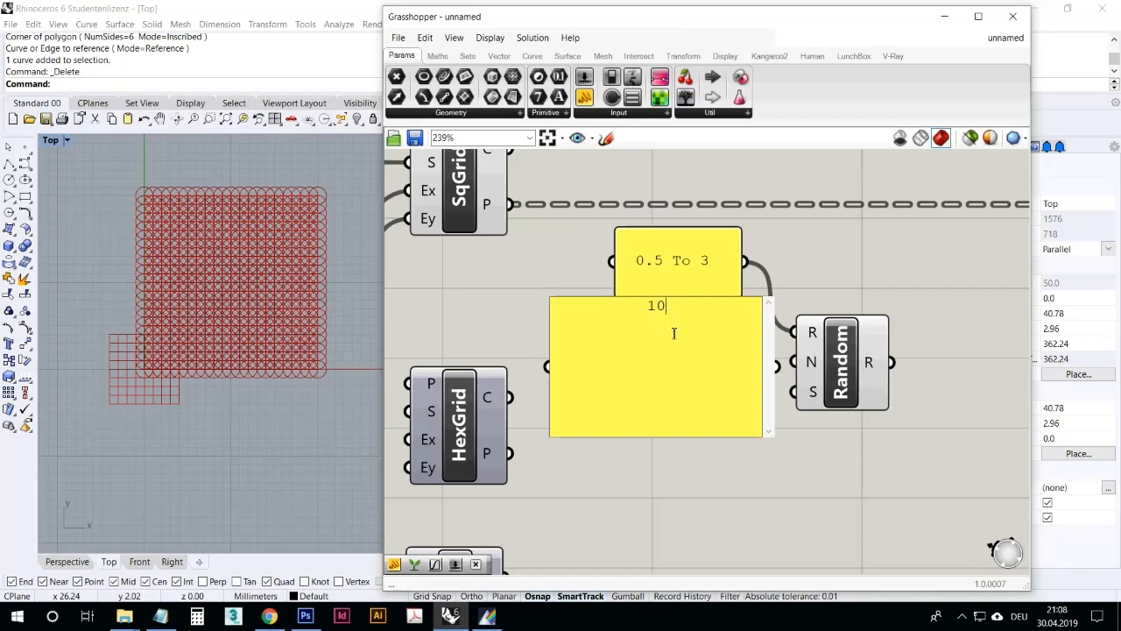
click(584, 462)
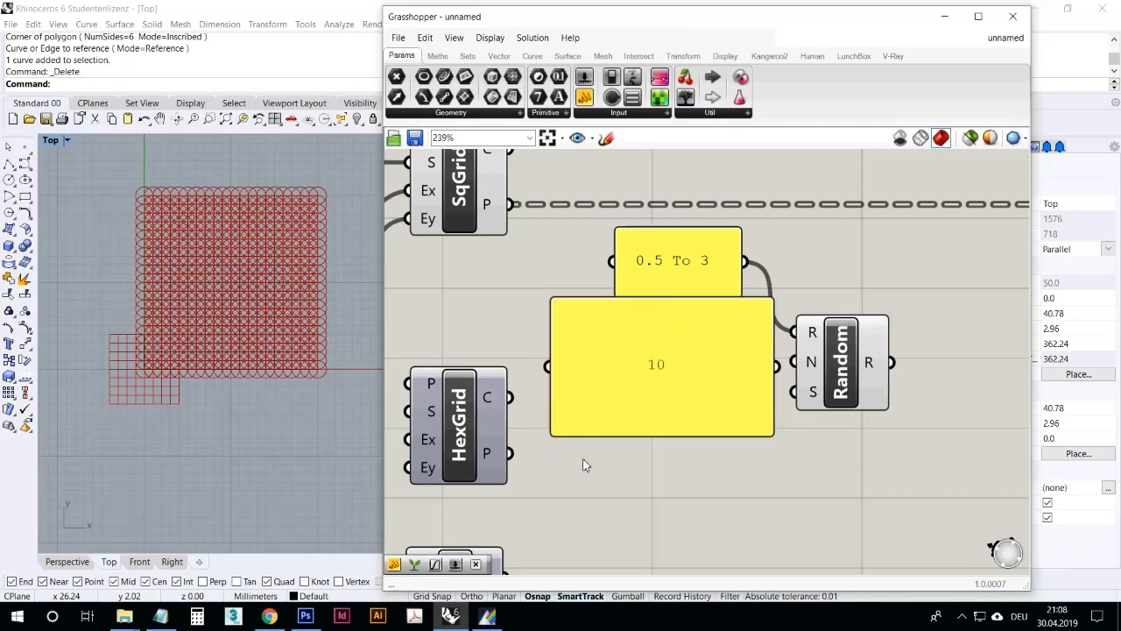
click(583, 434)
drag(554, 439, 794, 362)
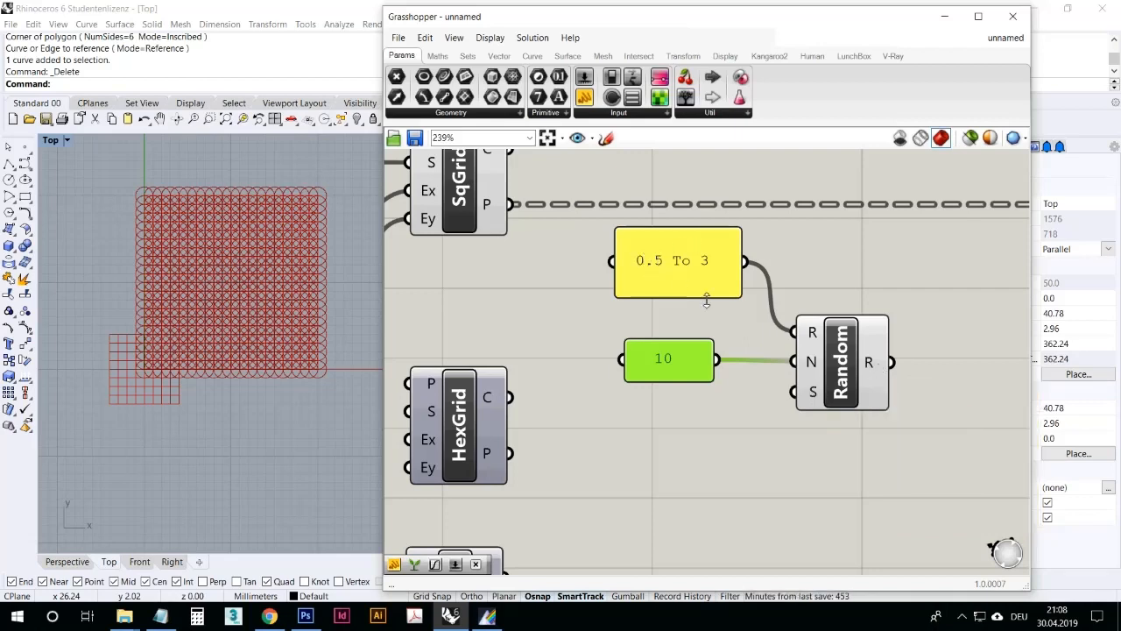
Step: Reduce the domain panel's height and place it close above the panel containing 10
drag(691, 260, 691, 271)
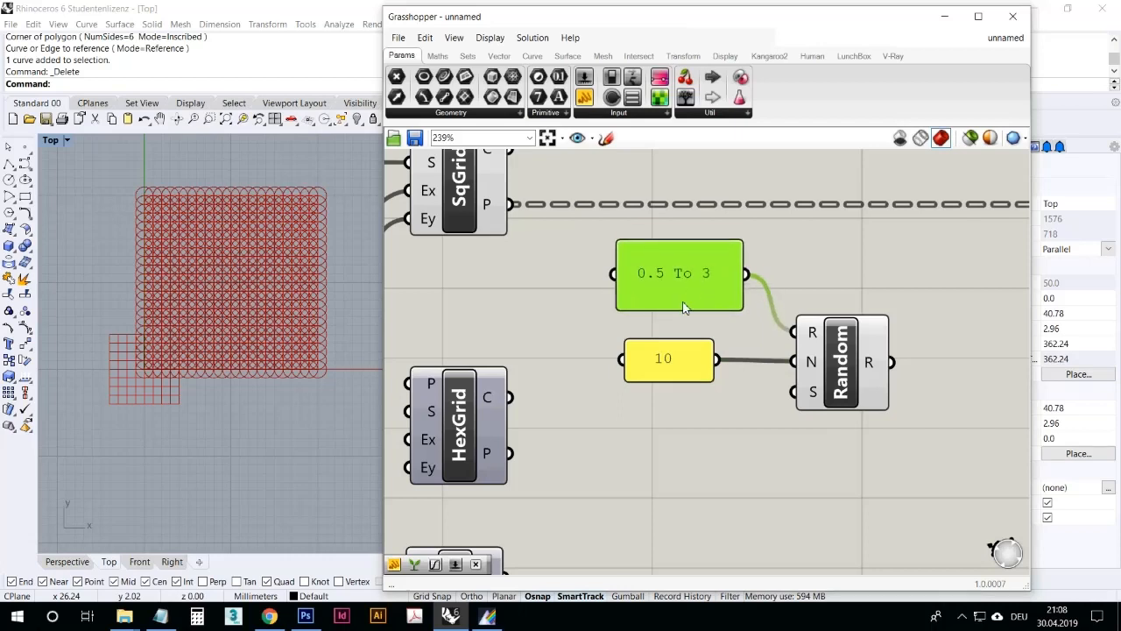
drag(686, 313, 685, 289)
drag(688, 268, 694, 301)
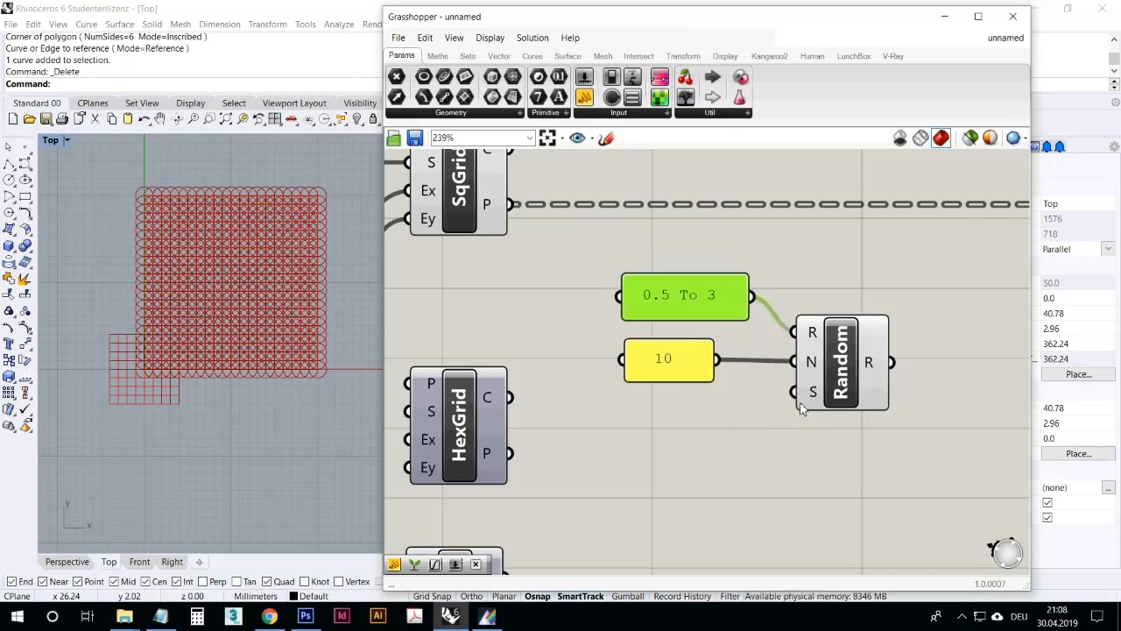
Step: Add a panel beside Random, connect Random's output to it and enlarge it to list all the values
mouse_move(811, 404)
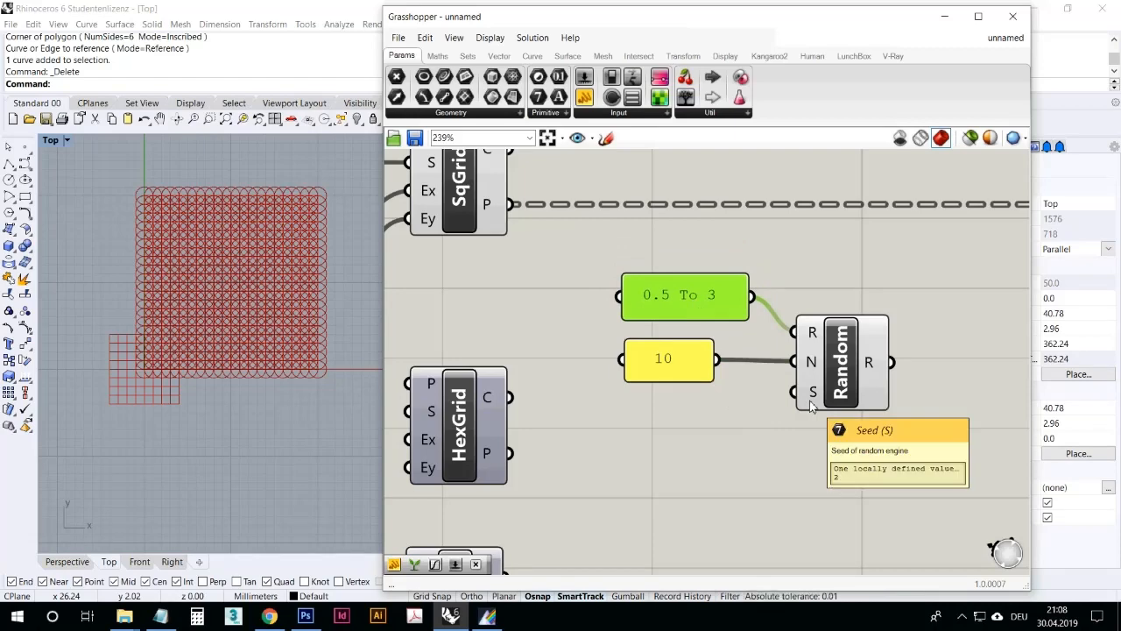
right_drag(746, 412, 600, 384)
scroll(594, 366, down, 2)
scroll(670, 347, up, 1)
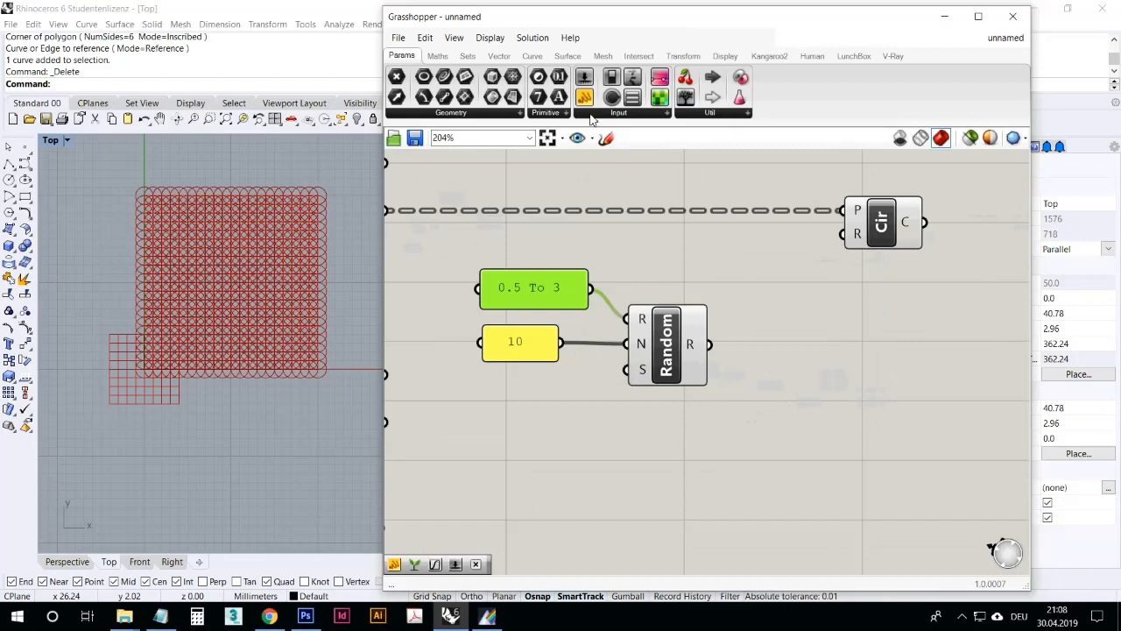
drag(585, 98, 845, 345)
mouse_move(709, 344)
mouse_down()
mouse_move(762, 354)
mouse_move(731, 348)
mouse_up()
drag(803, 400, 832, 548)
click(581, 457)
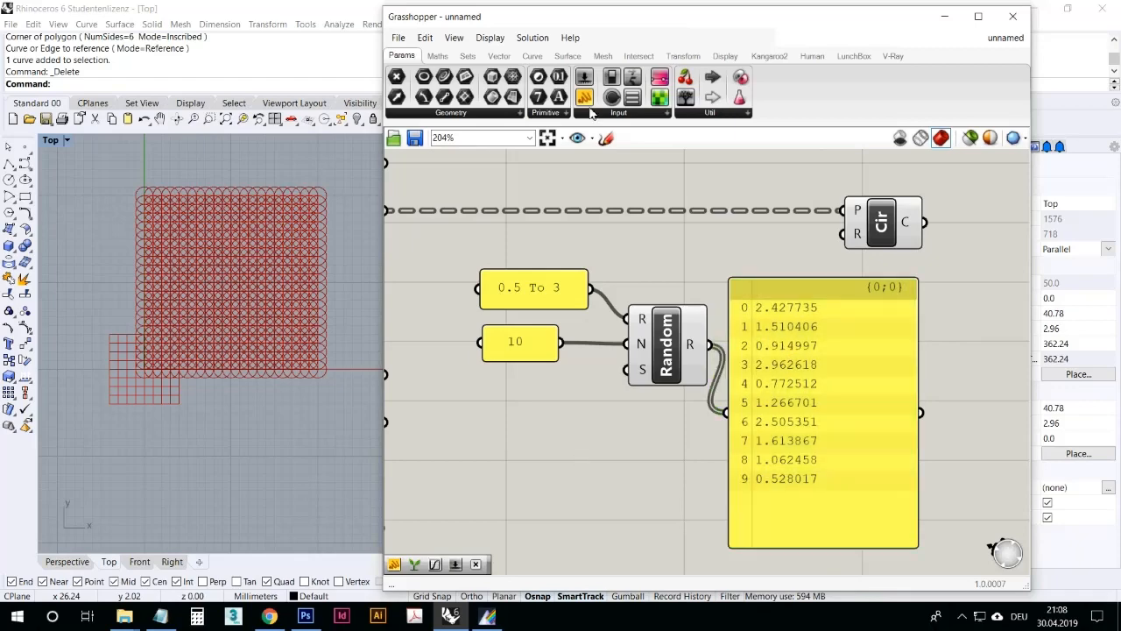
Step: Add a number slider below the panel containing 10, with integer rounding and a maximum of 100
drag(584, 79, 524, 421)
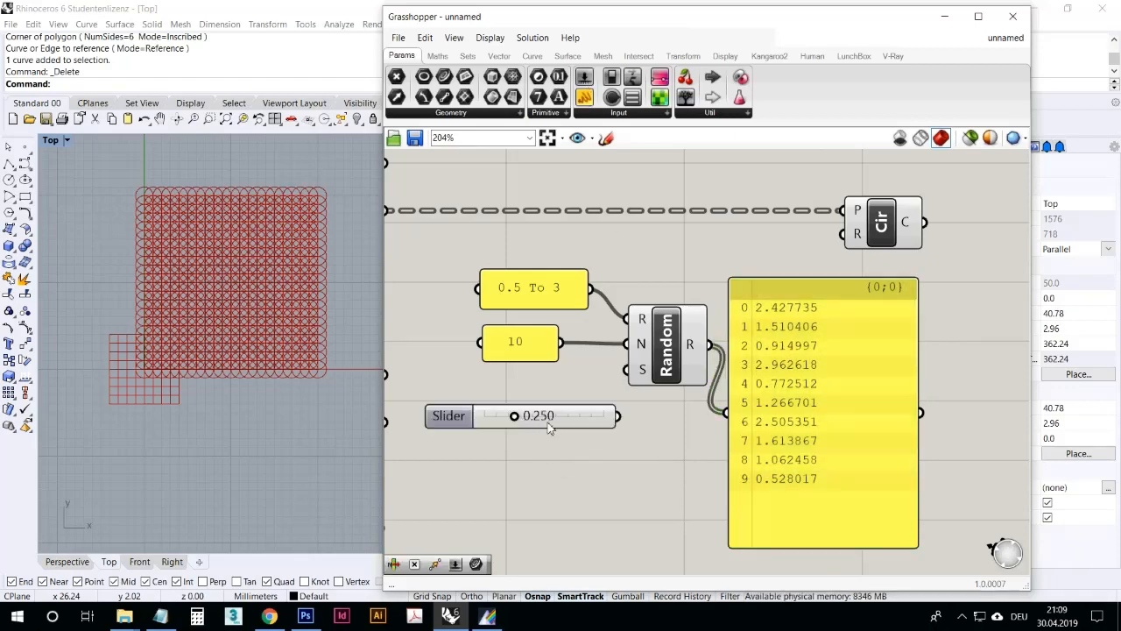
right_click(549, 427)
click(574, 475)
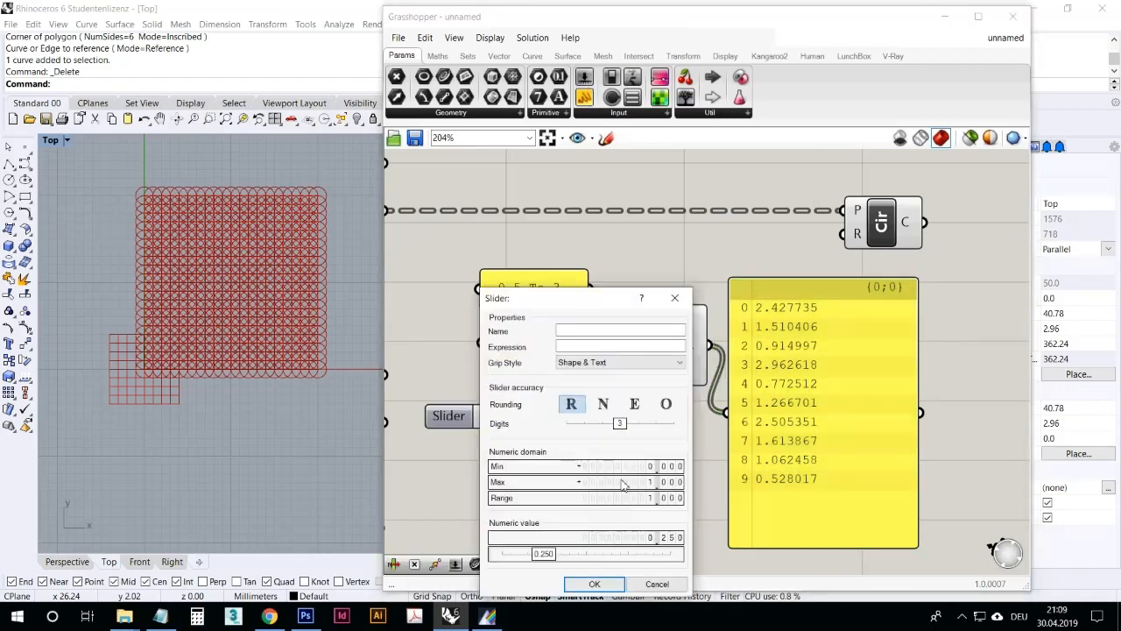
double_click(622, 485)
text(10)
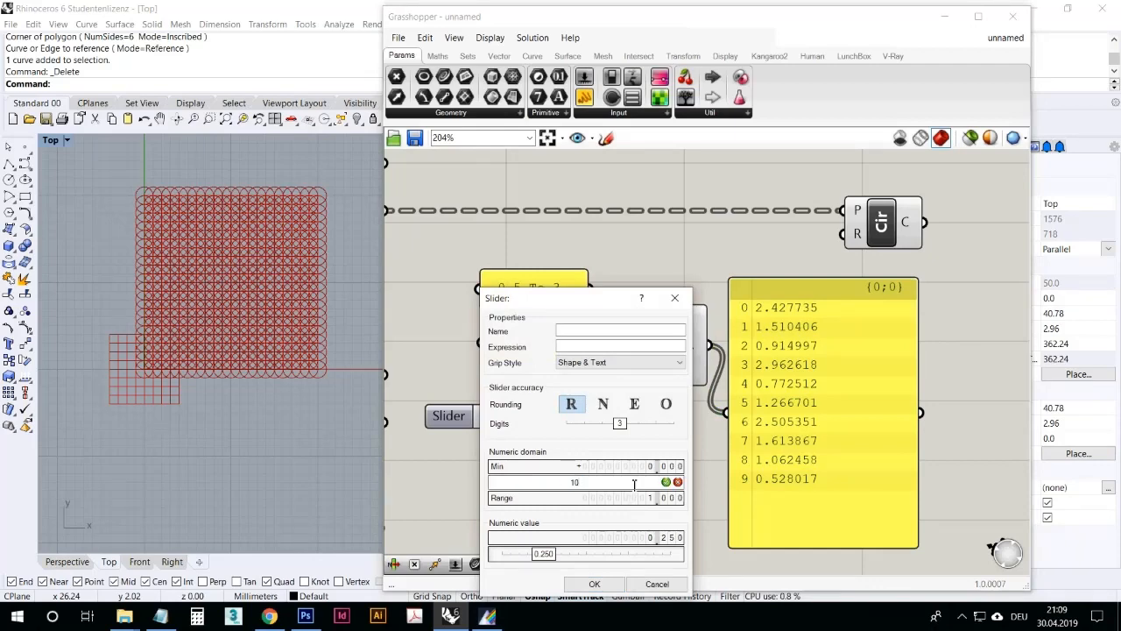
text(0)
click(603, 404)
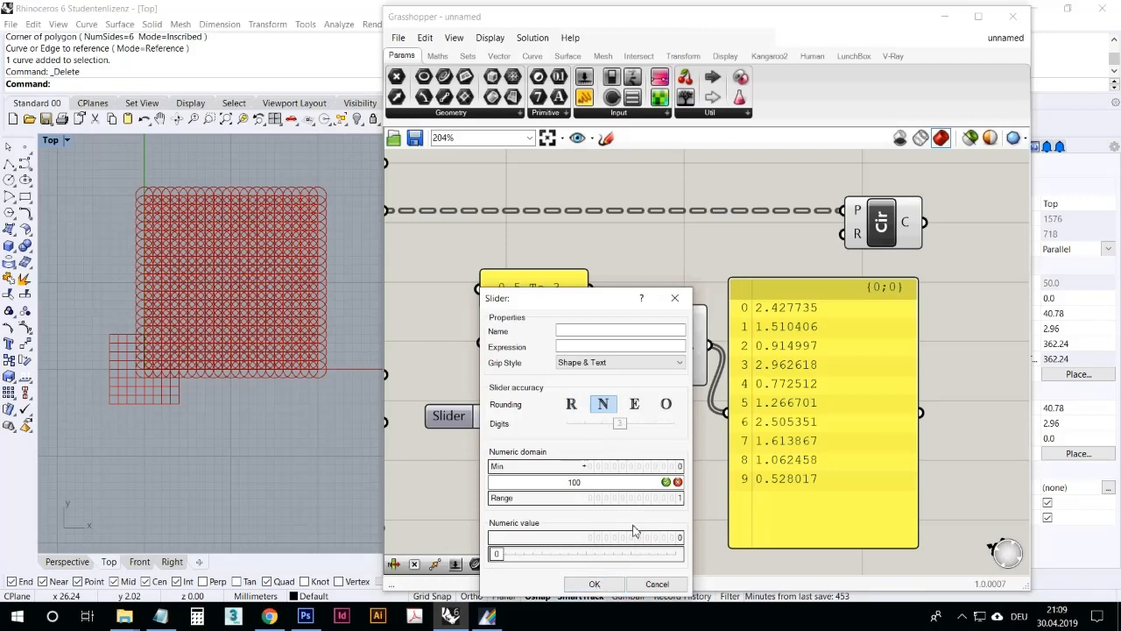
click(665, 482)
click(595, 583)
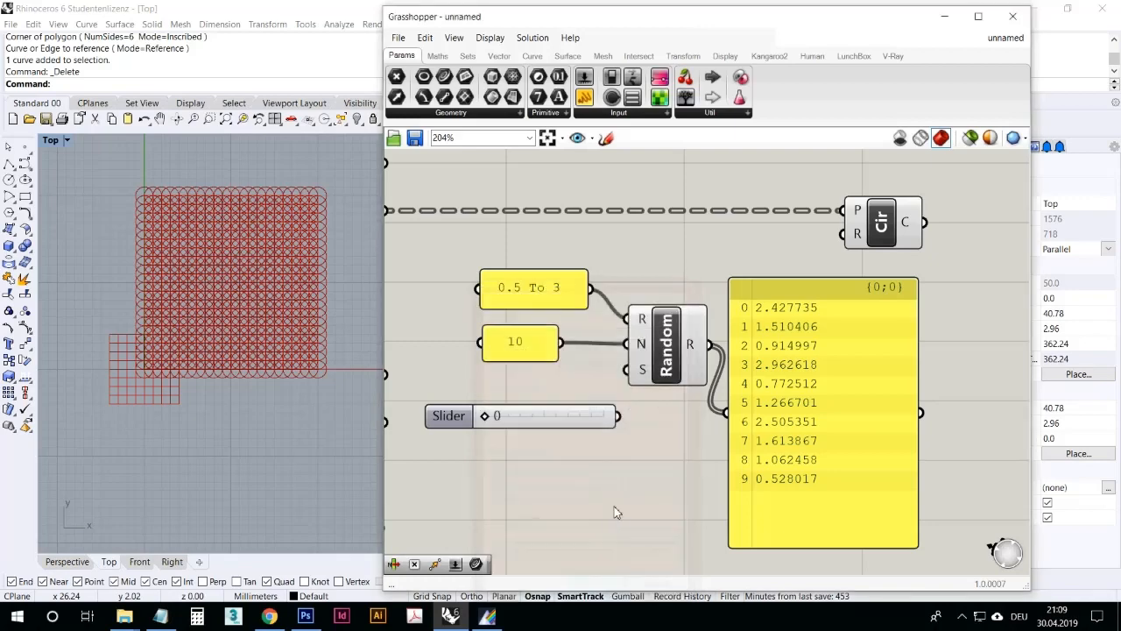
Step: Connect the new slider to Random's seed input and set it to 28
drag(618, 416, 627, 369)
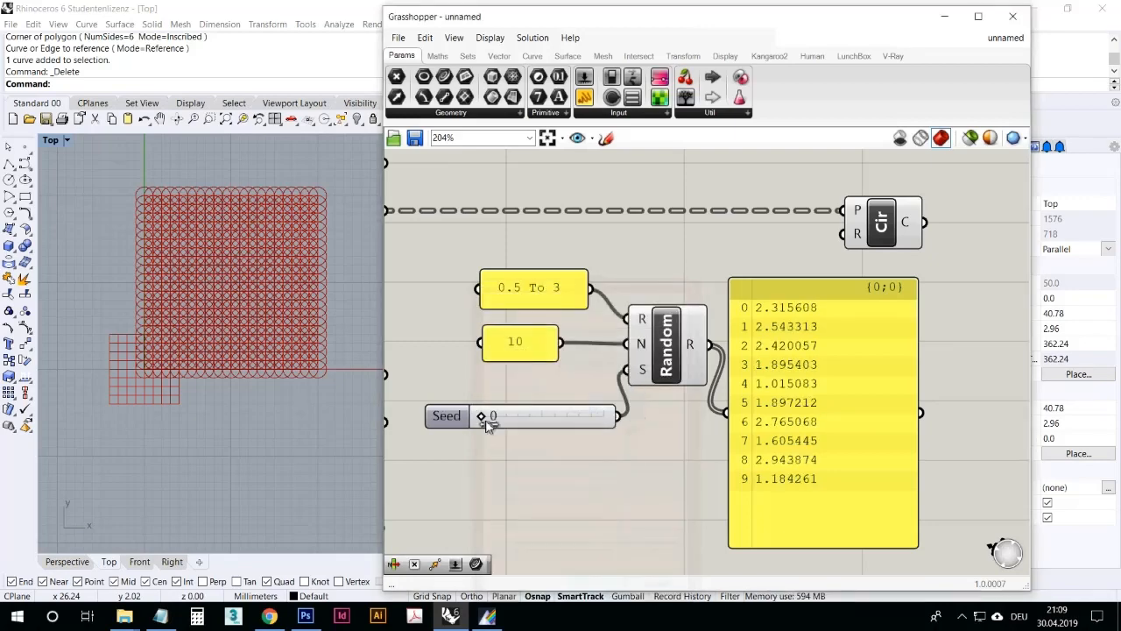
drag(484, 418, 522, 427)
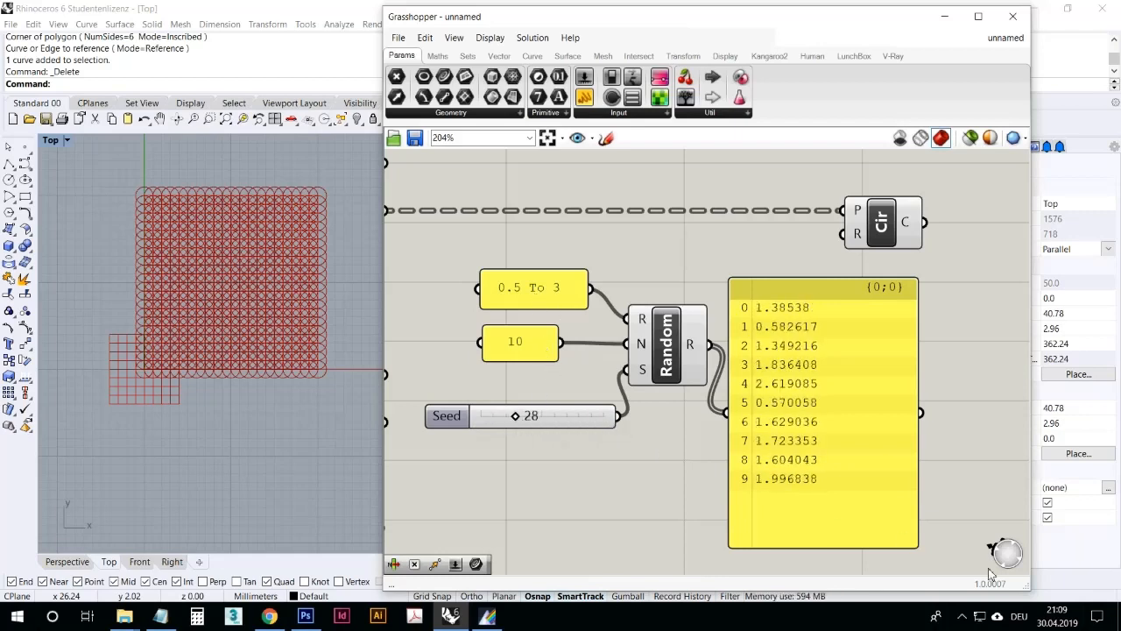
click(961, 618)
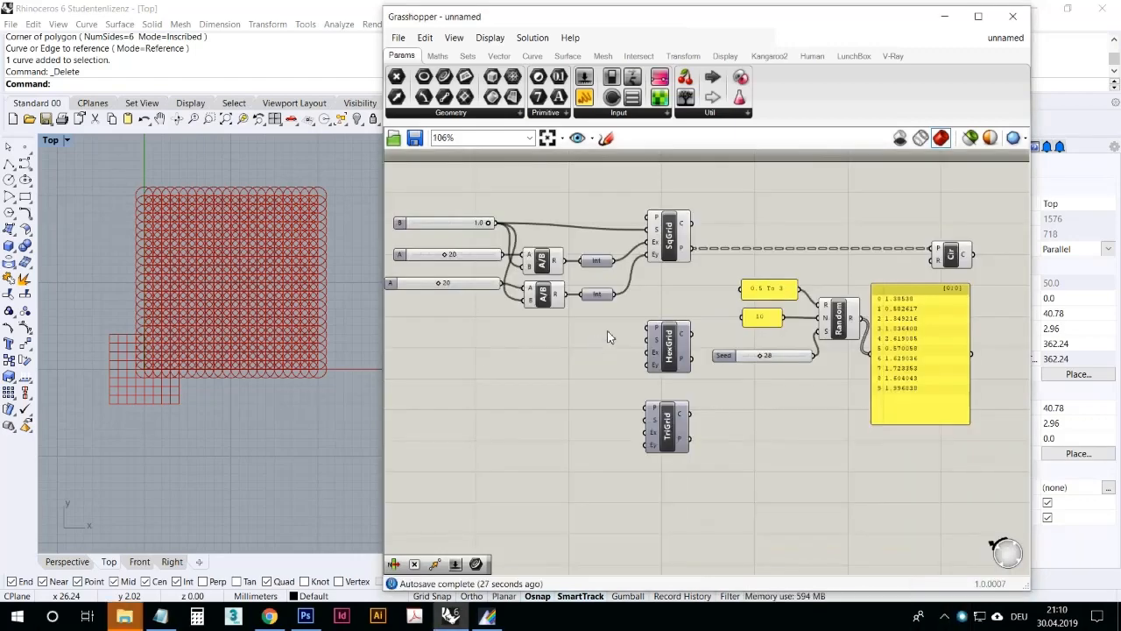
Step: Shift Circle further away from SqGrid, clear of the panel listing the random values
scroll(833, 263, up, 4)
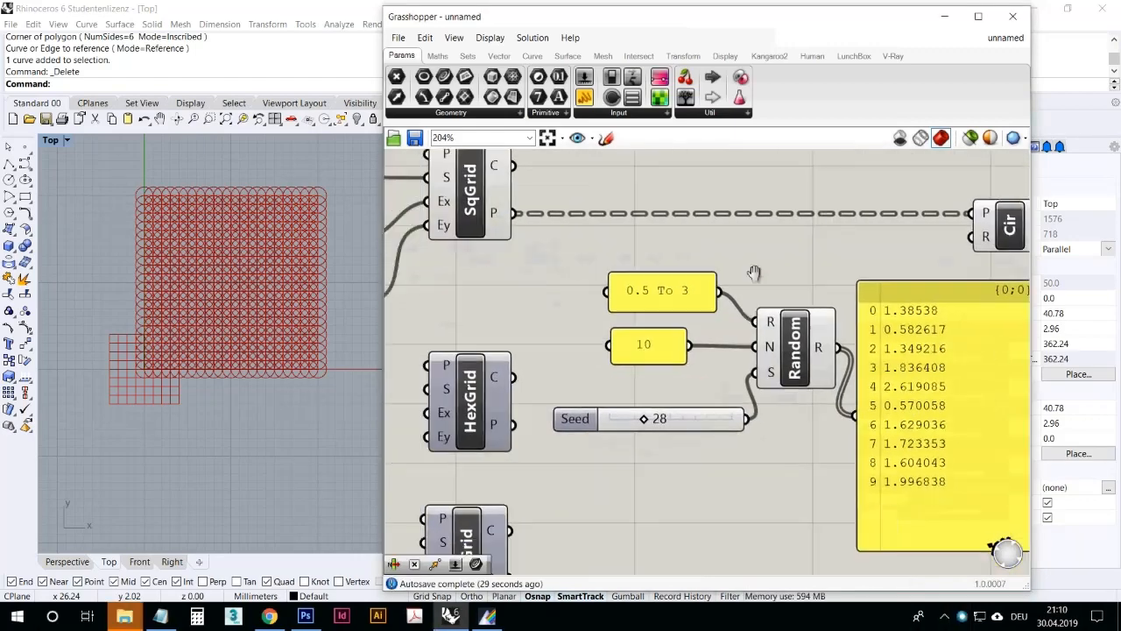
scroll(777, 362, up, 2)
right_drag(777, 362, 714, 377)
scroll(714, 377, down, 2)
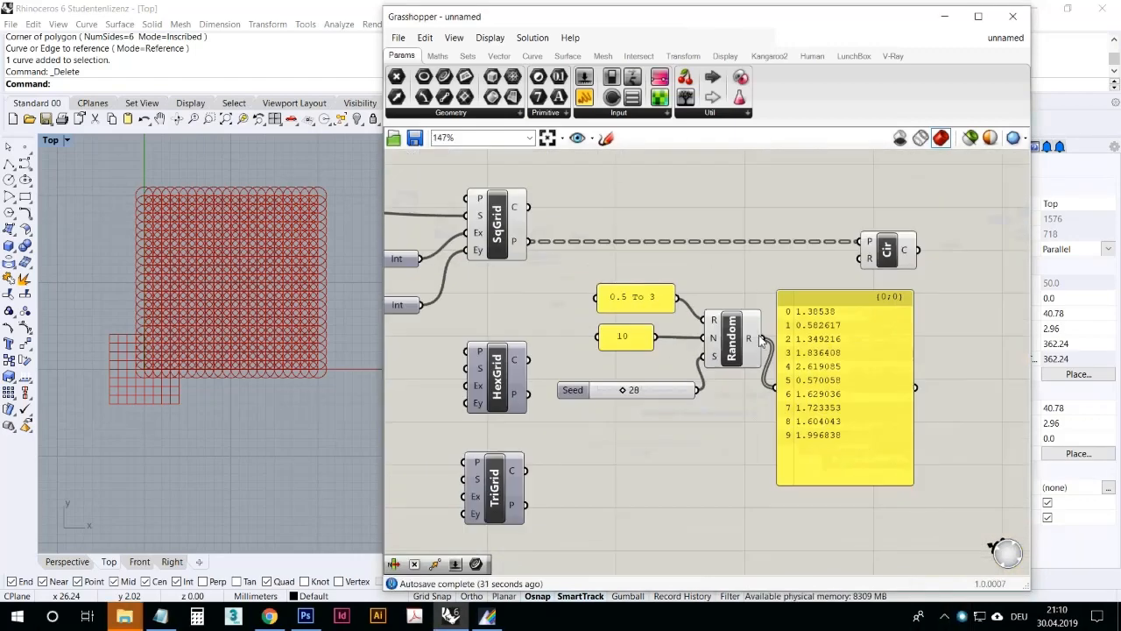
drag(887, 257, 983, 249)
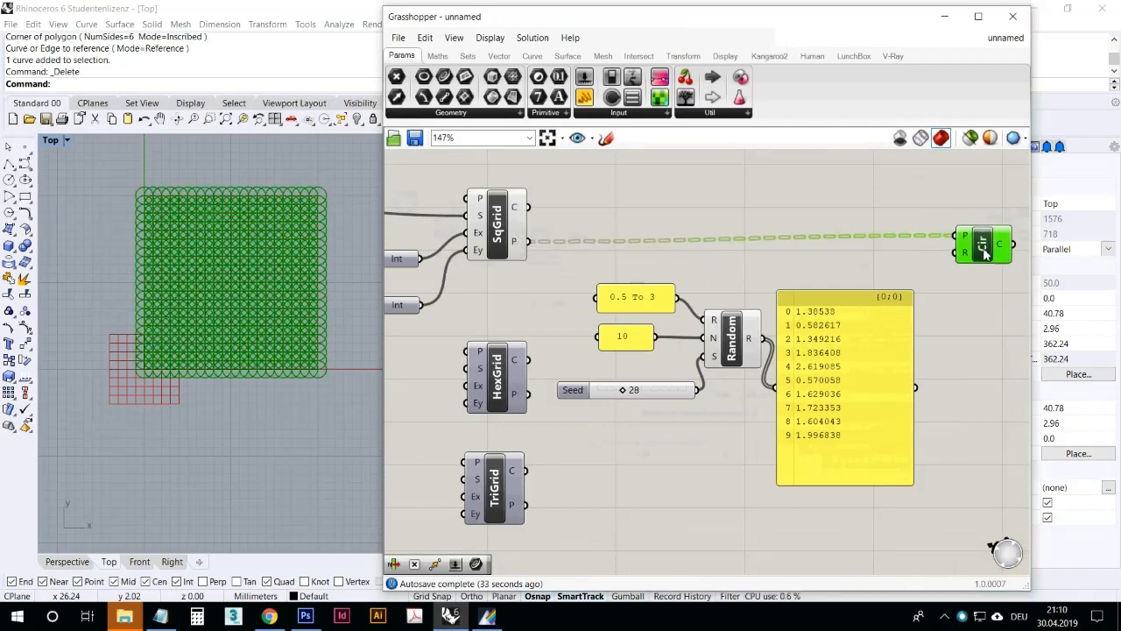
right_drag(900, 317, 796, 317)
scroll(797, 315, down, 2)
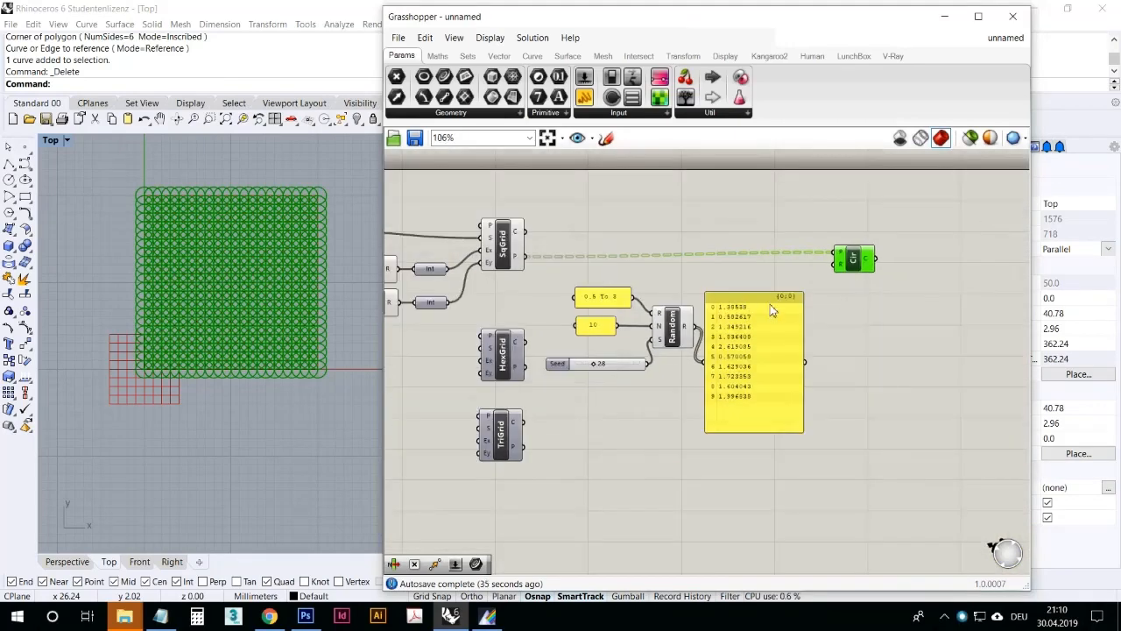
drag(854, 265, 935, 264)
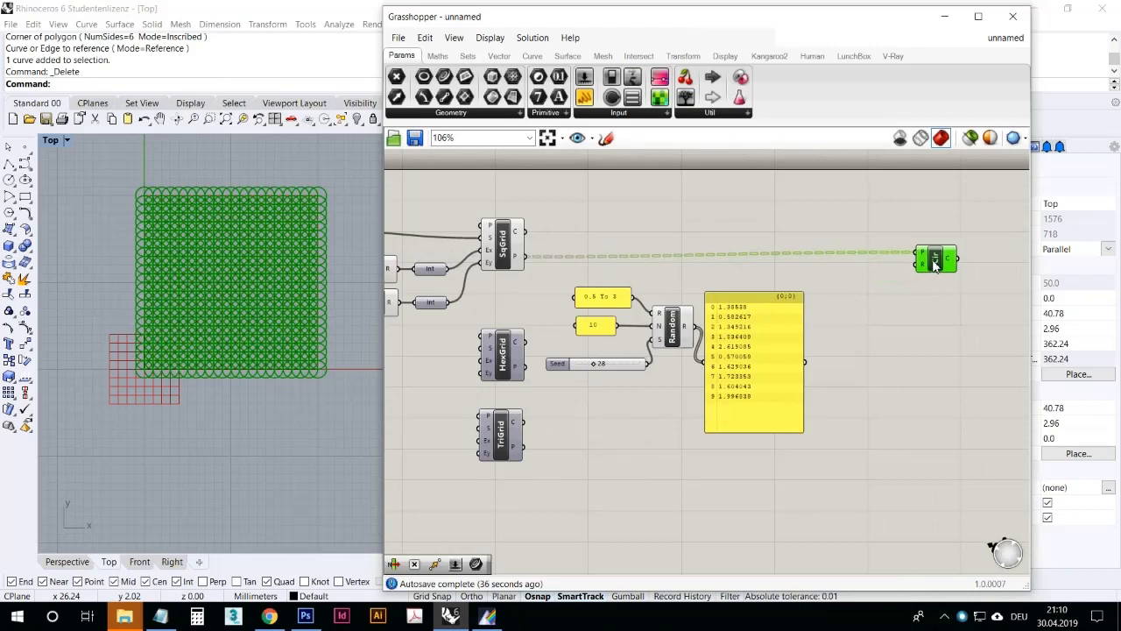
click(903, 316)
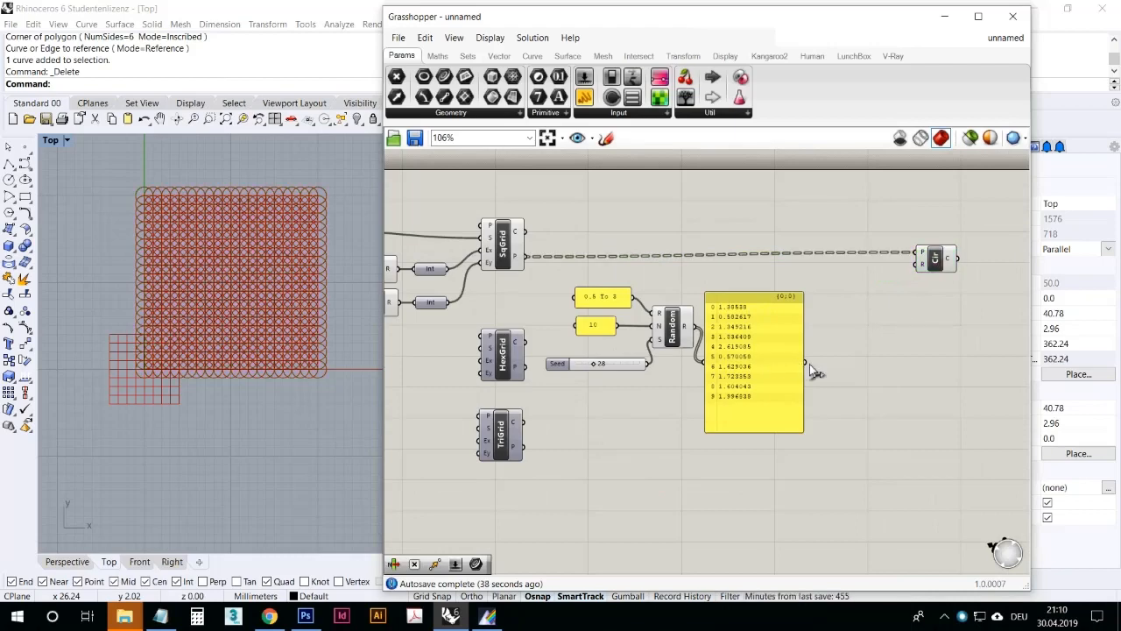
Step: Connect the random values panel to Circle's radius input and inspect the circles in the Top viewport
drag(812, 365, 916, 264)
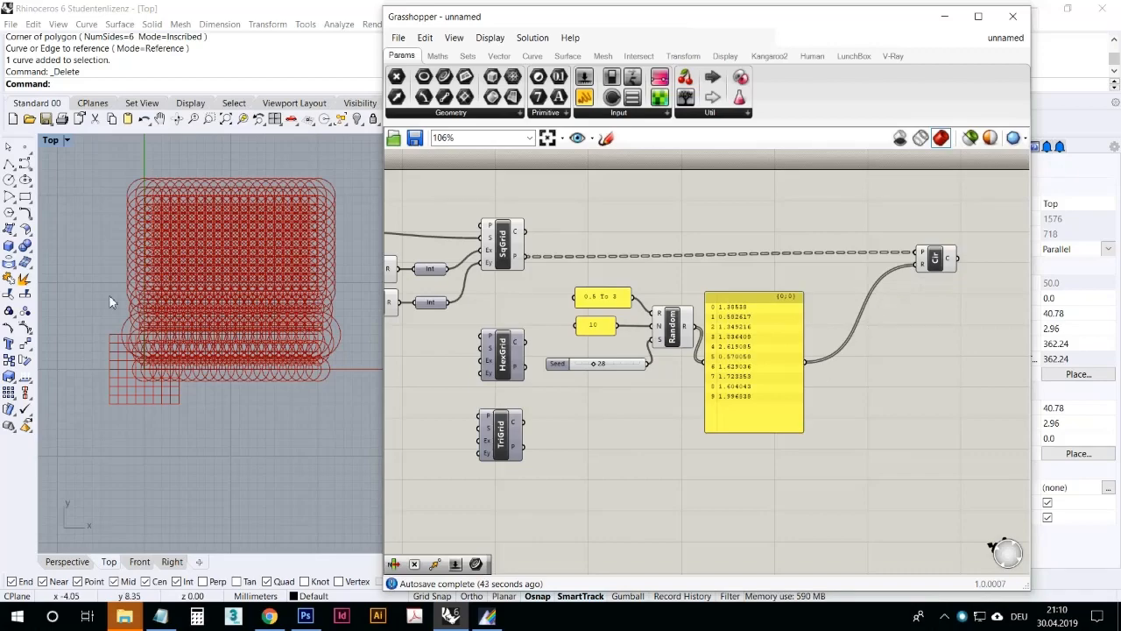
scroll(213, 390, up, 5)
scroll(223, 393, down, 5)
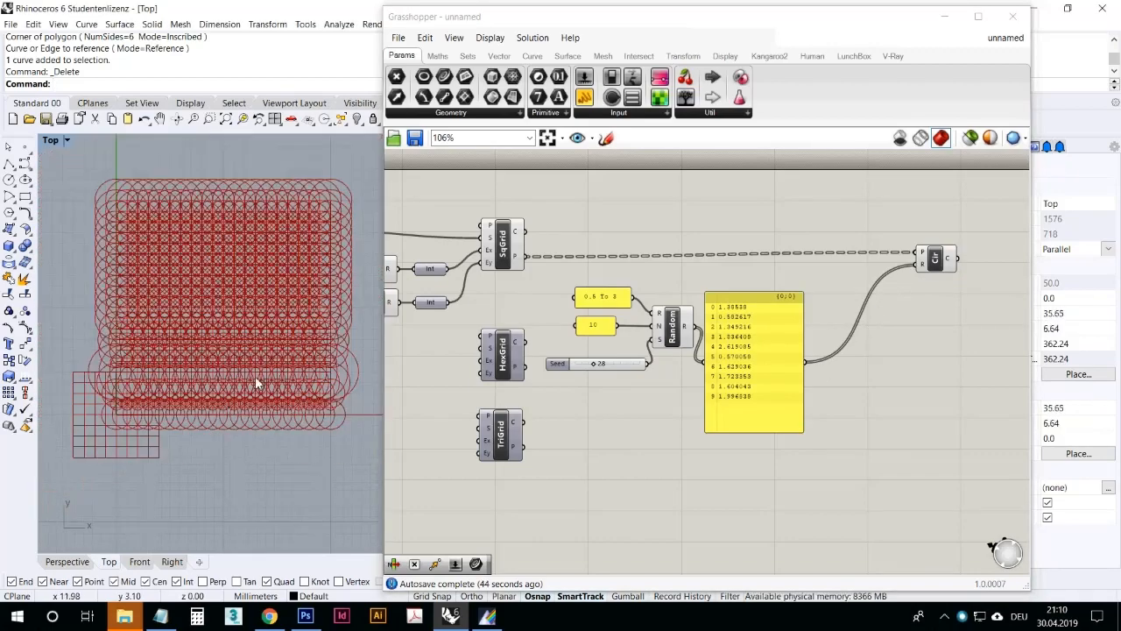
Step: Nudge SqGrid slightly upward to highlight its grid and examine the circle rows against it in the Top viewport
drag(506, 247, 506, 237)
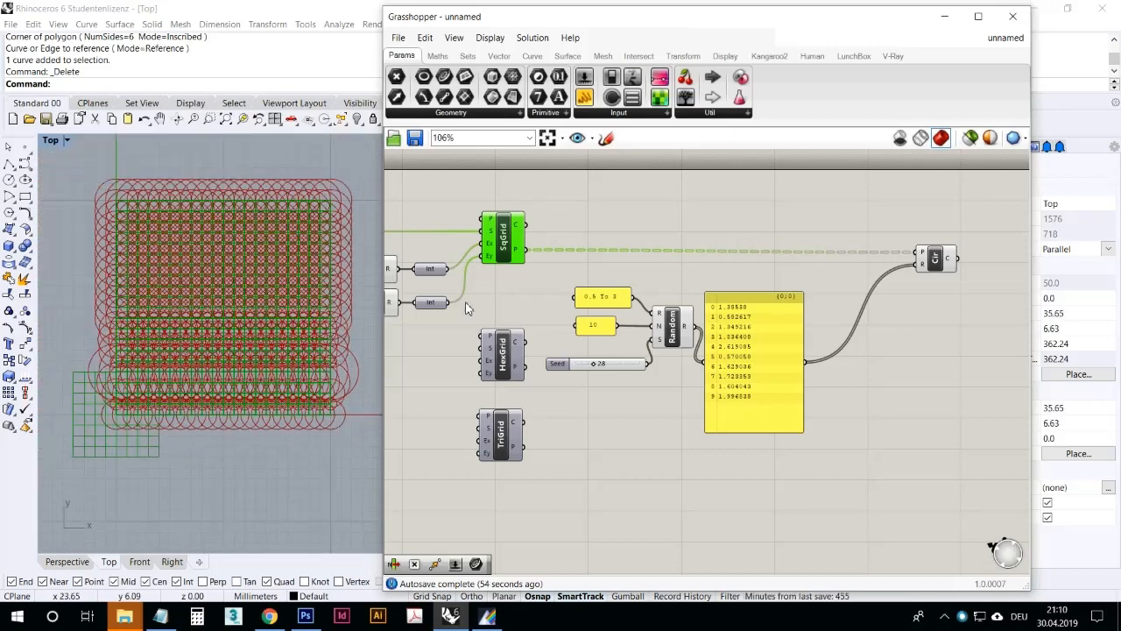
right_drag(305, 375, 306, 388)
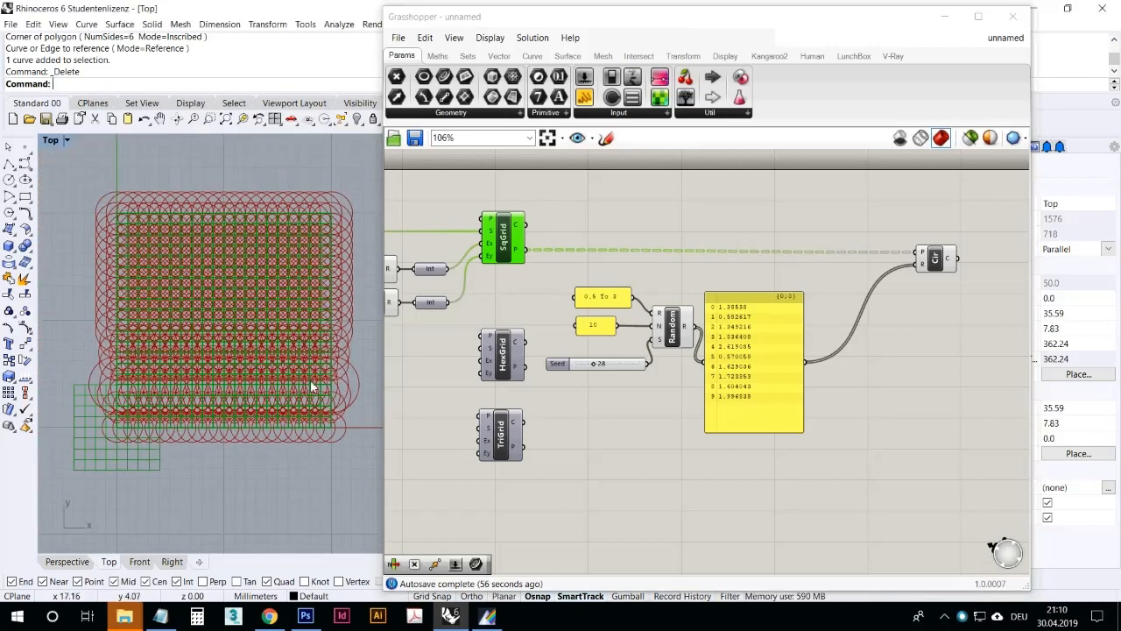
right_drag(432, 294, 580, 304)
drag(466, 245, 479, 249)
click(475, 382)
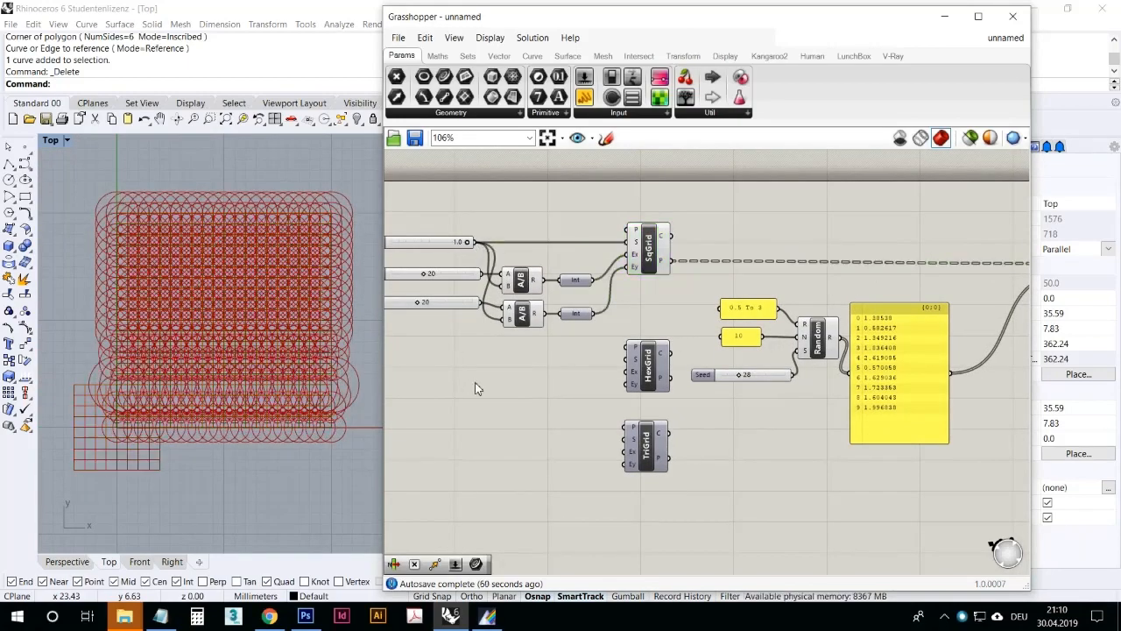
right_drag(283, 405, 274, 383)
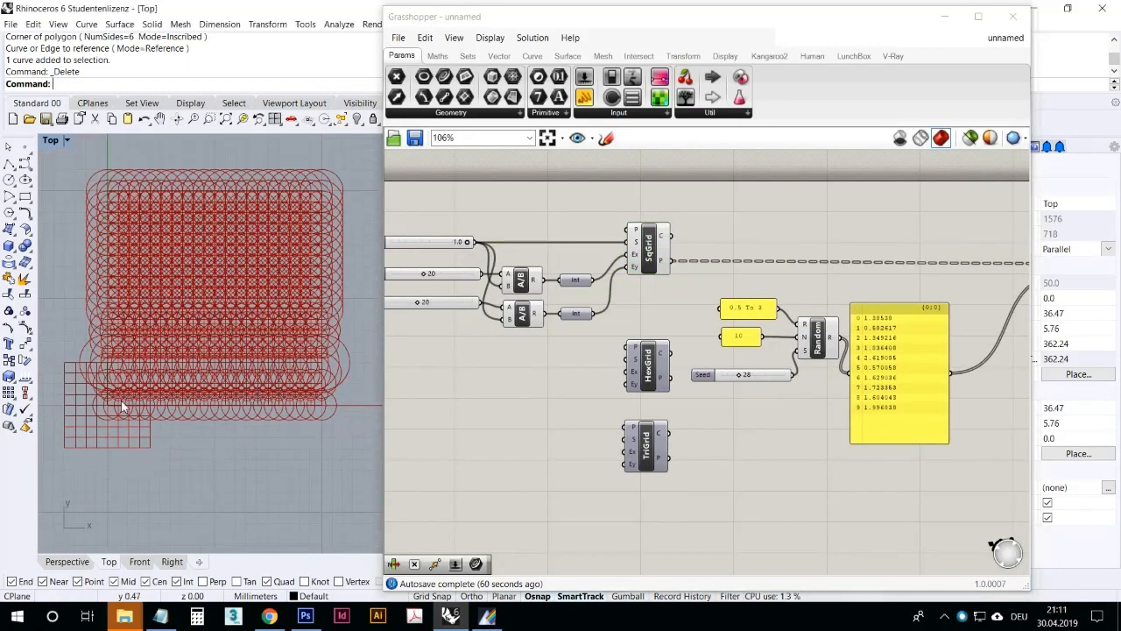
Step: Add a panel beside SqGrid, connect SqGrid's points output to it and enlarge it into a tall list
right_drag(854, 361, 716, 353)
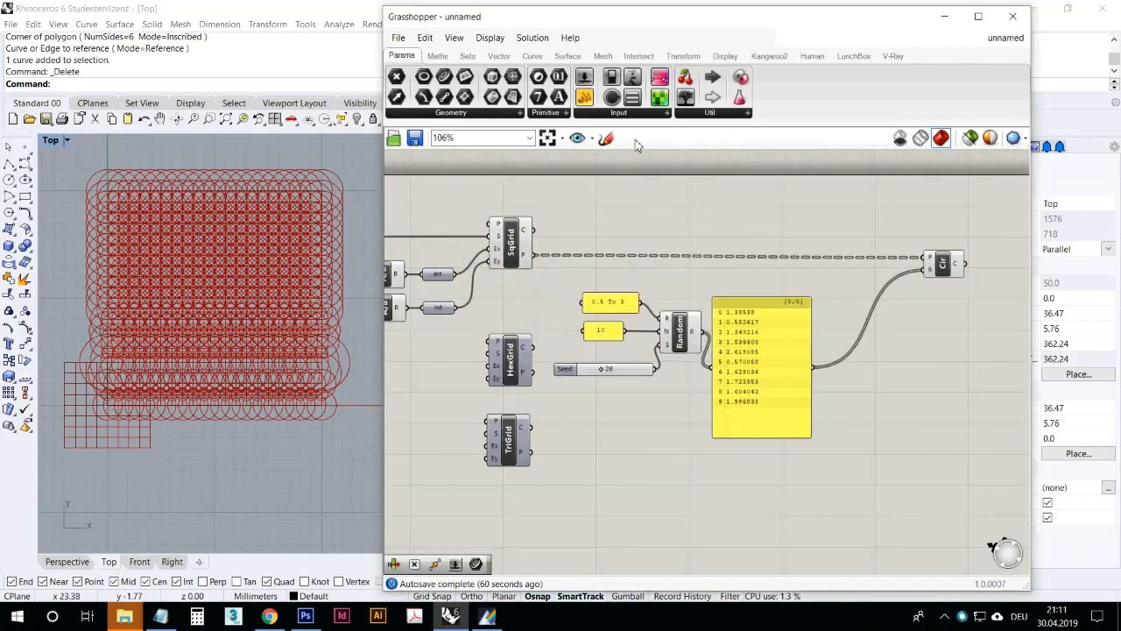
drag(588, 98, 700, 243)
drag(543, 256, 693, 529)
drag(731, 399, 771, 378)
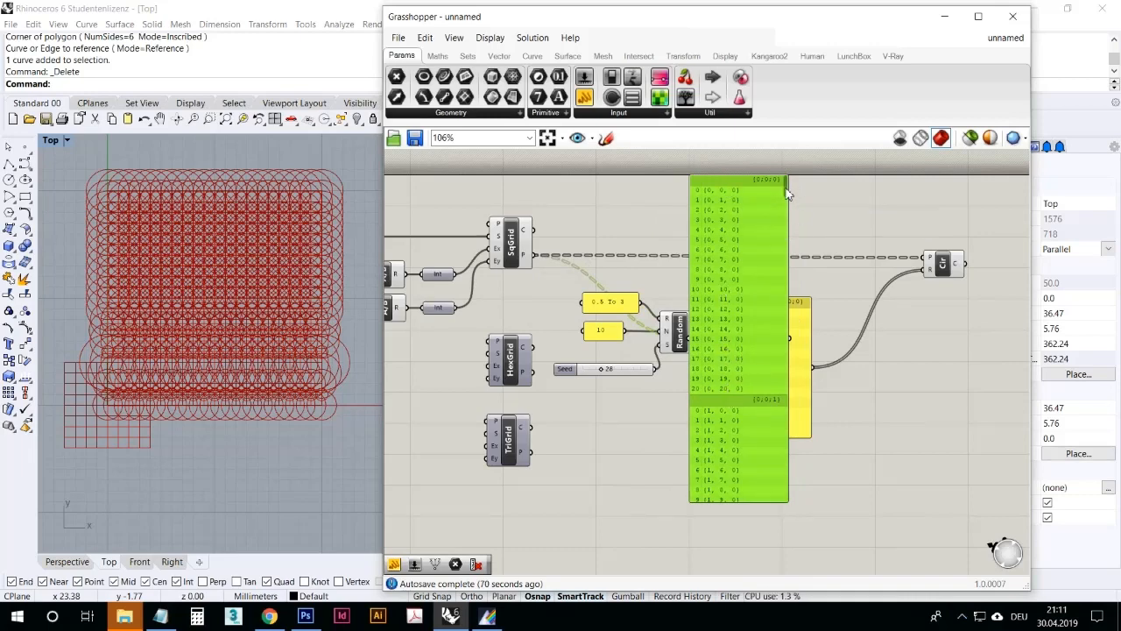
Step: Examine the branches in the SqGrid points panel against the circles in the Top viewport, returning to the first branch
drag(786, 194, 788, 333)
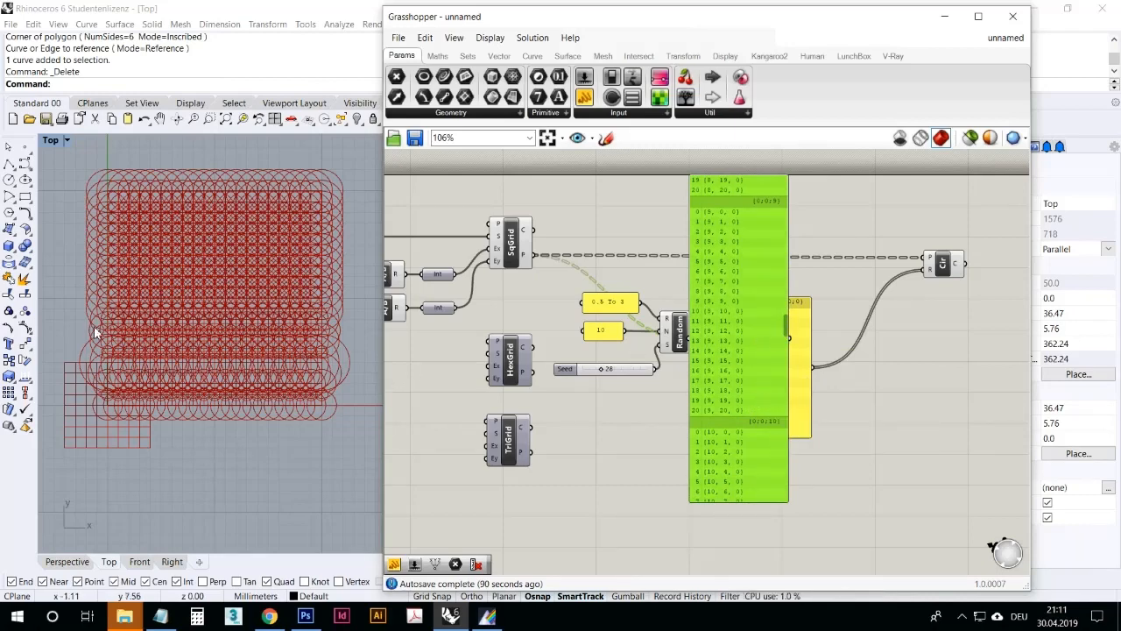
mouse_move(118, 379)
right_down()
mouse_move(174, 415)
mouse_move(127, 388)
right_up()
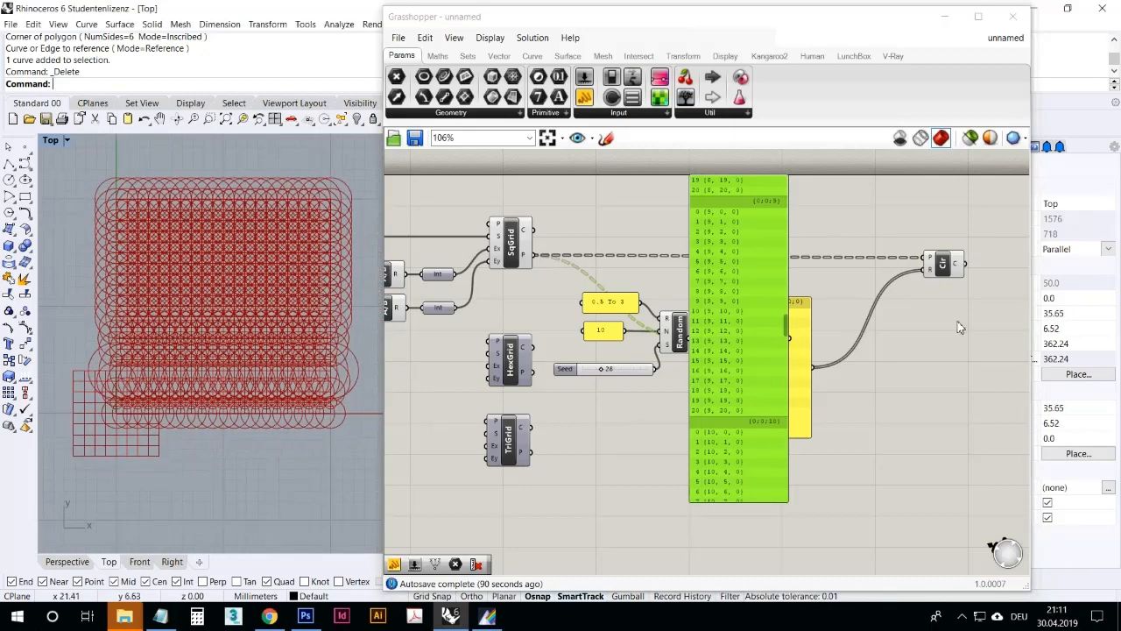
click(759, 258)
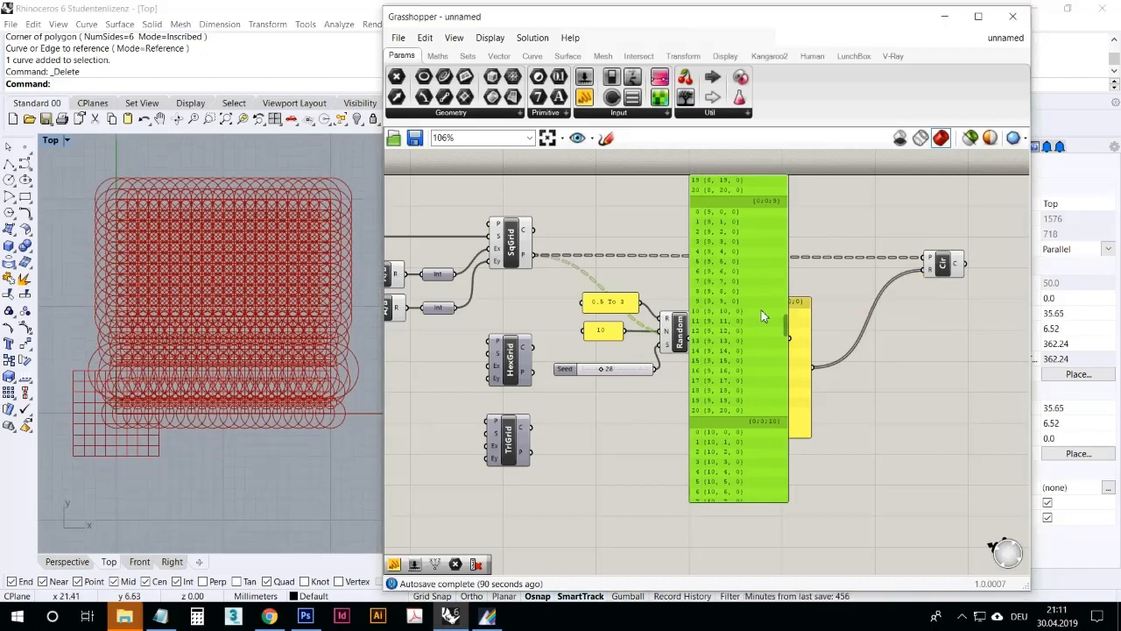
drag(787, 326, 807, 182)
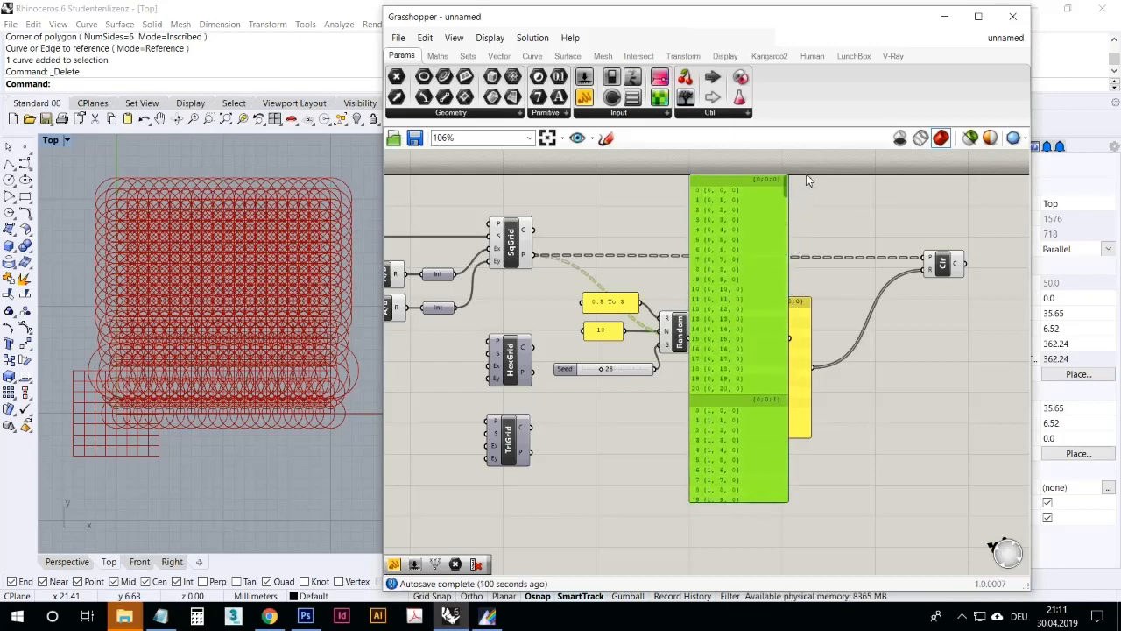
Step: Move the panel listing the square grid's points aside and delete it from the canvas
mouse_move(525, 256)
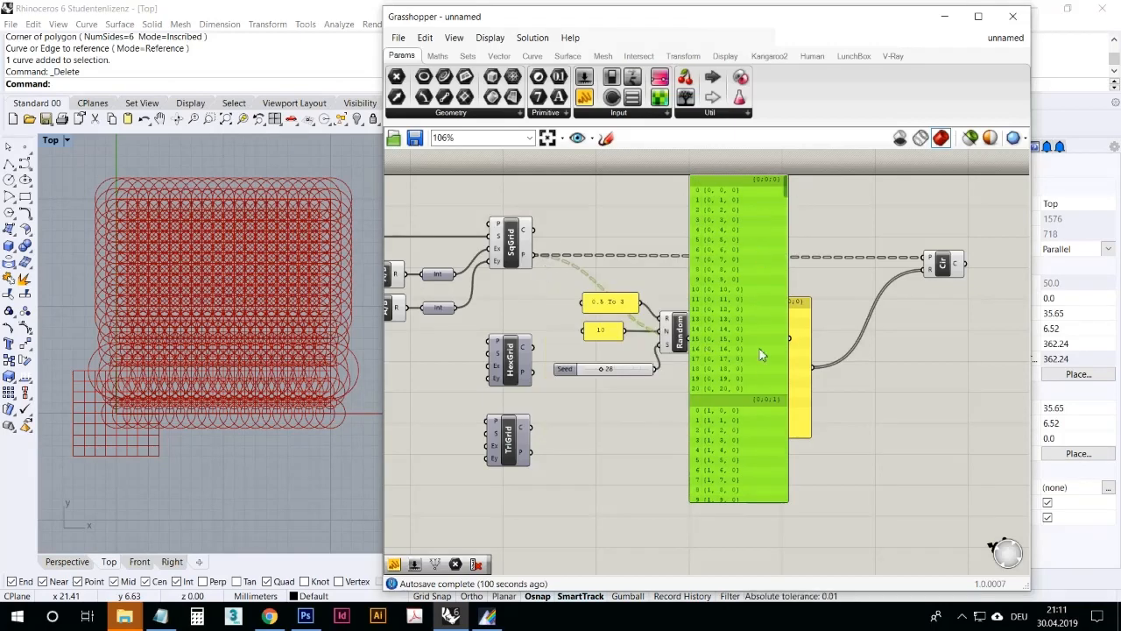
drag(759, 359, 916, 377)
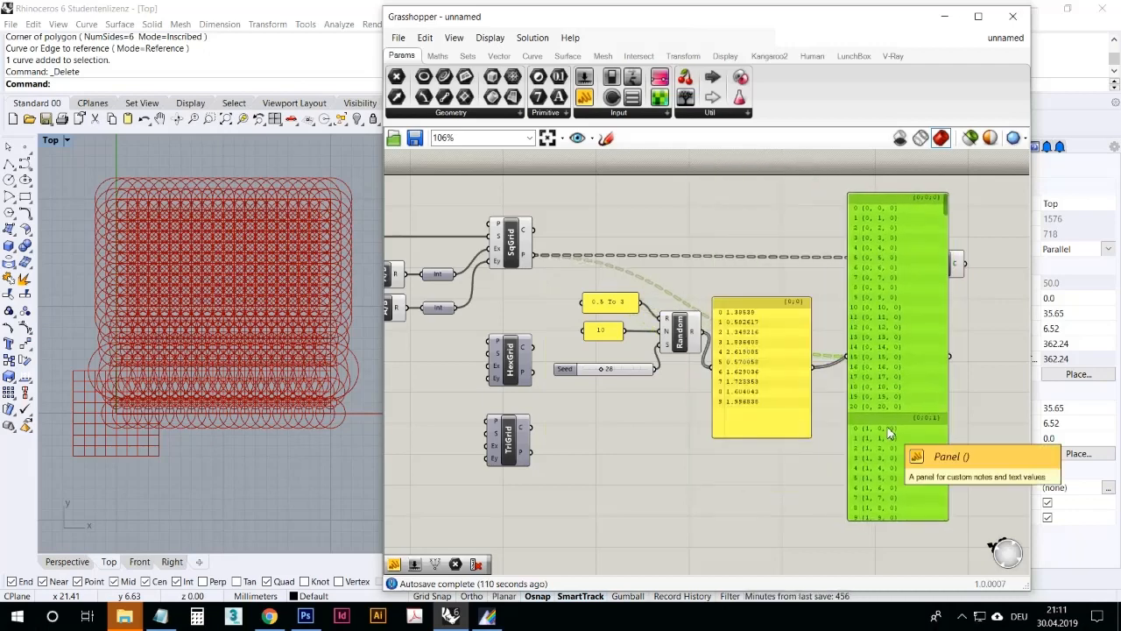
key(Delete)
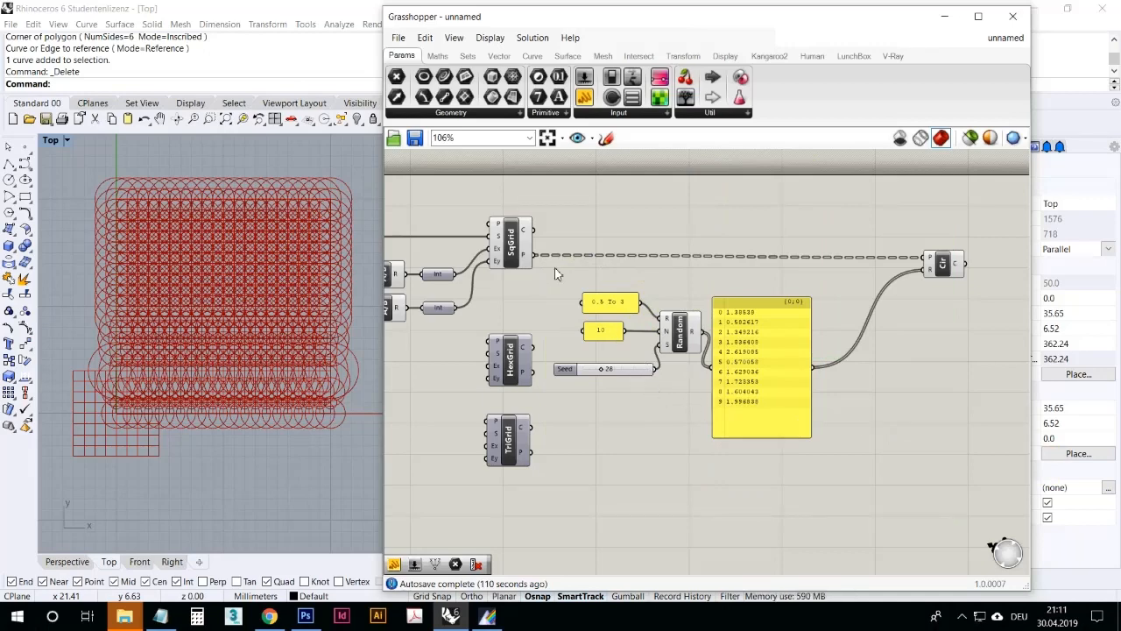
Step: Set the panel feeding the Random component's number input to 441
double_click(610, 336)
text(441)
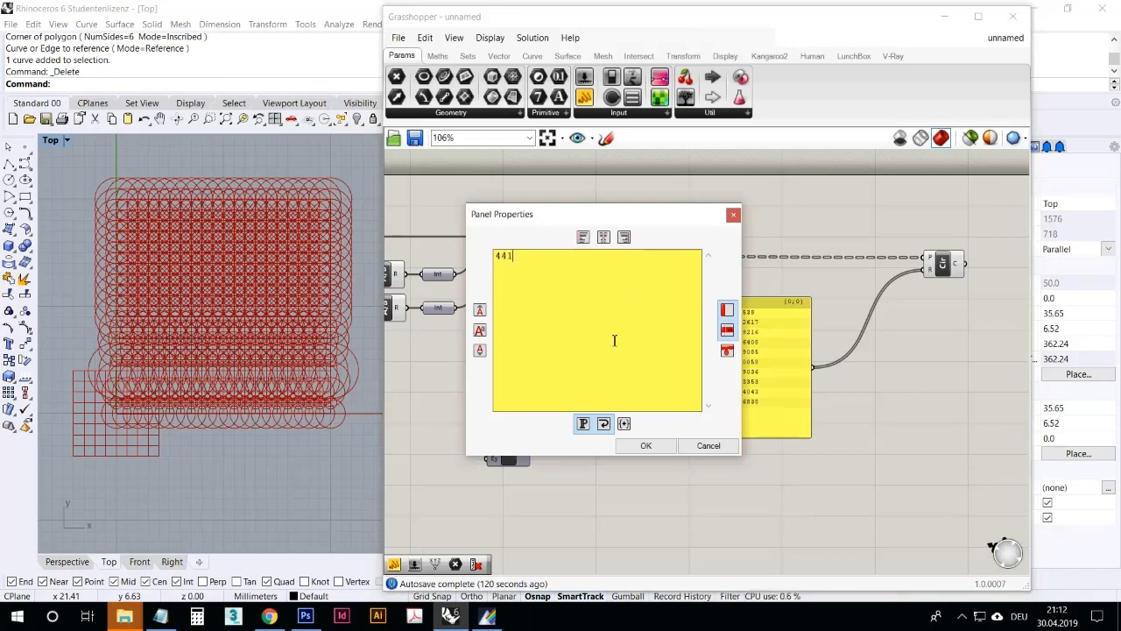
click(646, 445)
click(658, 451)
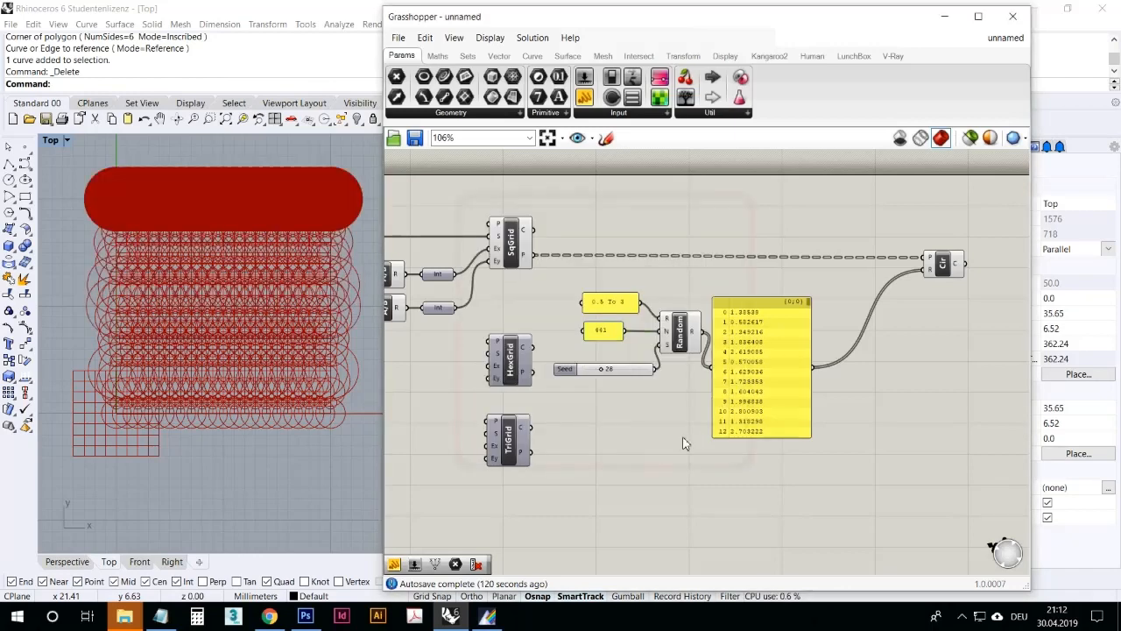
Step: Try grafting the radius input of the Circle component, and remove the graft again
click(954, 266)
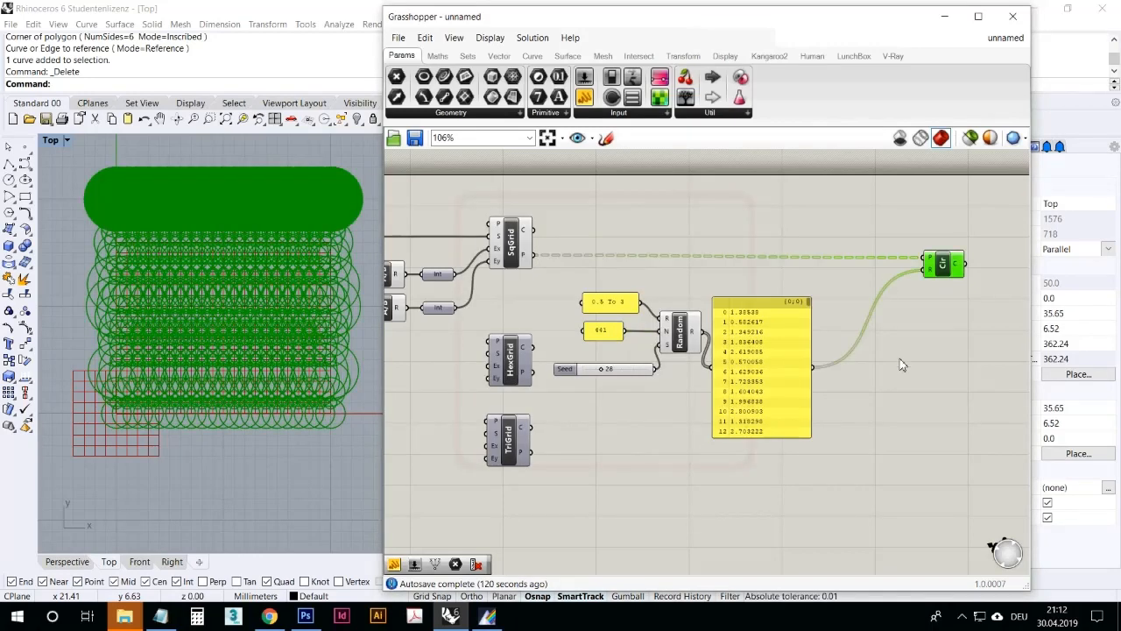
right_drag(309, 299, 293, 324)
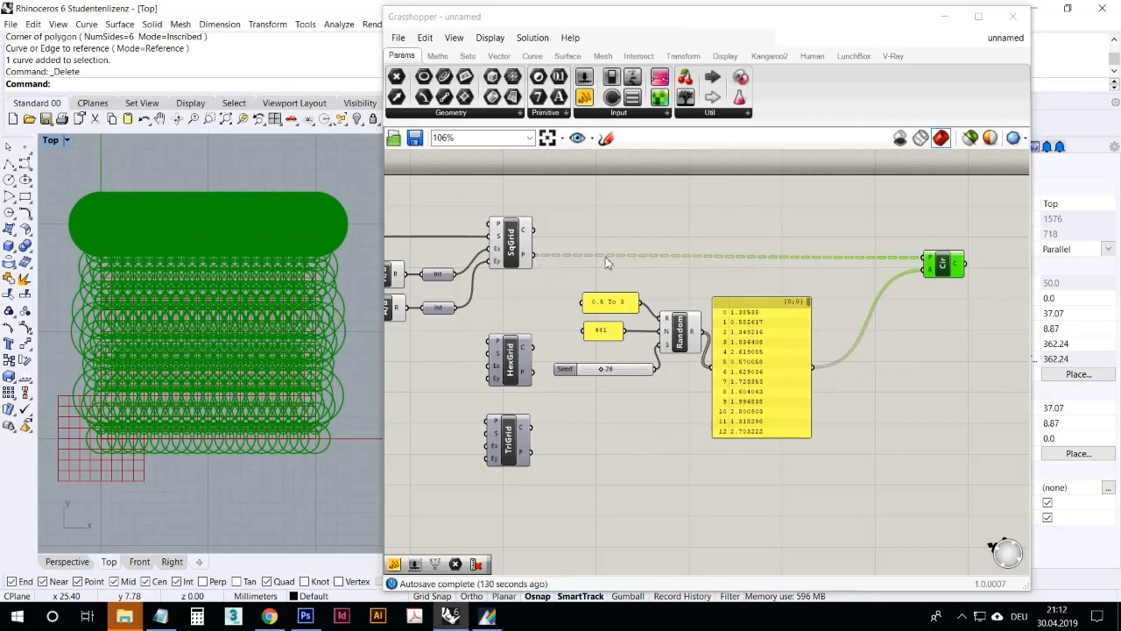
click(941, 264)
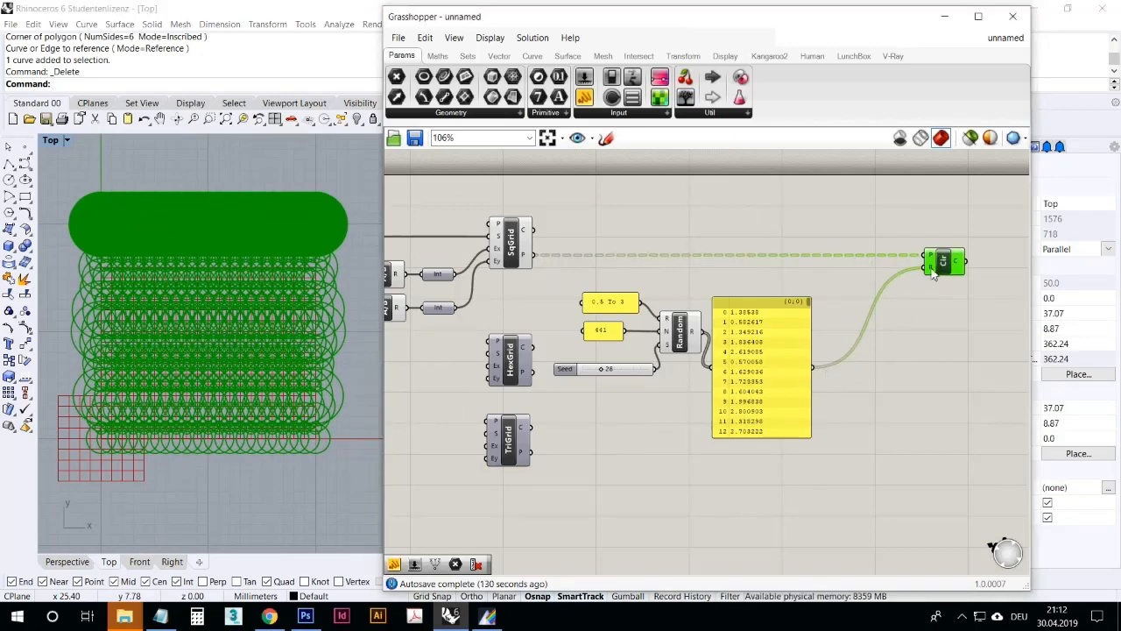
mouse_move(932, 274)
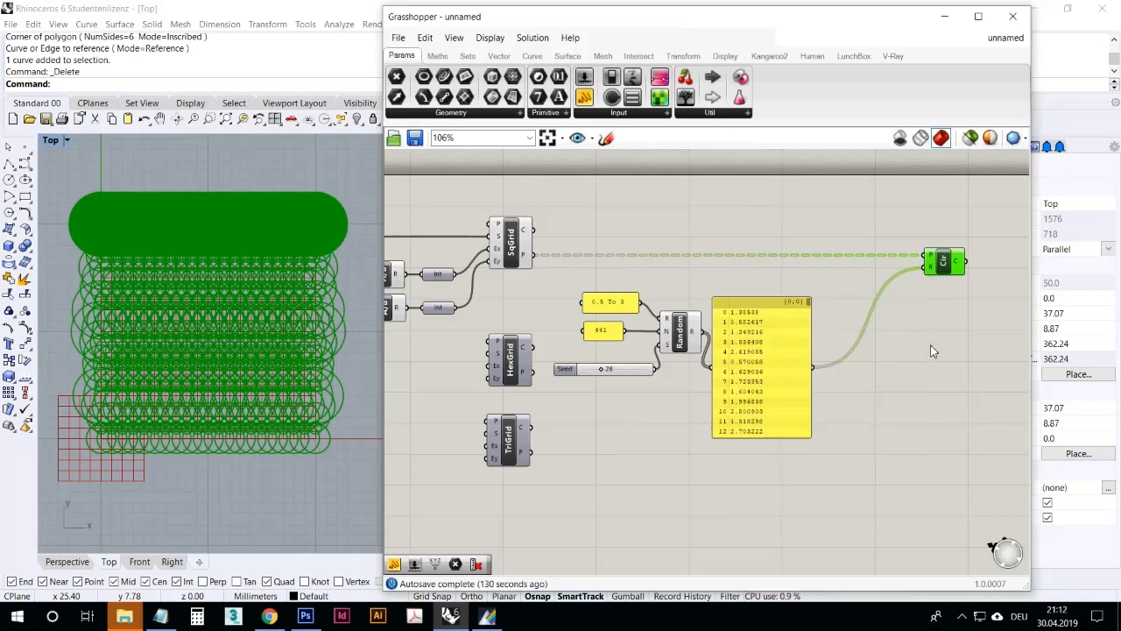
right_click(933, 274)
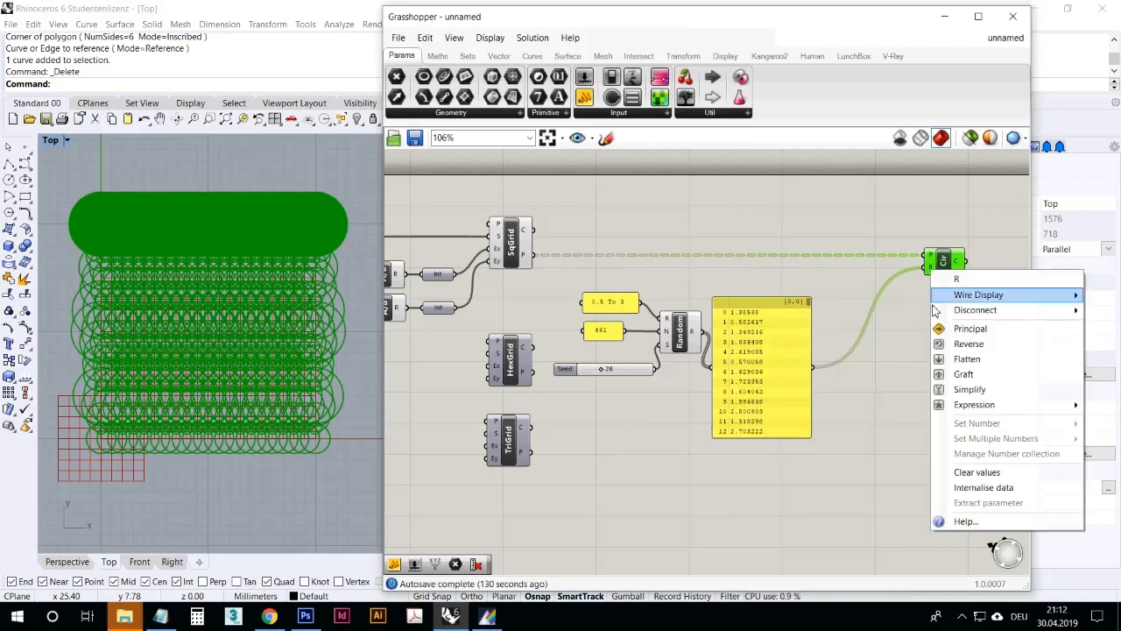
click(950, 373)
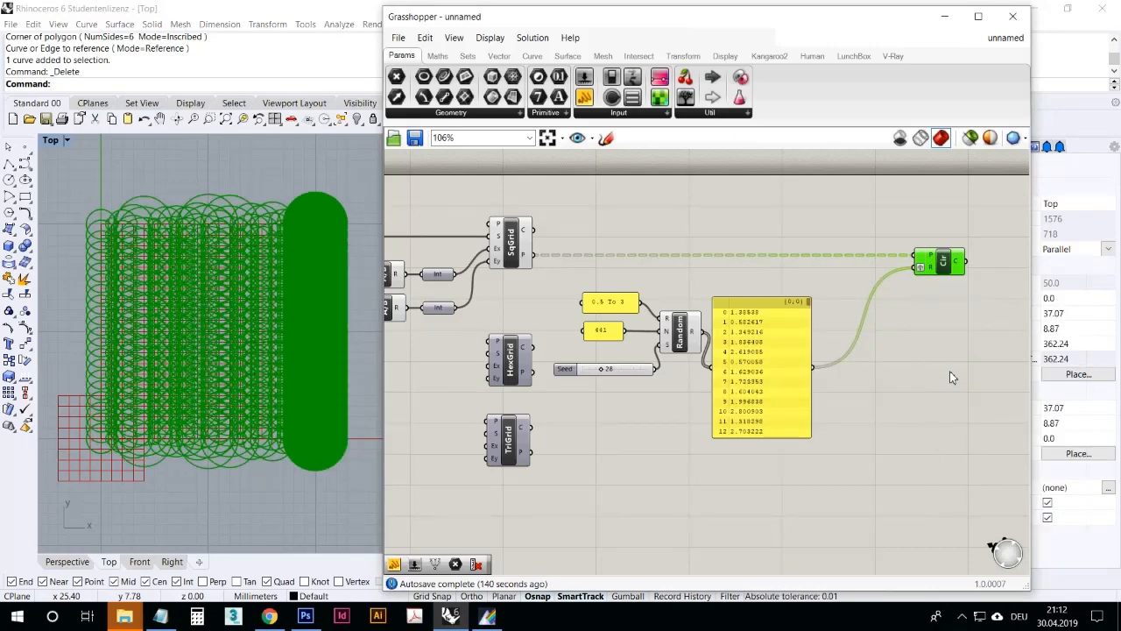
right_click(921, 277)
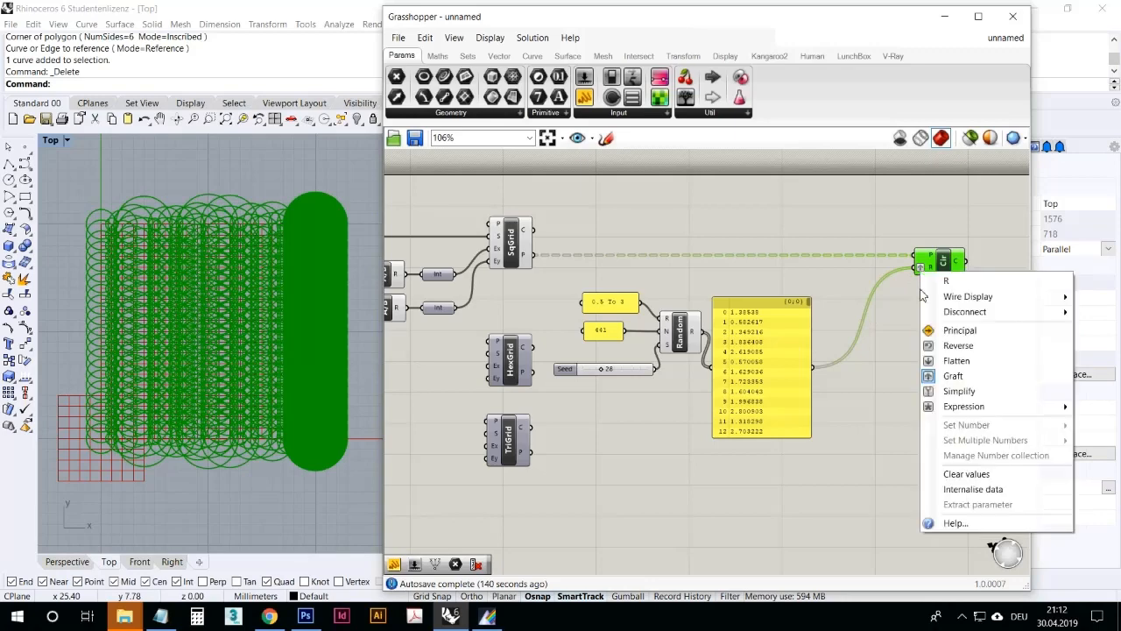
click(961, 372)
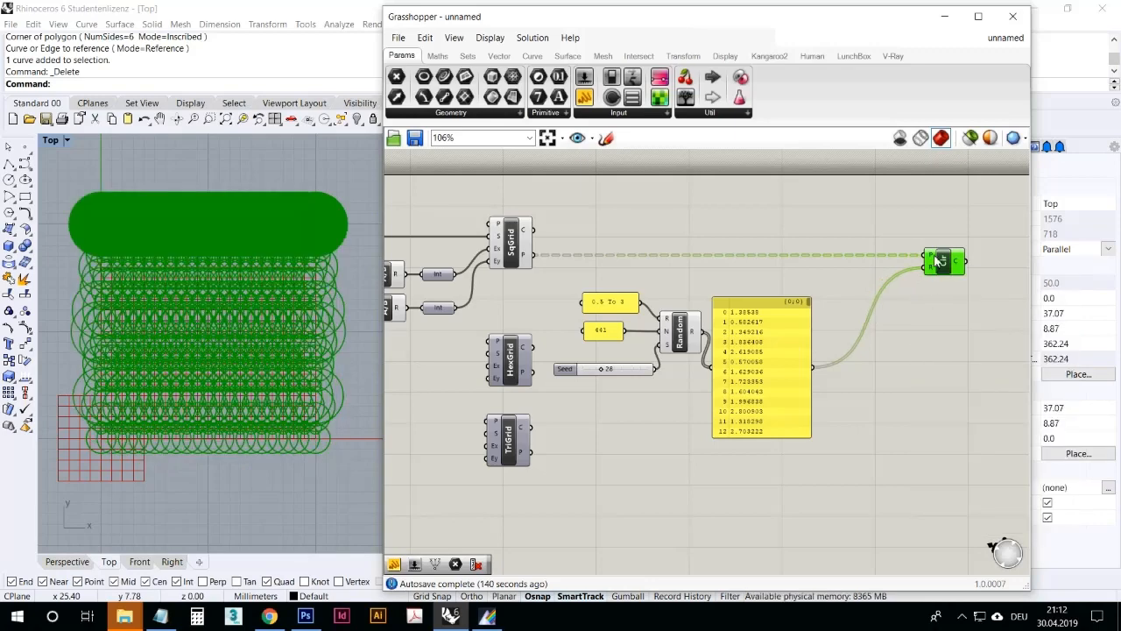
Step: Flatten the points output of the SqGrid component
right_click(527, 256)
click(559, 329)
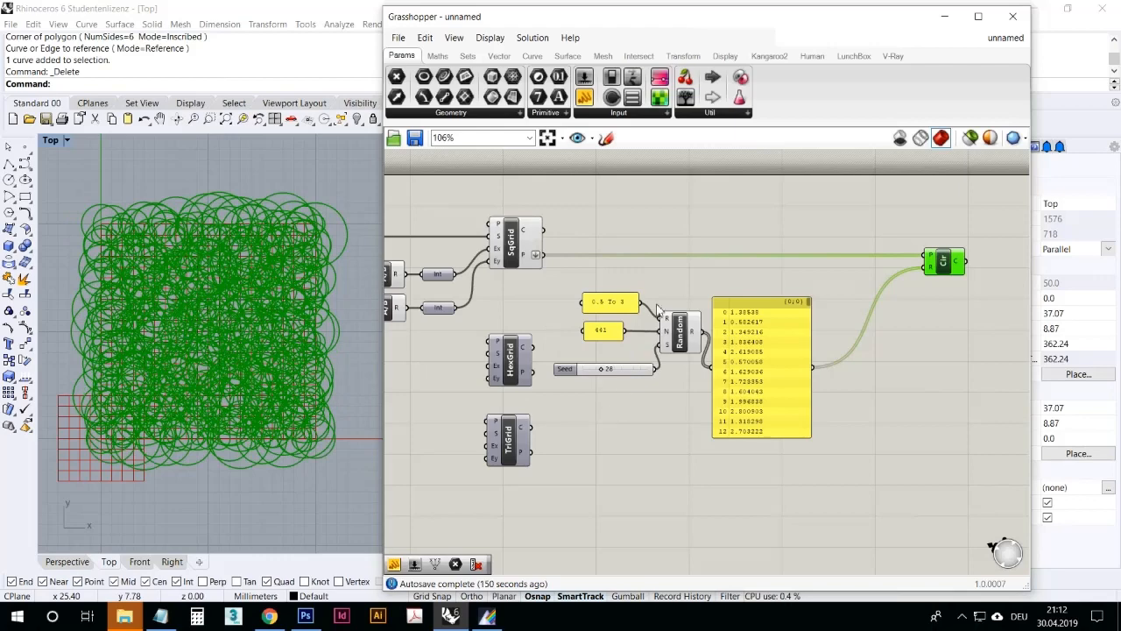
click(673, 278)
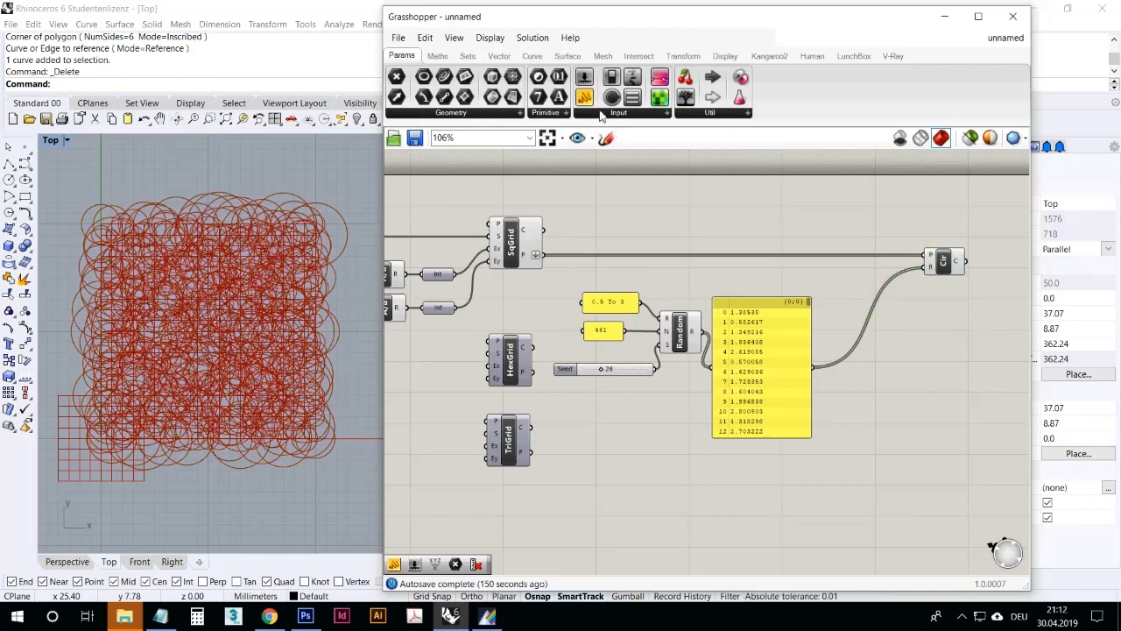
Step: Inspect the full list of flattened SqGrid points in a temporary connected panel, and delete that panel
drag(584, 96, 702, 226)
drag(542, 255, 656, 218)
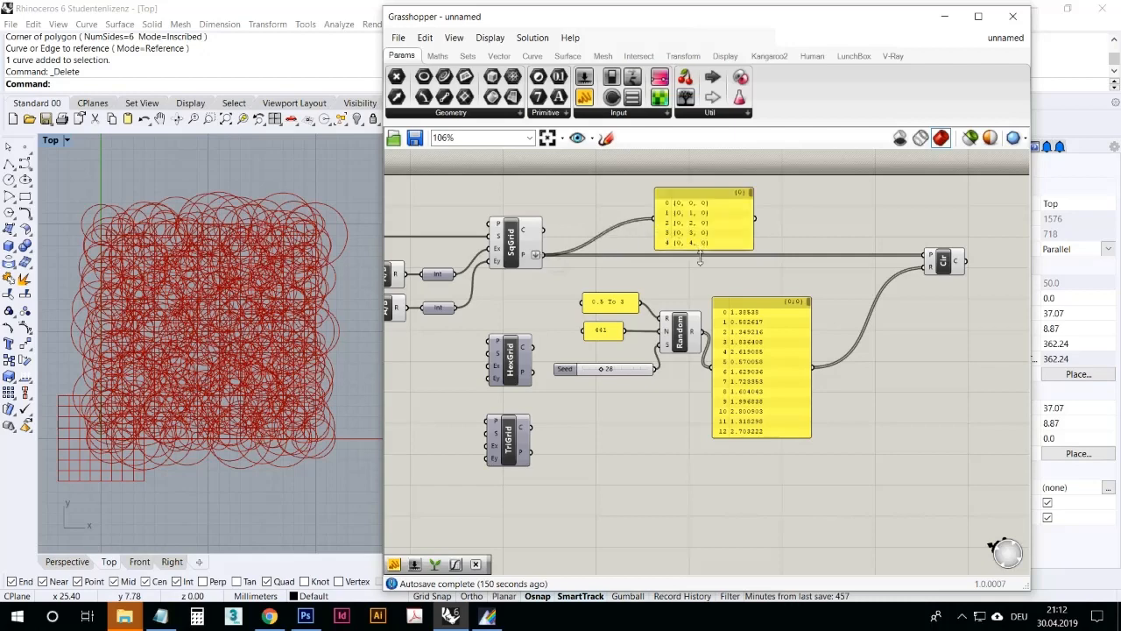
drag(700, 256, 706, 557)
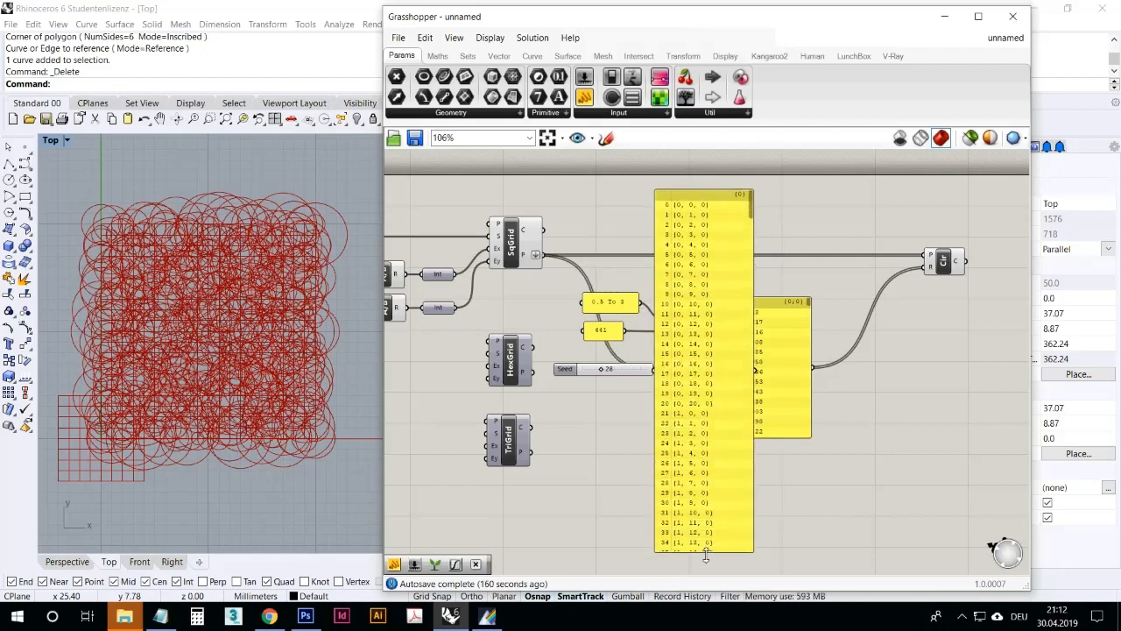
drag(751, 203, 751, 541)
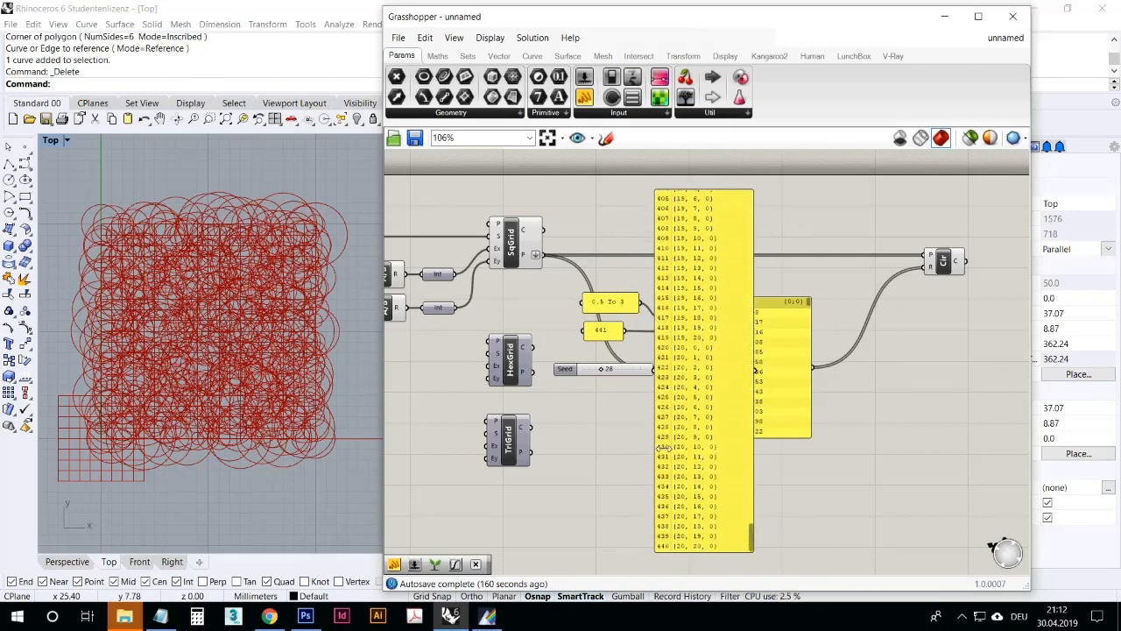
click(708, 423)
key(Delete)
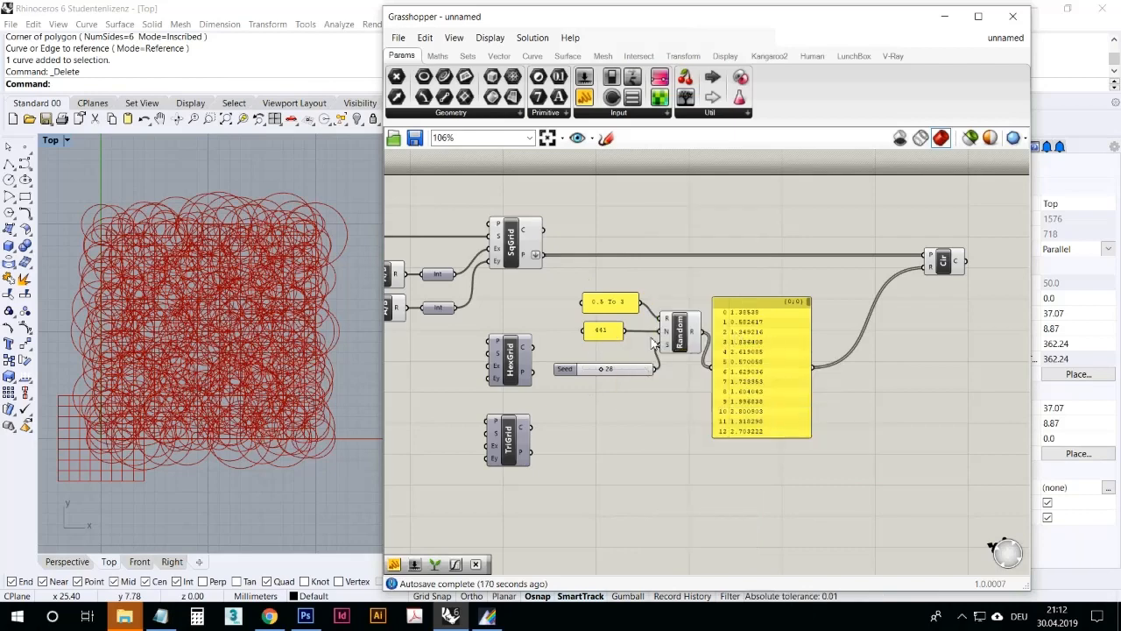
Step: Set the panel for the Random component's number of values to 100 and inspect the circles
double_click(613, 331)
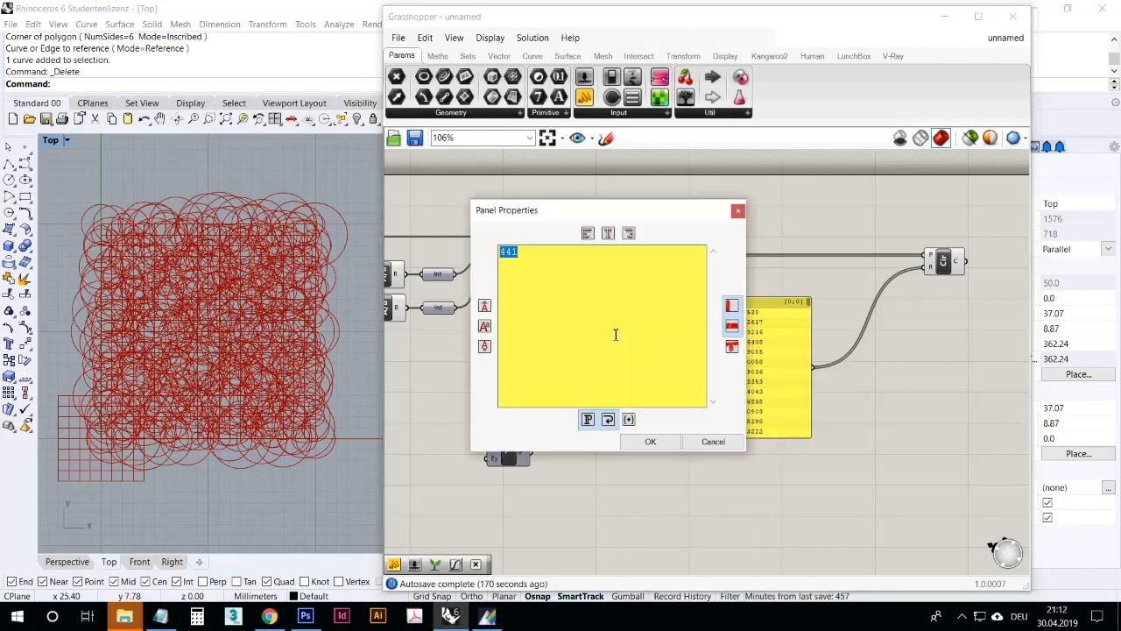
text(100)
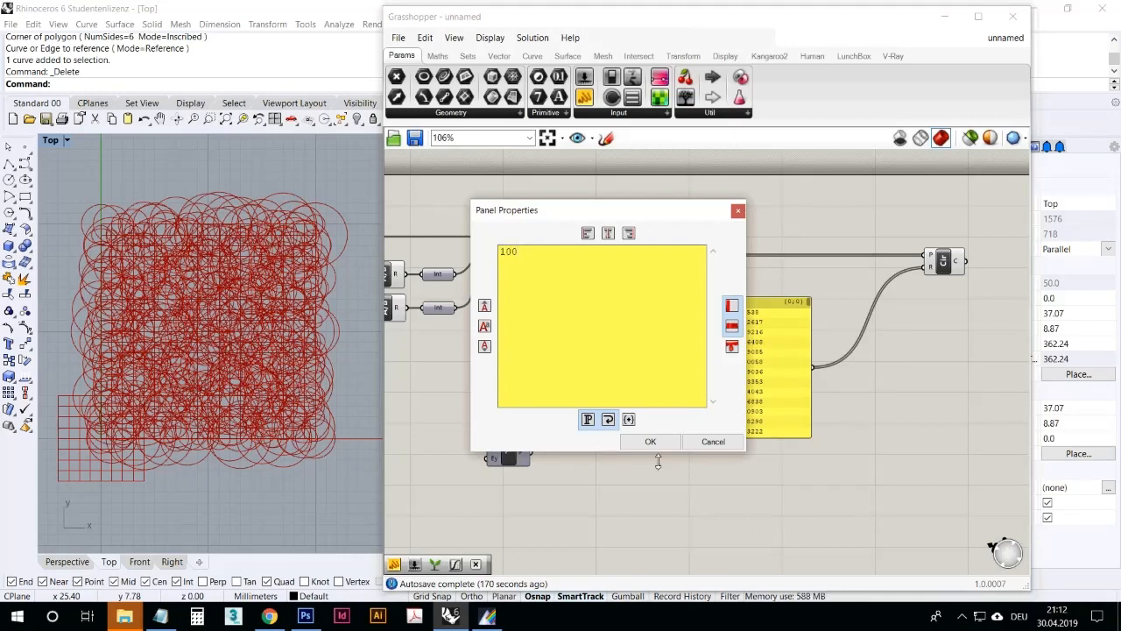
click(655, 444)
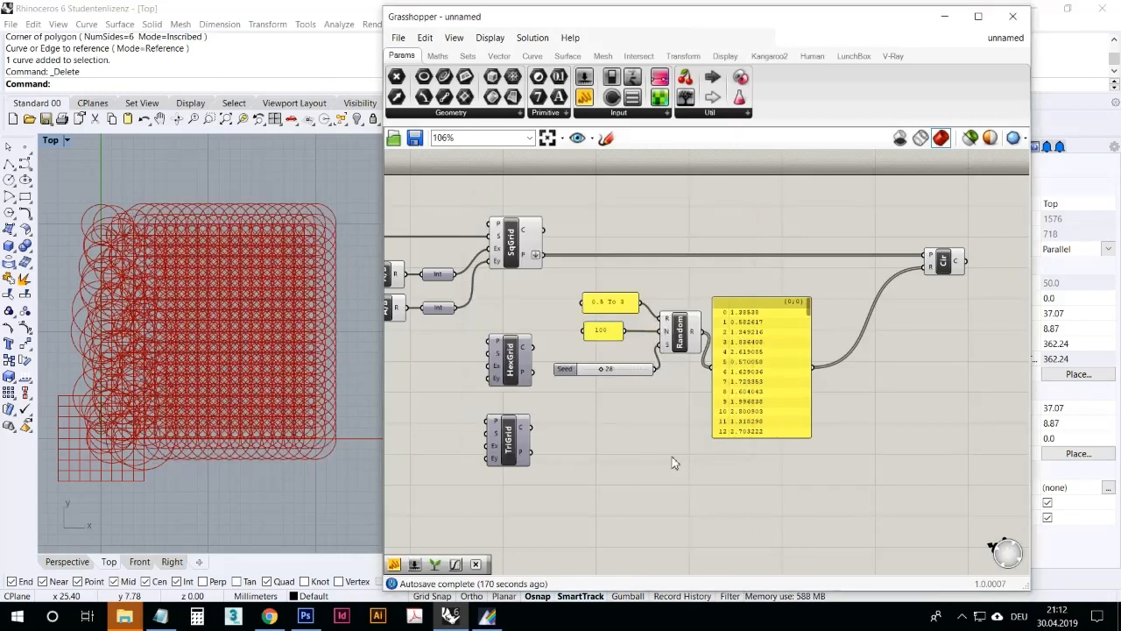
right_drag(180, 342, 222, 344)
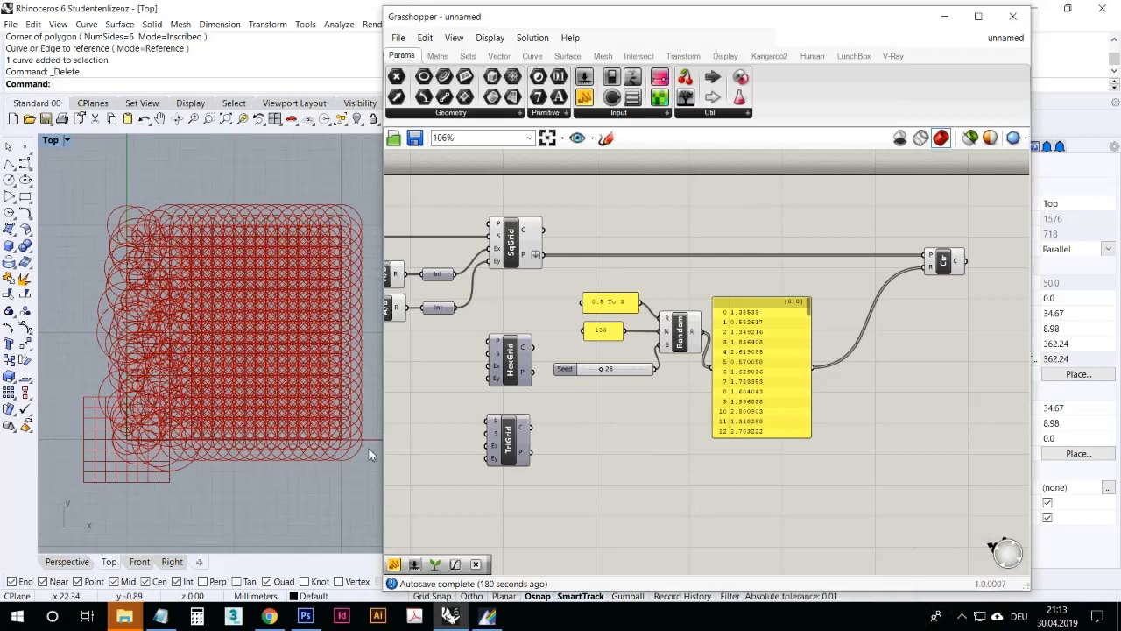
Step: Set the Random component's value count back to 441 in its number panel
click(611, 336)
double_click(611, 335)
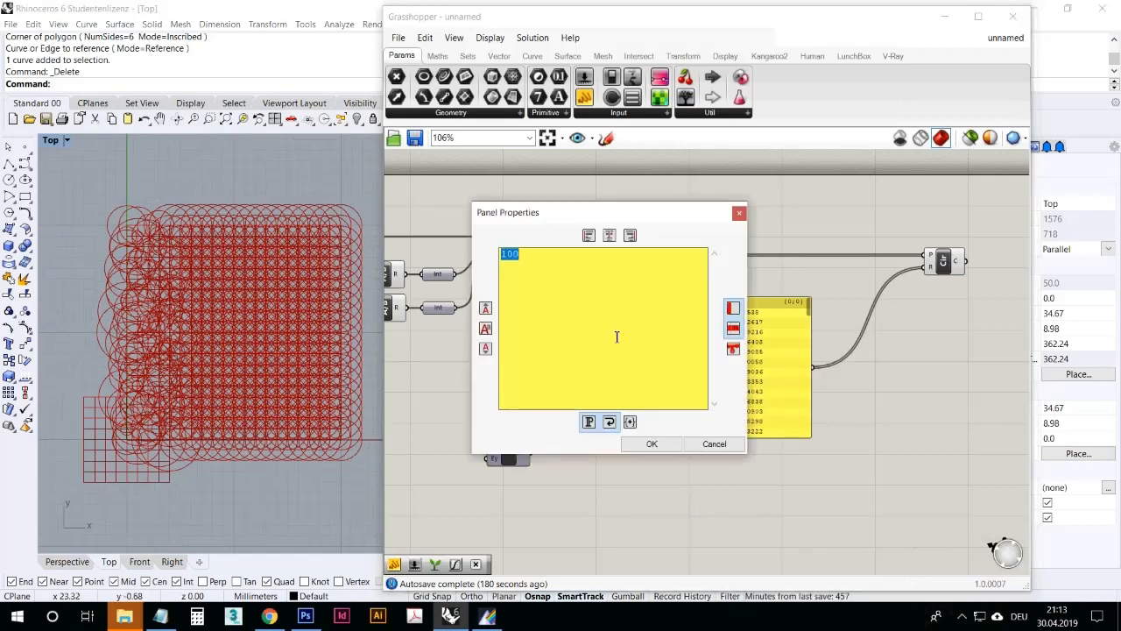
text(441)
click(651, 444)
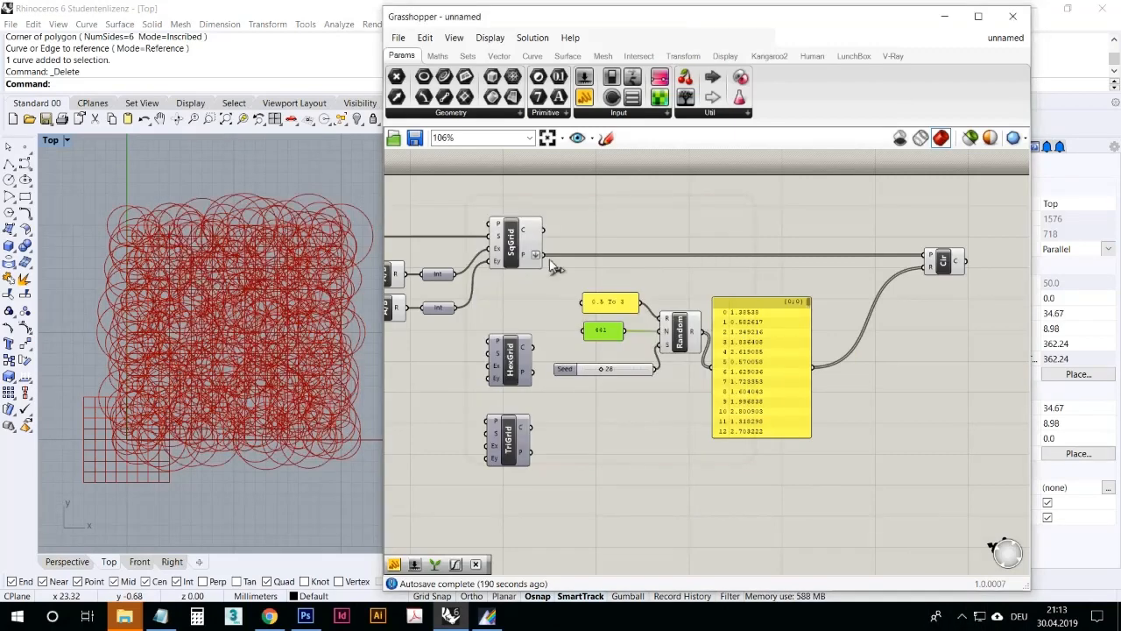
Step: Set the slider controlling the square grid's cell size to 0.9
mouse_move(526, 261)
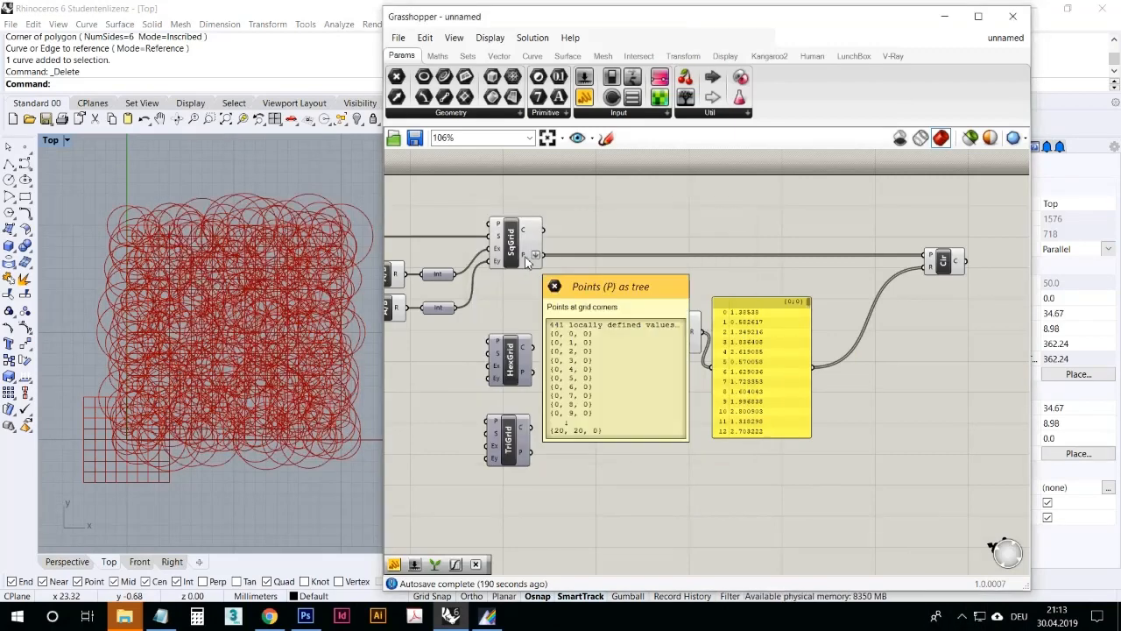
right_drag(531, 317, 680, 327)
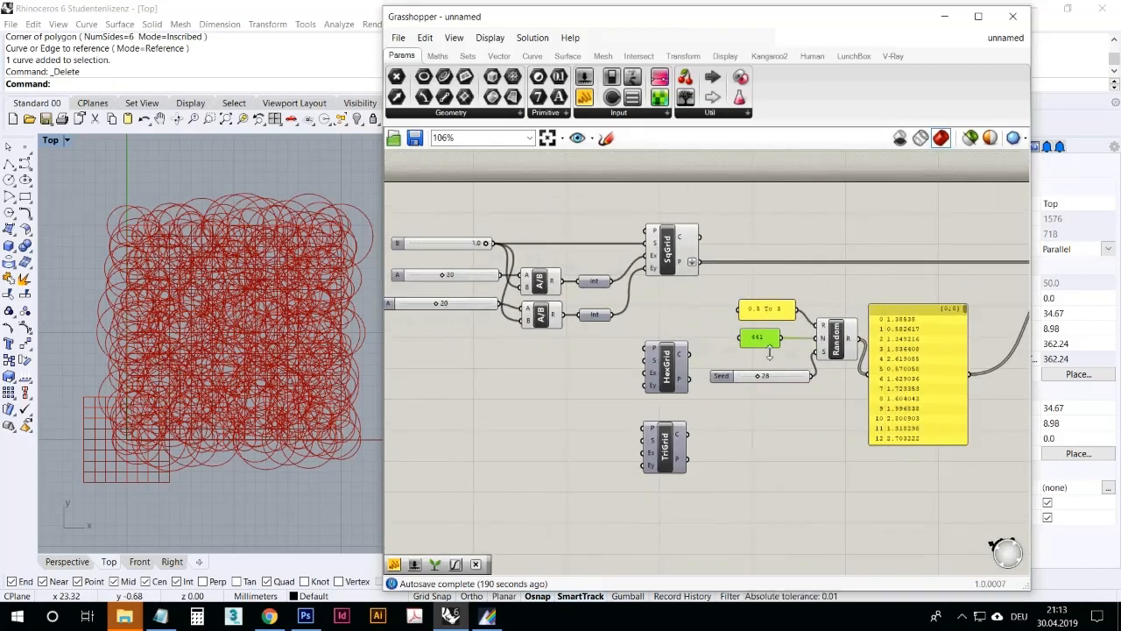
mouse_move(488, 244)
mouse_down()
mouse_move(469, 254)
mouse_move(478, 252)
mouse_up()
click(558, 351)
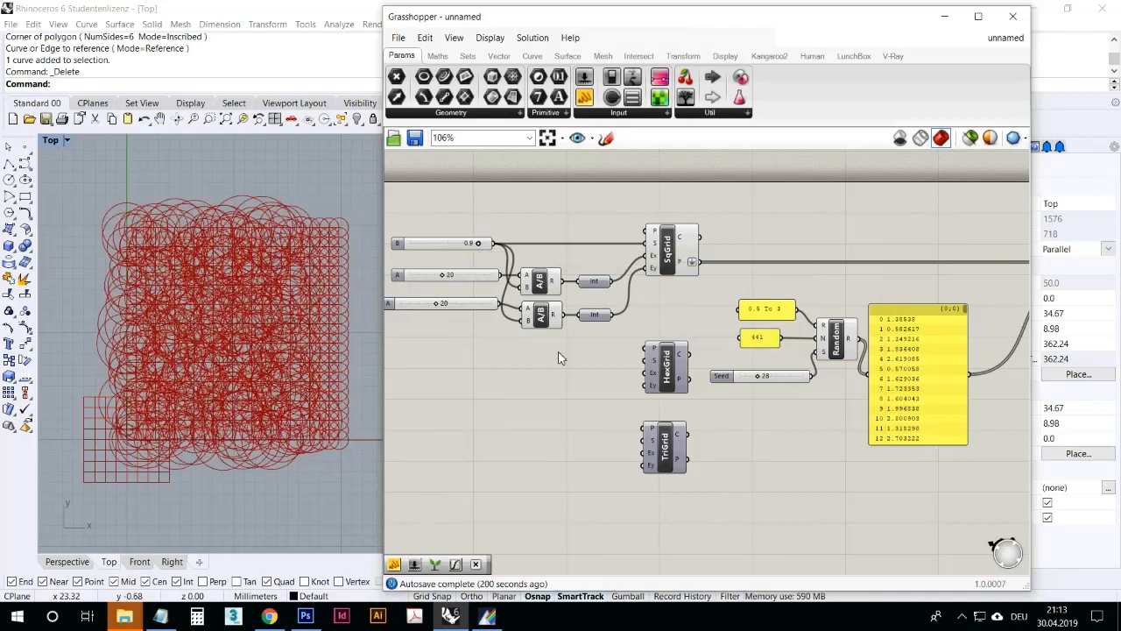
Step: Add a List Length component above the Random component and connect the flattened SqGrid points output to its list input
right_drag(788, 410, 637, 395)
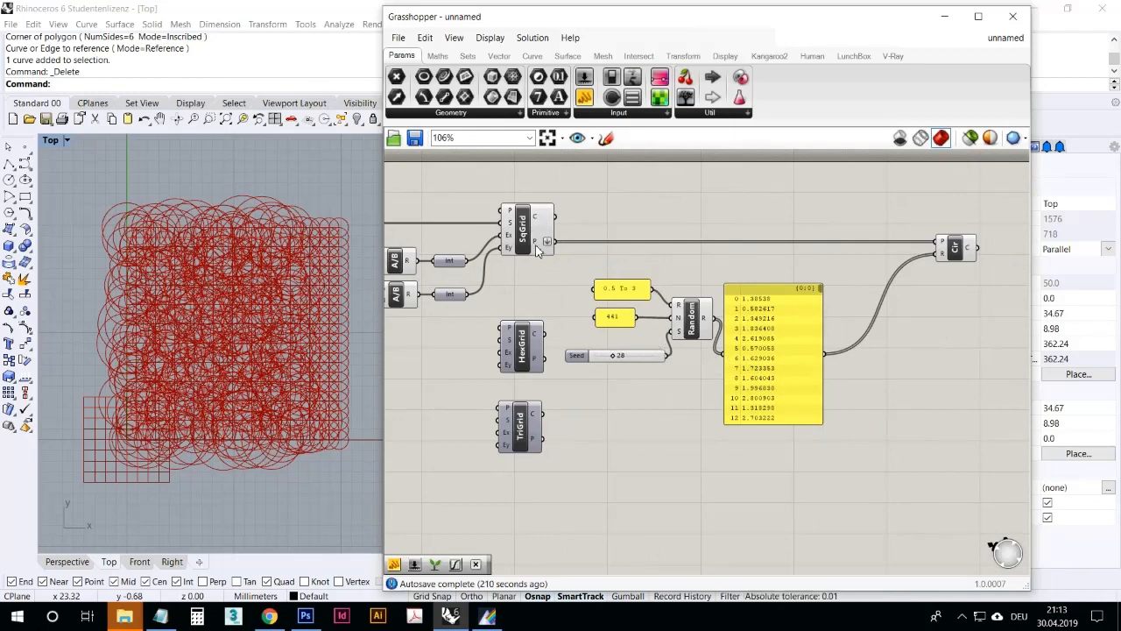
mouse_move(538, 251)
click(468, 56)
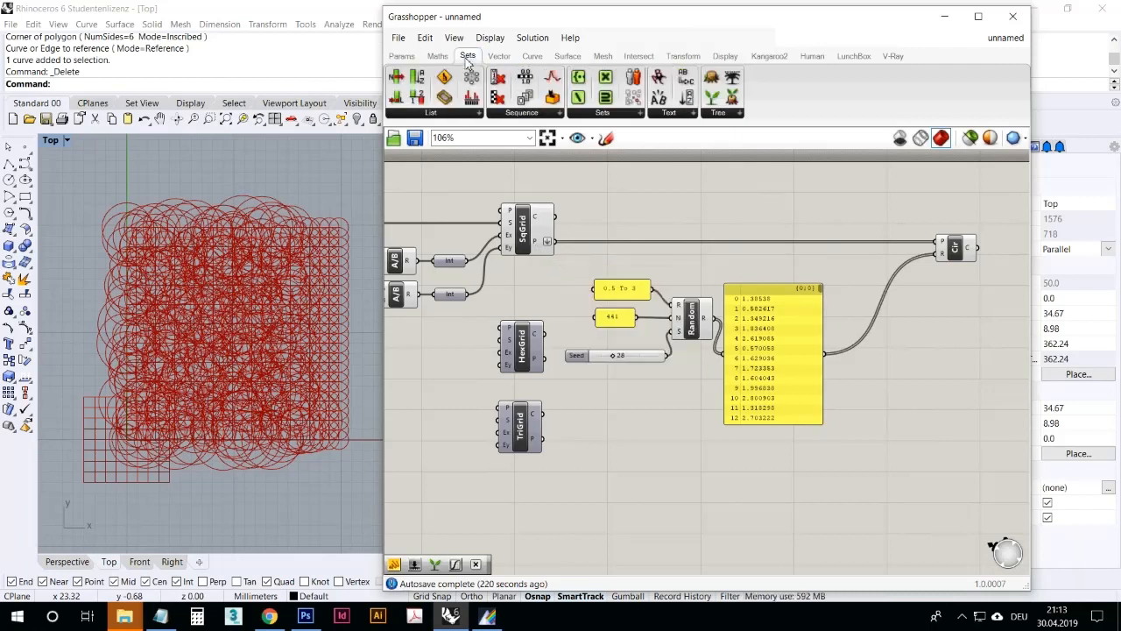
click(435, 114)
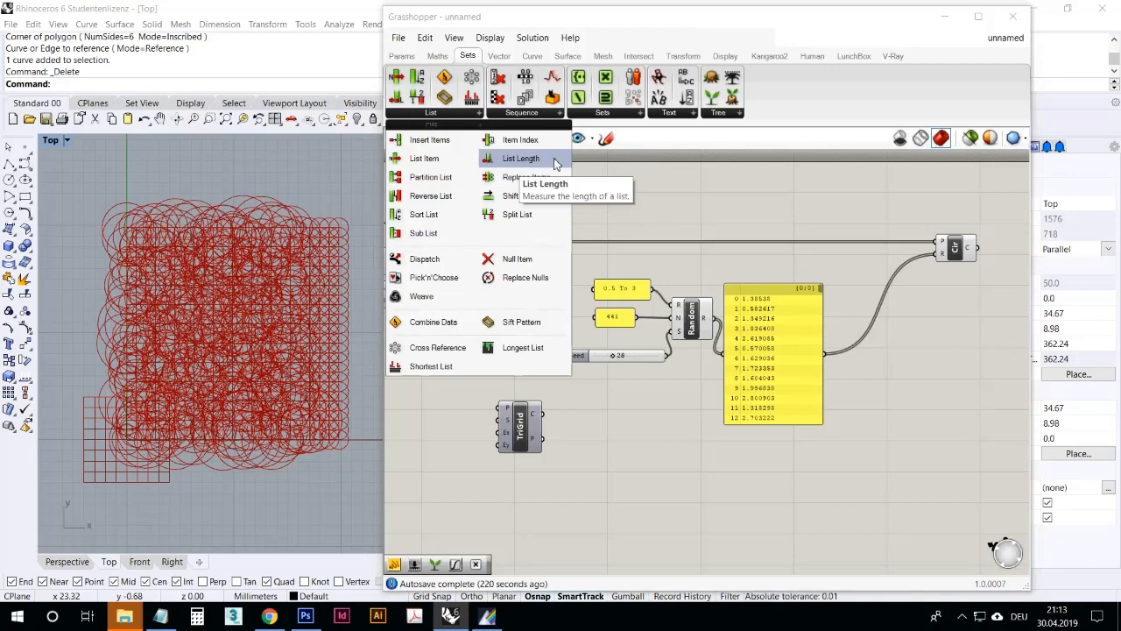
drag(534, 164, 618, 213)
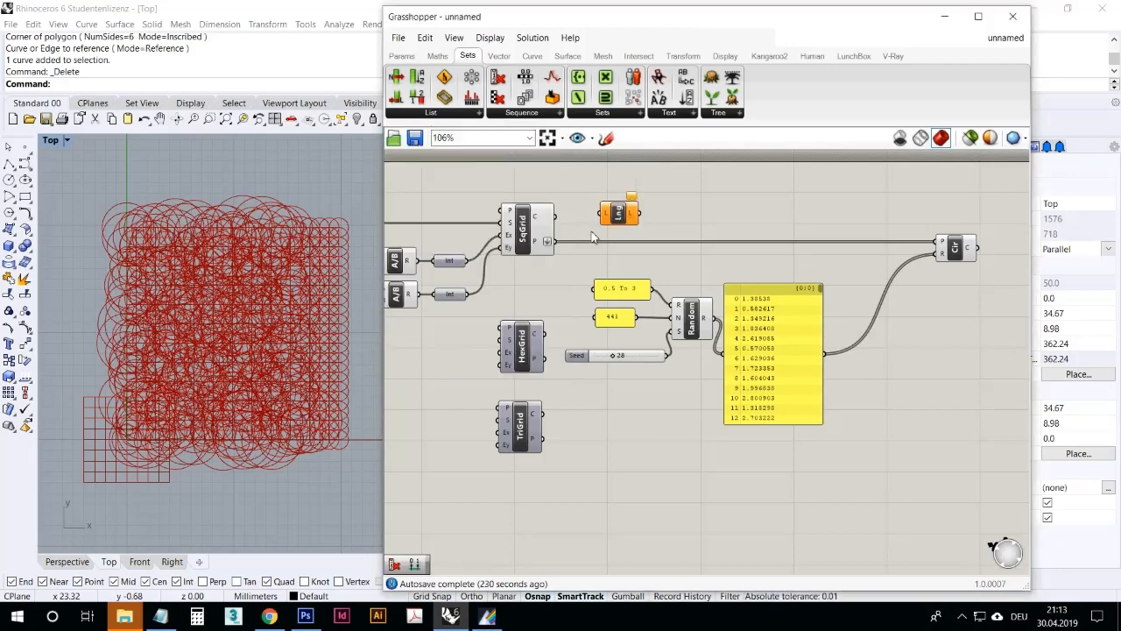
drag(554, 241, 611, 220)
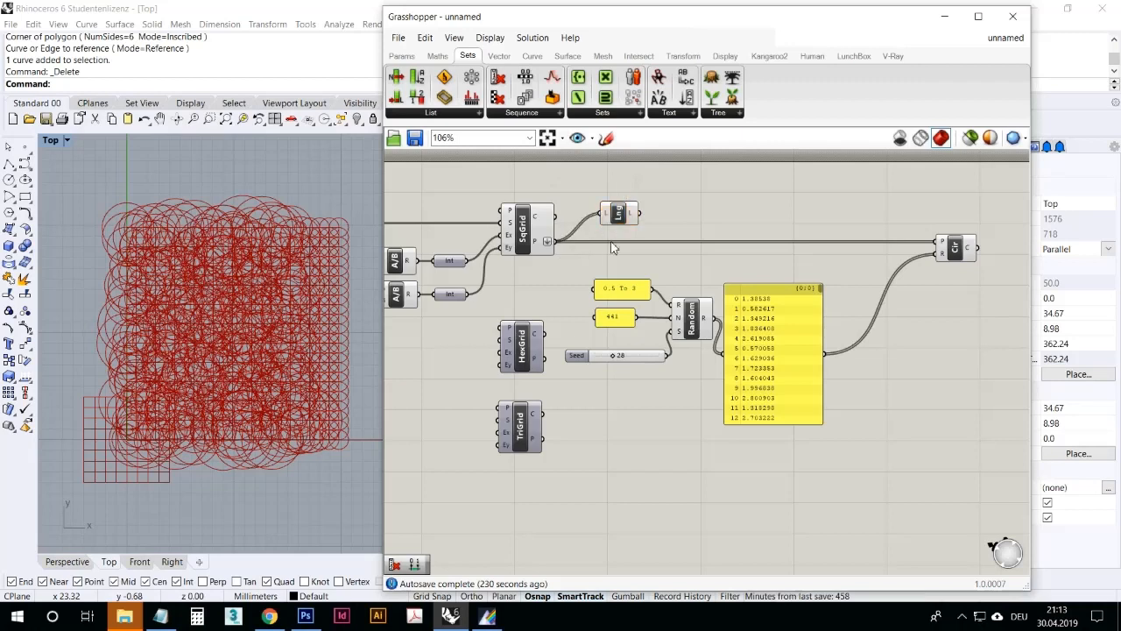
mouse_move(635, 219)
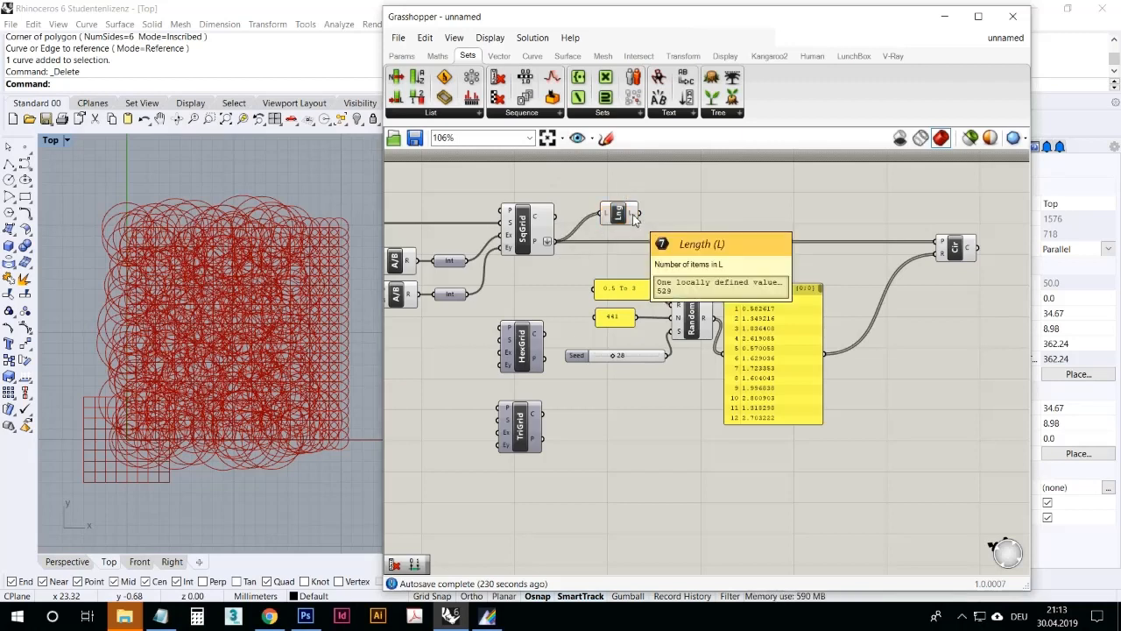
mouse_move(618, 214)
mouse_down()
mouse_move(570, 308)
mouse_move(640, 223)
mouse_move(626, 211)
mouse_up()
mouse_move(643, 207)
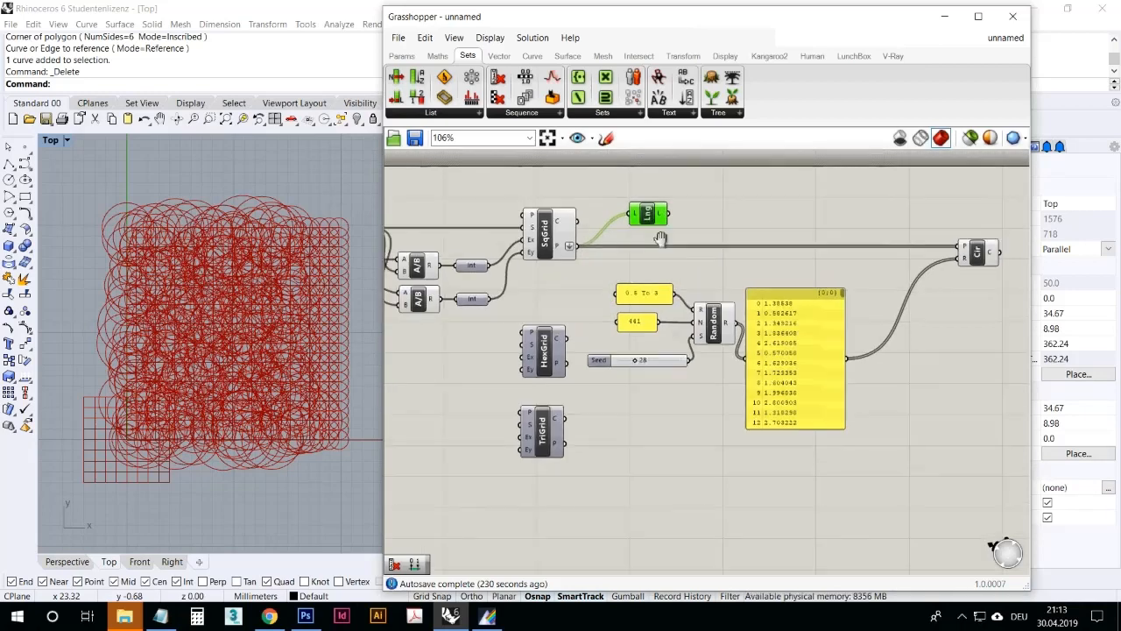
Step: Set the slider controlling the square grid's cell size to 1.0
scroll(543, 265, up, 3)
drag(538, 261, 552, 260)
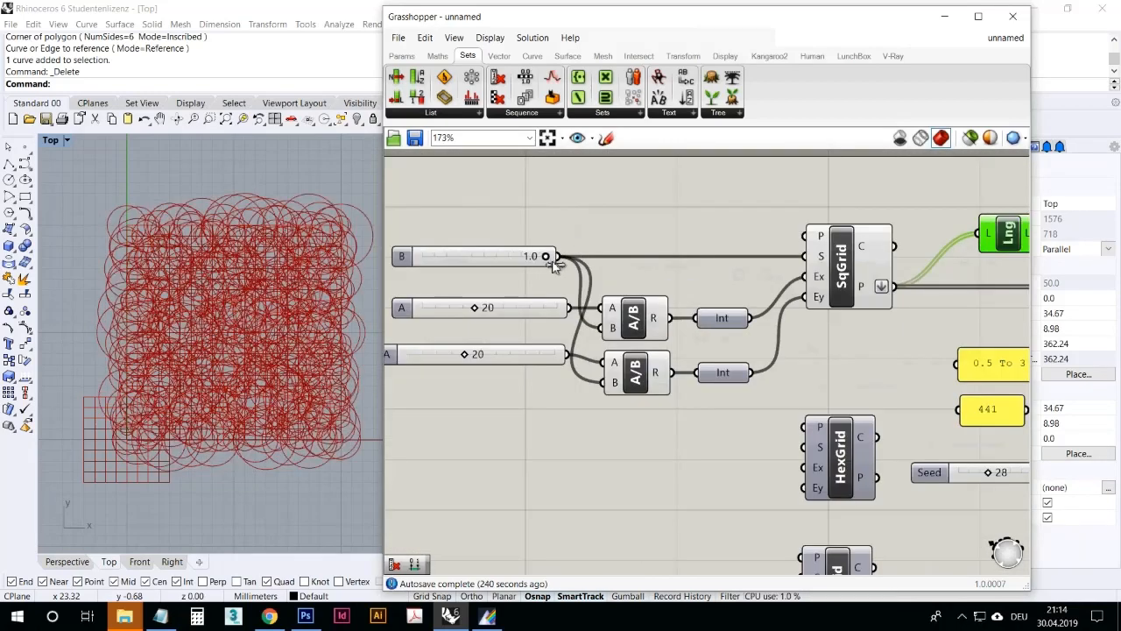
Step: Replace the 441 panel feeding Random's number input with the List Length component, deleting the panel and putting List Length in its place
right_drag(838, 303, 627, 291)
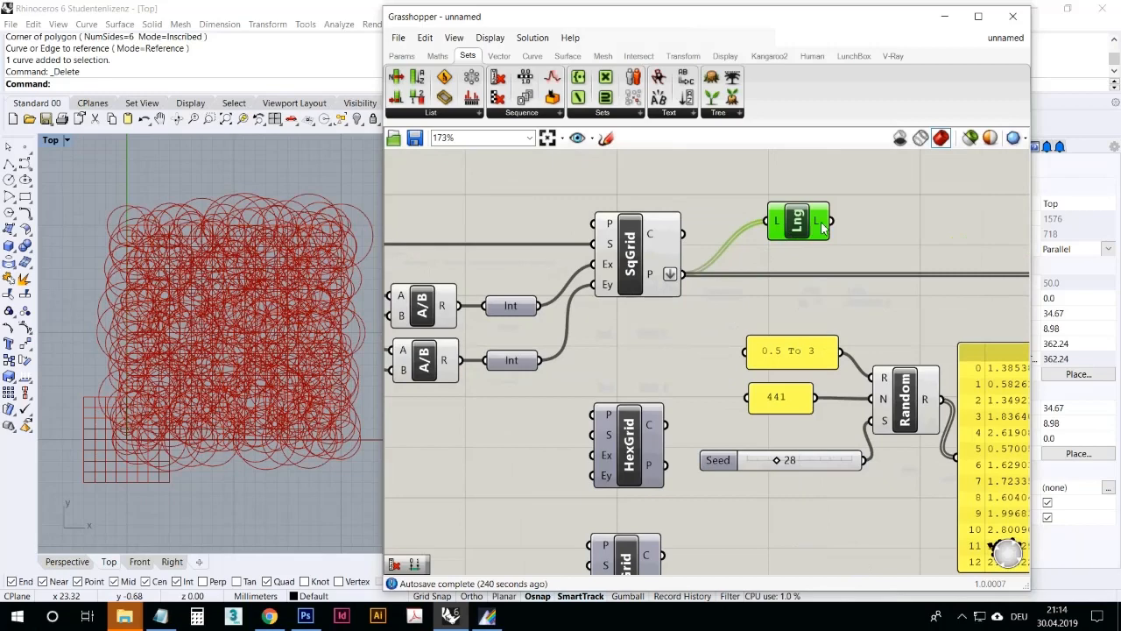
mouse_move(824, 226)
scroll(823, 226, down, 1)
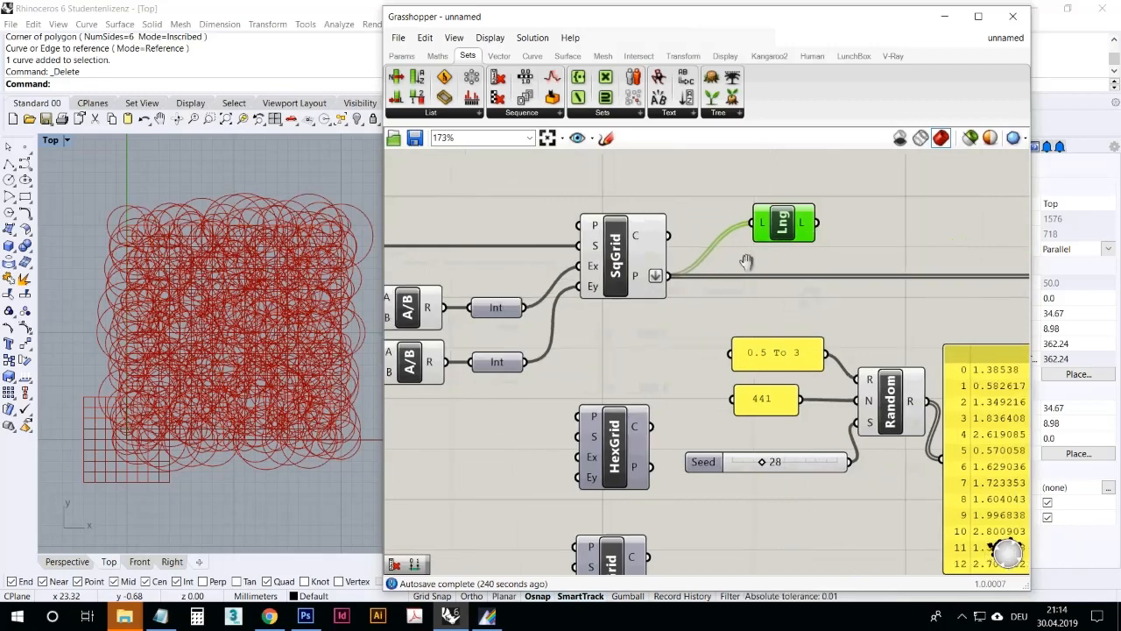
drag(731, 219, 791, 382)
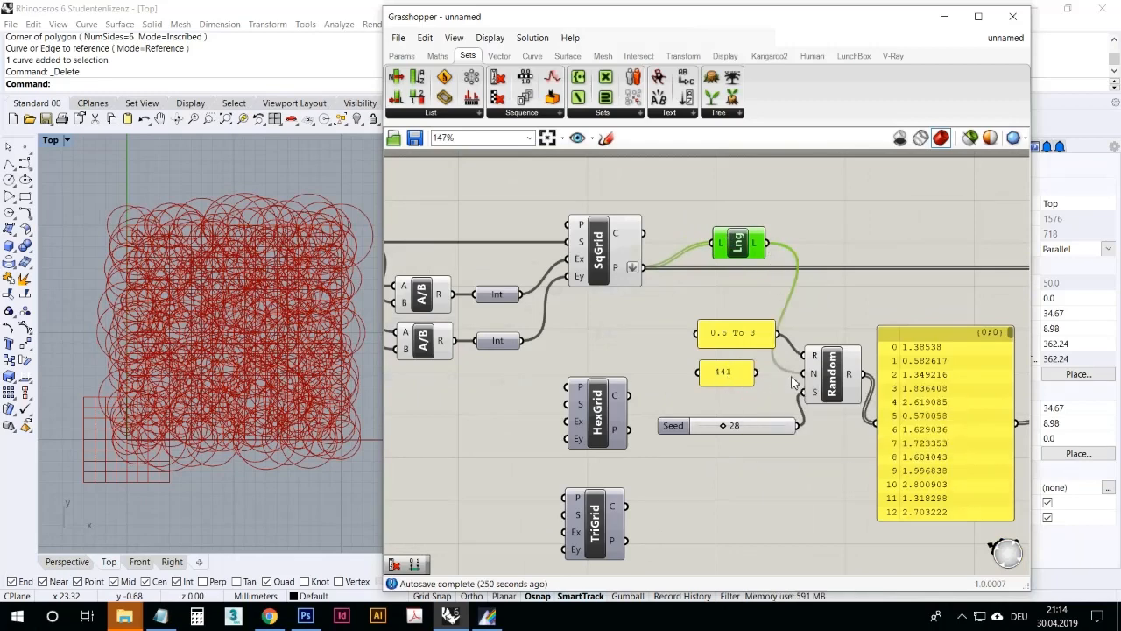
click(740, 376)
key(Delete)
drag(740, 245, 728, 377)
Step: Lower the grid's cell size slider to test the linked random count, and return it to 1.0
right_drag(575, 329, 751, 325)
scroll(693, 309, down, 2)
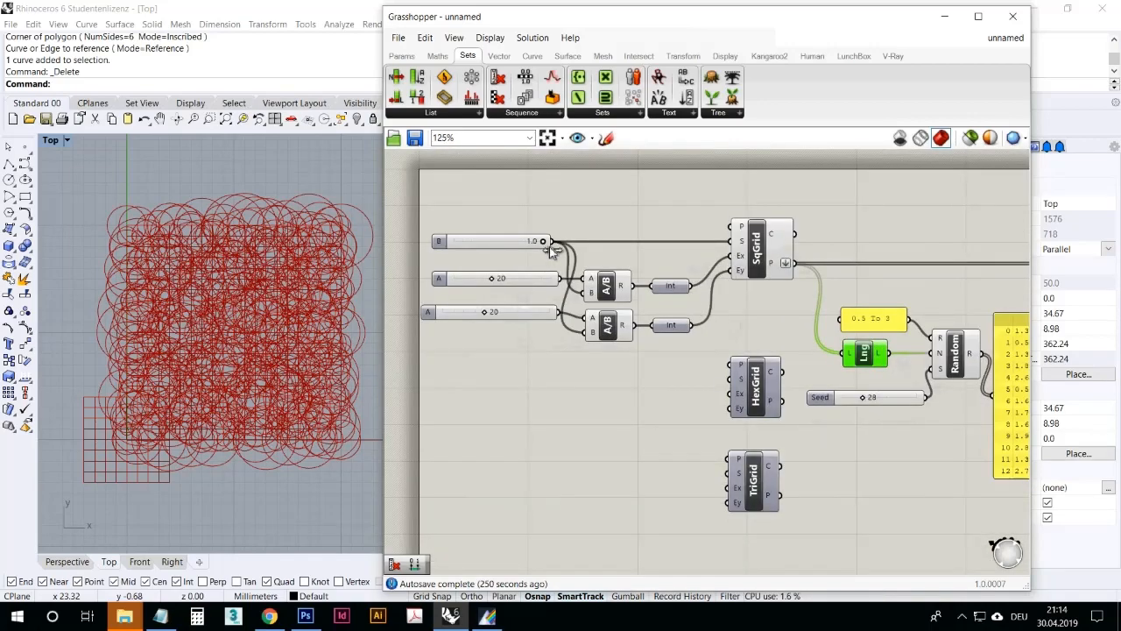
drag(549, 251, 530, 252)
drag(518, 253, 552, 249)
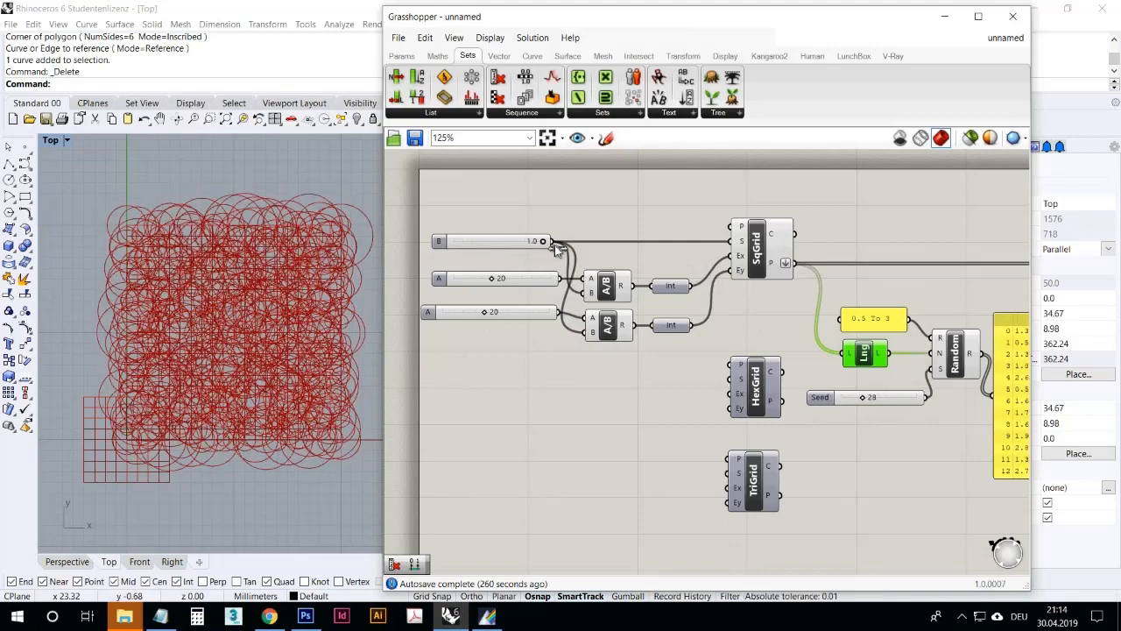
Step: Move the Random component with its inputs, the values panel and the Circle component farther from the square grid
right_drag(905, 338, 599, 302)
drag(784, 333, 816, 318)
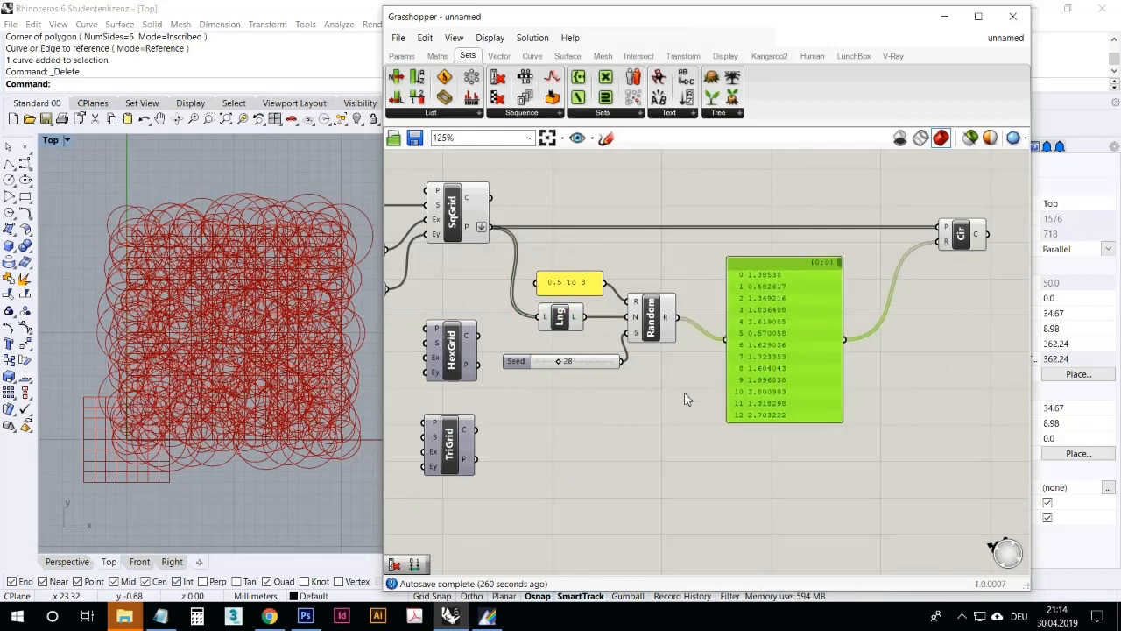
scroll(633, 388, down, 1)
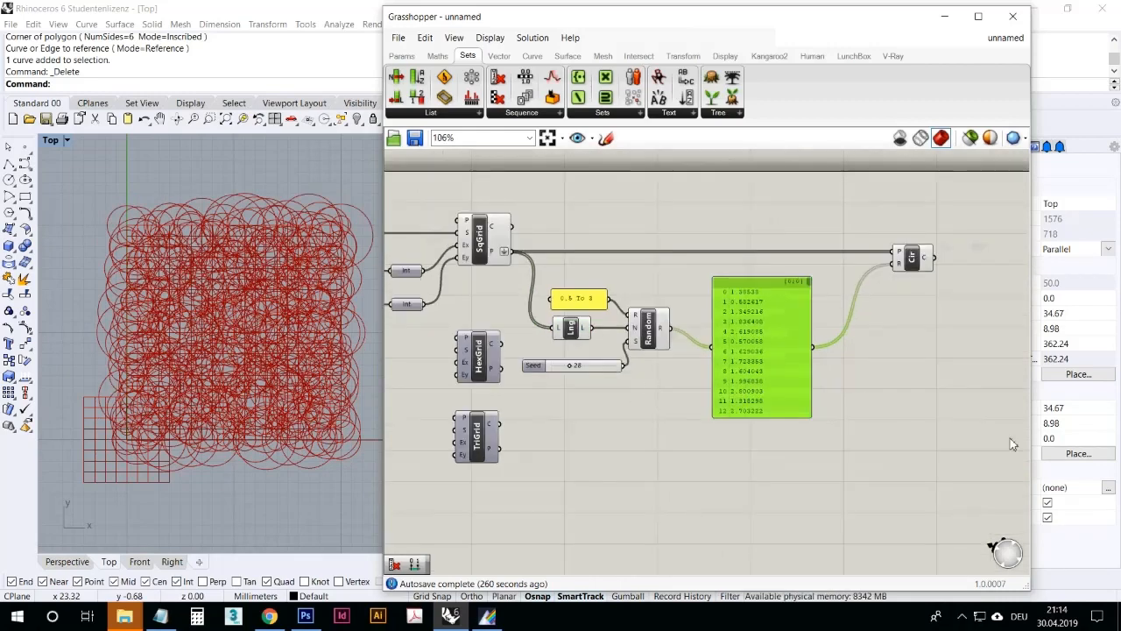
drag(993, 418, 555, 238)
drag(570, 332, 653, 342)
click(883, 229)
drag(997, 274, 992, 256)
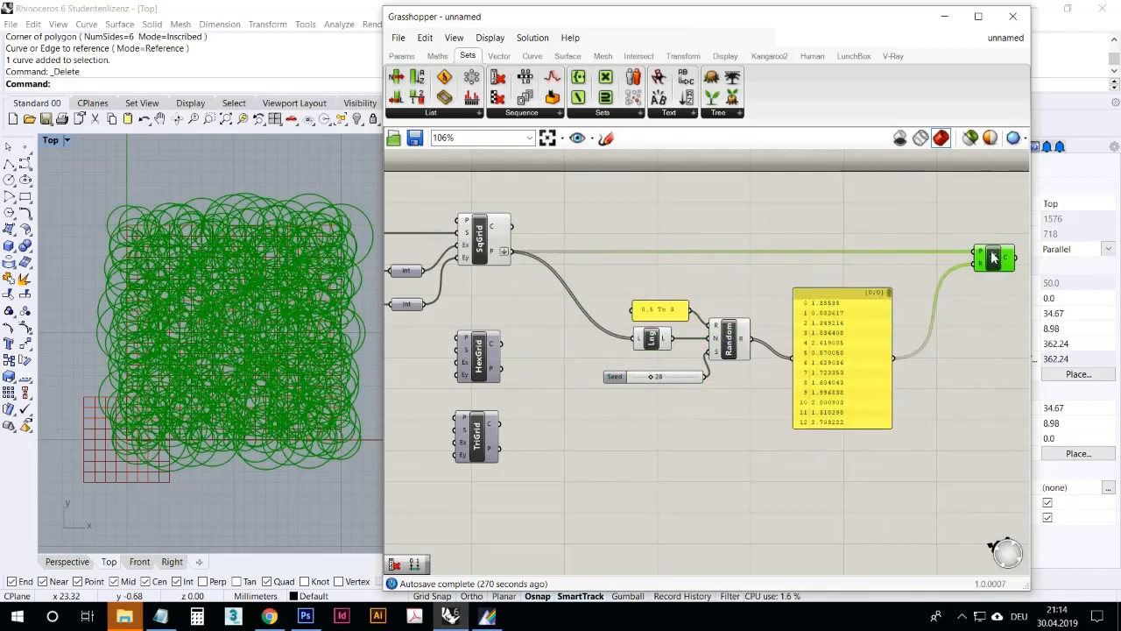
click(755, 188)
Step: Try a Domain parameter above the Random component, fed by the 0.5 To 3 panel
click(437, 55)
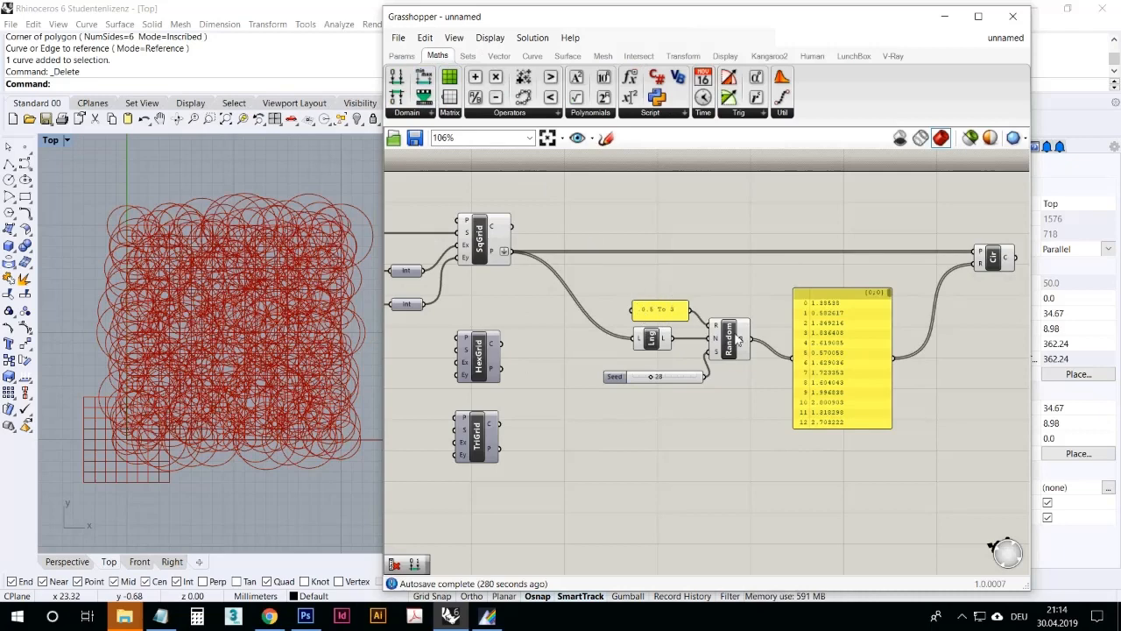
mouse_move(716, 331)
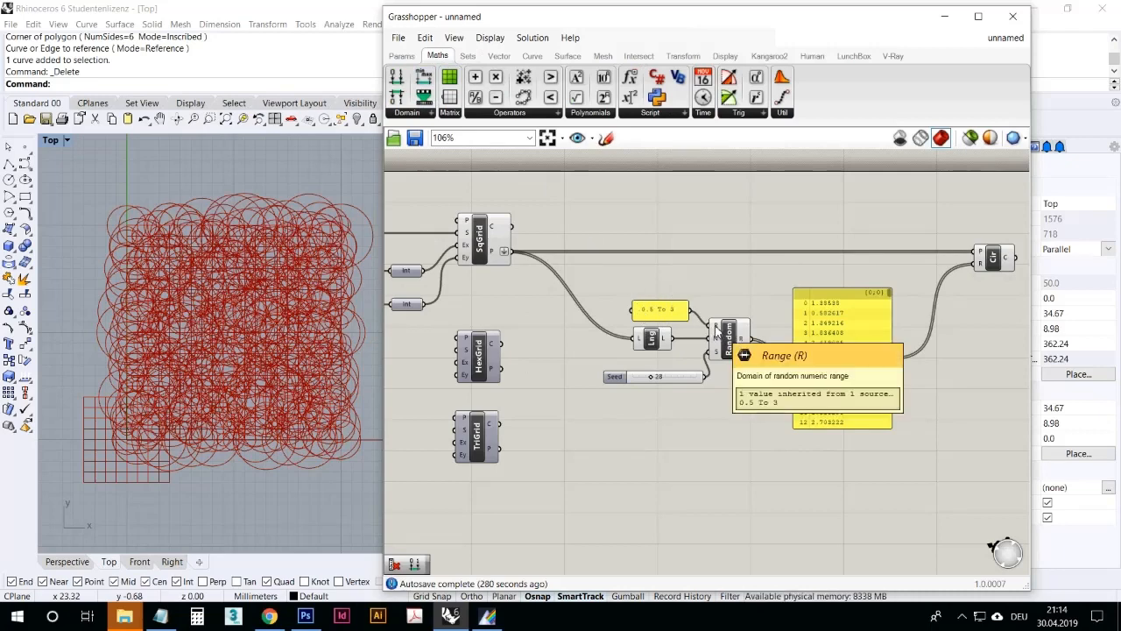
double_click(729, 295)
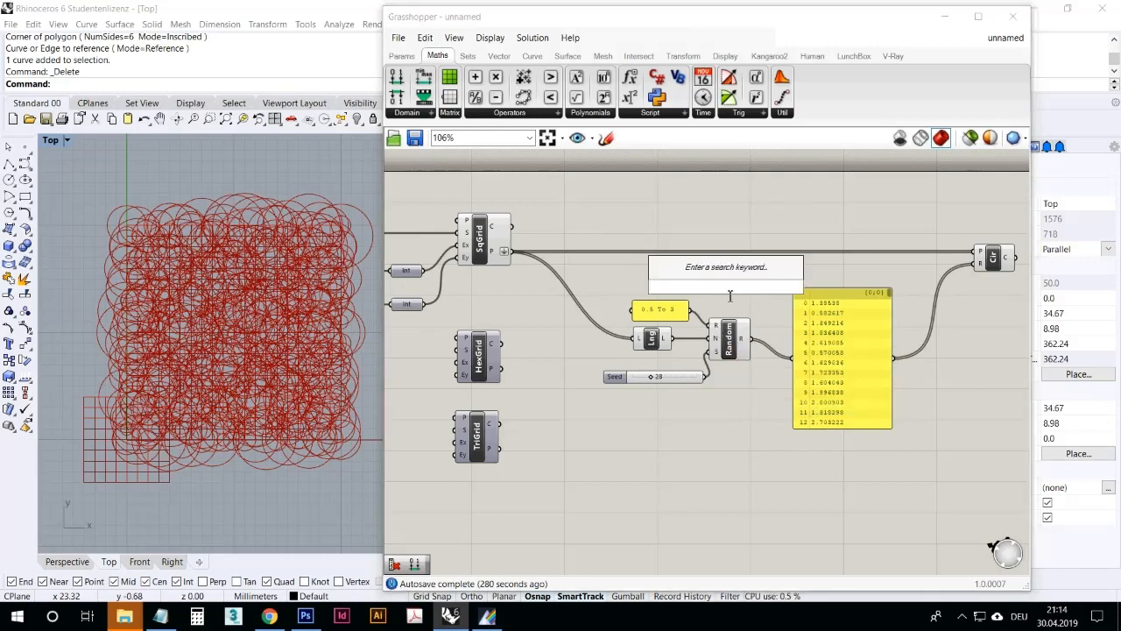
text(domain)
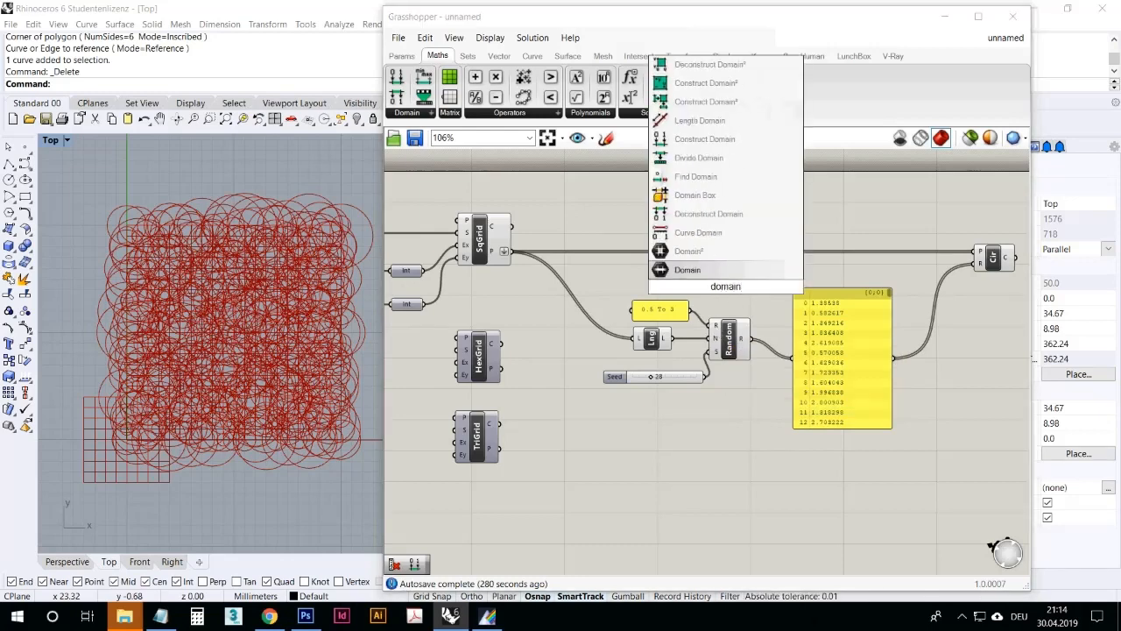
click(692, 270)
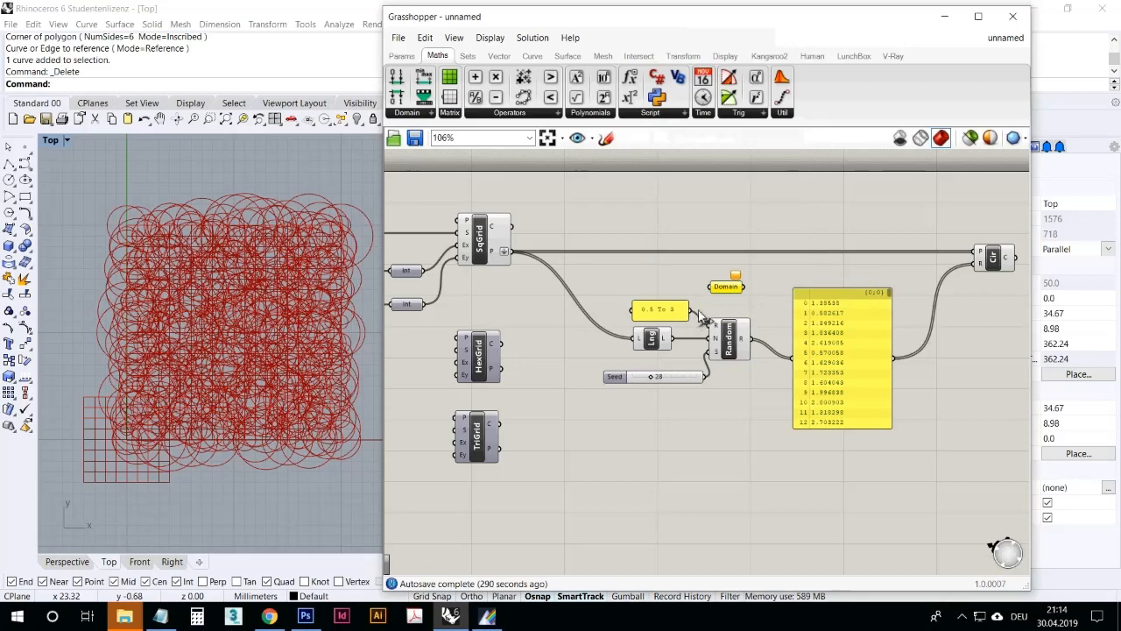
drag(699, 320, 722, 289)
click(724, 284)
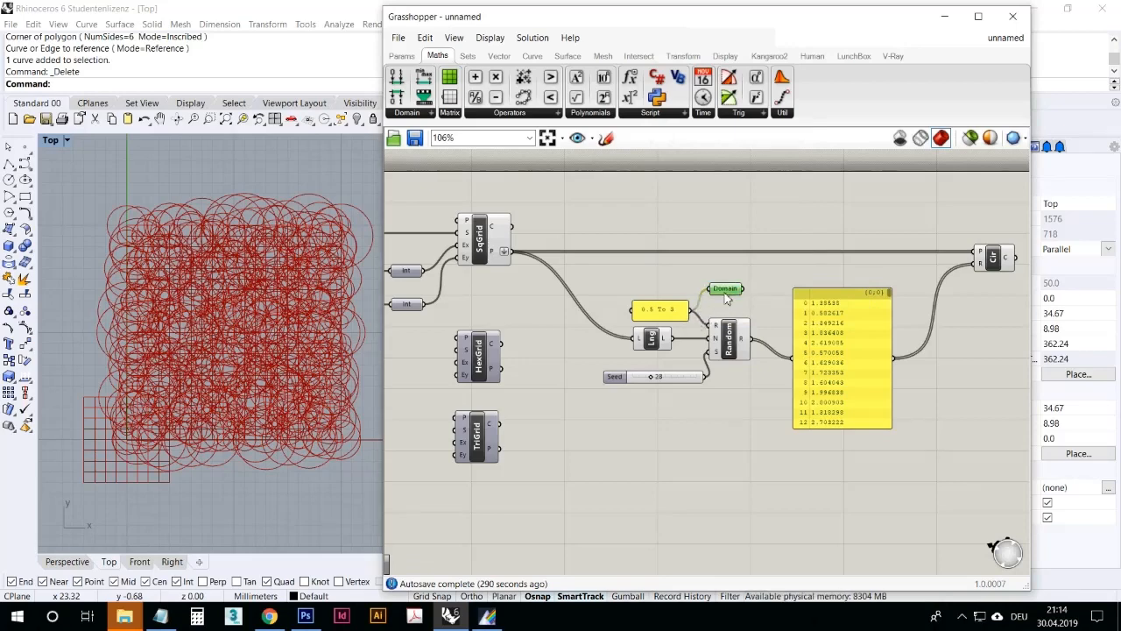
Step: Add a Construct Domain component and place it just above the 0.5 To 3 panel
double_click(724, 283)
text(domain)
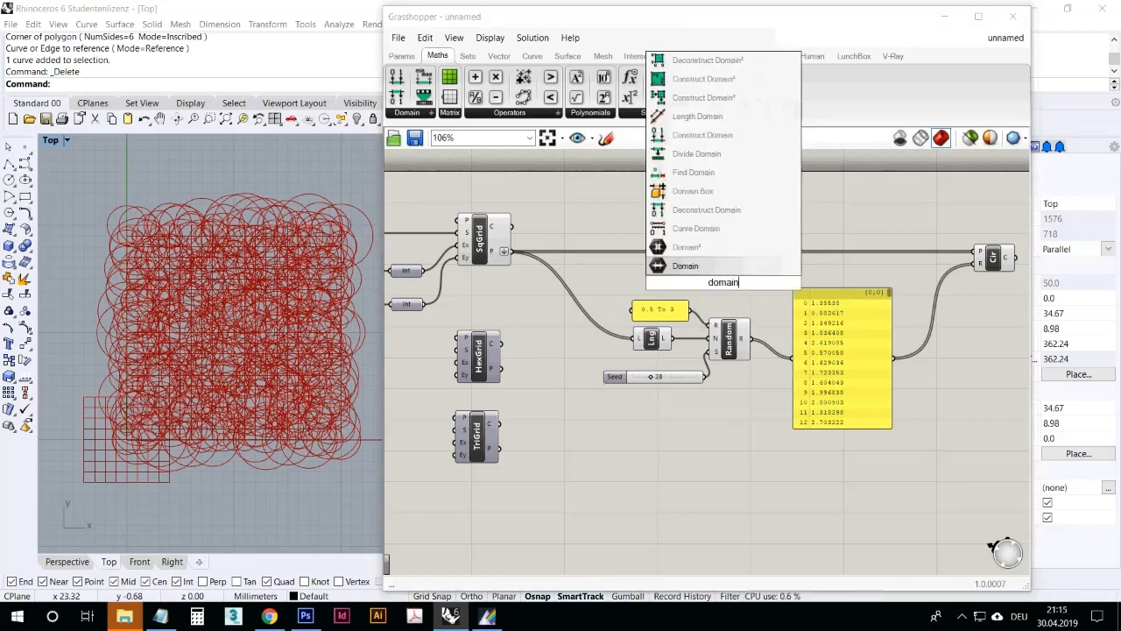
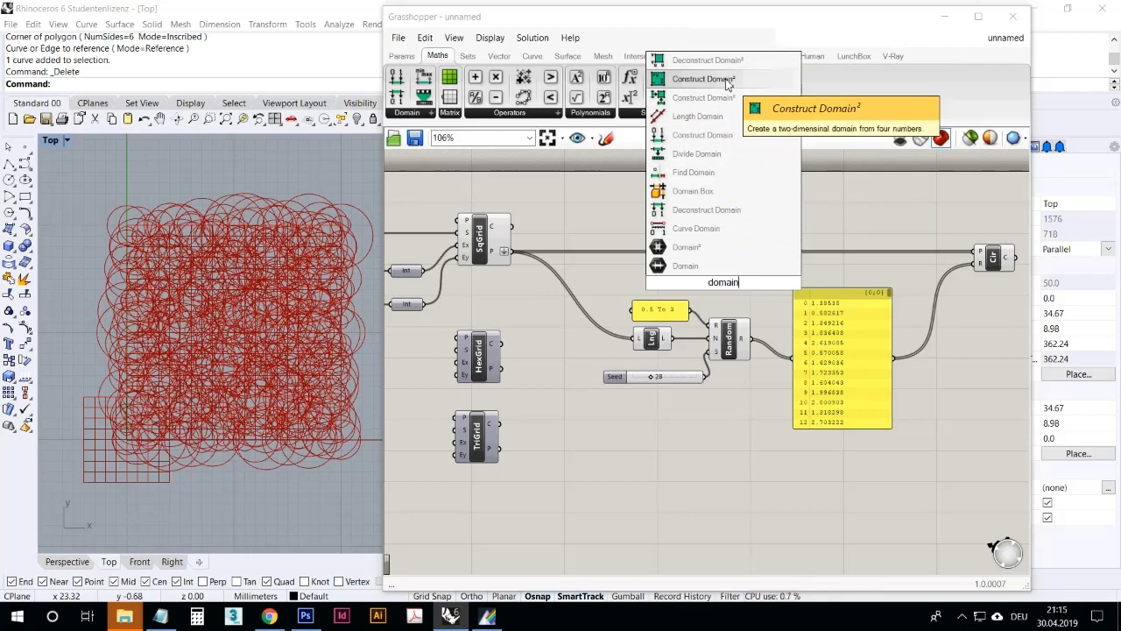
click(718, 135)
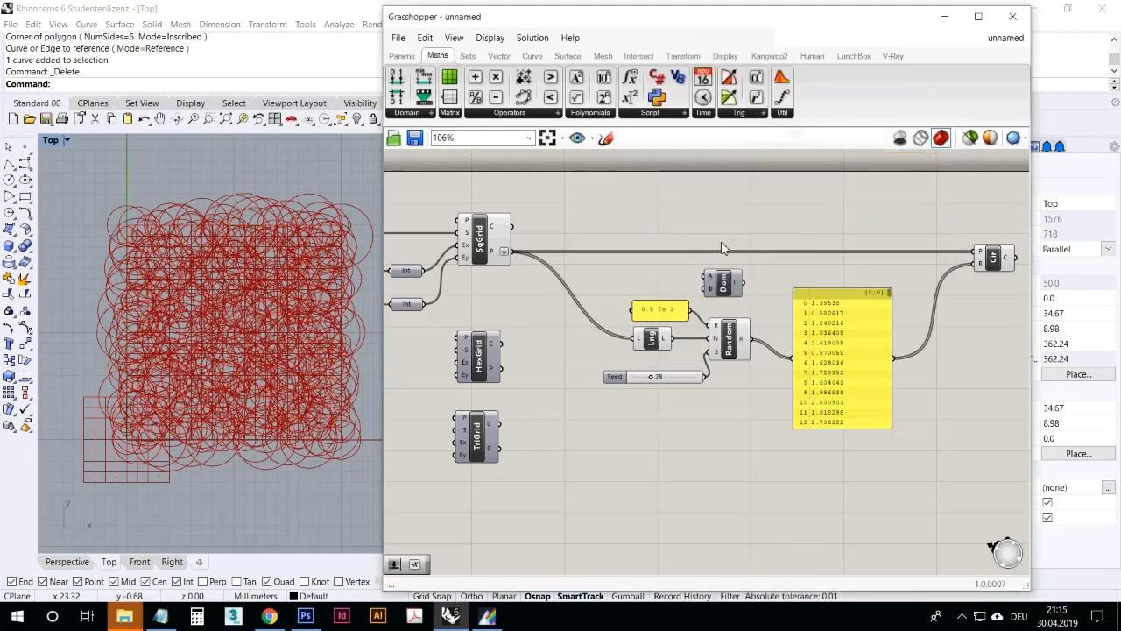
click(715, 293)
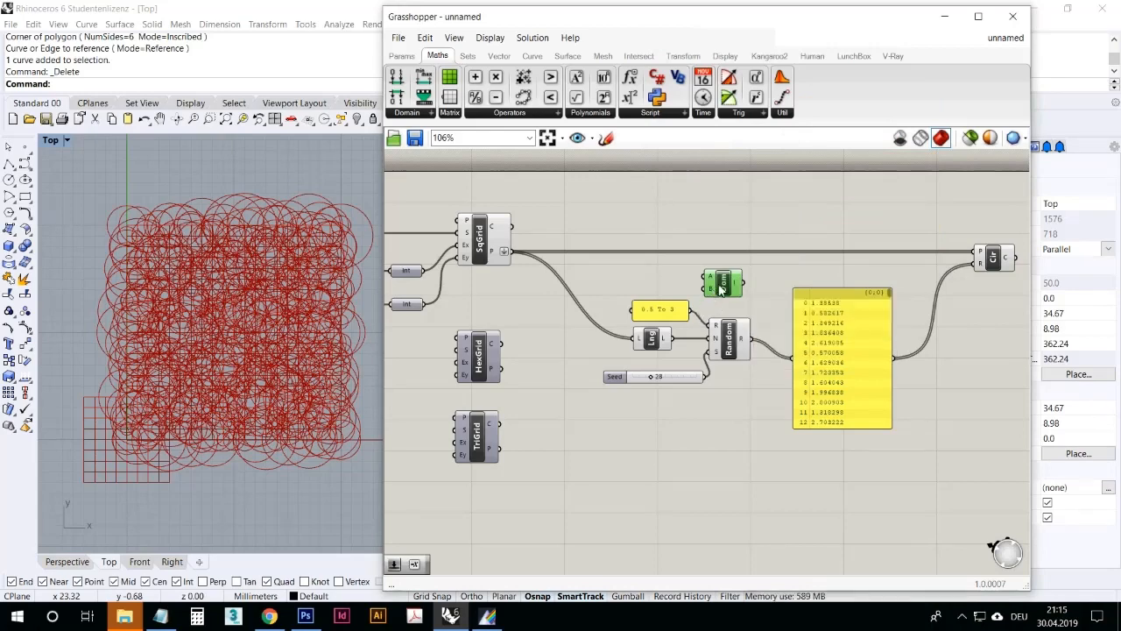
mouse_move(736, 285)
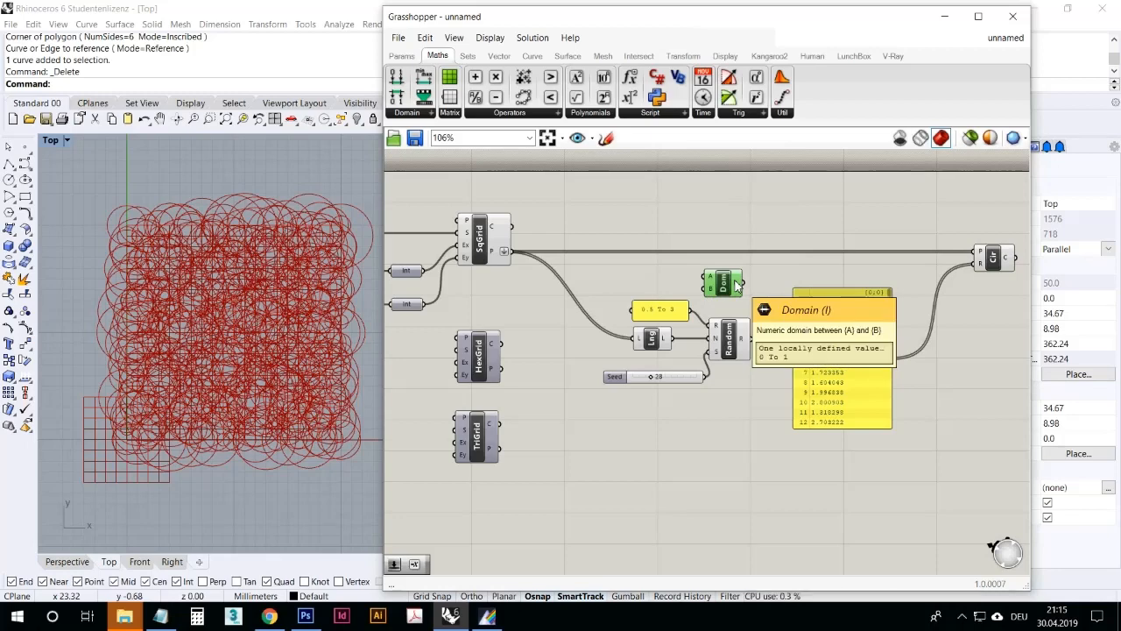
mouse_move(716, 329)
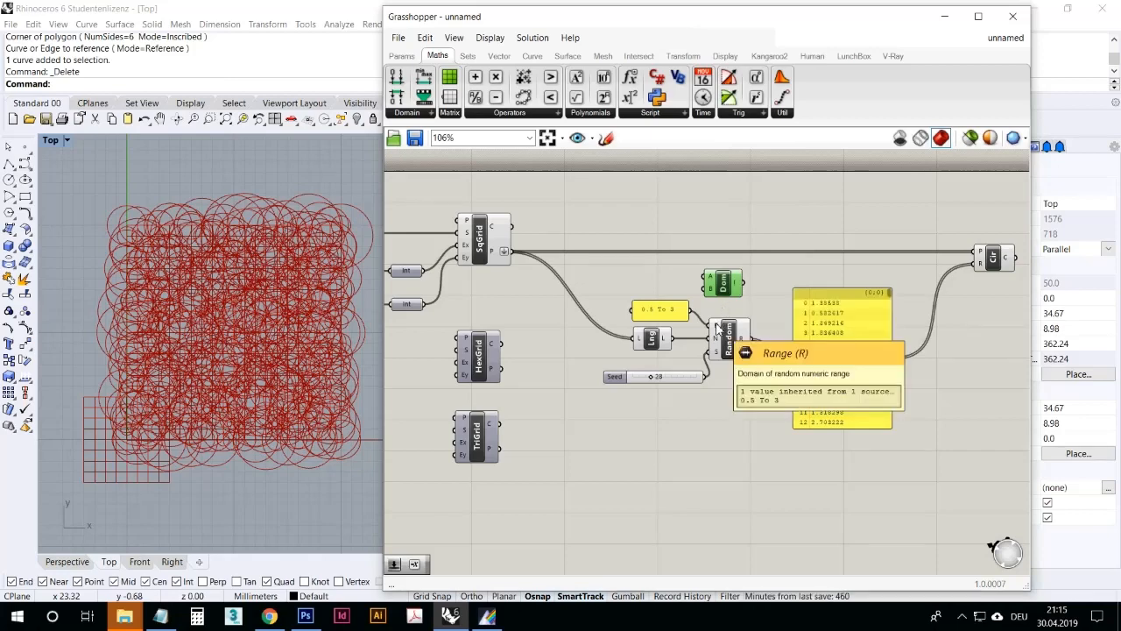
drag(724, 286, 686, 282)
click(712, 291)
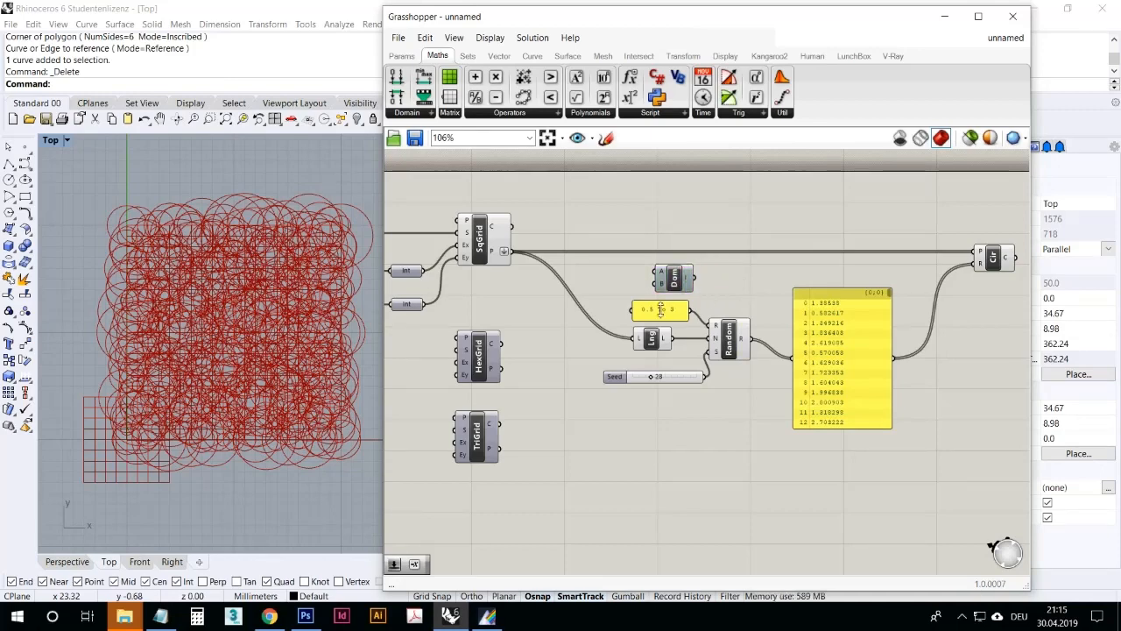
Step: Create two number sliders for Construct Domain, 0.250 into the start input and 0.707 into the end input
click(401, 55)
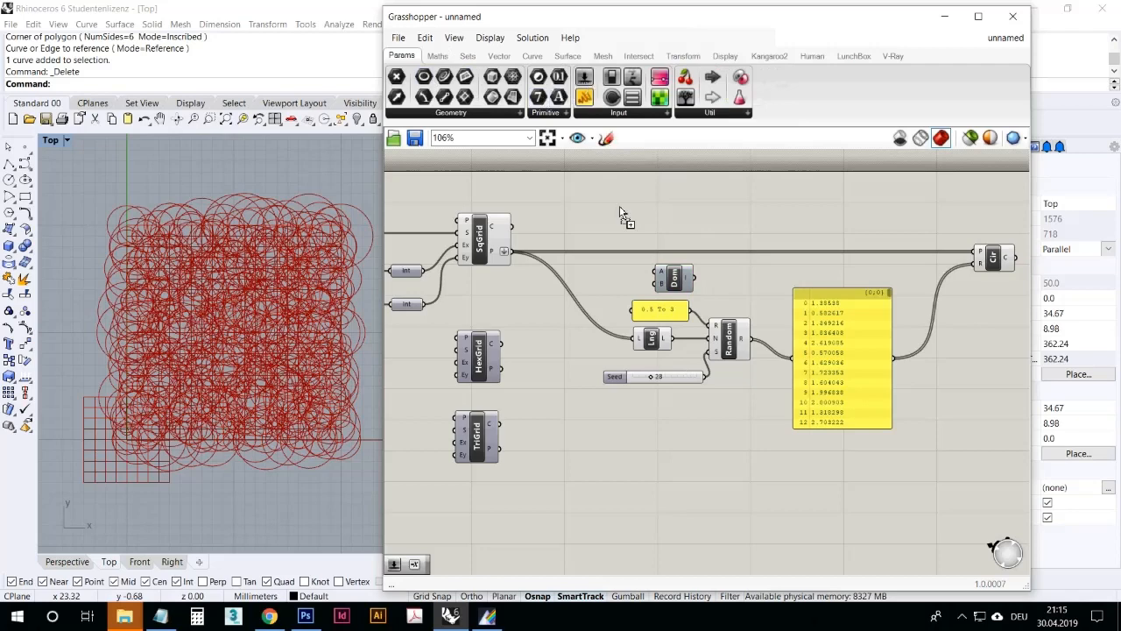
drag(620, 214, 655, 272)
drag(624, 276, 658, 283)
key(ctrl+c)
key(ctrl+v)
drag(570, 285, 603, 292)
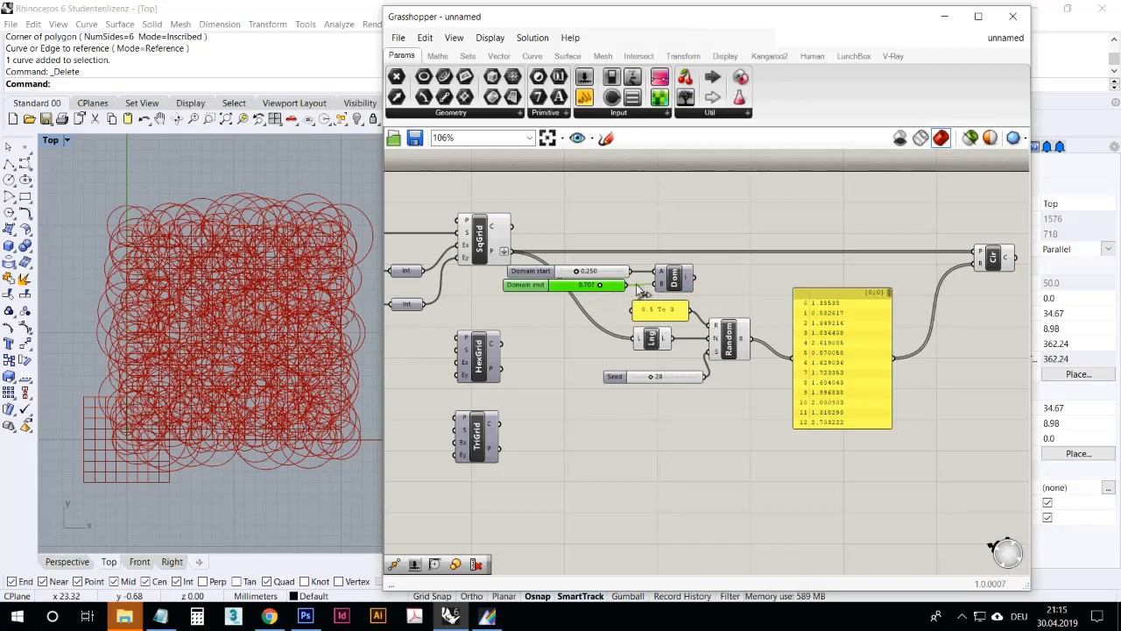
Step: Connect Construct Domain's output to Random's range input and delete the 0.5 To 3 panel it replaces
scroll(615, 279, up, 3)
mouse_move(743, 289)
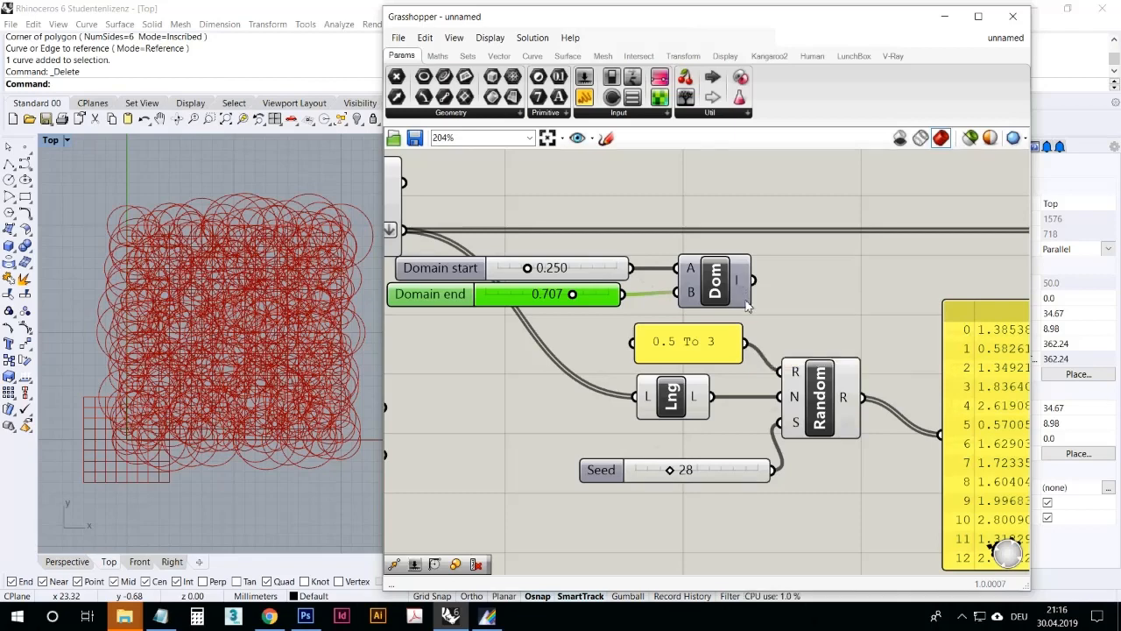
scroll(767, 298, down, 2)
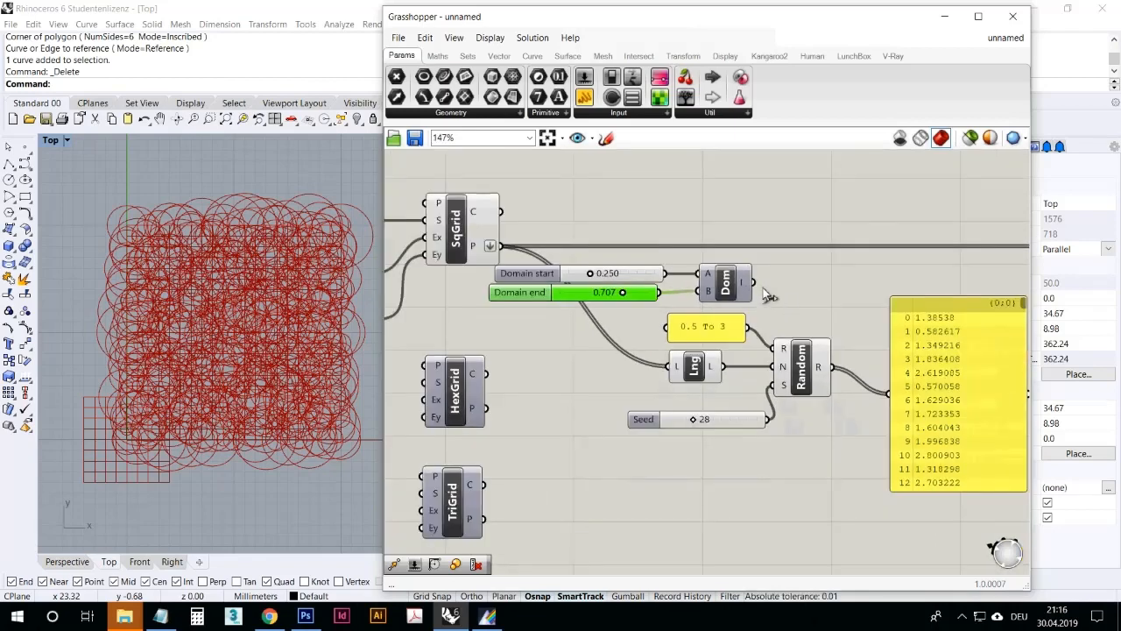
drag(752, 282, 772, 349)
click(716, 328)
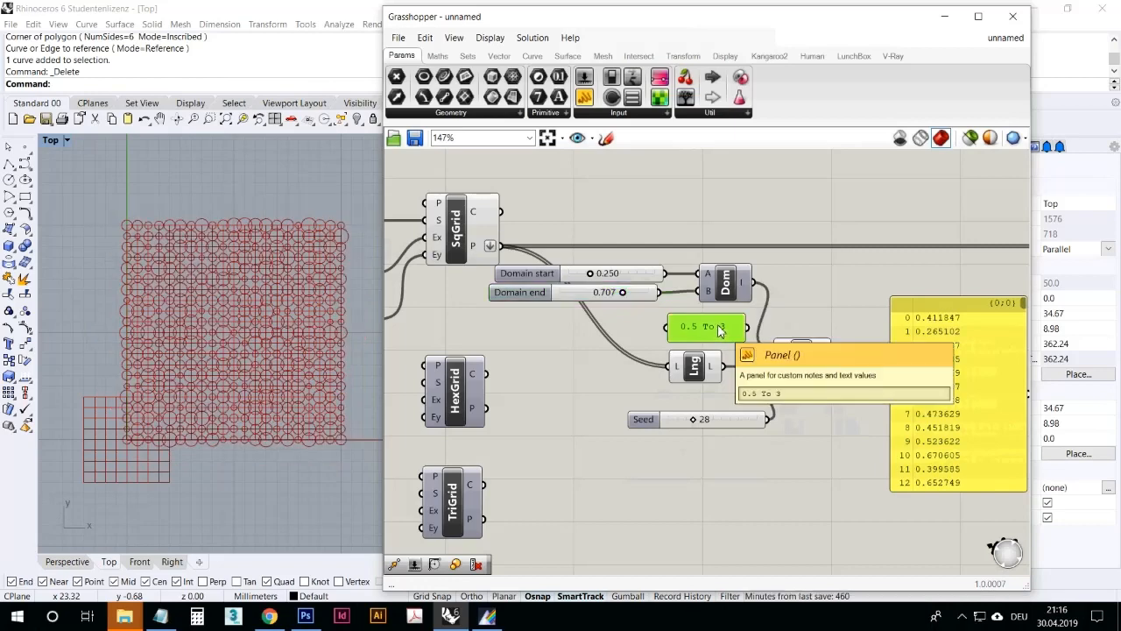
key(Delete)
Step: Set the domain start to 0.128, the domain end to 0.404 and the random seed to 32
drag(706, 315, 592, 326)
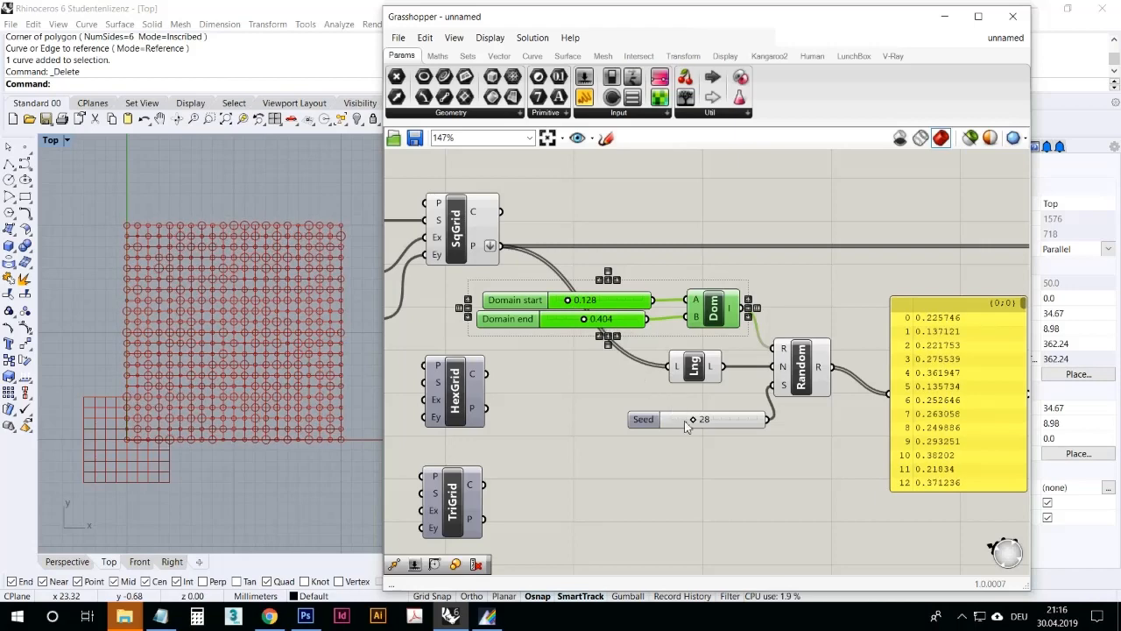
mouse_move(688, 425)
mouse_down()
mouse_move(712, 425)
mouse_move(703, 429)
mouse_up()
click(763, 486)
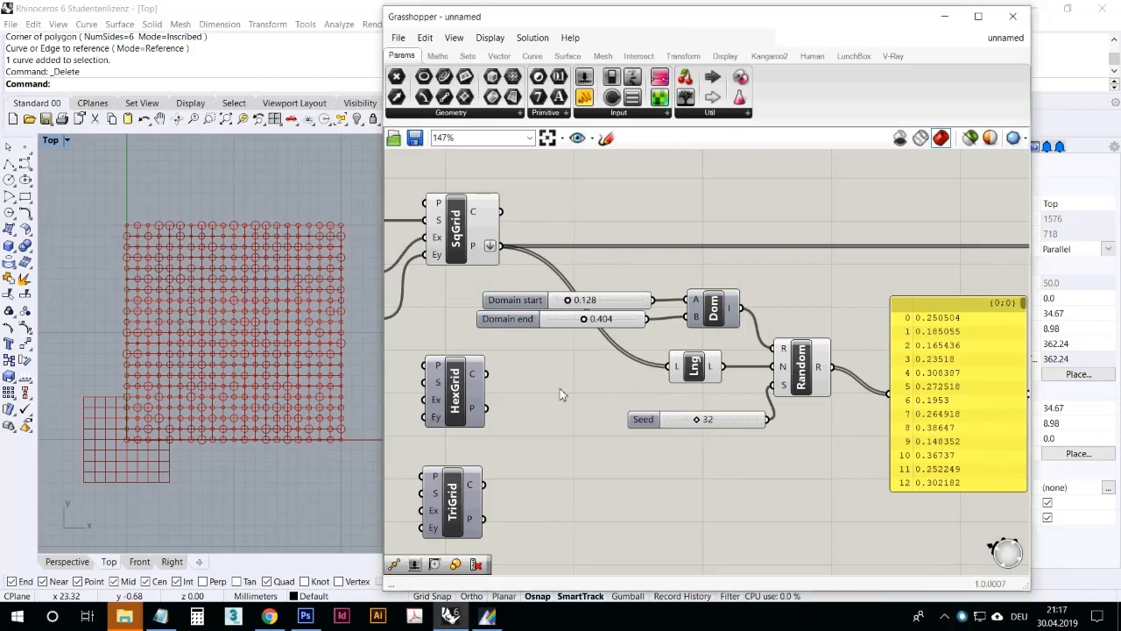
Step: Turn off the preview of the SqGrid component so its cells are hidden in the viewport
mouse_move(304, 318)
right_down()
mouse_move(310, 330)
mouse_move(288, 324)
right_up()
right_drag(550, 219, 695, 229)
scroll(695, 230, down, 2)
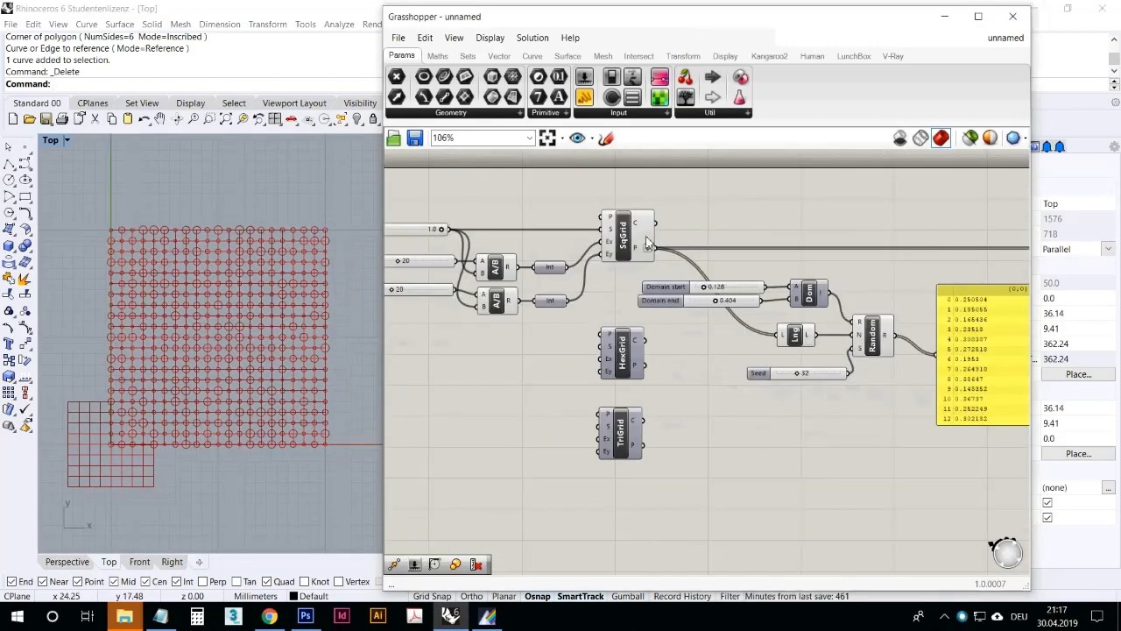
click(624, 232)
right_click(620, 235)
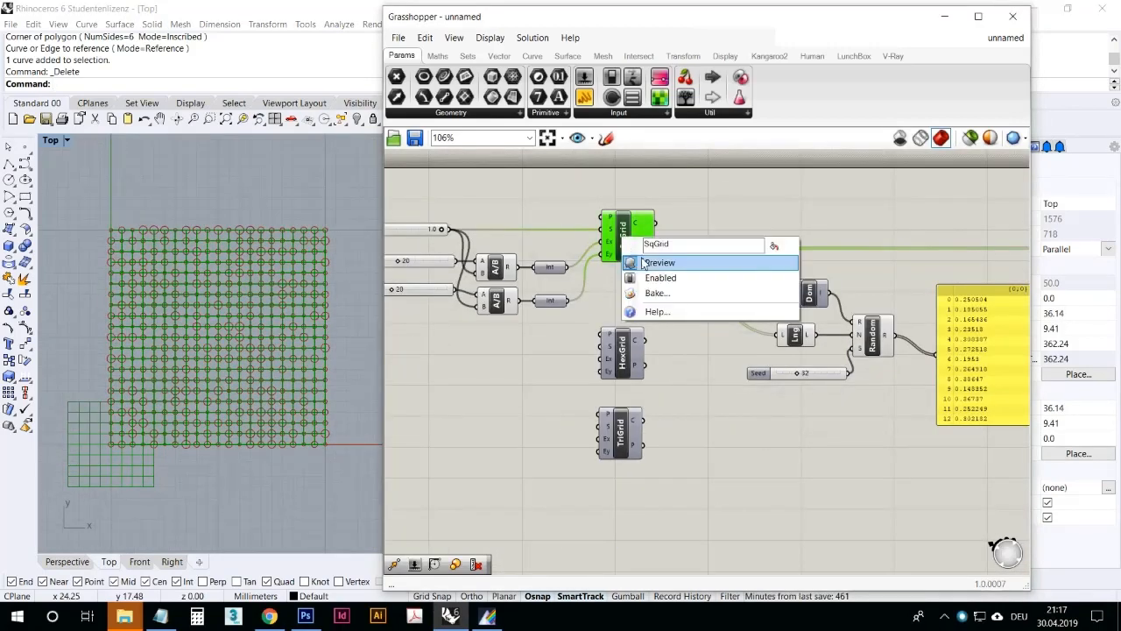
click(648, 261)
Step: Set the Random component's seed slider to 33
right_drag(717, 383, 633, 365)
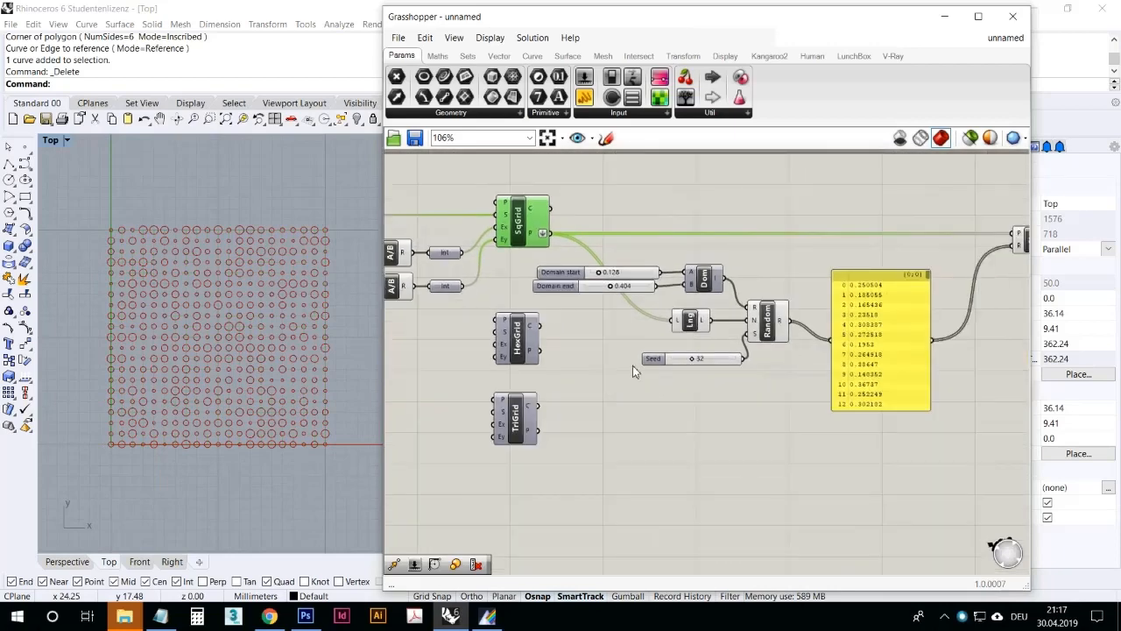
mouse_move(698, 366)
mouse_down()
mouse_move(728, 361)
mouse_move(712, 361)
mouse_up()
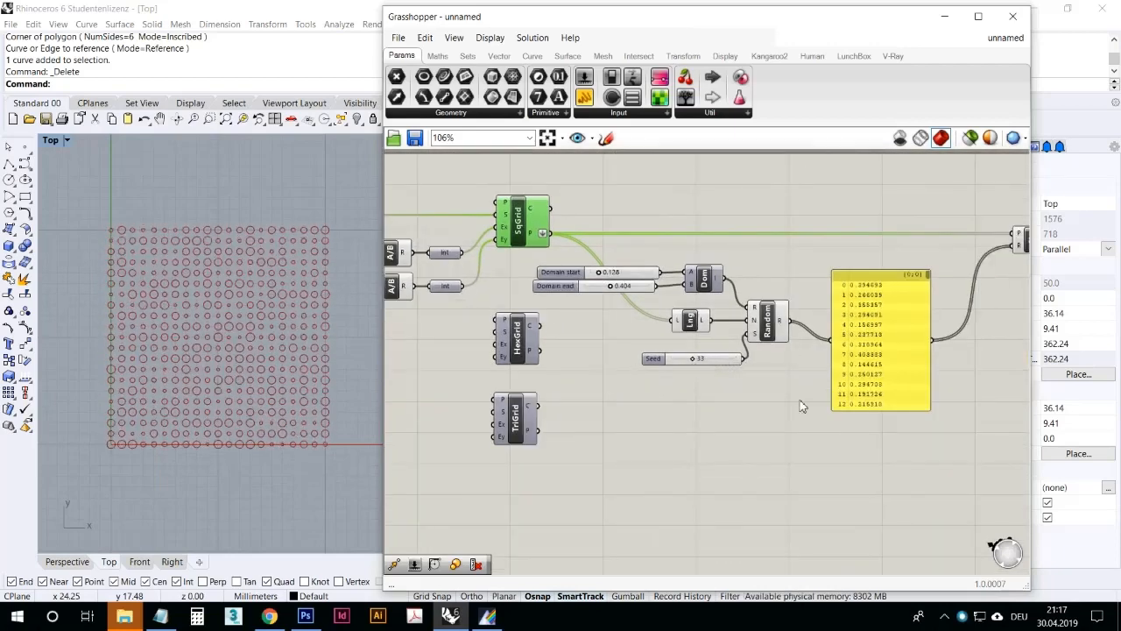
Step: Wire Random's output directly to Circle's radius input, deleting the values panel between them, and move Circle closer to Random
right_drag(797, 416, 636, 455)
drag(710, 388, 715, 283)
key(Delete)
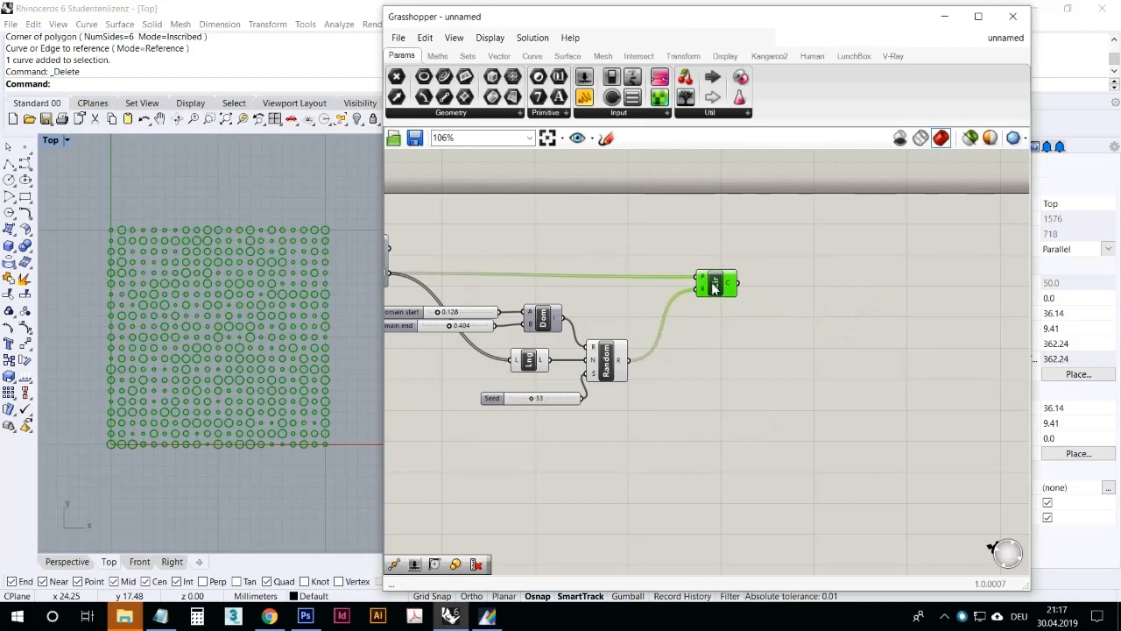
right_drag(701, 364, 858, 371)
right_drag(316, 315, 352, 282)
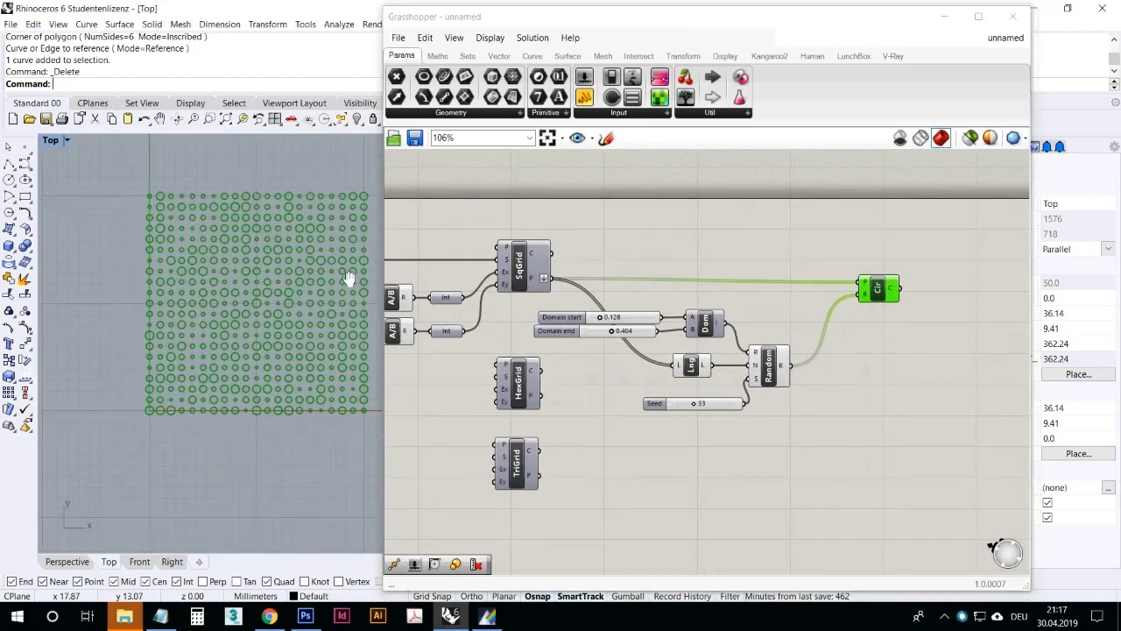
Step: Draw a six-sided inscribed polygon centred on the origin, with one corner about 0.43 mm straight above the centre
scroll(308, 304, down, 2)
scroll(278, 324, up, 4)
scroll(131, 415, up, 10)
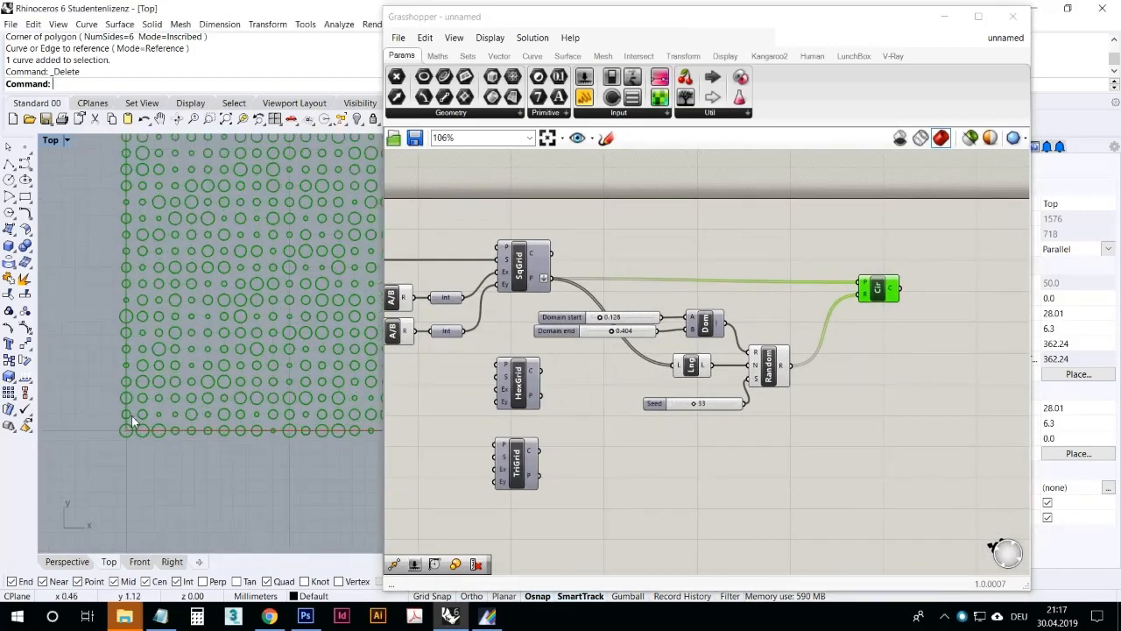
click(9, 213)
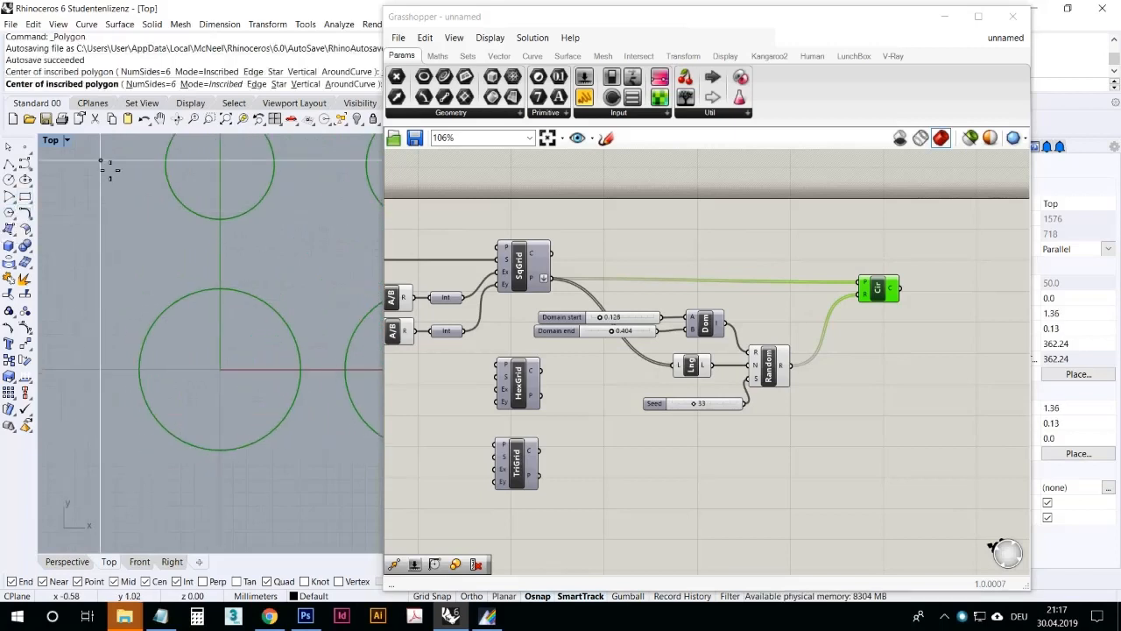
click(154, 84)
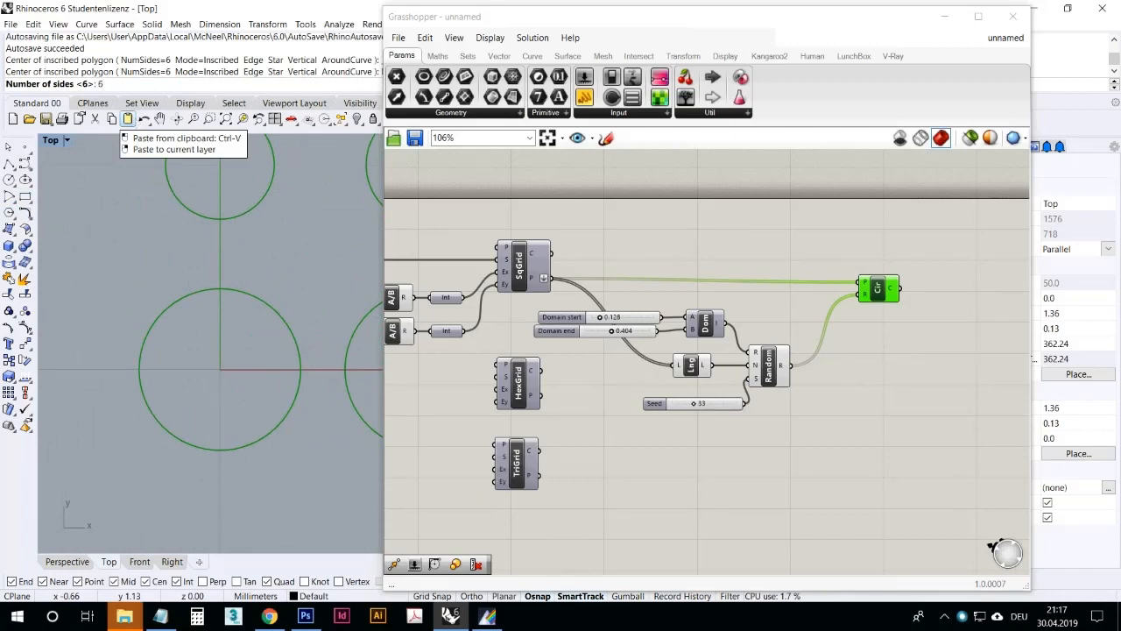
key(Return)
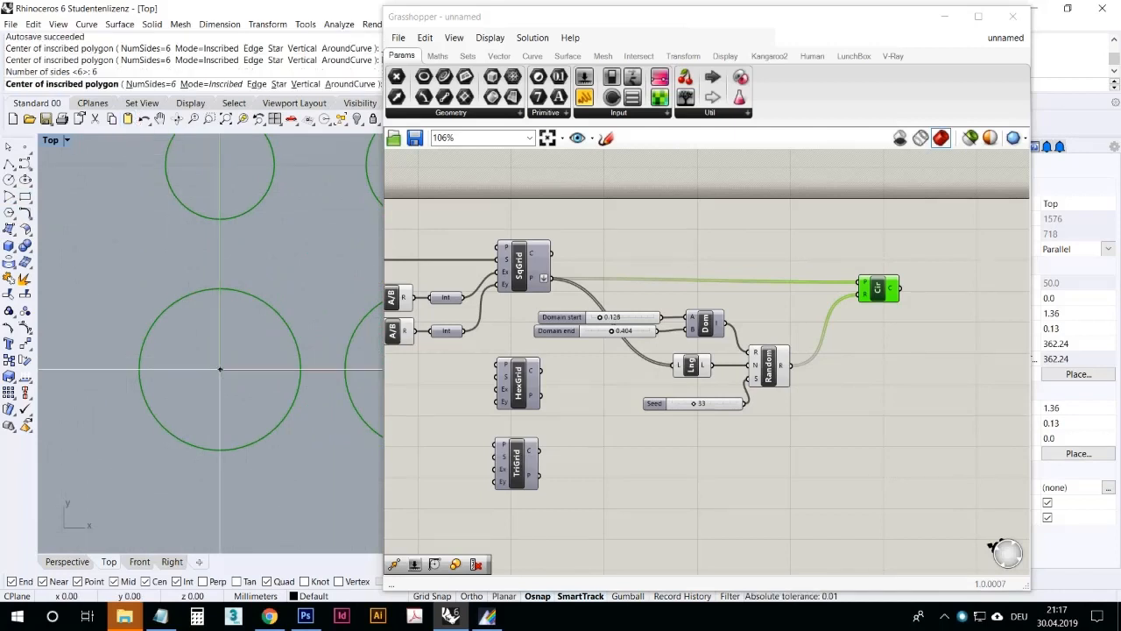
click(220, 369)
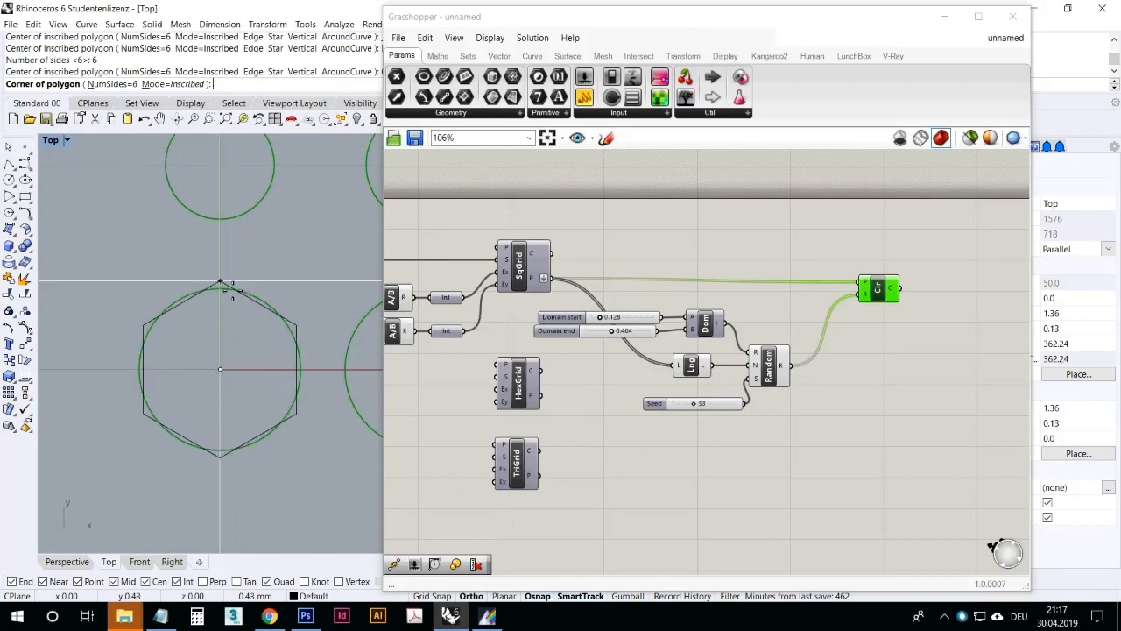
click(220, 286)
Step: Add a Curve parameter to the canvas above the grid wires and set the hexagon at the origin as its one curve
click(444, 77)
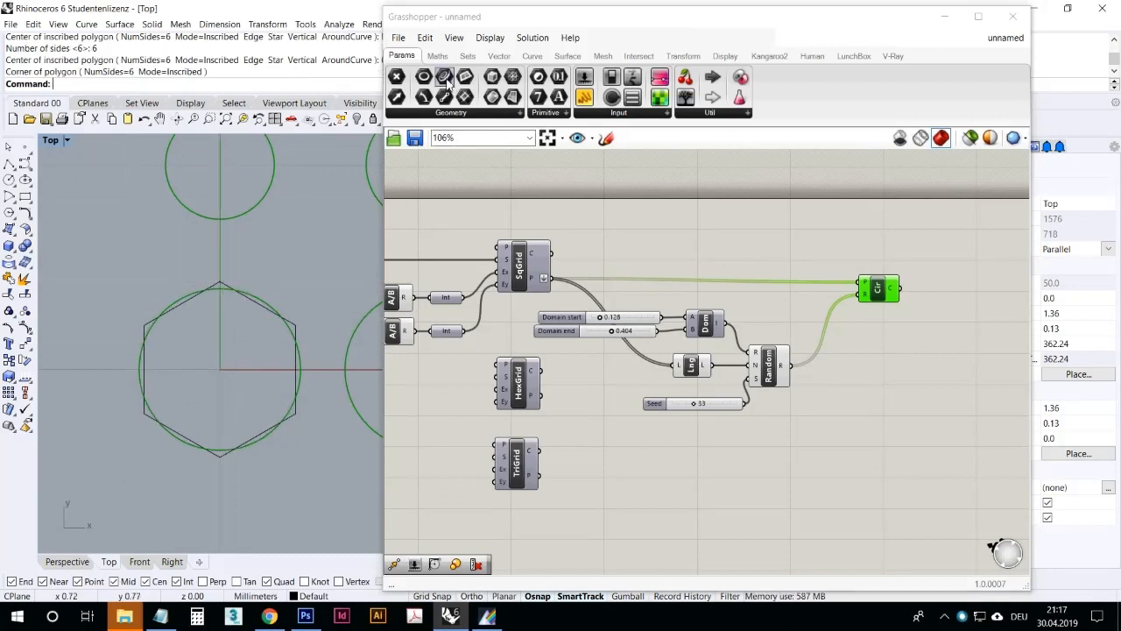
click(643, 235)
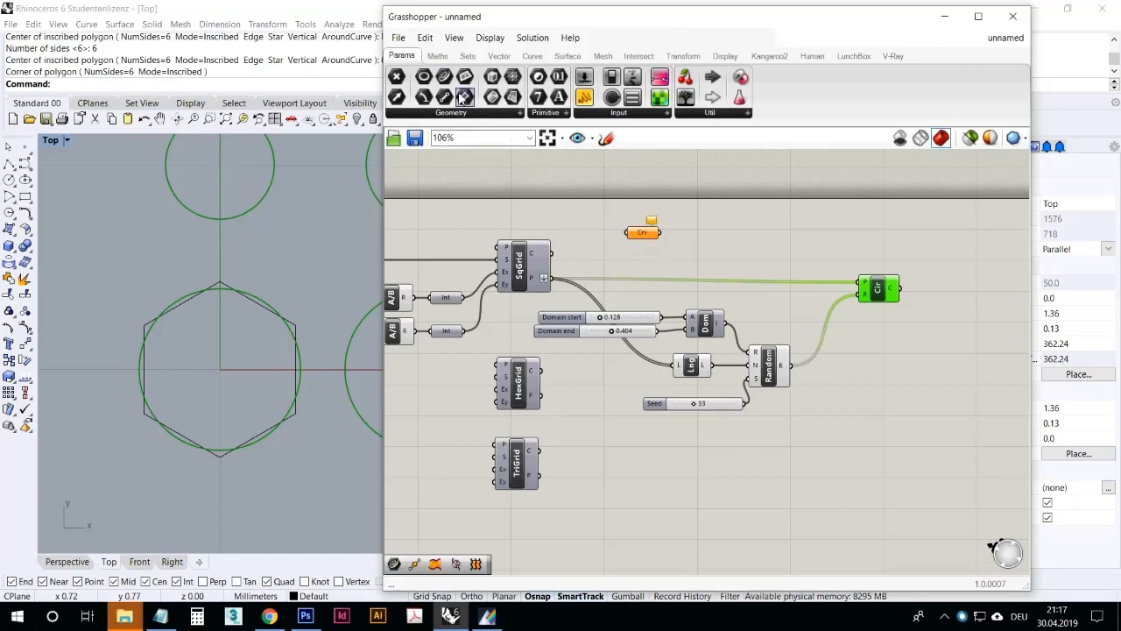
right_click(643, 233)
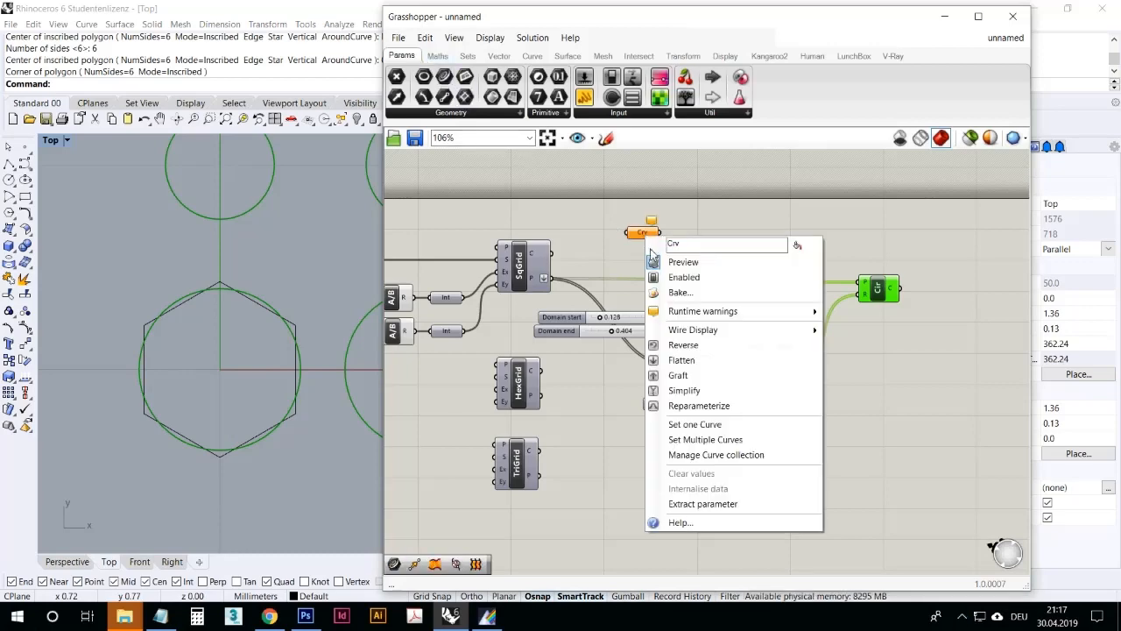
click(685, 419)
click(225, 285)
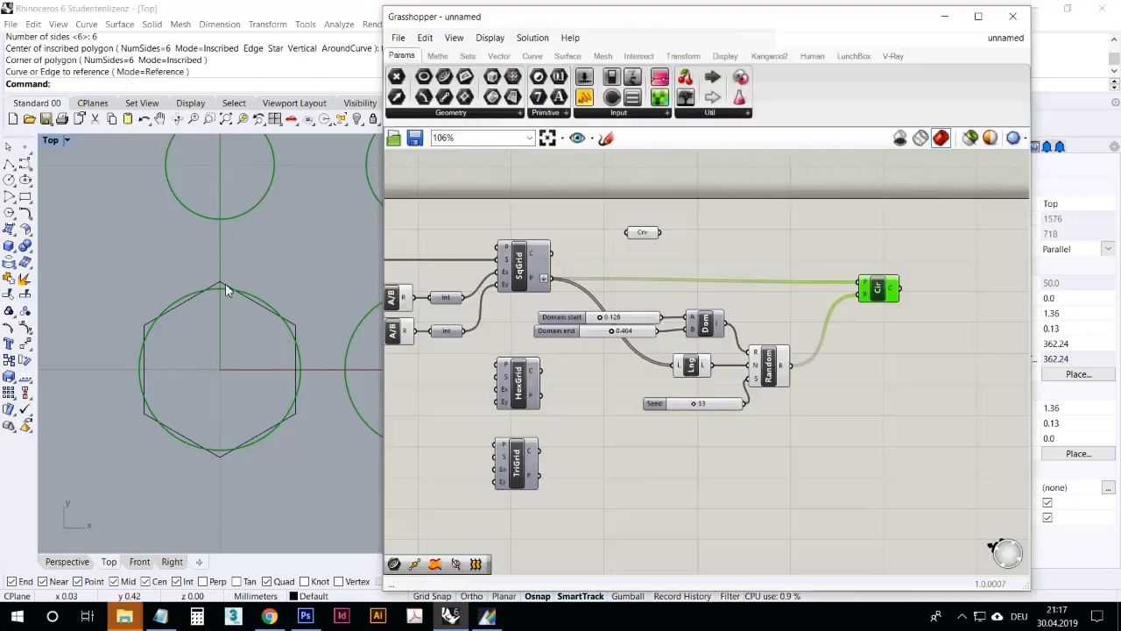
click(688, 247)
Step: Add a Move component and arrange it just after the repositioned Curve parameter
right_drag(670, 288, 625, 310)
scroll(625, 310, down, 1)
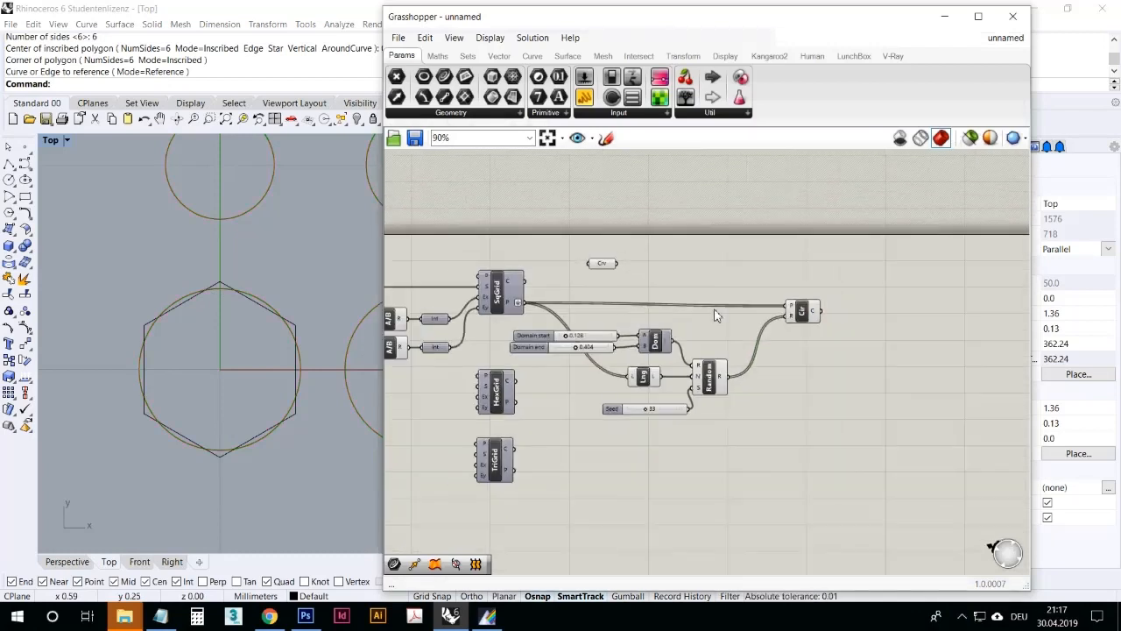
scroll(715, 314, up, 1)
mouse_move(722, 393)
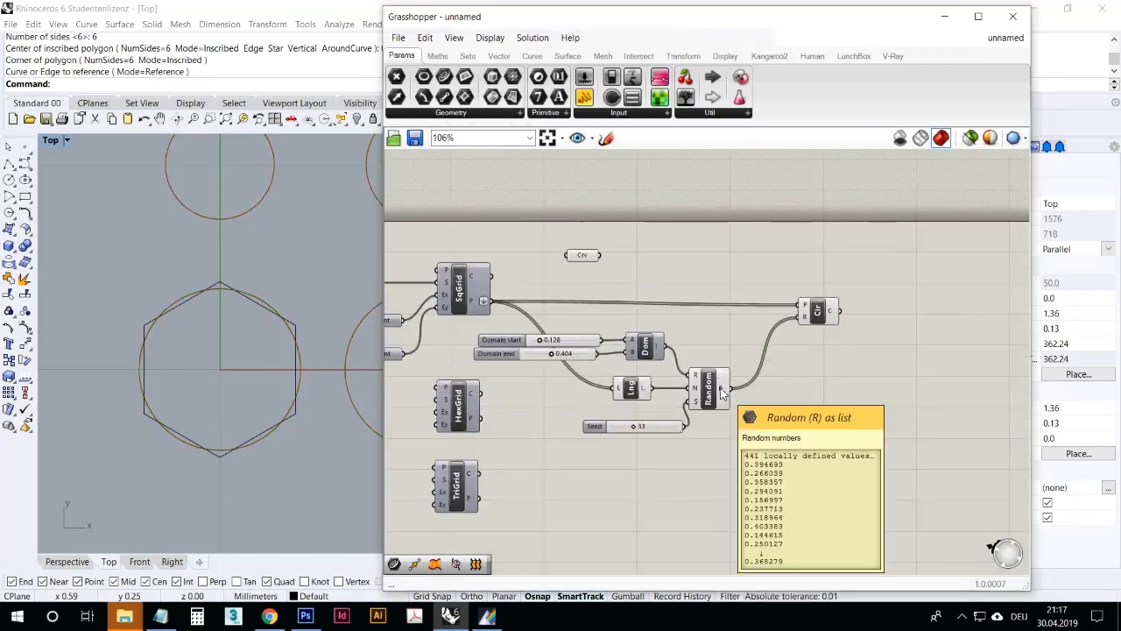
scroll(237, 307, down, 5)
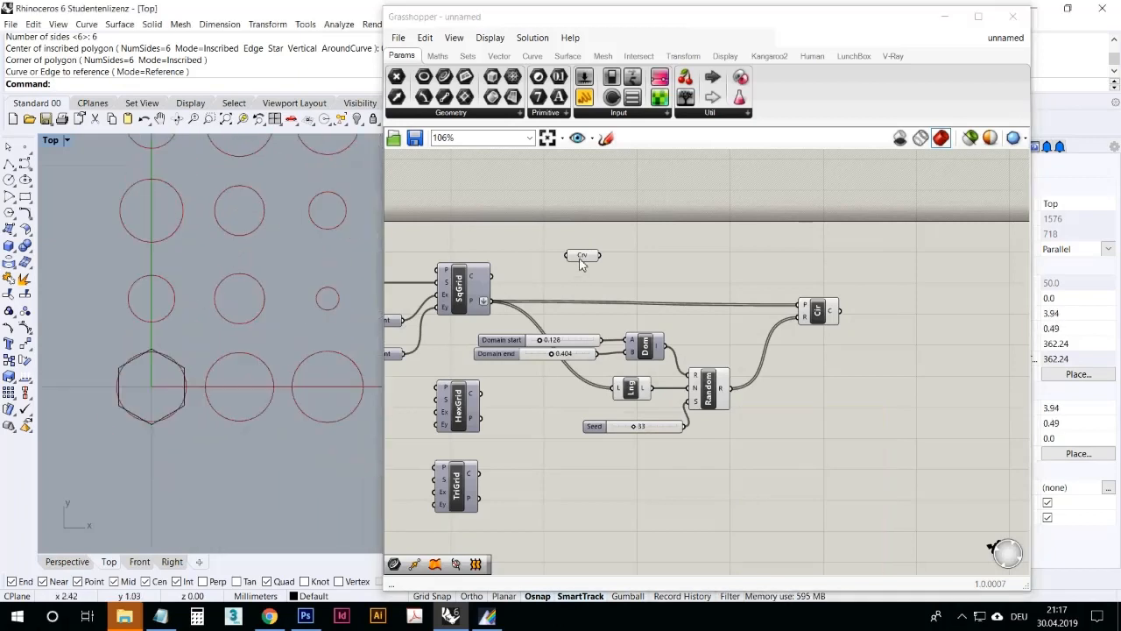
drag(580, 262, 641, 247)
double_click(673, 268)
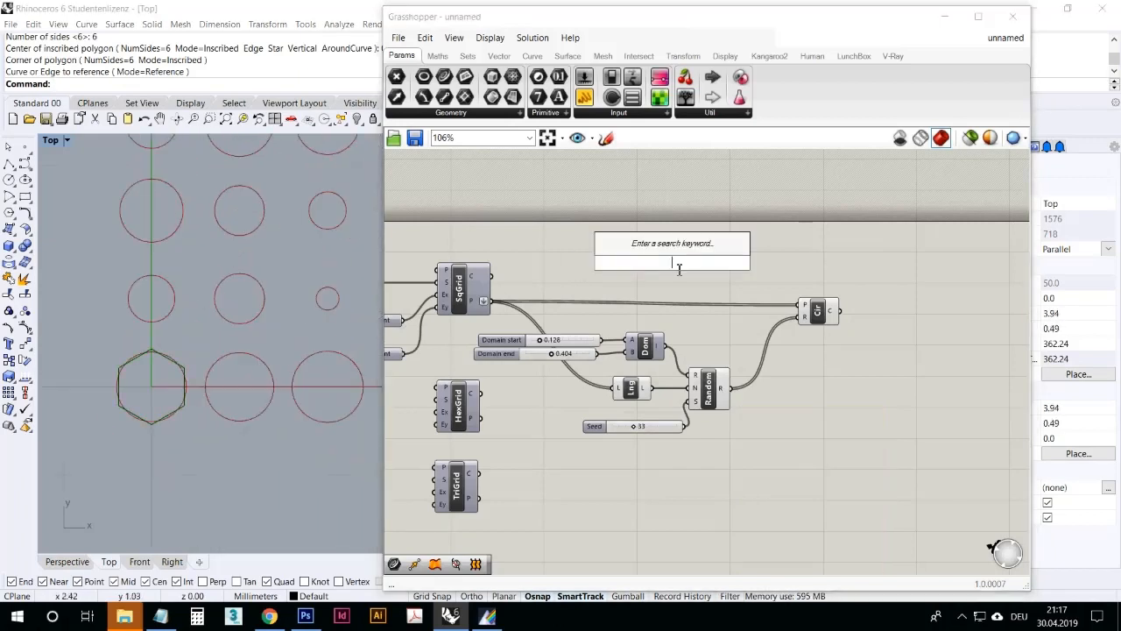
text(move)
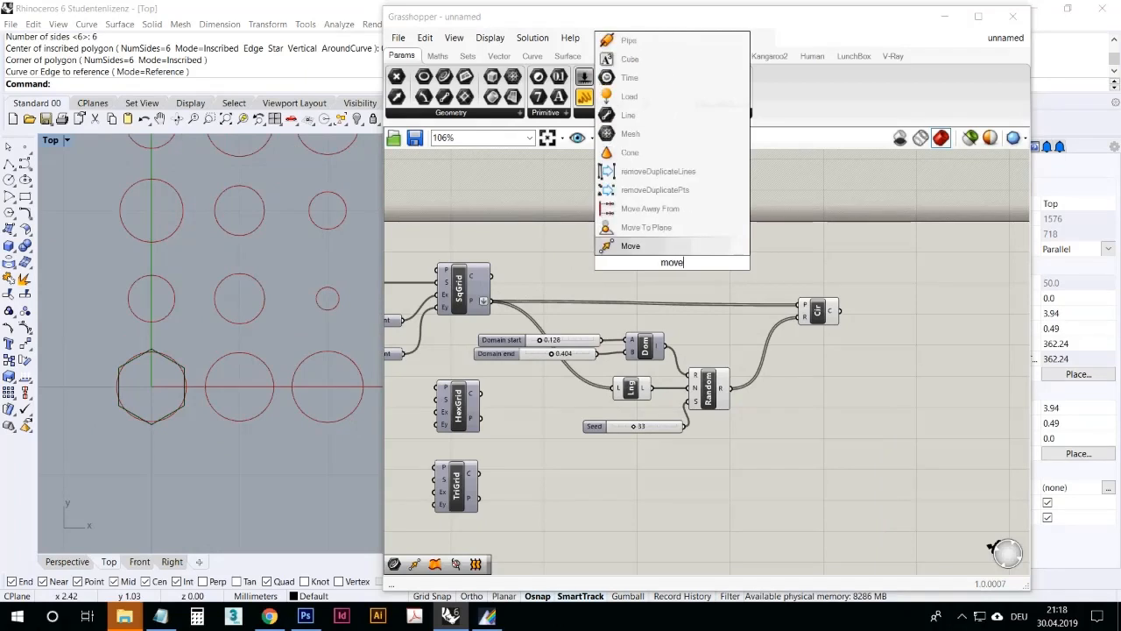
key(Return)
click(677, 267)
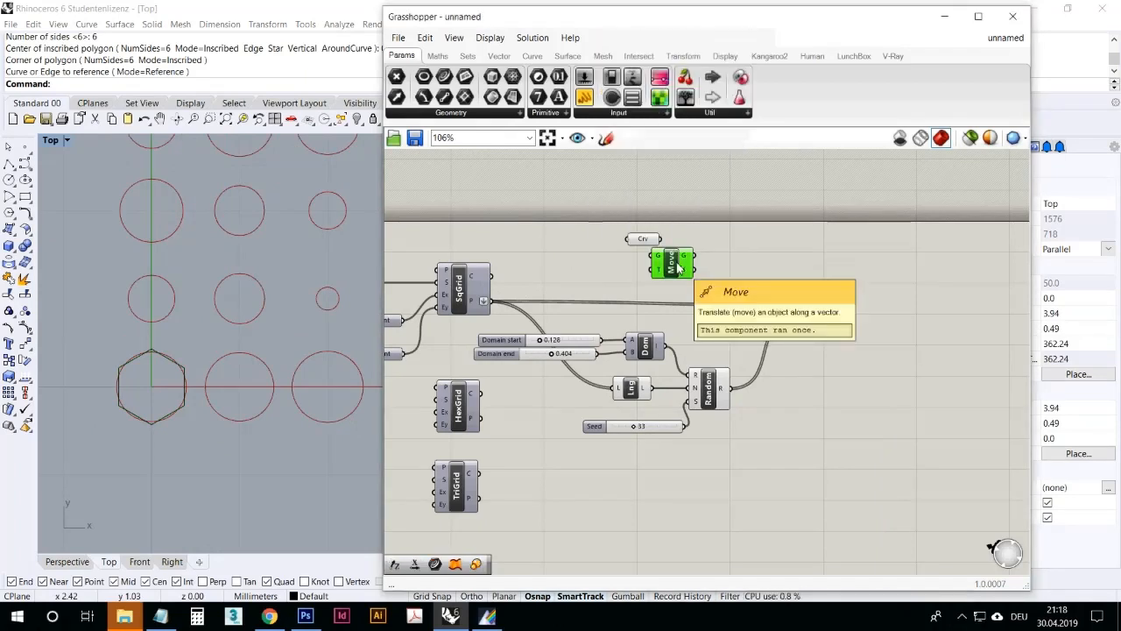
ctrl+alt+click(684, 272)
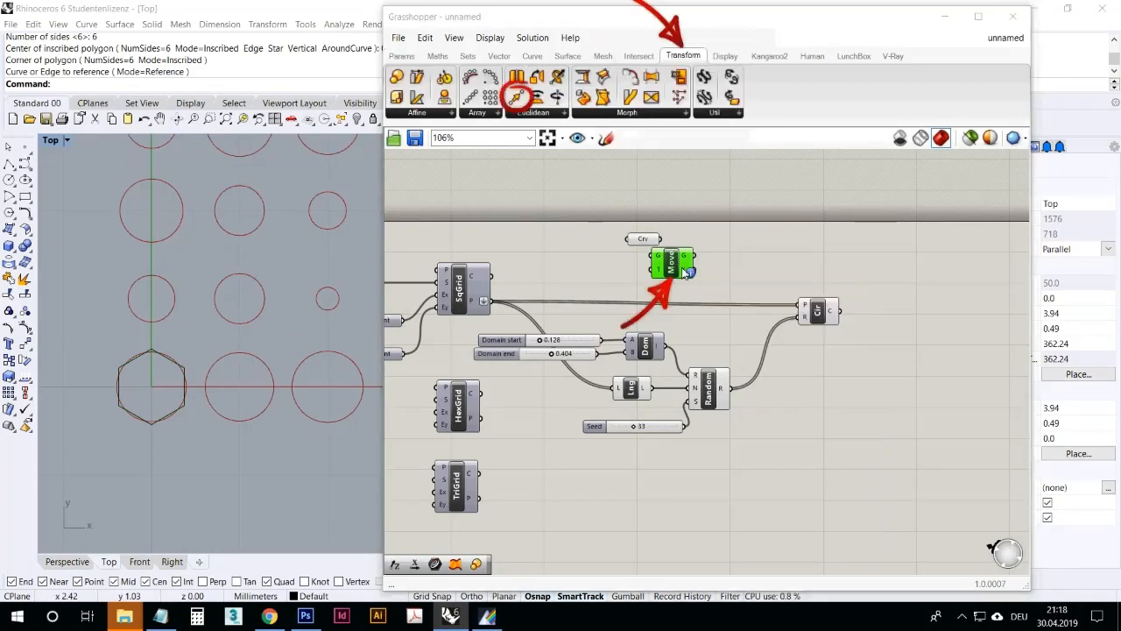
drag(684, 273, 718, 272)
Step: Wire the Curve parameter into Move's geometry input and SqGrid's points into its translation input to copy the hexagon across the grid
drag(661, 238, 689, 250)
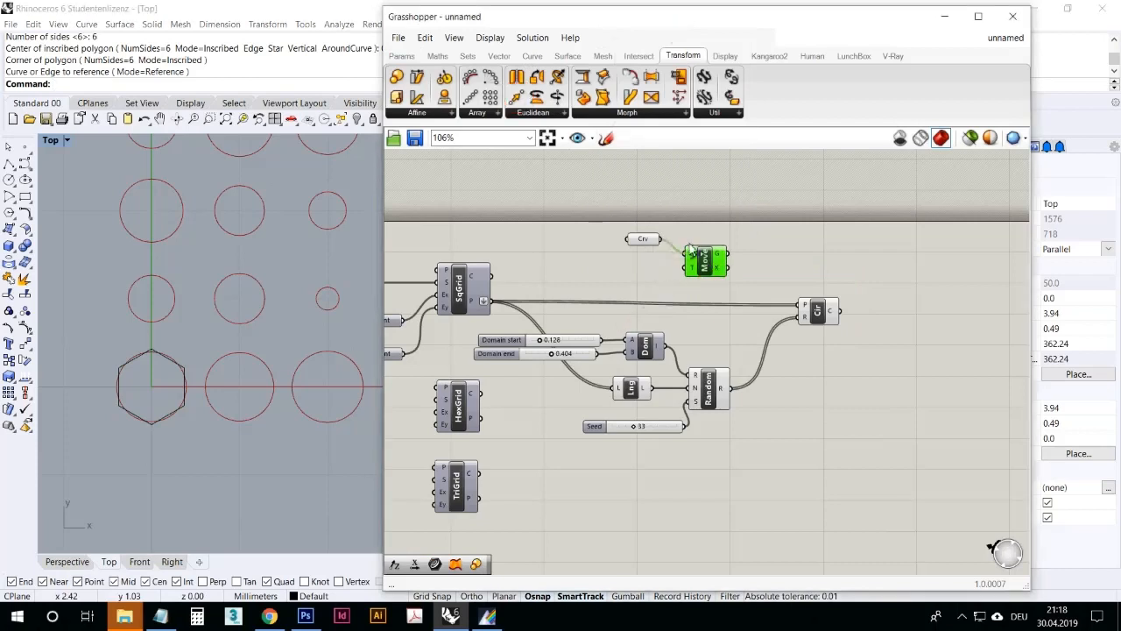
drag(493, 300, 686, 267)
scroll(343, 279, down, 6)
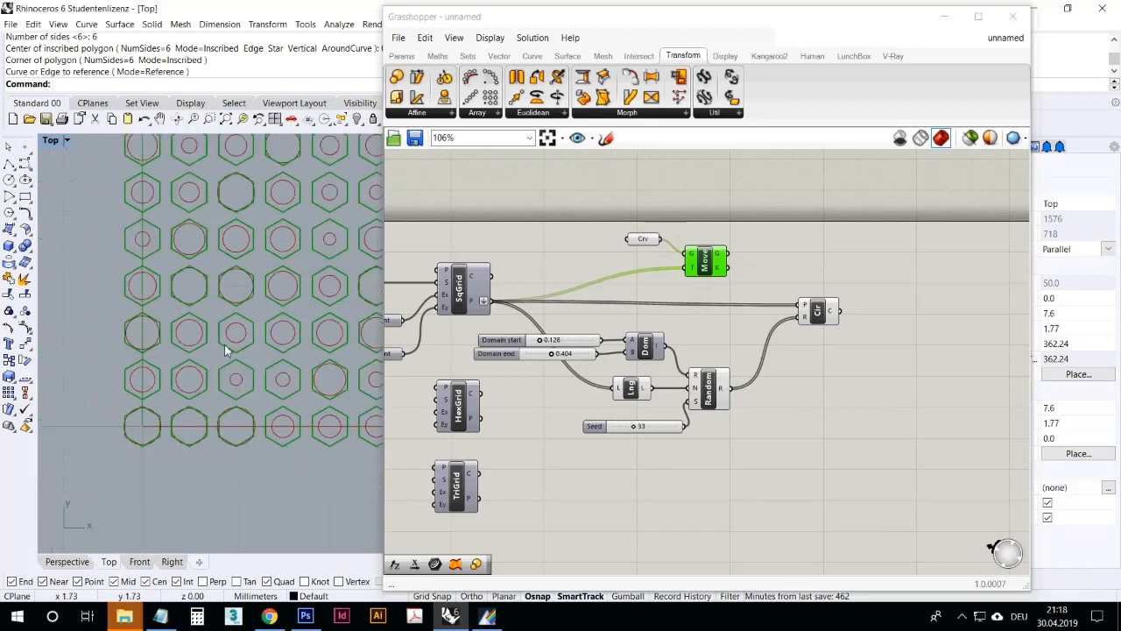
scroll(162, 407, up, 4)
scroll(162, 408, up, 2)
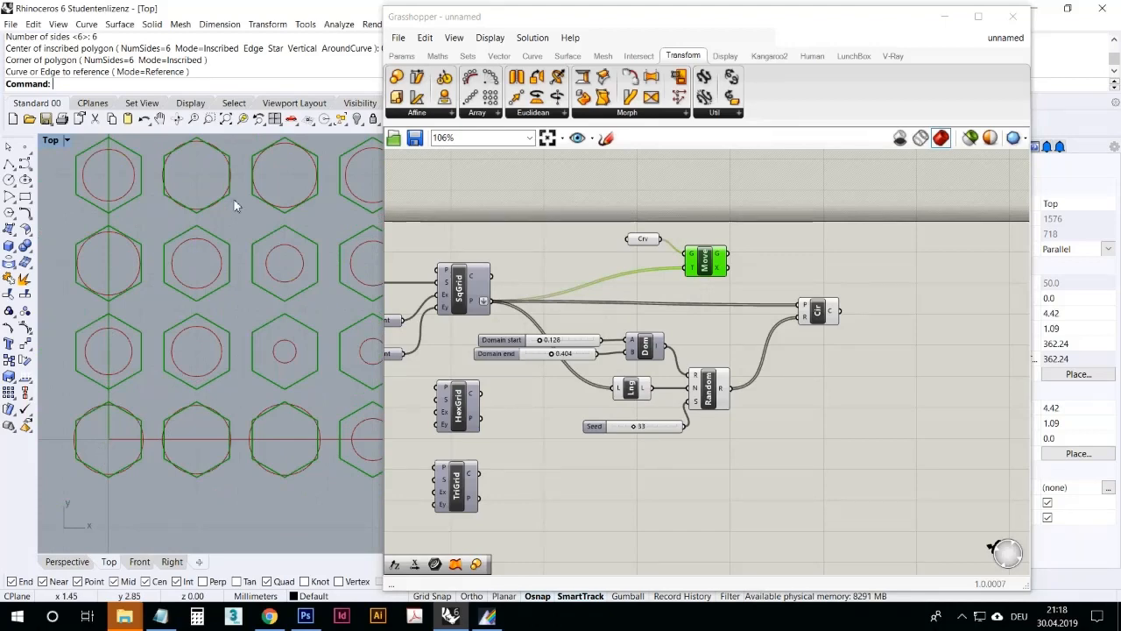
scroll(177, 359, down, 5)
right_drag(149, 333, 150, 329)
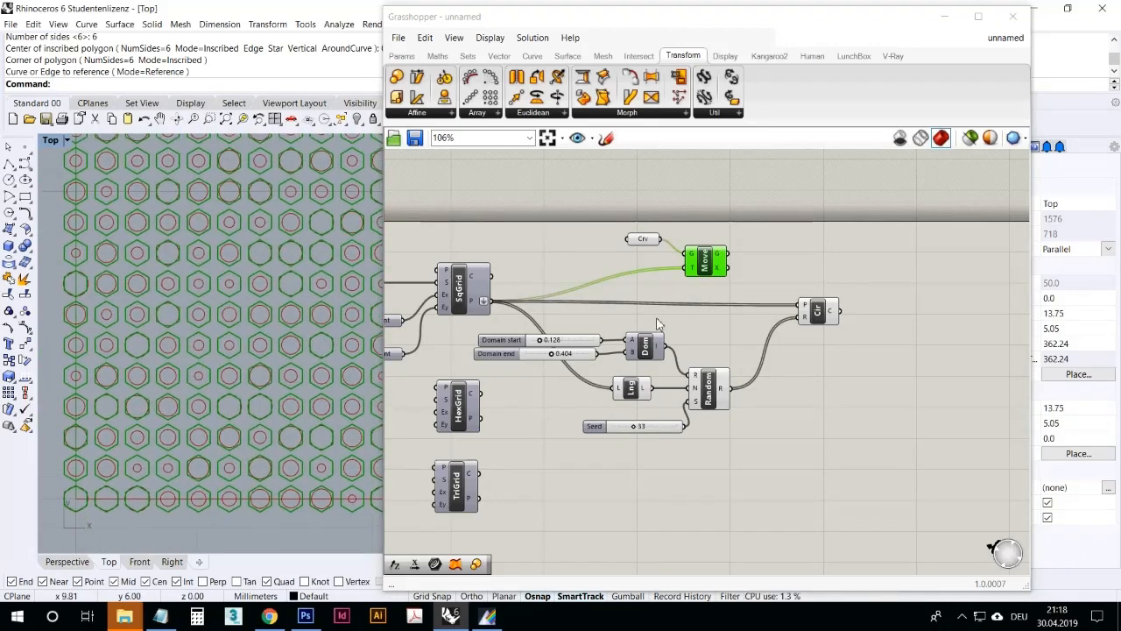
Step: Add a Scale component after the repositioned Move and wire Move's geometry output into Scale's geometry input
drag(717, 273, 770, 256)
click(735, 390)
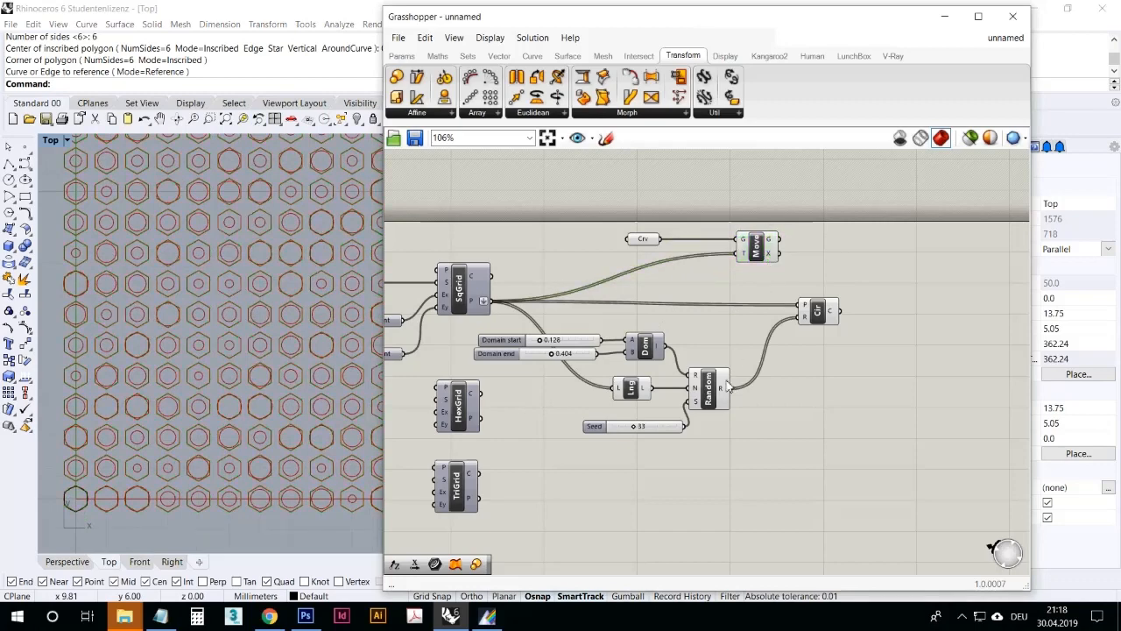
double_click(736, 341)
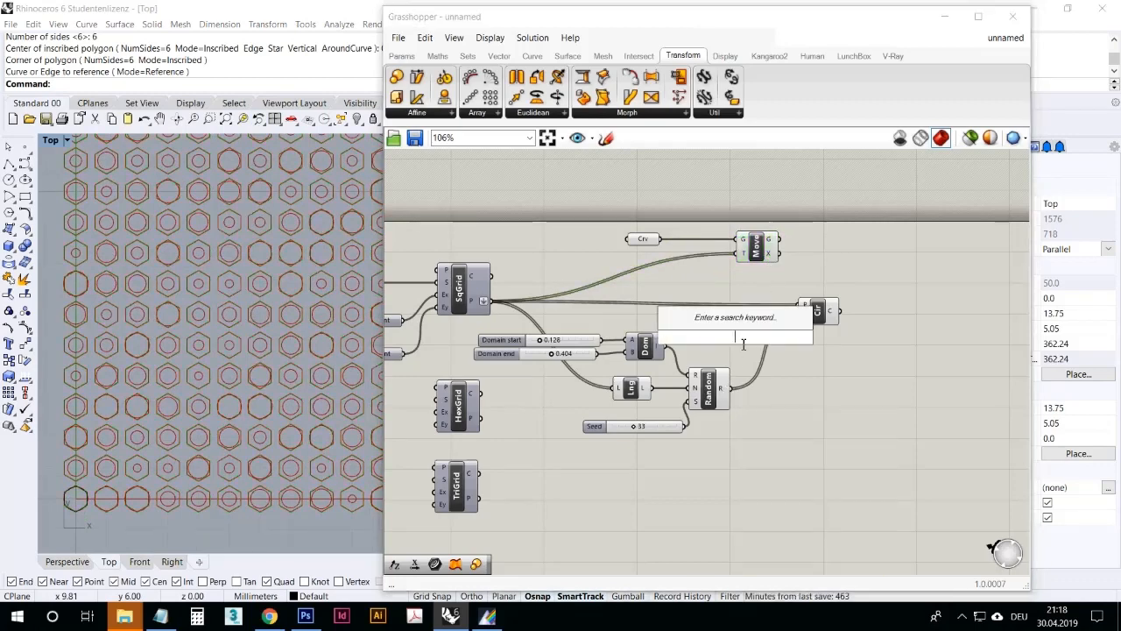
text(scale)
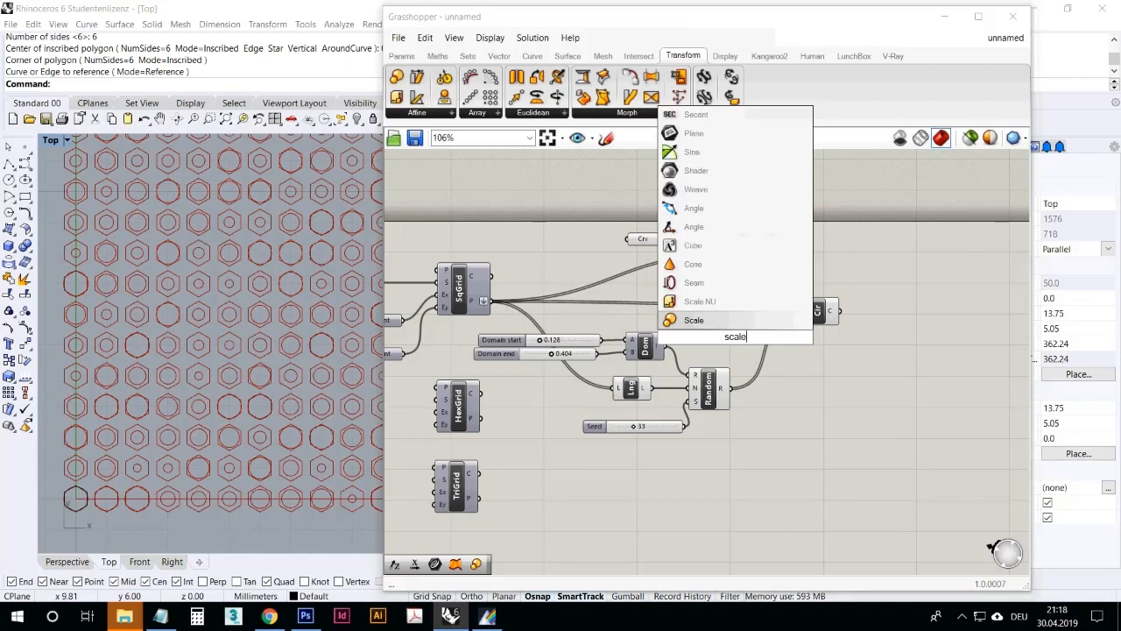
click(735, 320)
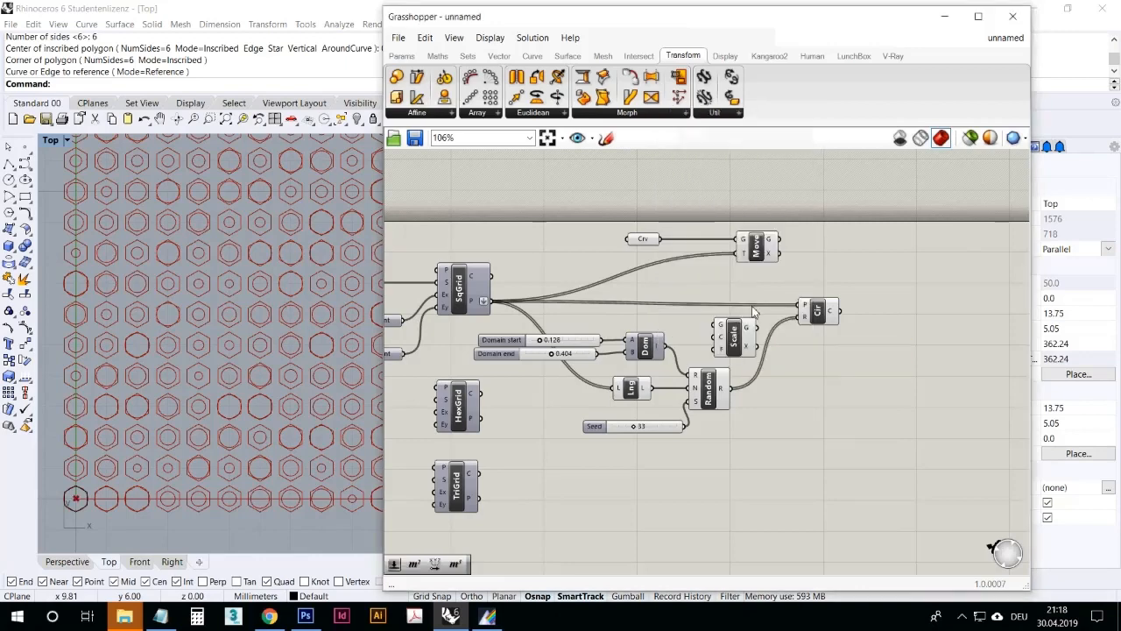
drag(736, 337, 836, 260)
drag(774, 238, 905, 253)
click(902, 341)
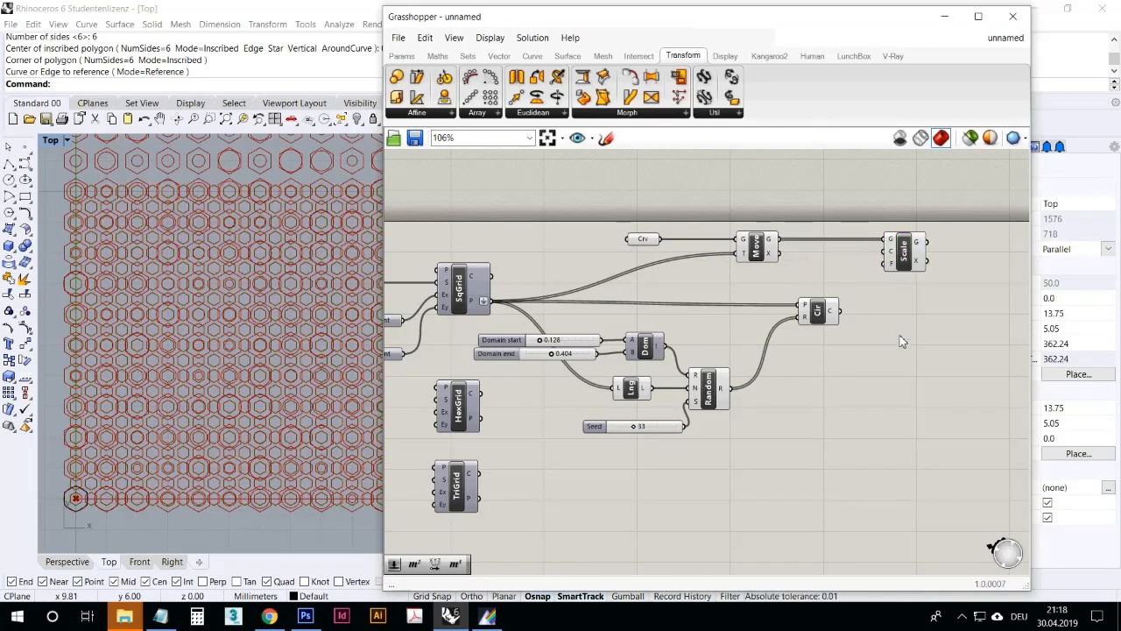
Step: Select the Scale component and examine where its scaled hexagons lie relative to the original grid in the Top viewport
click(915, 261)
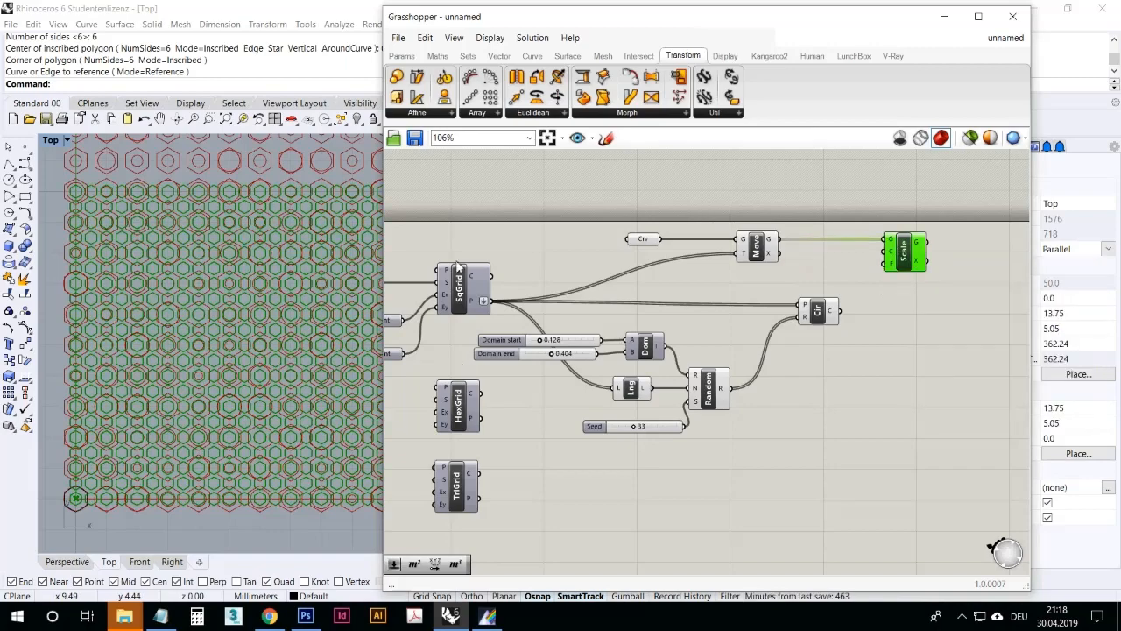
right_drag(230, 294, 255, 325)
scroll(179, 339, down, 4)
scroll(177, 347, up, 2)
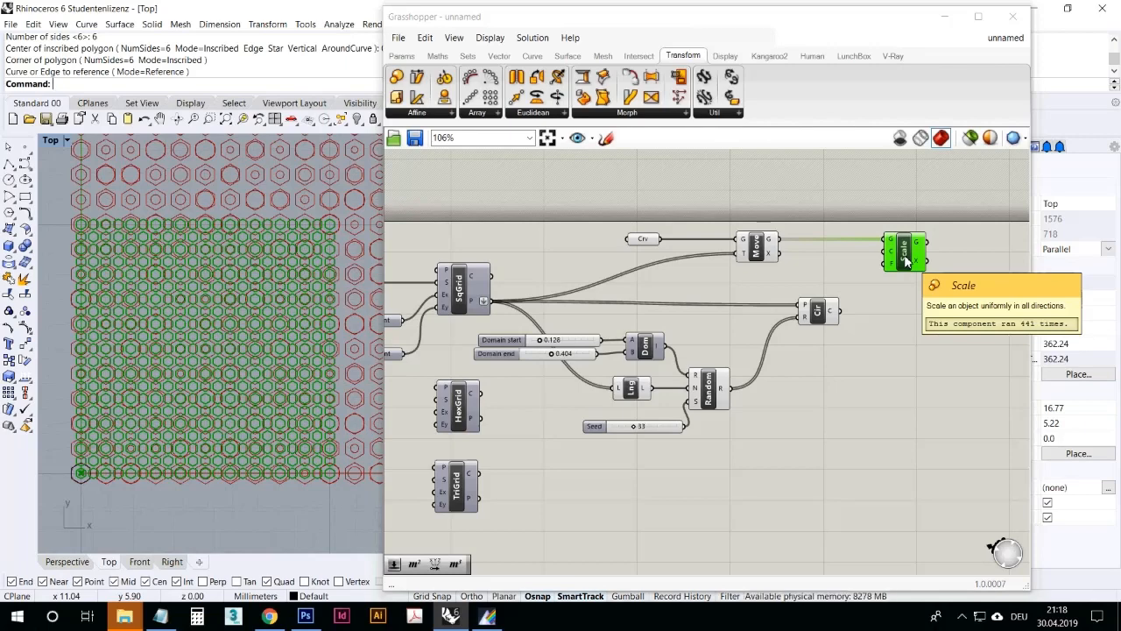
mouse_move(891, 244)
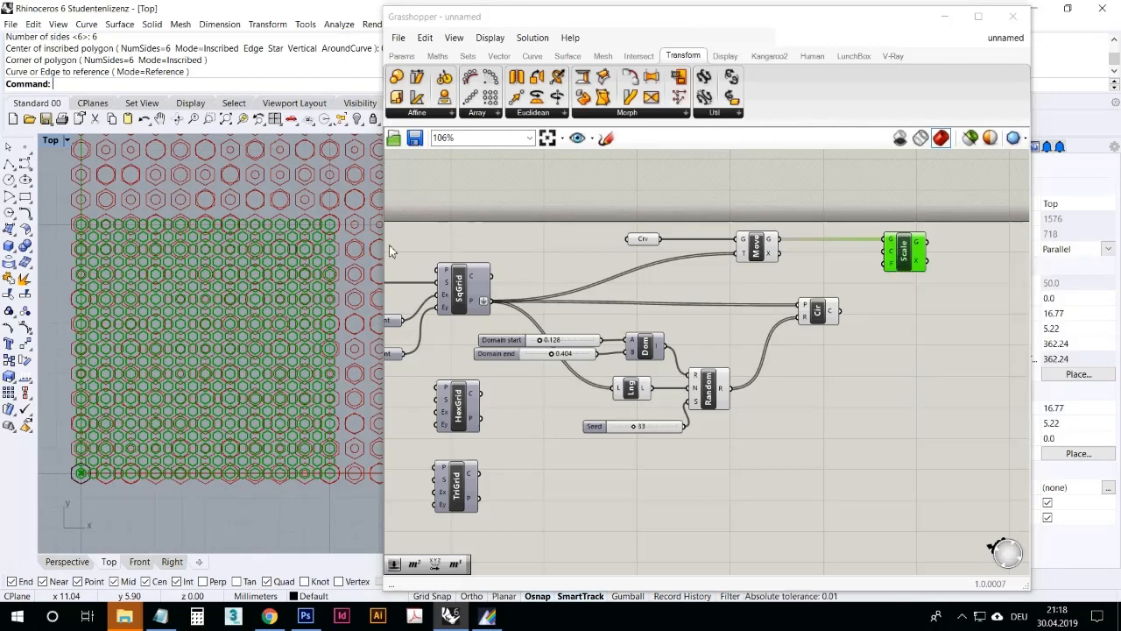
right_drag(189, 263, 135, 360)
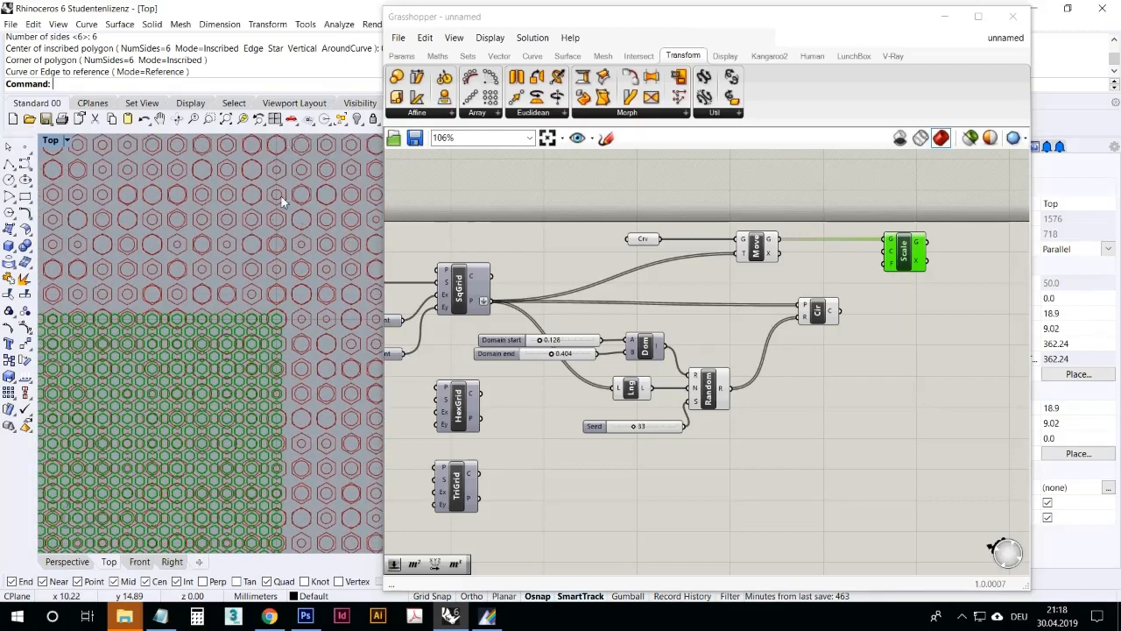
right_drag(200, 318, 227, 302)
scroll(248, 258, down, 2)
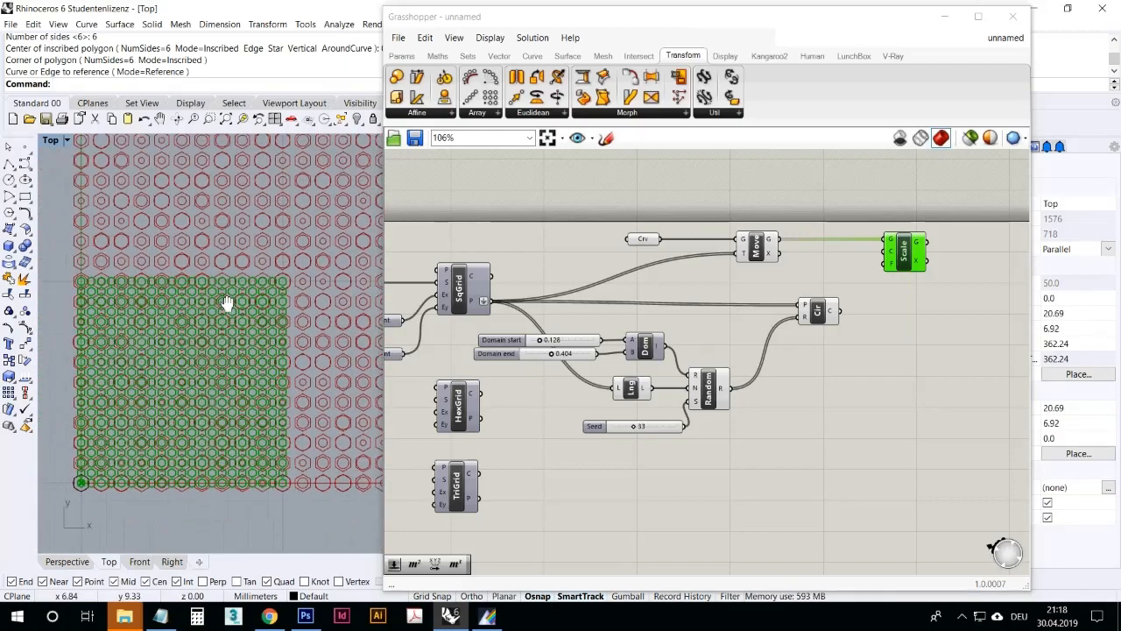
Step: Wire SqGrid's points into Scale's center input, then shift Move and Scale slightly to tidy the layout
click(764, 253)
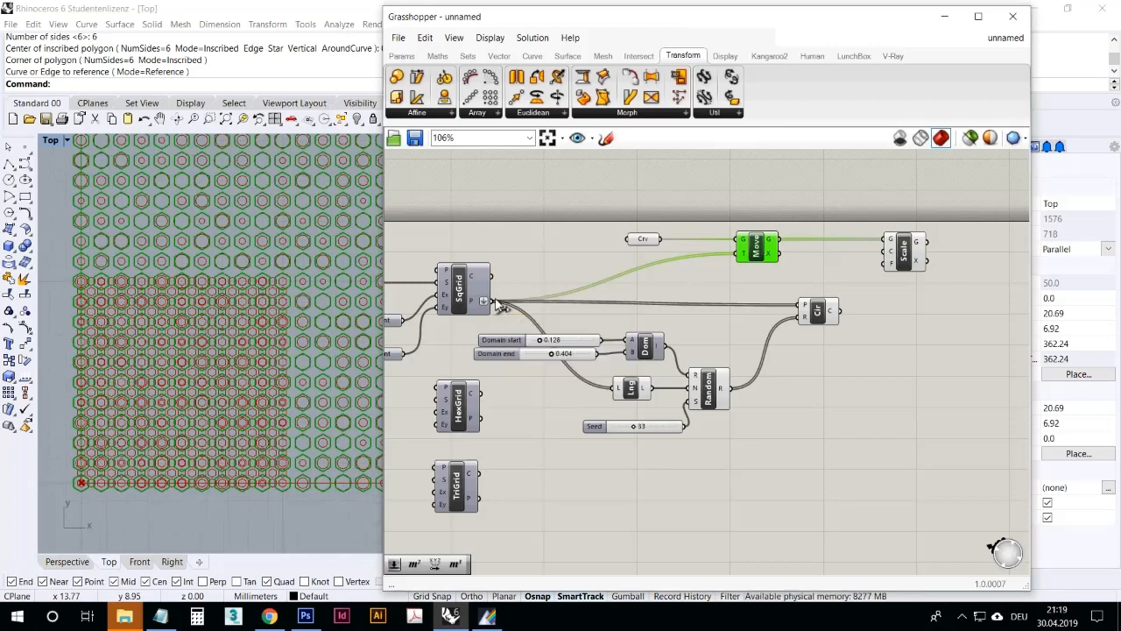
drag(495, 302, 886, 251)
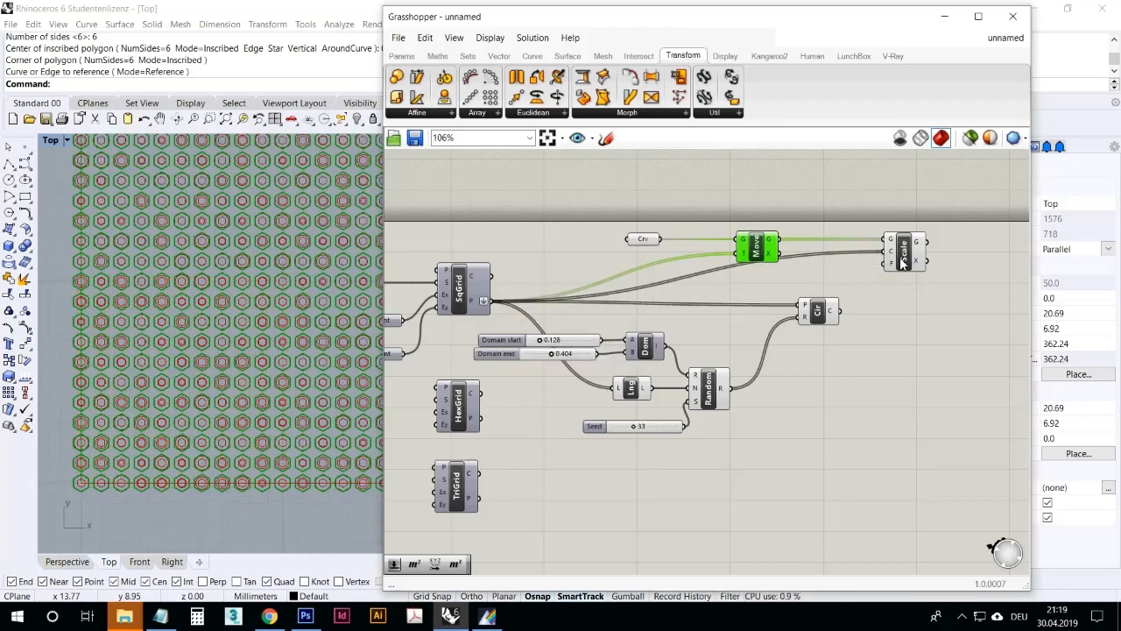
click(904, 259)
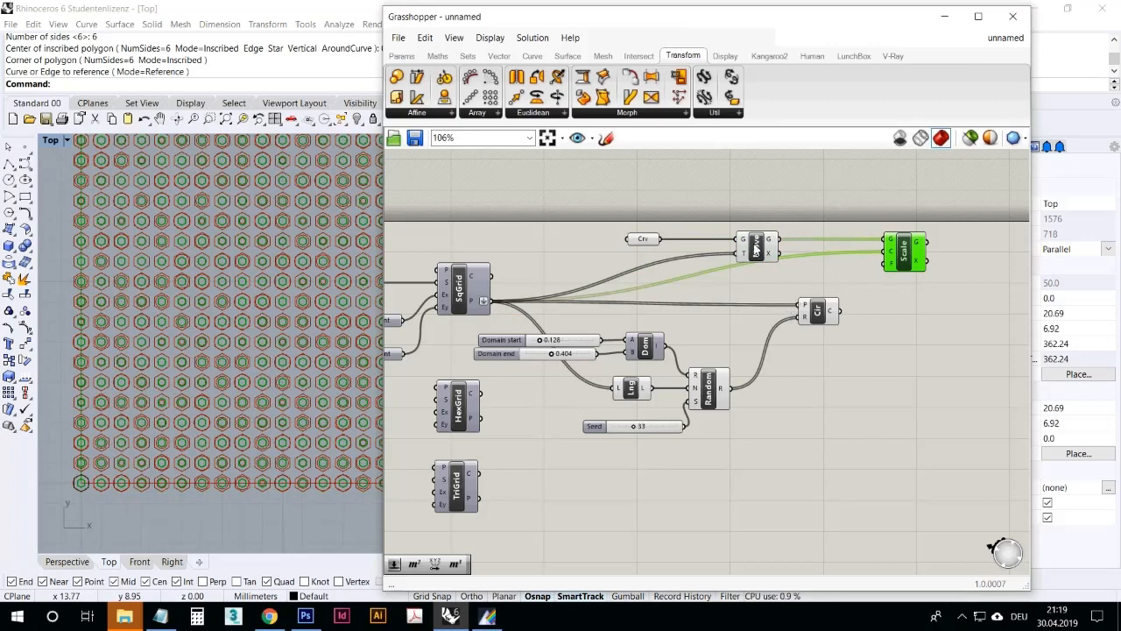
drag(757, 249, 755, 238)
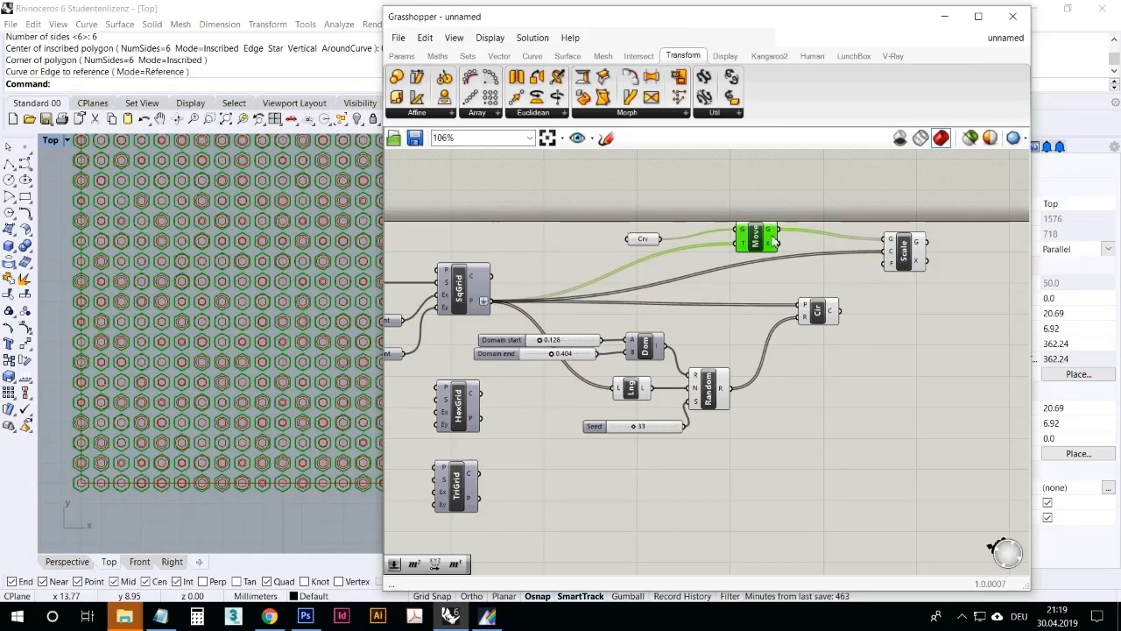
drag(903, 250, 912, 250)
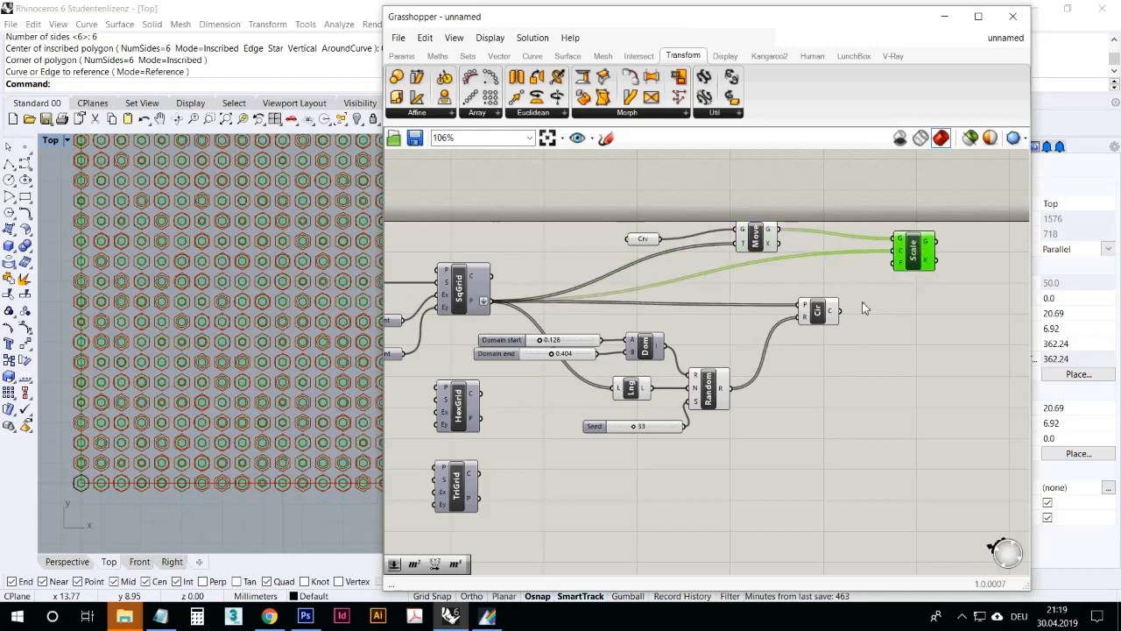
Step: Wire Random's output into Scale's factor input and move the Circle component to sit beneath Scale
click(759, 435)
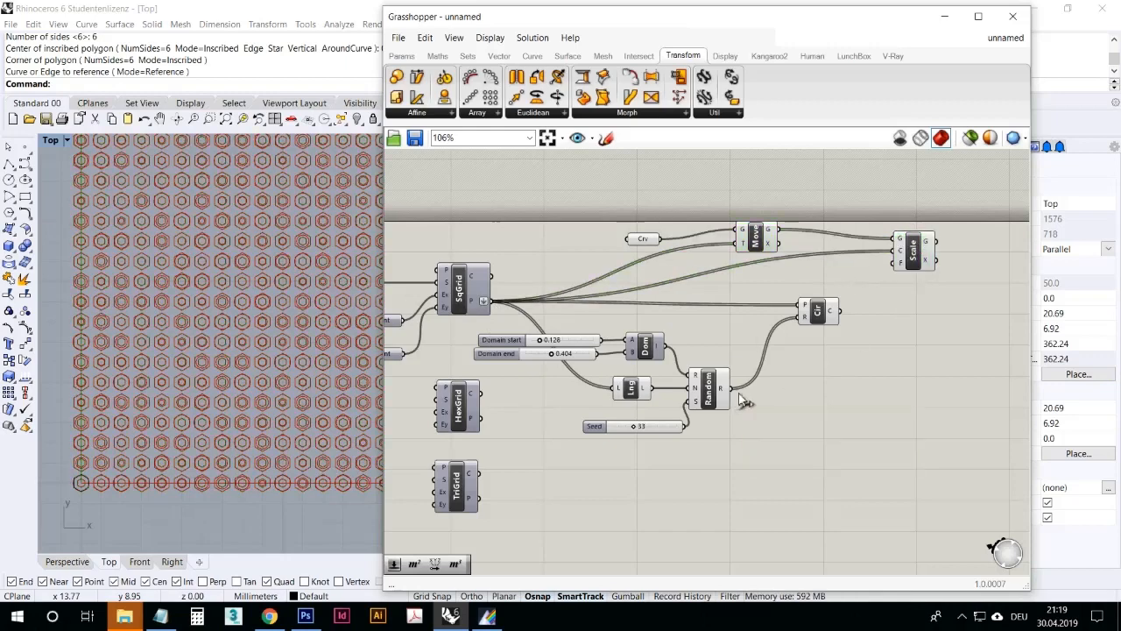
drag(731, 388, 902, 271)
click(921, 254)
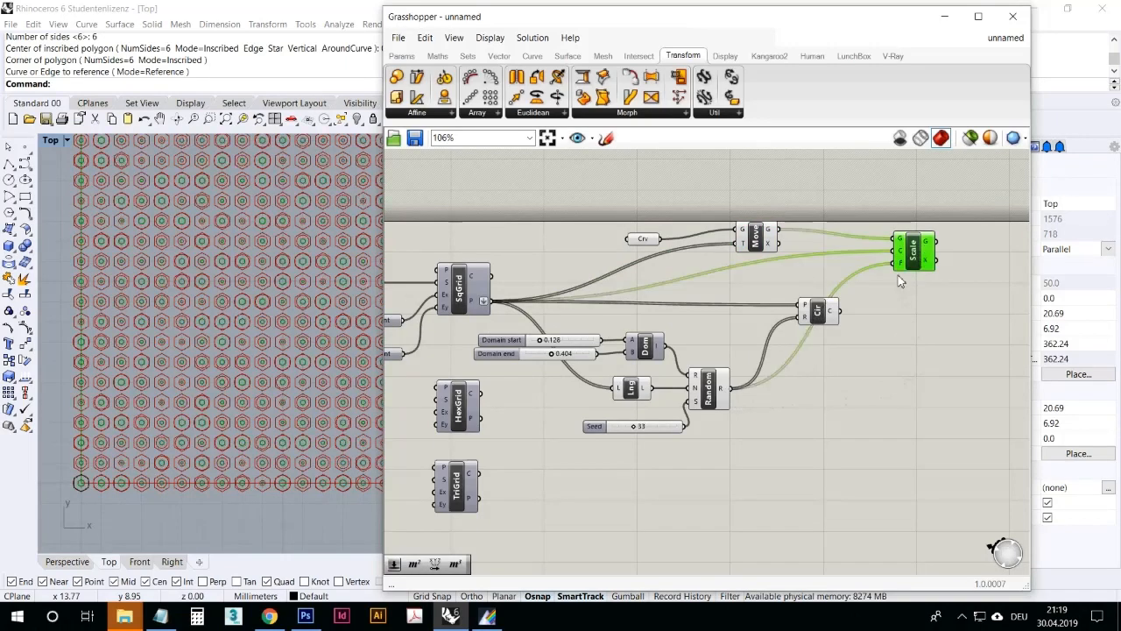
drag(819, 313, 919, 320)
right_drag(307, 314, 270, 366)
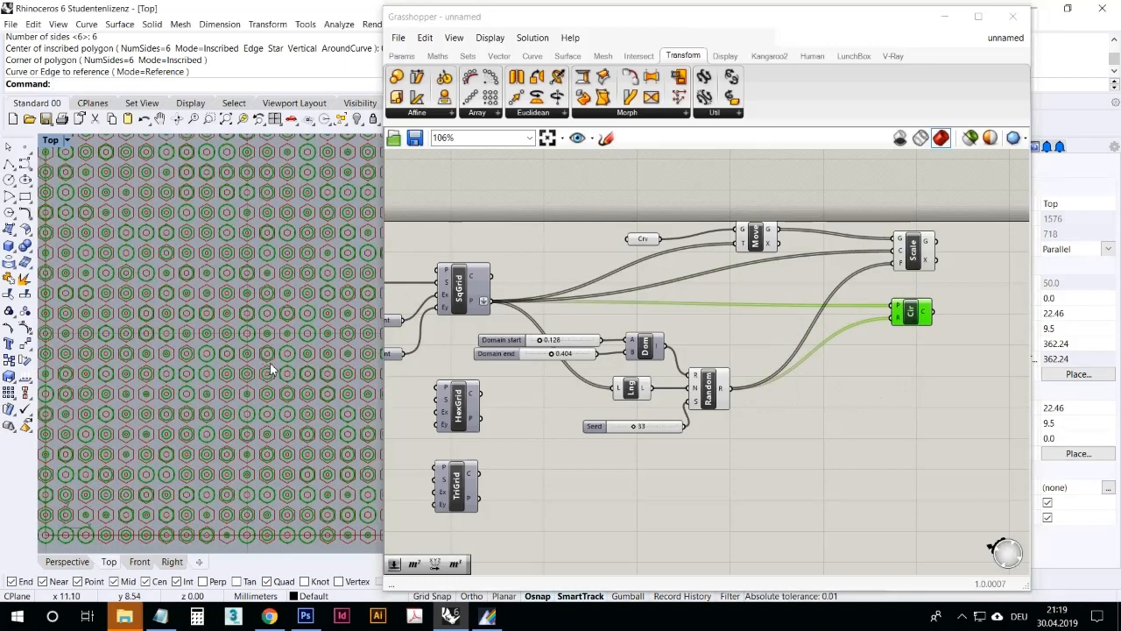
Step: Turn off the preview of the Move and Circle components so only the scaled hexagons are displayed
click(916, 252)
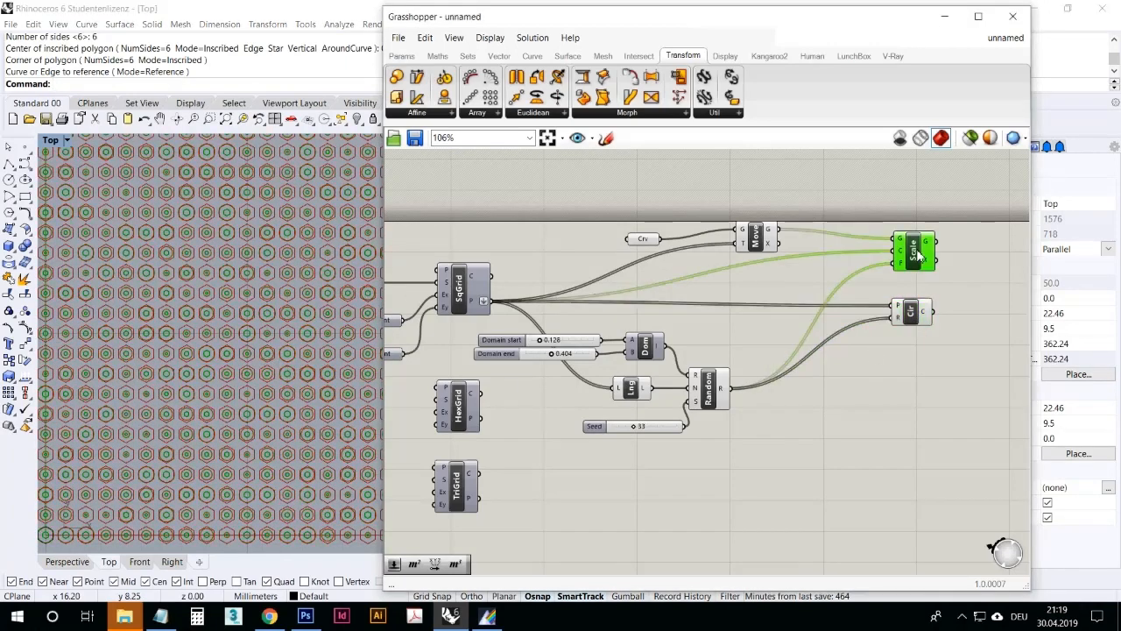
click(766, 245)
right_click(755, 243)
click(788, 260)
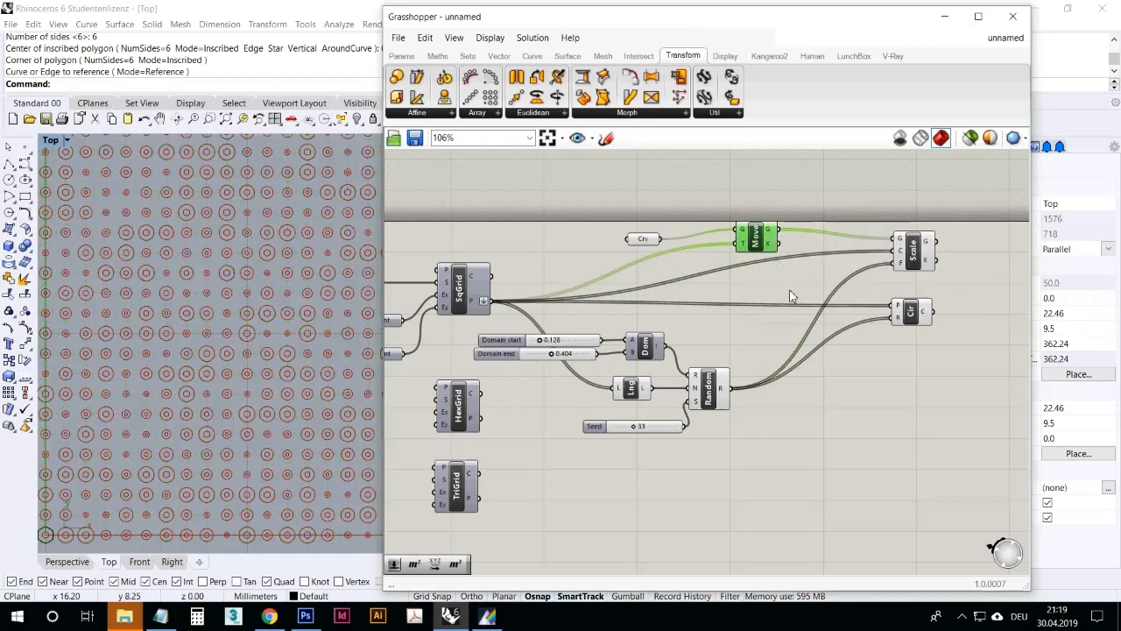
click(911, 315)
right_click(911, 315)
click(941, 337)
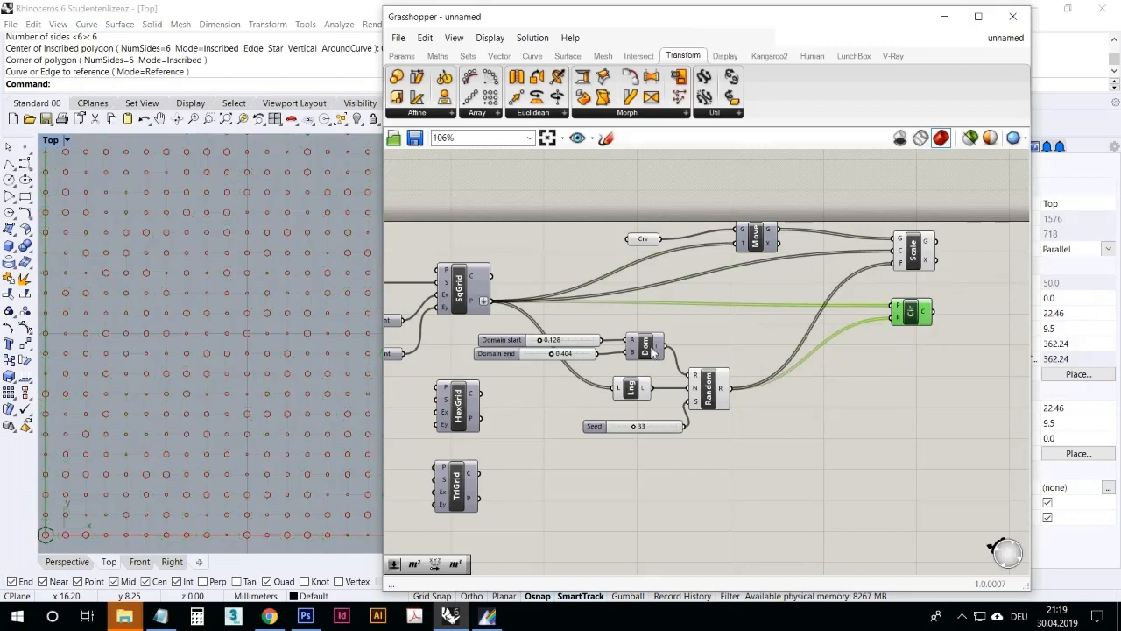
Step: Set the Domain end slider to 0.943 and the Seed slider to 7 to vary the hexagon sizes
scroll(312, 315, down, 2)
scroll(247, 375, up, 4)
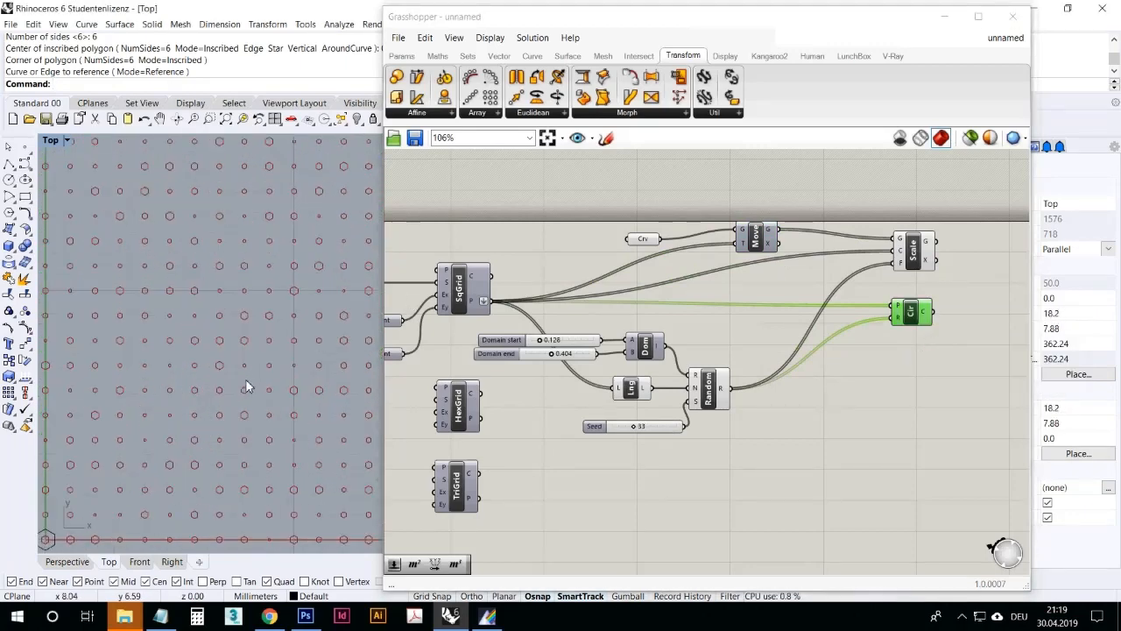
scroll(242, 460, up, 8)
scroll(223, 389, down, 6)
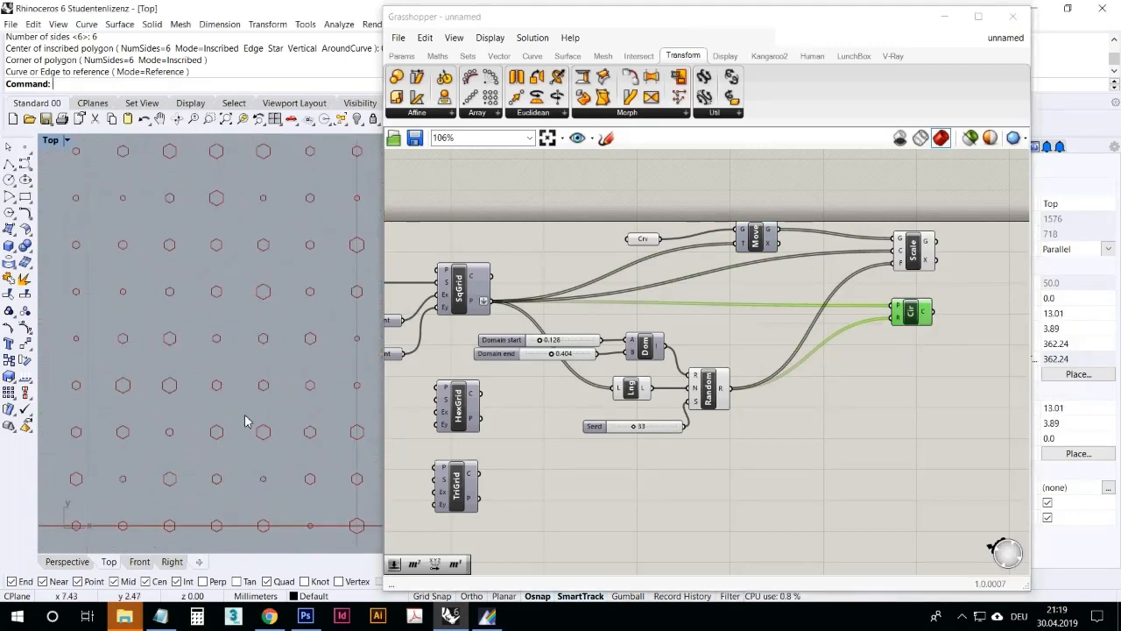
drag(551, 355, 595, 366)
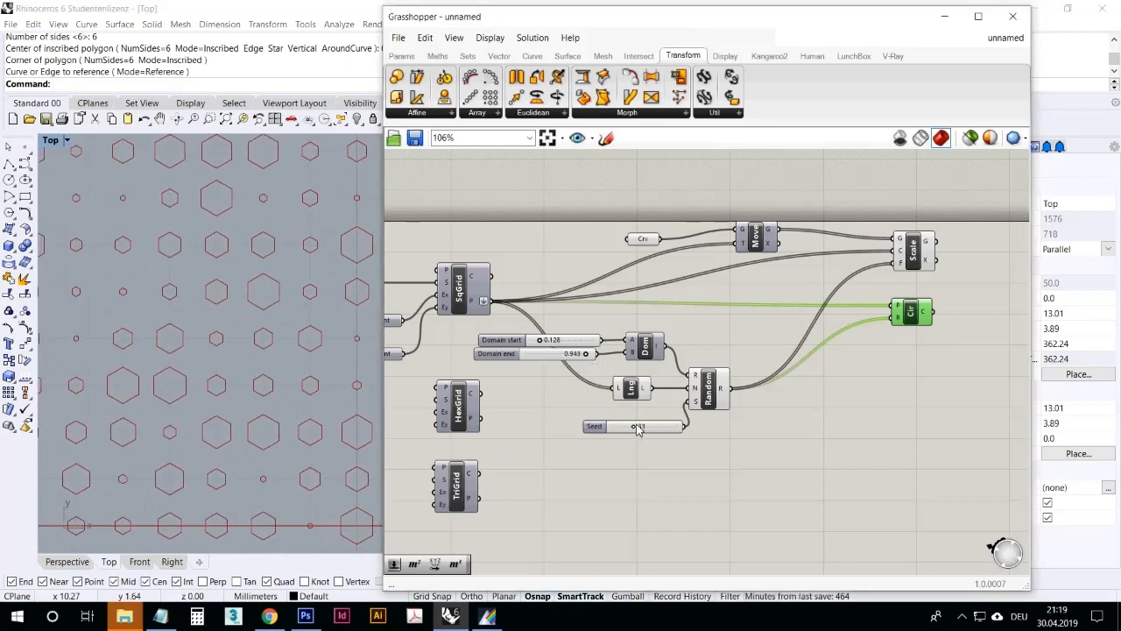
drag(637, 428, 623, 442)
scroll(288, 388, down, 6)
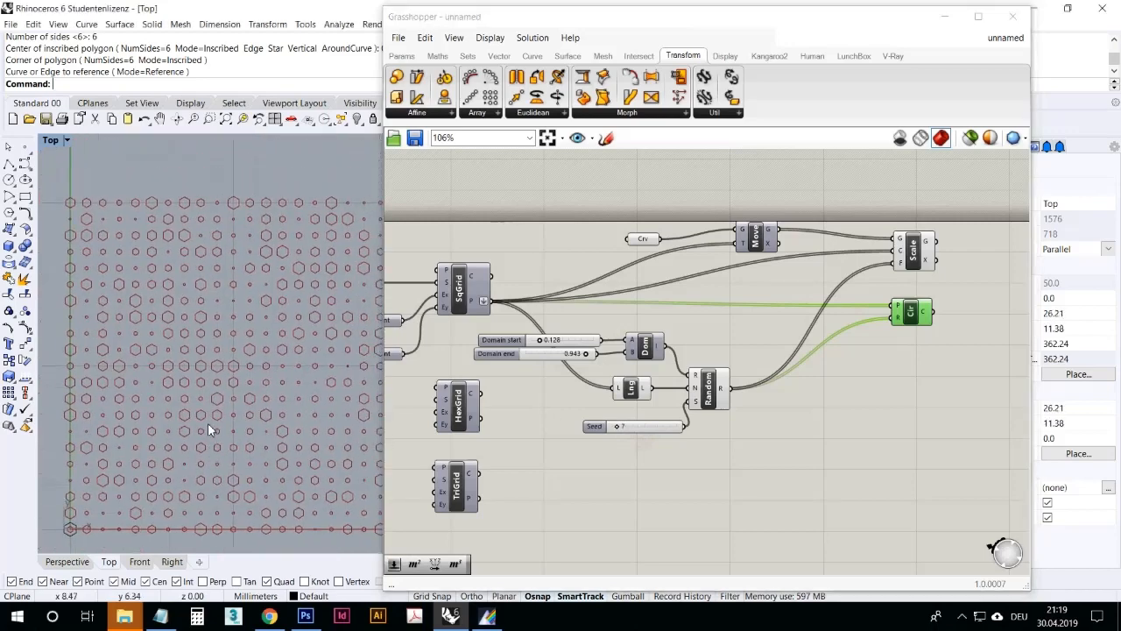
scroll(207, 422, down, 3)
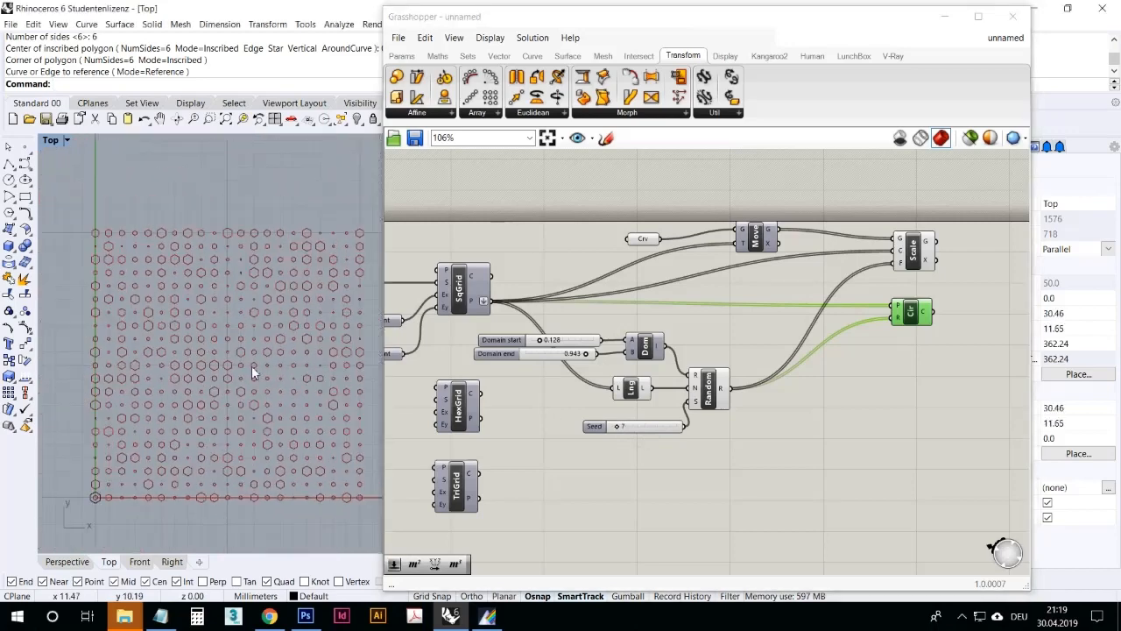
Step: Add a Rotate component after Scale and wire Scale's geometry output into Rotate's geometry input
click(911, 471)
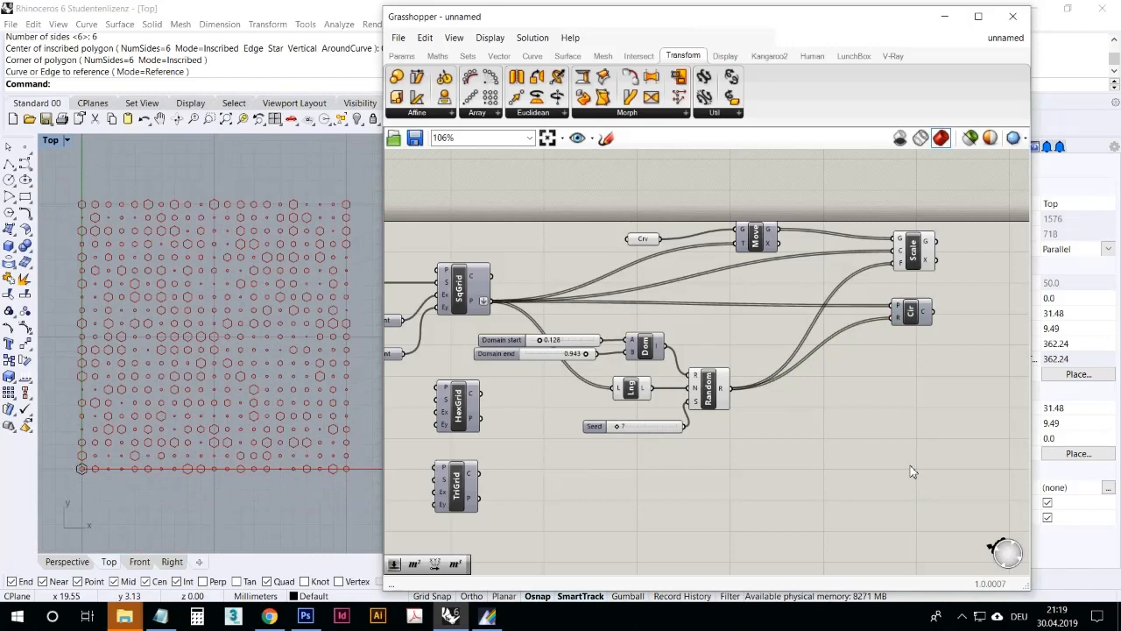
double_click(911, 471)
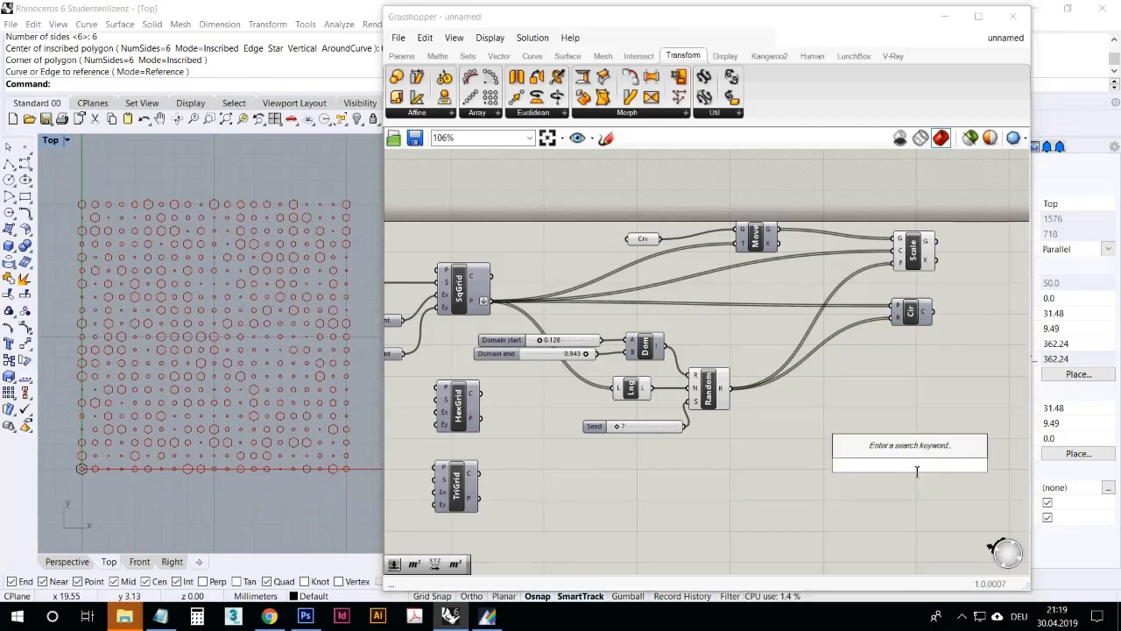
text(rota)
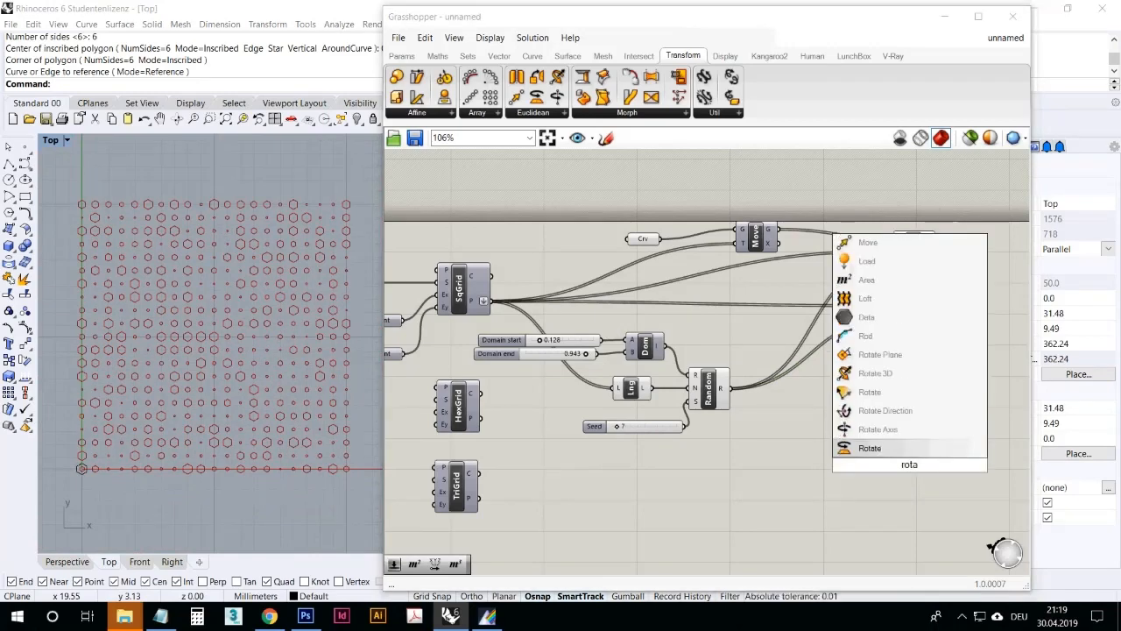
click(913, 450)
drag(935, 240, 993, 286)
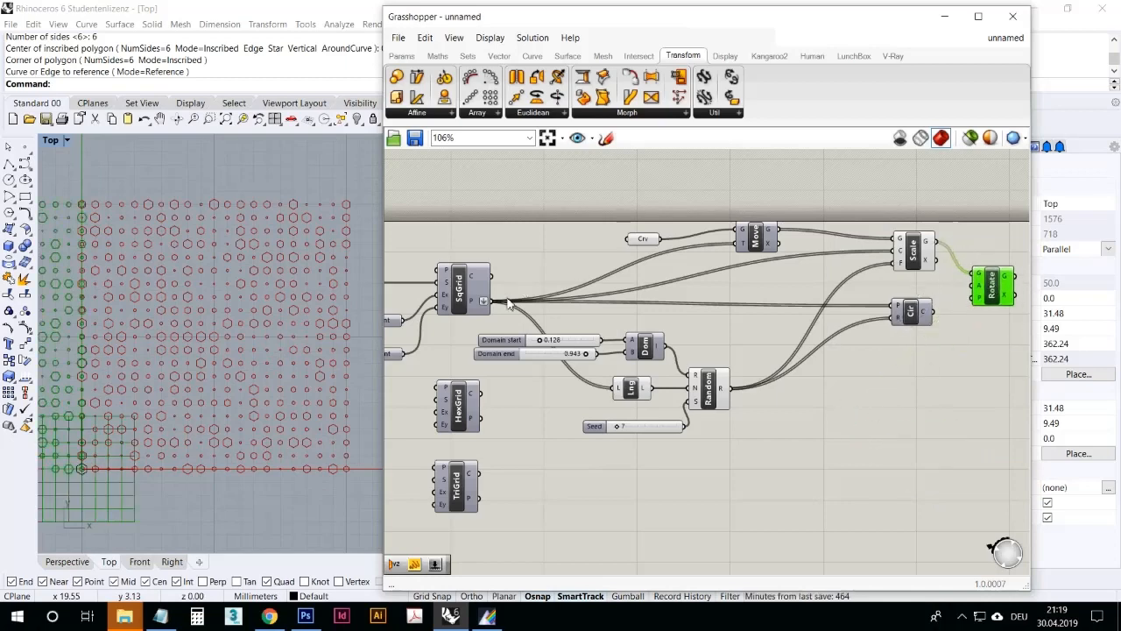
right_drag(929, 311, 871, 316)
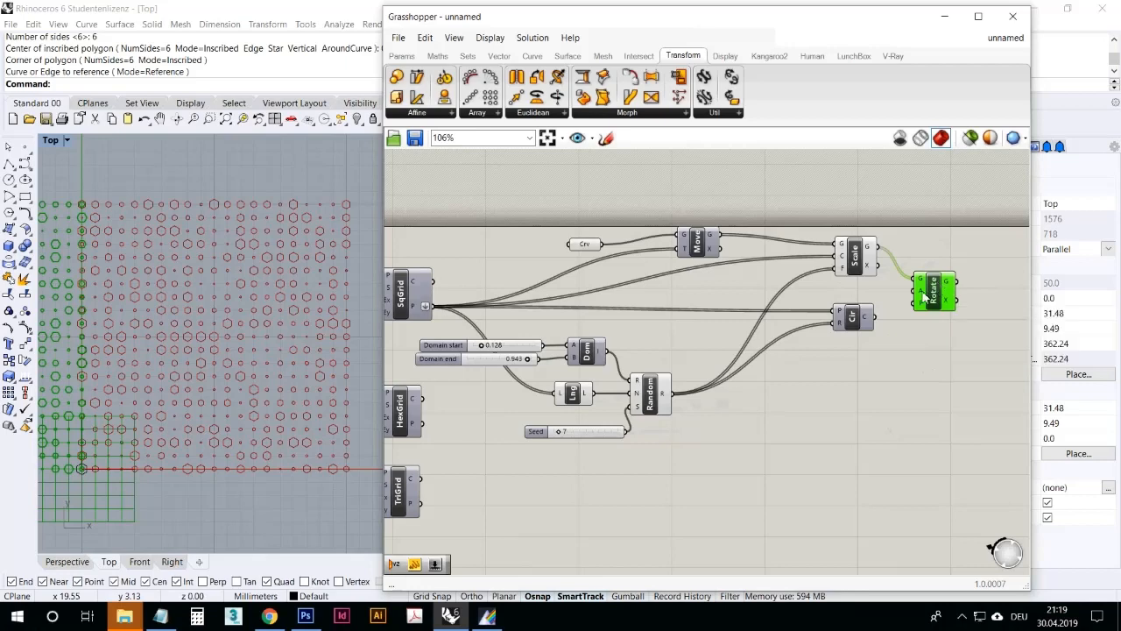
Step: Wire SqGrid's points into Rotate's plane input and shift the Circle component slightly down to clear the wires
mouse_move(920, 285)
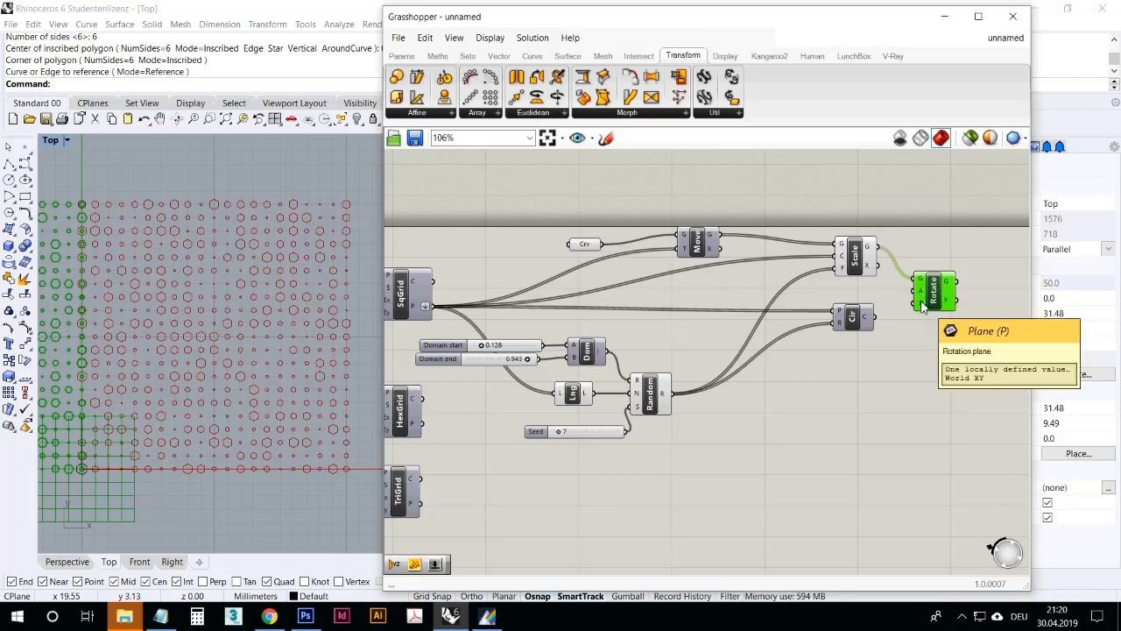
right_drag(235, 302, 352, 261)
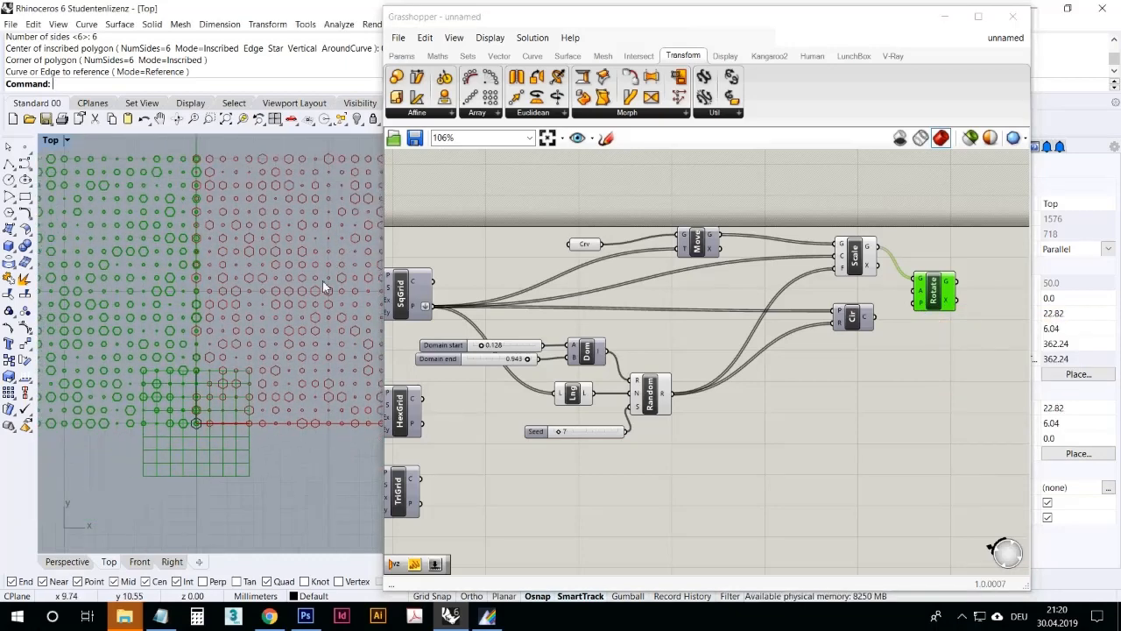
scroll(284, 335, down, 6)
scroll(267, 289, up, 6)
scroll(227, 434, down, 1)
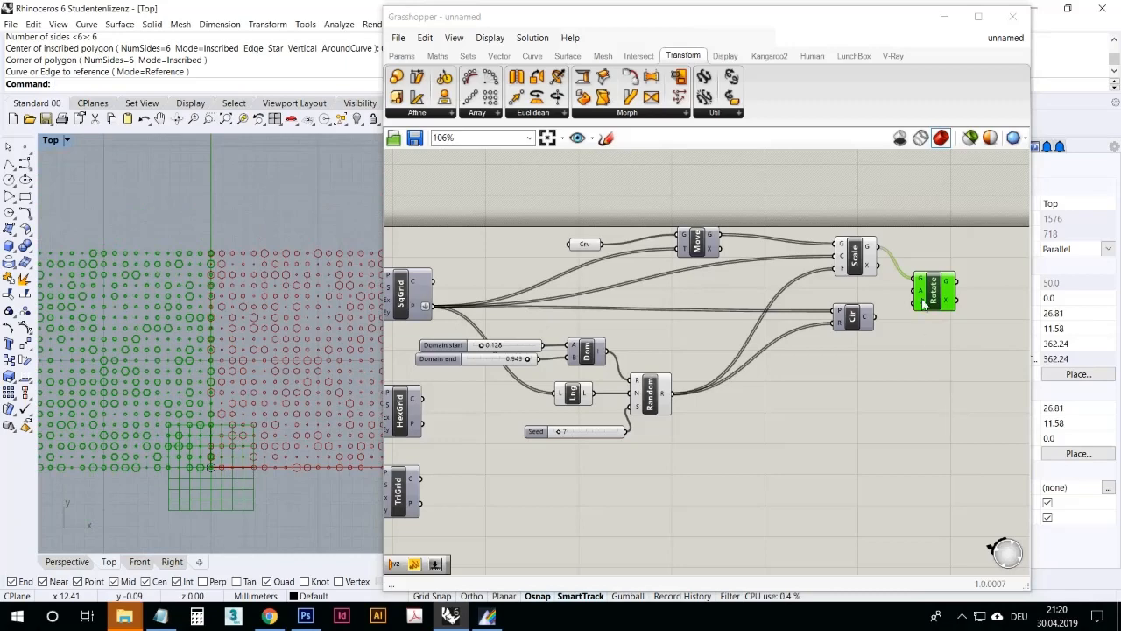
mouse_move(921, 299)
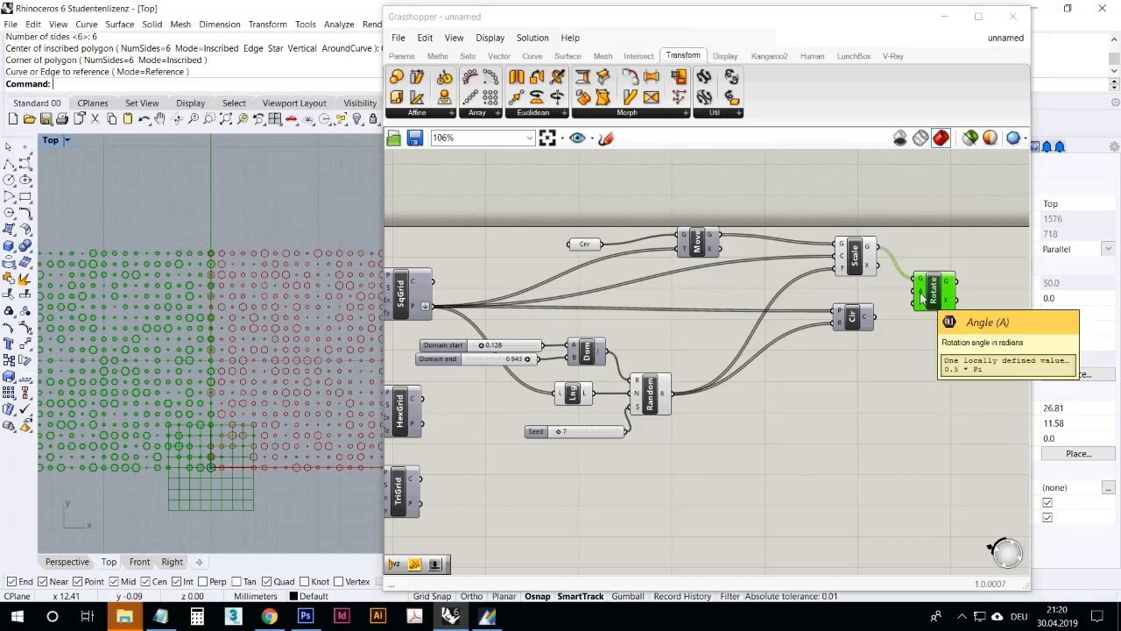
click(904, 354)
drag(427, 306, 916, 303)
drag(848, 323, 853, 343)
drag(924, 297, 922, 297)
scroll(258, 289, up, 10)
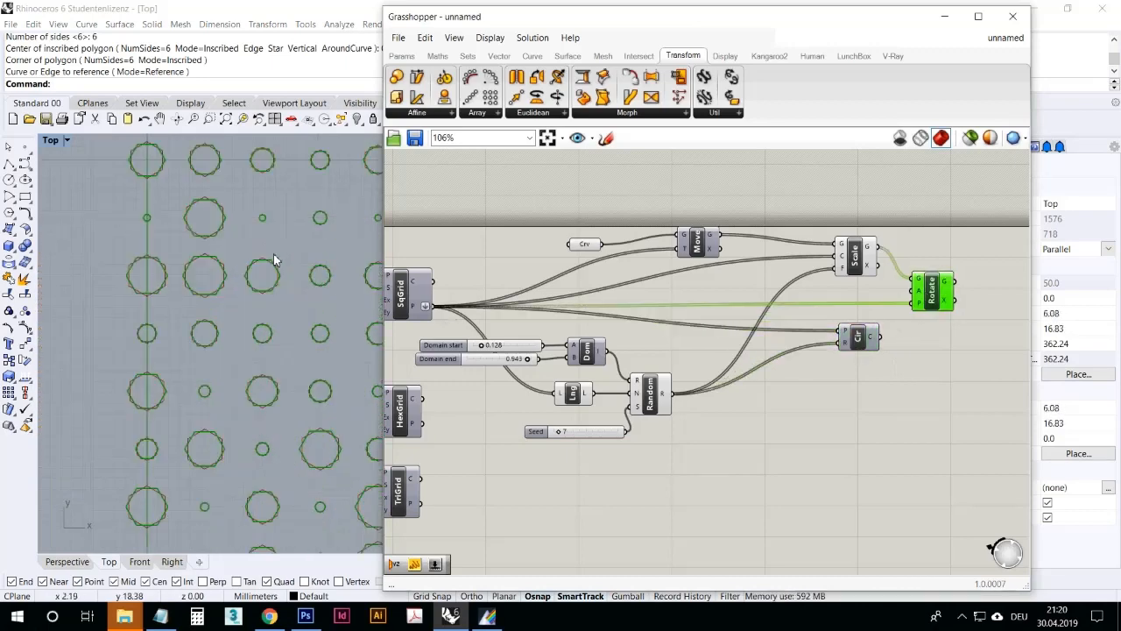
scroll(259, 289, down, 6)
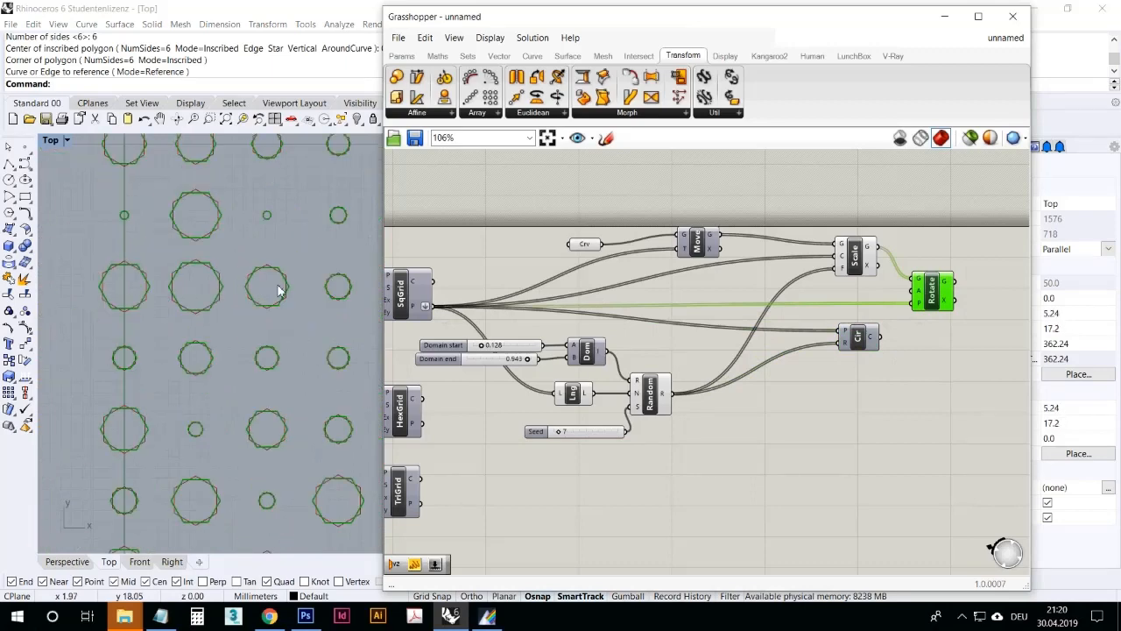
Step: Wire Random's output into Rotate's angle input and turn off the preview of the Scale component
drag(672, 393, 917, 298)
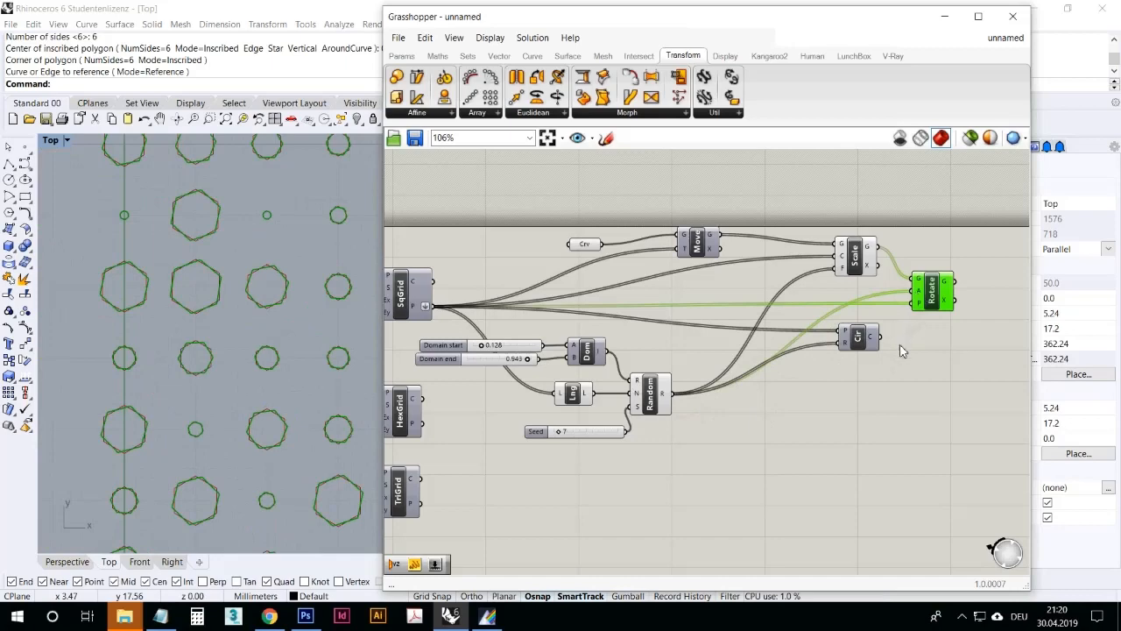
click(895, 302)
click(862, 263)
right_click(863, 261)
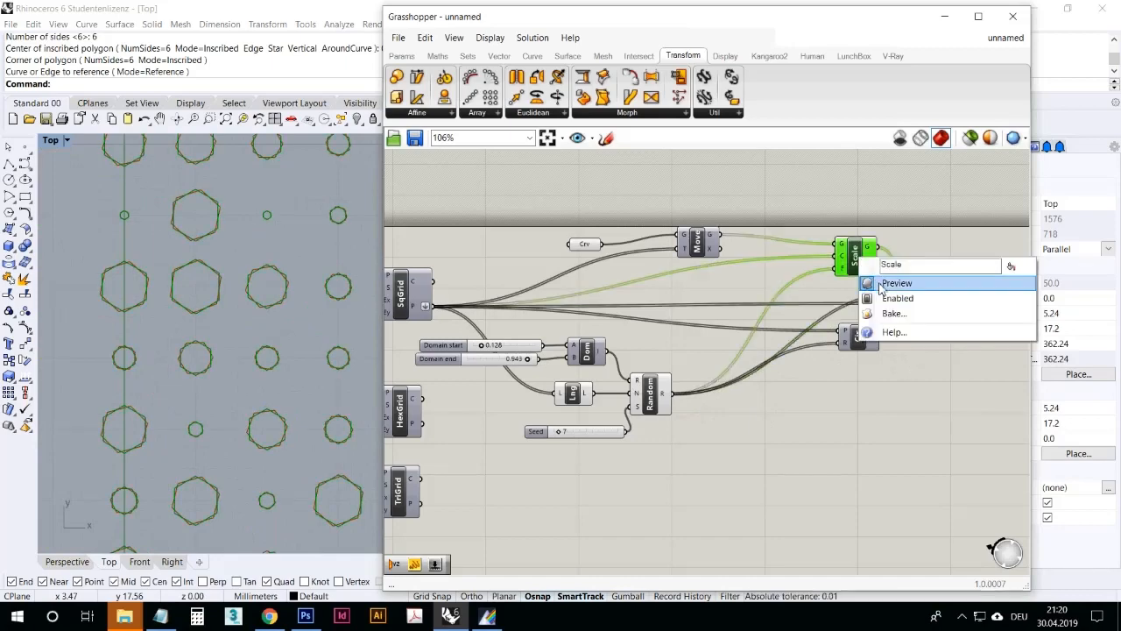
click(884, 283)
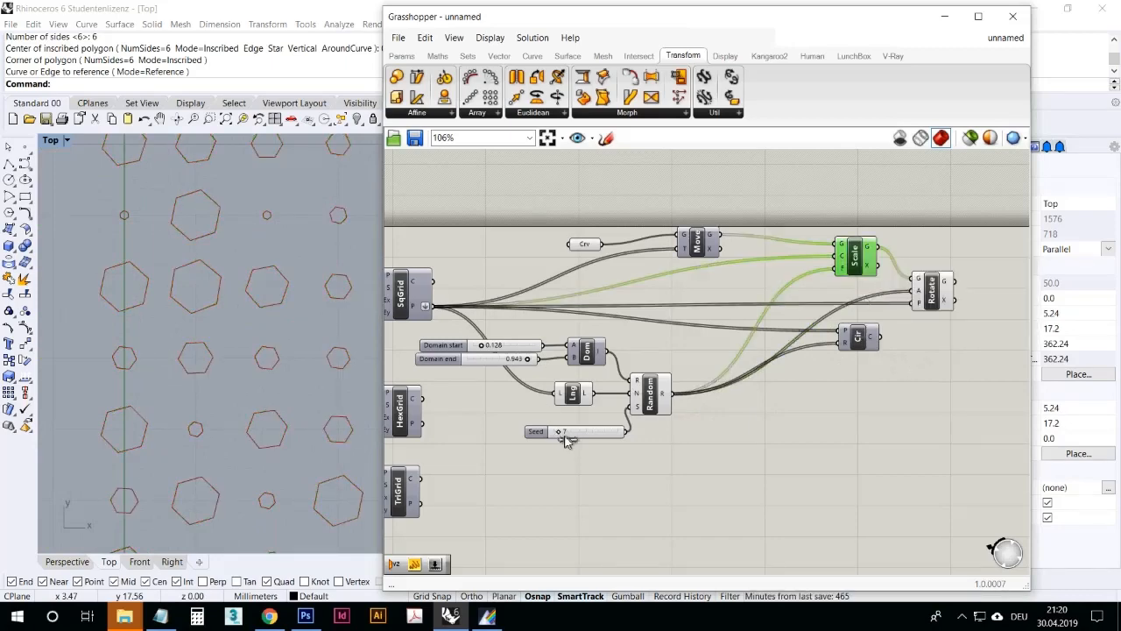
Step: Set the Seed slider to 26 and shift the Rotate component slightly away from Scale
mouse_move(566, 435)
mouse_down()
mouse_move(606, 431)
mouse_move(566, 434)
mouse_up()
scroll(193, 325, down, 6)
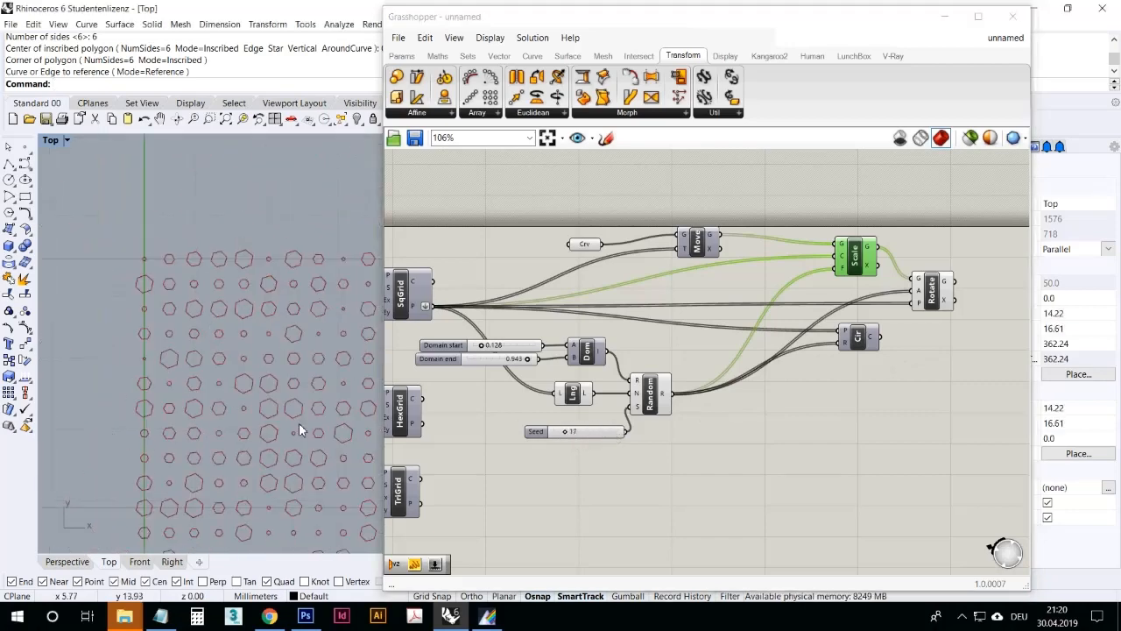
mouse_move(571, 437)
mouse_down()
mouse_move(613, 446)
mouse_move(580, 447)
mouse_up()
right_drag(345, 369, 273, 339)
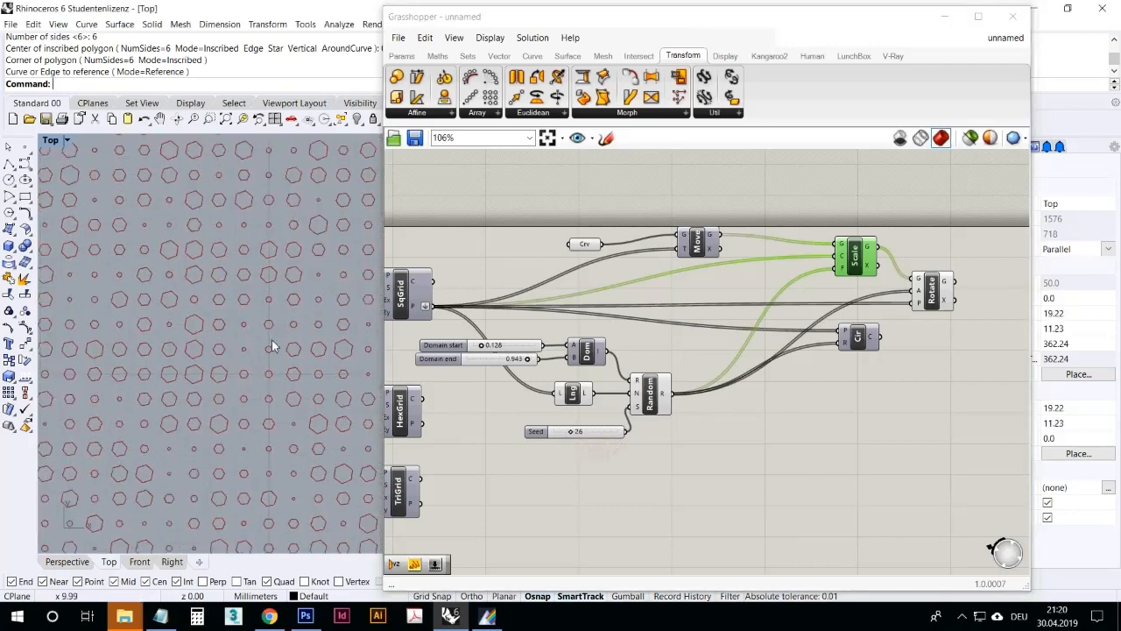
drag(944, 302, 950, 299)
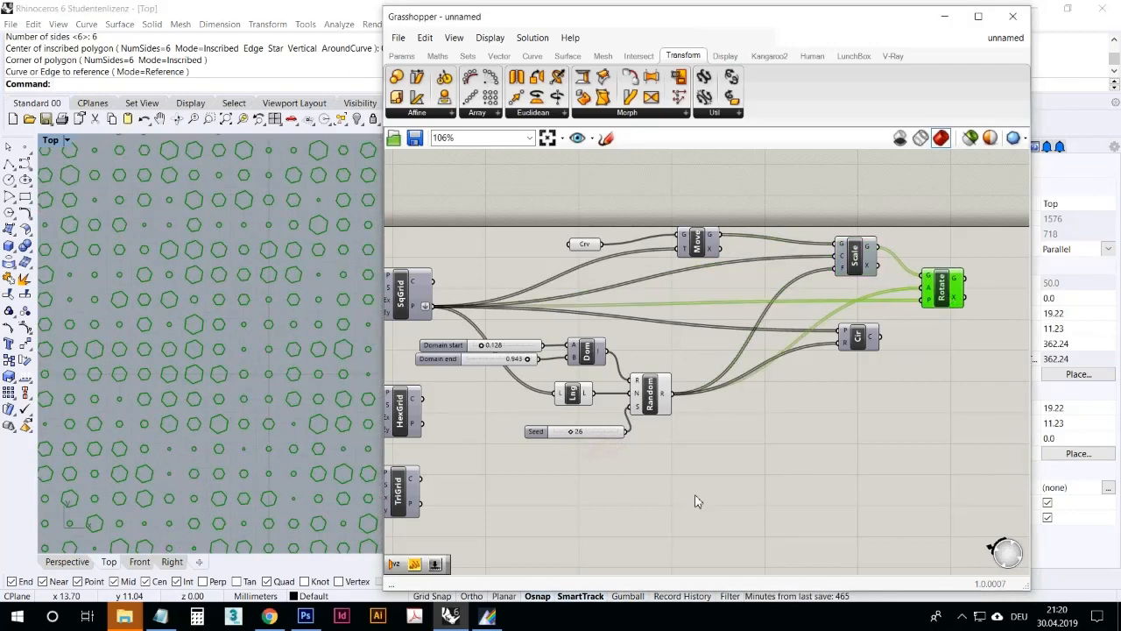
mouse_move(696, 494)
mouse_down()
mouse_move(513, 336)
mouse_move(692, 487)
mouse_up()
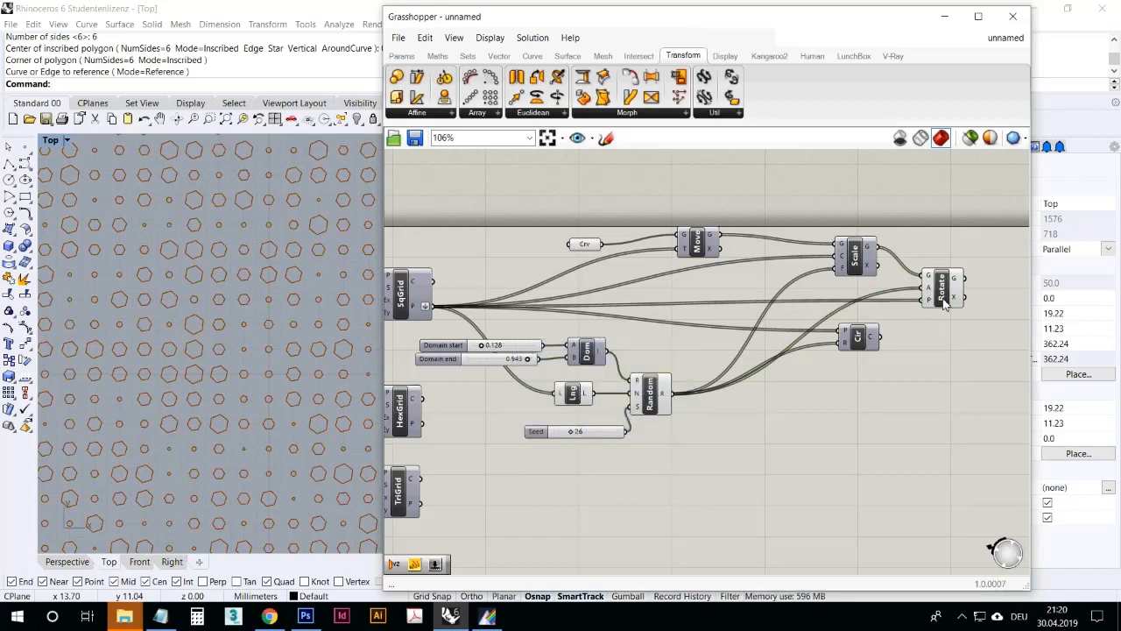
click(944, 302)
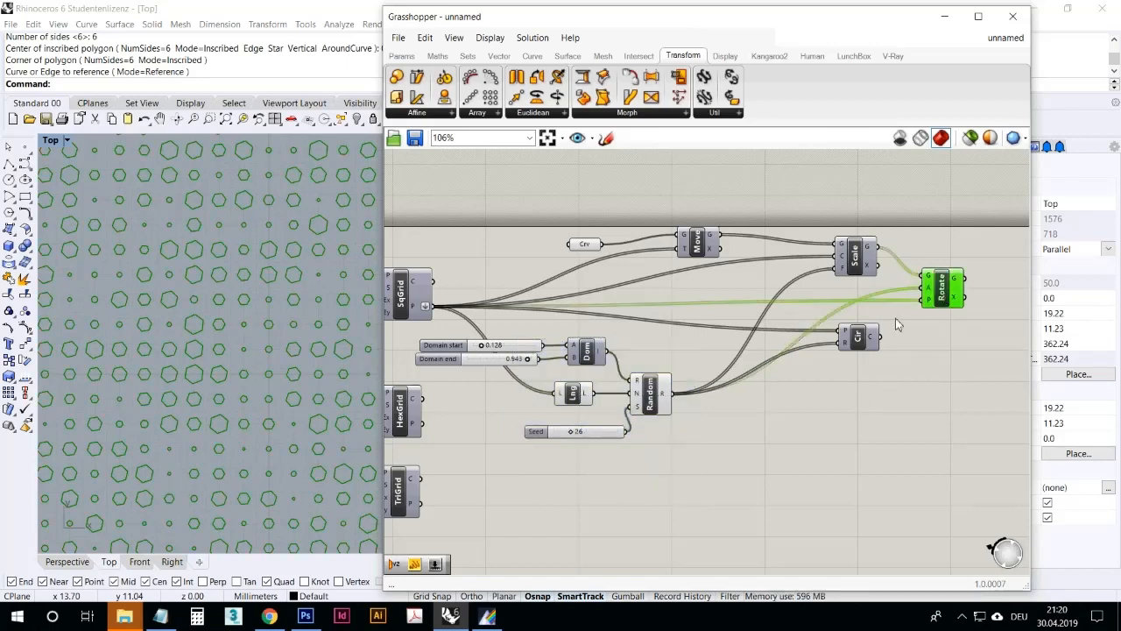
Step: Duplicate the random-number group below the original, wire the copied Random's output into Rotate's angle input and lower Rotate
drag(668, 467, 599, 497)
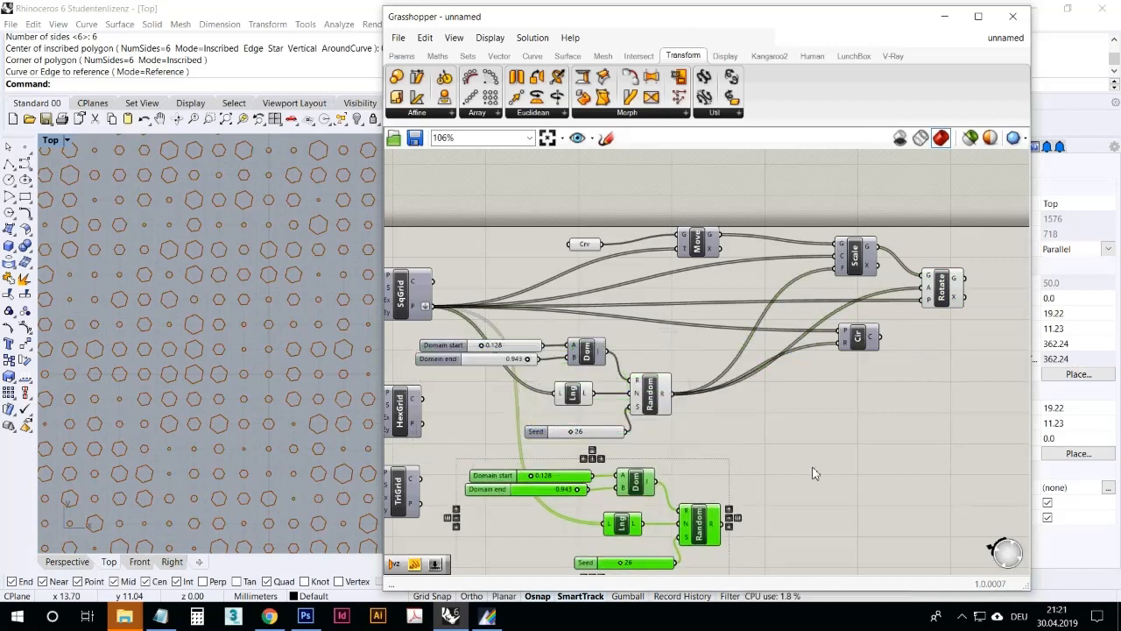
click(812, 473)
drag(720, 524, 947, 386)
right_drag(630, 565, 714, 505)
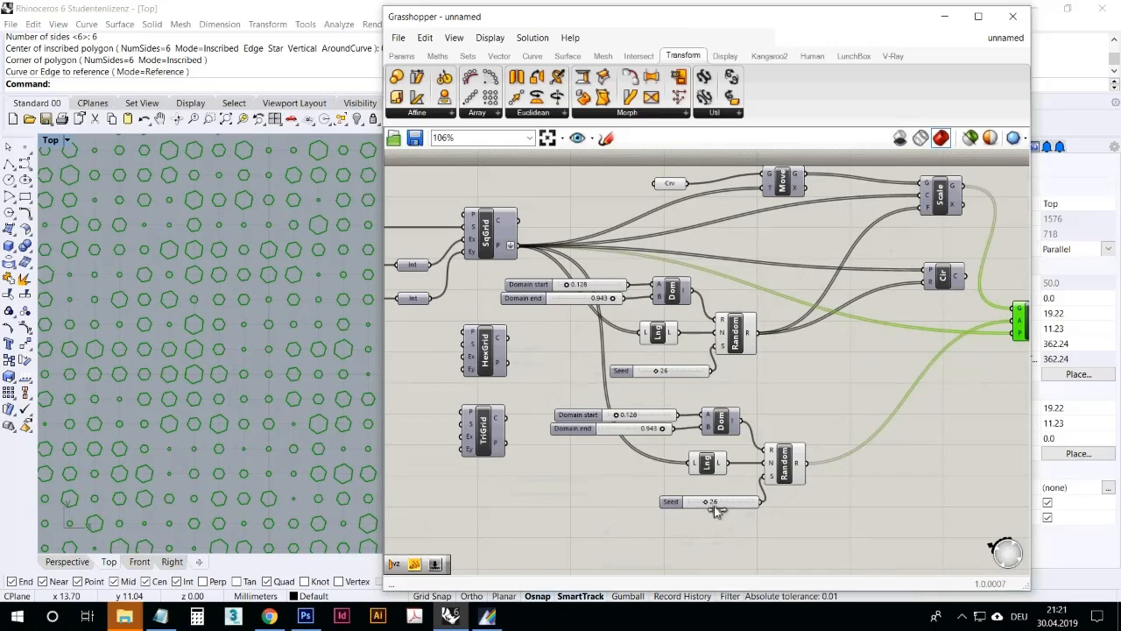
Step: Set the duplicated group's Seed to 41 and move that group further below the original random-number group
mouse_move(710, 507)
mouse_down()
mouse_move(744, 506)
mouse_move(719, 512)
mouse_up()
right_drag(604, 408, 548, 400)
drag(775, 534, 528, 391)
drag(663, 412, 649, 459)
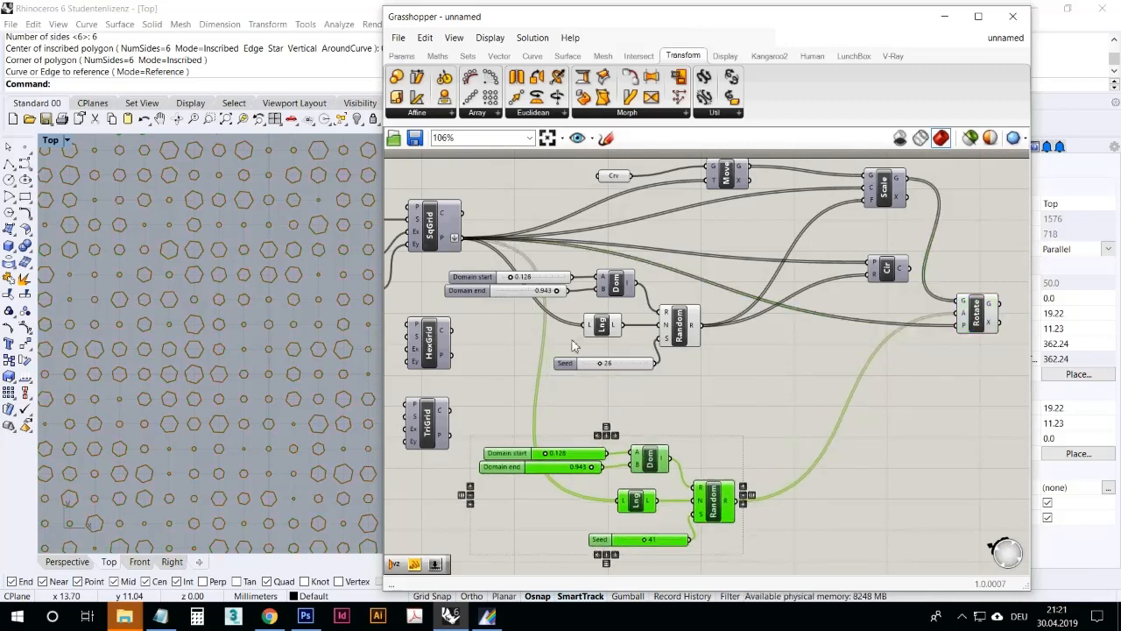
click(683, 396)
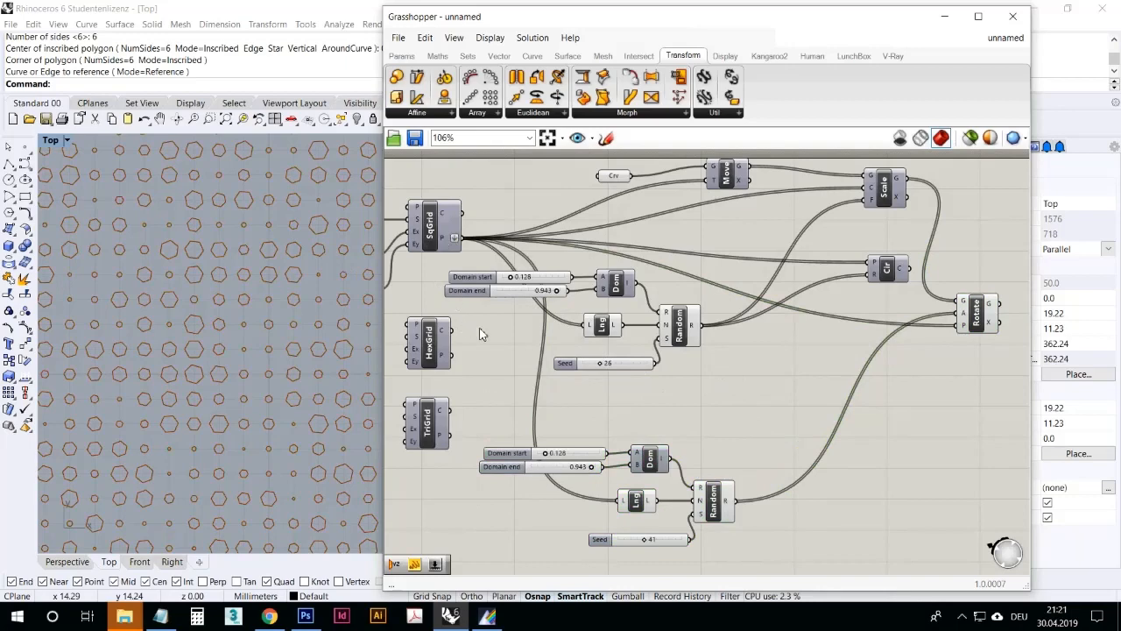
right_drag(480, 328, 507, 333)
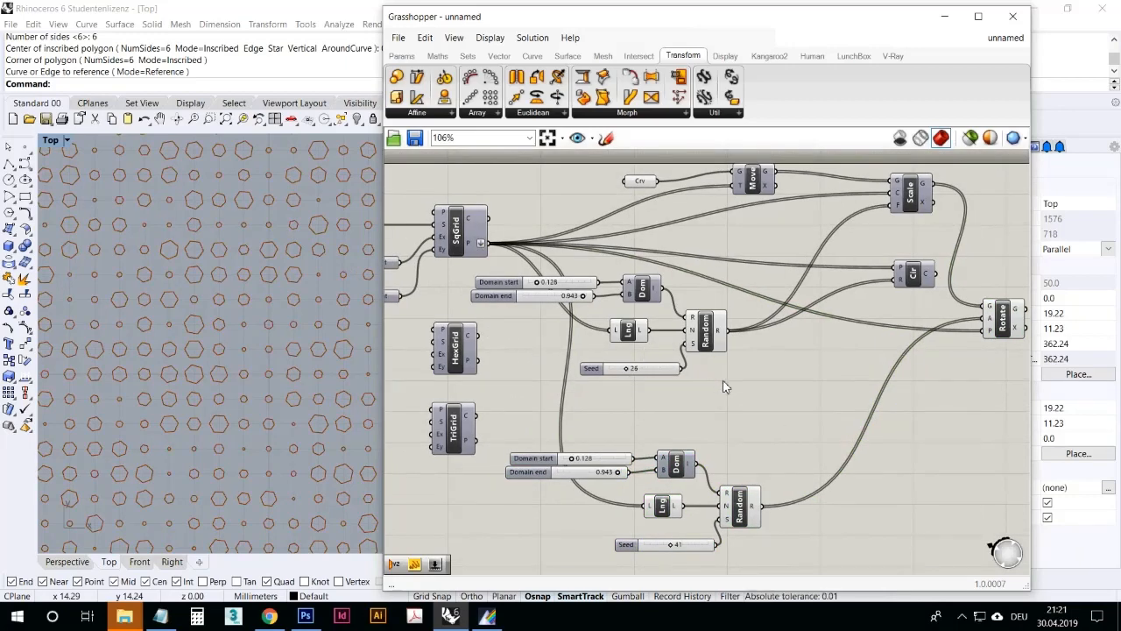
Step: Move the upper random-number group closer to the duplicated group below it
drag(723, 386, 564, 284)
drag(647, 291, 683, 326)
click(820, 241)
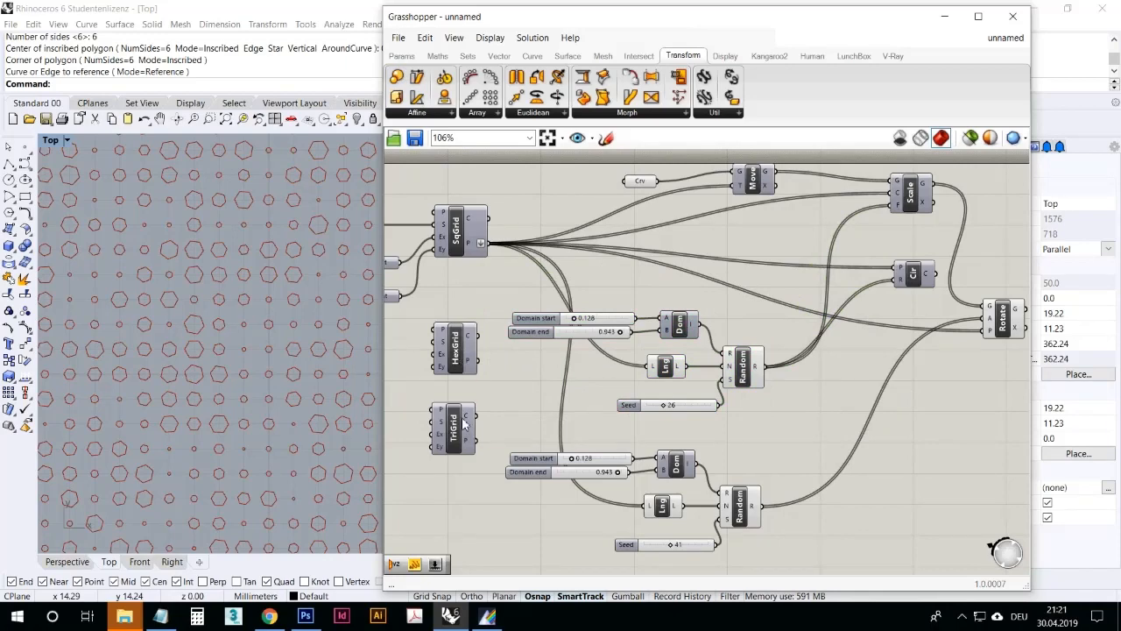
click(459, 358)
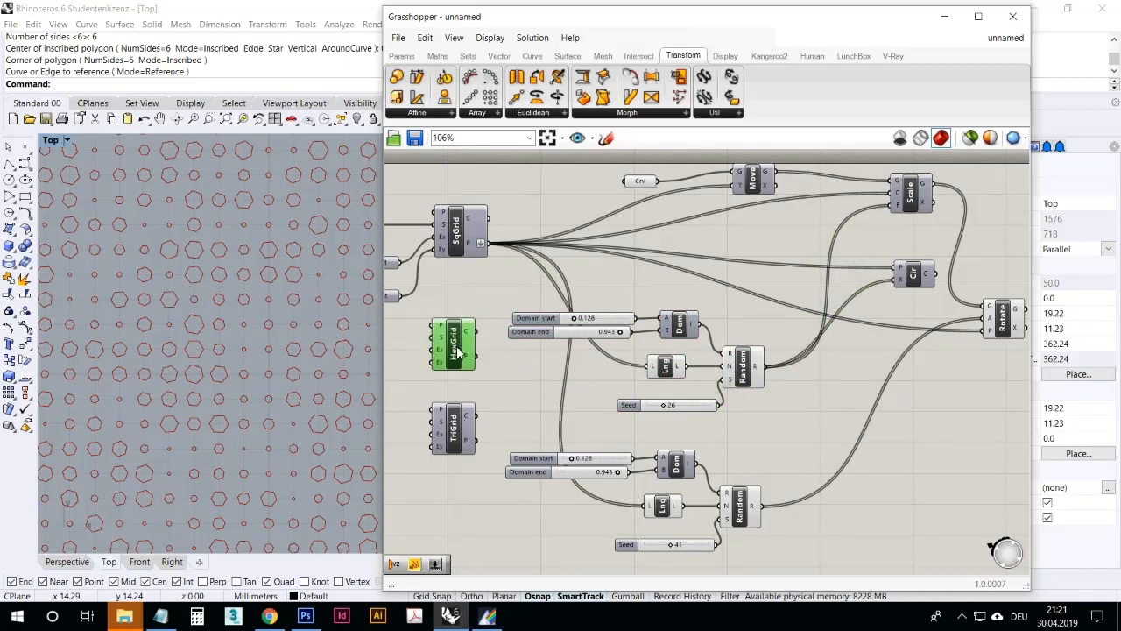
Step: Insert a Point parameter fed by SqGrid's points output and rewire Move, Scale, Circle and Rotate to take their points from it
click(401, 55)
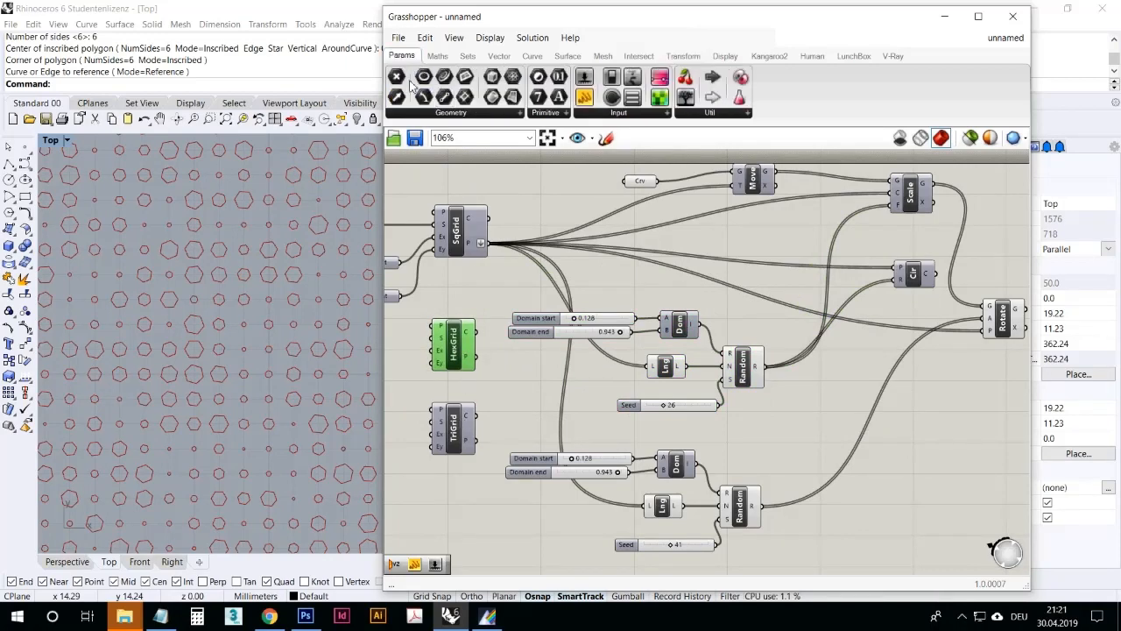
drag(423, 96, 548, 198)
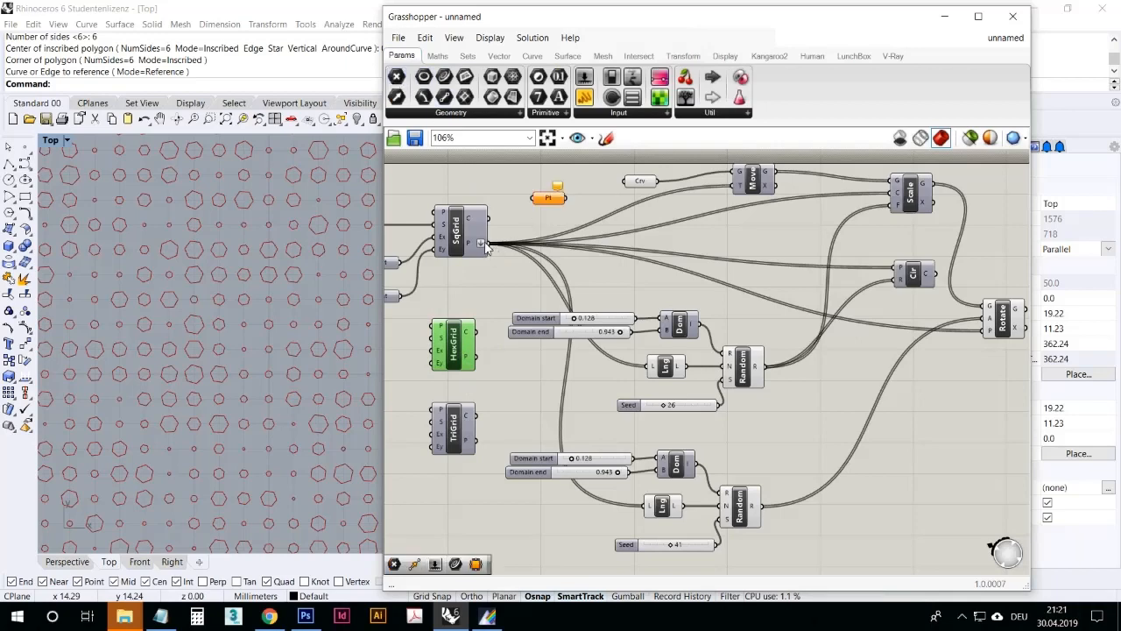
drag(482, 243, 697, 208)
drag(731, 195, 738, 185)
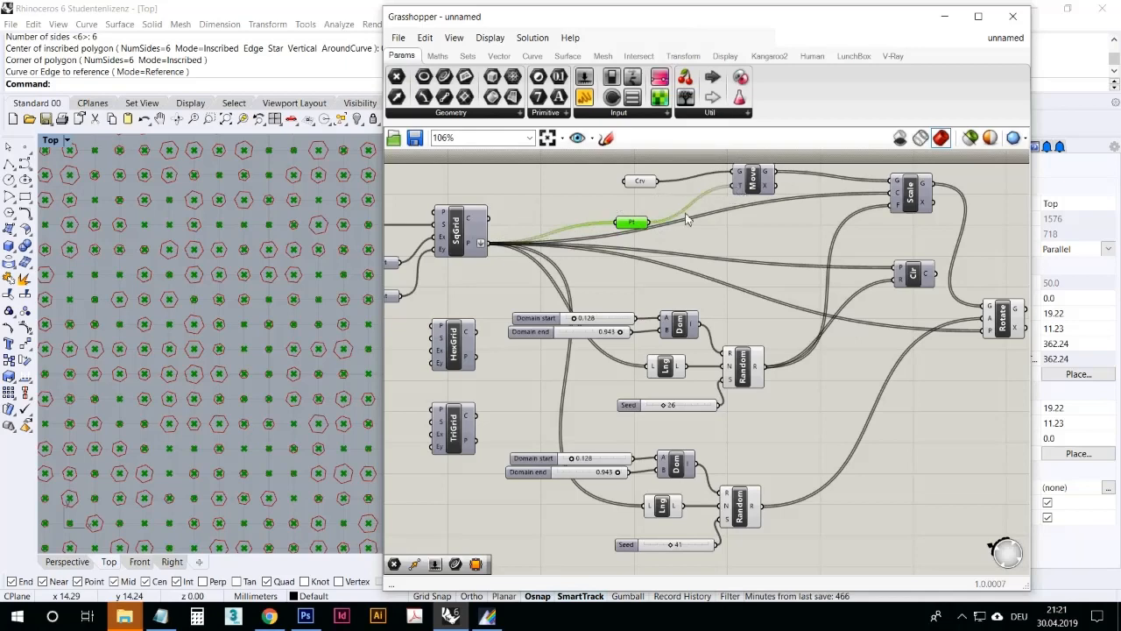
drag(655, 222, 894, 197)
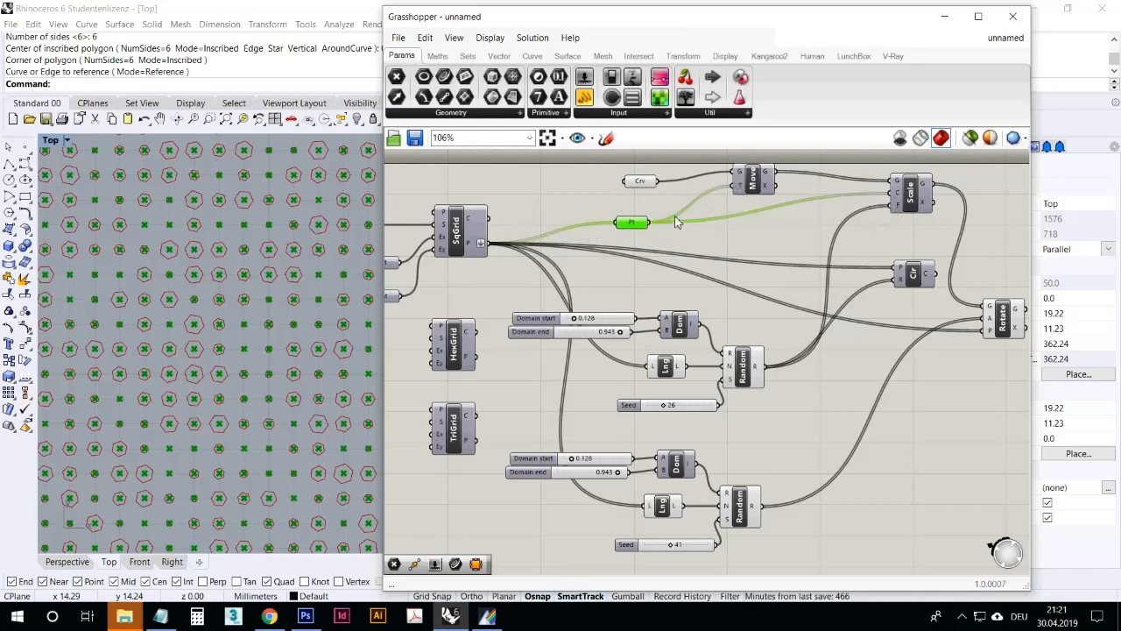
drag(675, 238, 897, 268)
drag(664, 232, 984, 330)
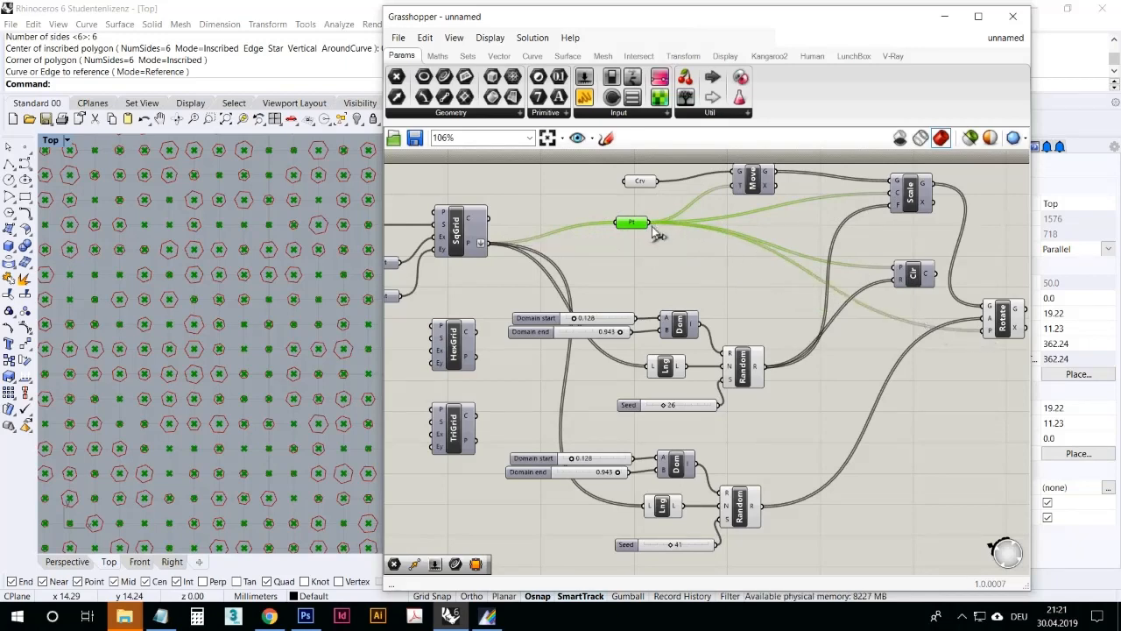
Step: Feed one shared List Length from the Point parameter into both Random components' number inputs and delete the duplicate List Length
drag(652, 226, 663, 368)
drag(640, 226, 578, 232)
click(650, 362)
drag(650, 363, 723, 505)
click(663, 506)
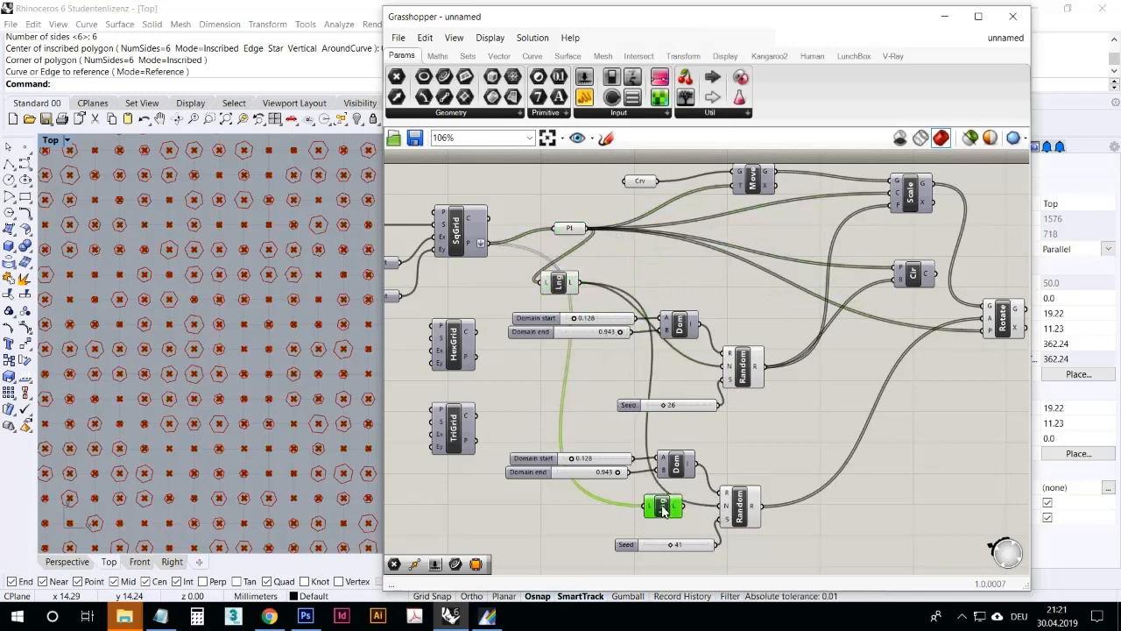
key(Delete)
Step: Move the Point parameter closer to SqGrid and shift both random-number groups away from the shared List Length
drag(568, 228, 528, 242)
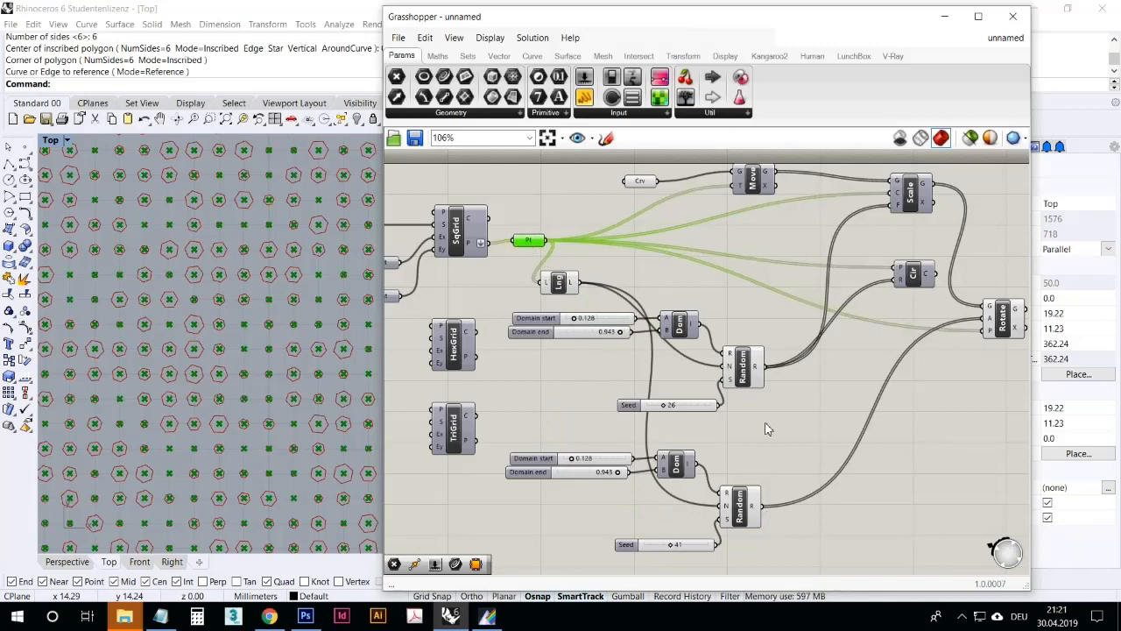
drag(771, 420, 500, 302)
drag(679, 322, 724, 317)
click(768, 561)
drag(768, 561, 504, 437)
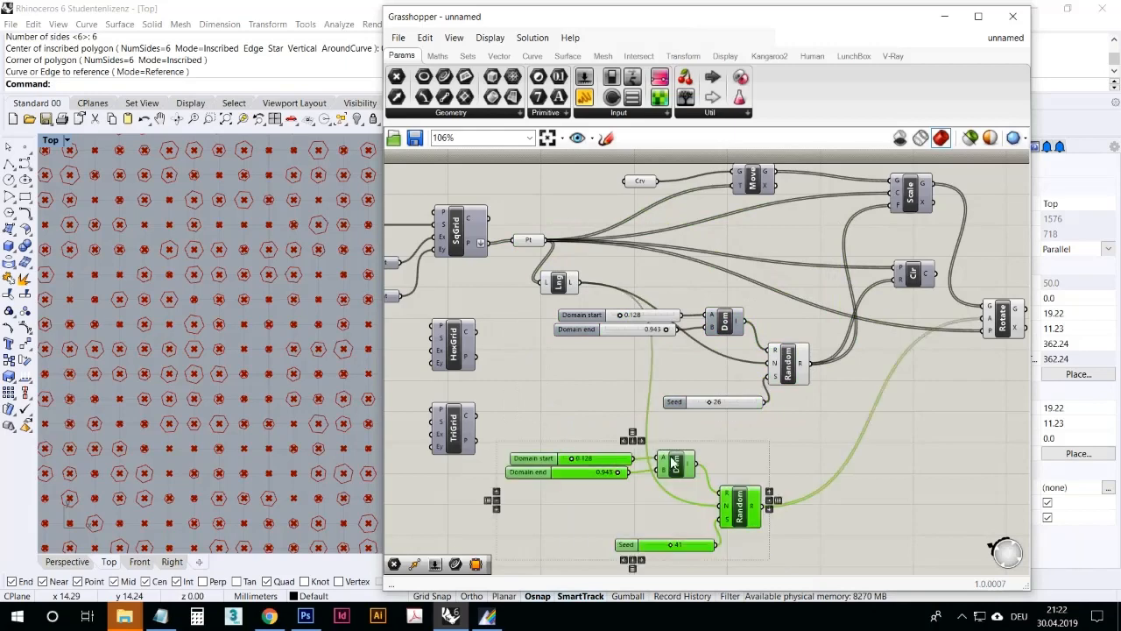
drag(678, 460, 709, 447)
click(771, 425)
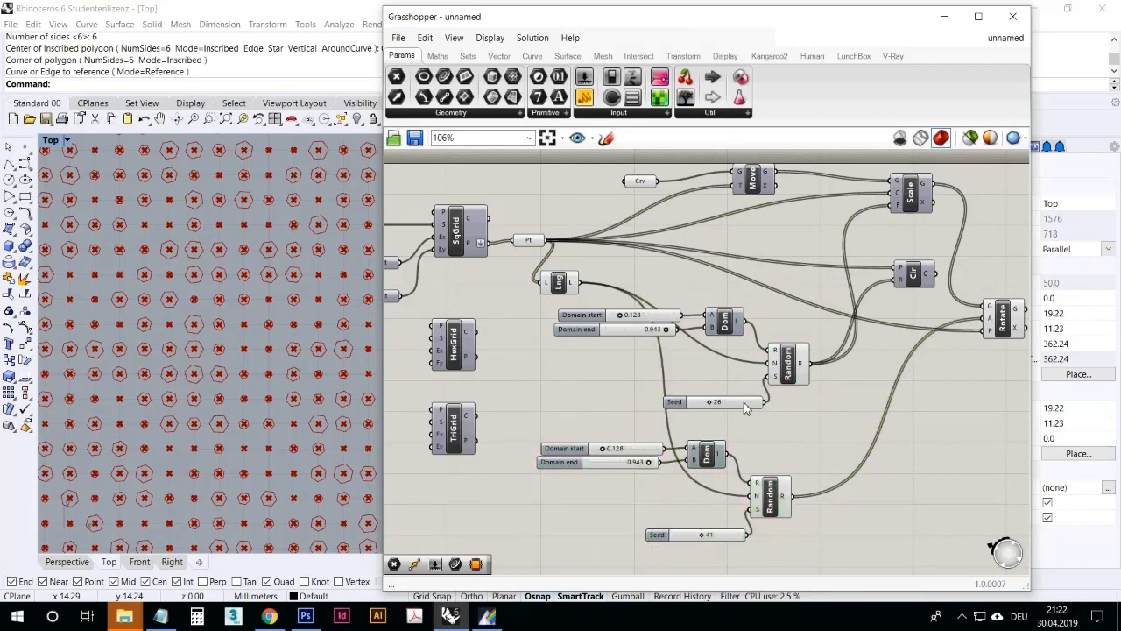
Step: Move the upper group's Seed slider further from its Random component and raise the Circle component towards Scale
drag(738, 404, 691, 397)
drag(915, 274, 915, 249)
click(1000, 324)
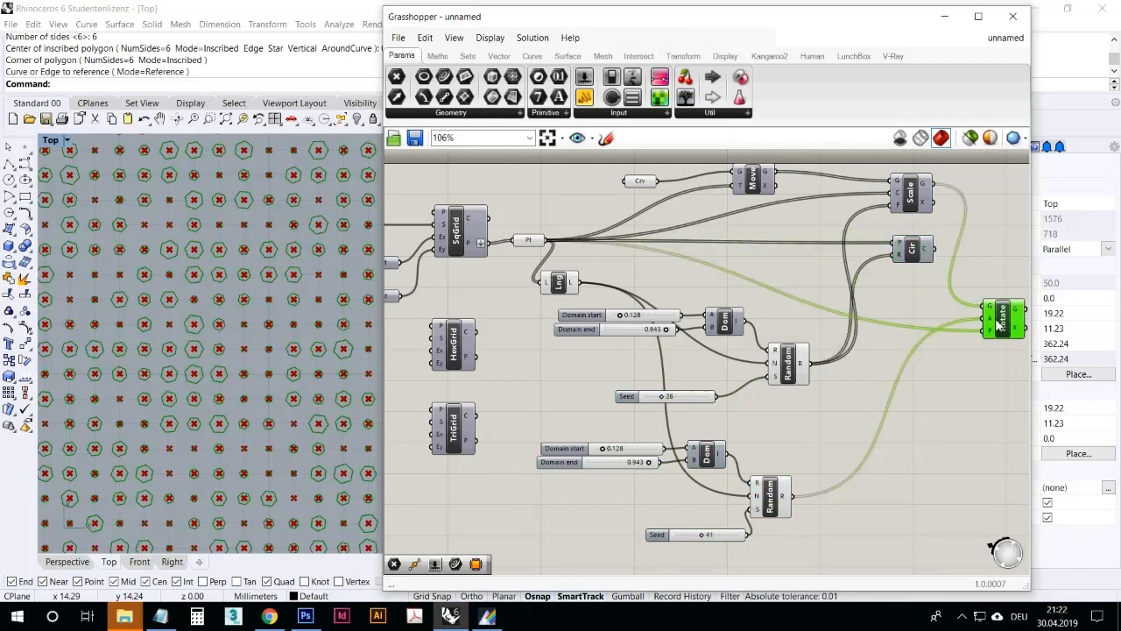
click(671, 284)
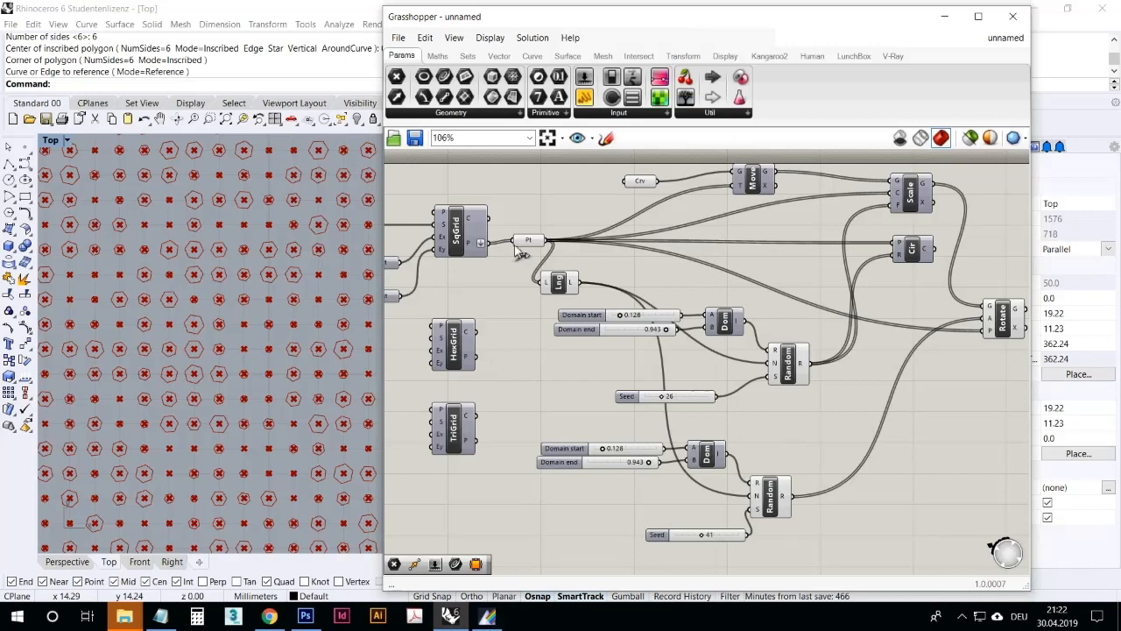
Step: Wire HexGrid's points output into the Point parameter in place of SqGrid and inspect the resulting pattern
drag(478, 356, 519, 241)
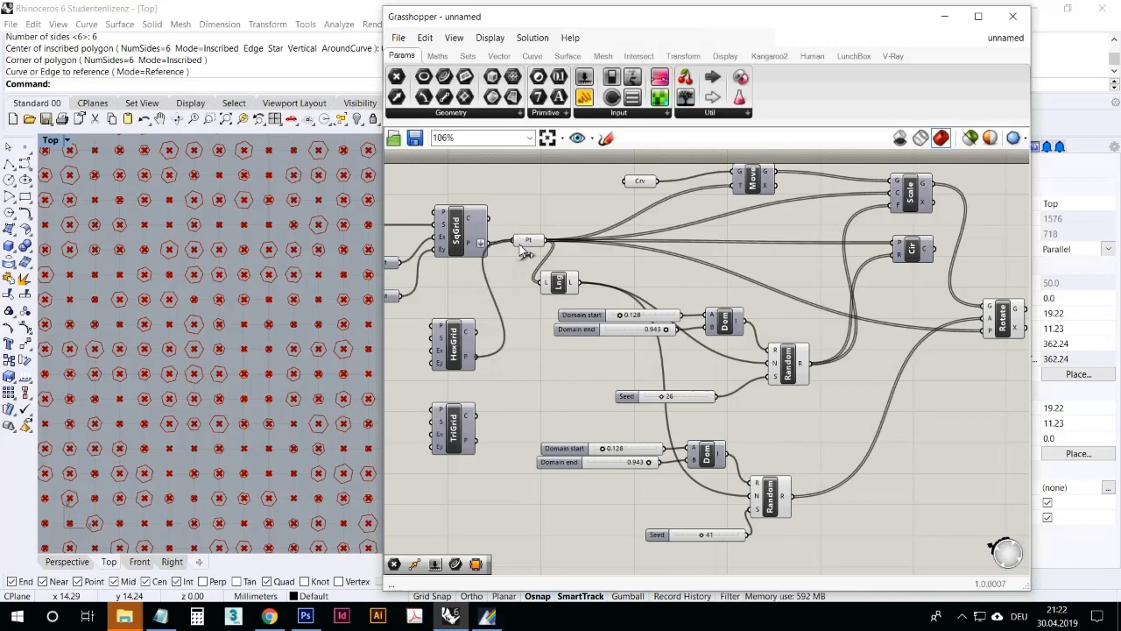
scroll(298, 307, down, 3)
scroll(300, 259, up, 4)
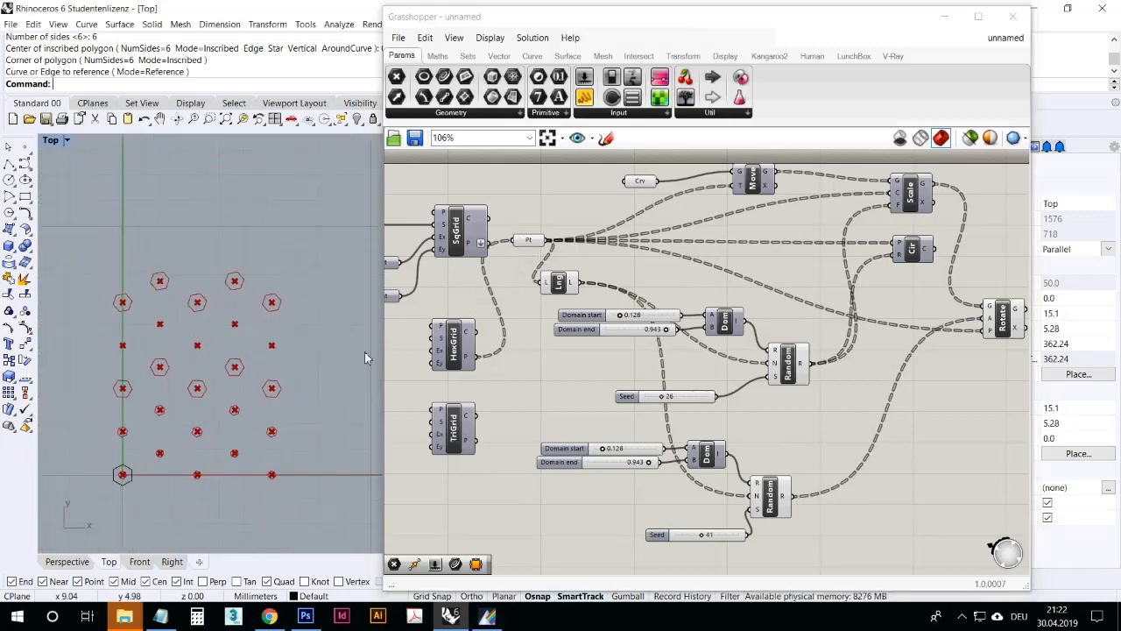
right_drag(463, 375, 661, 384)
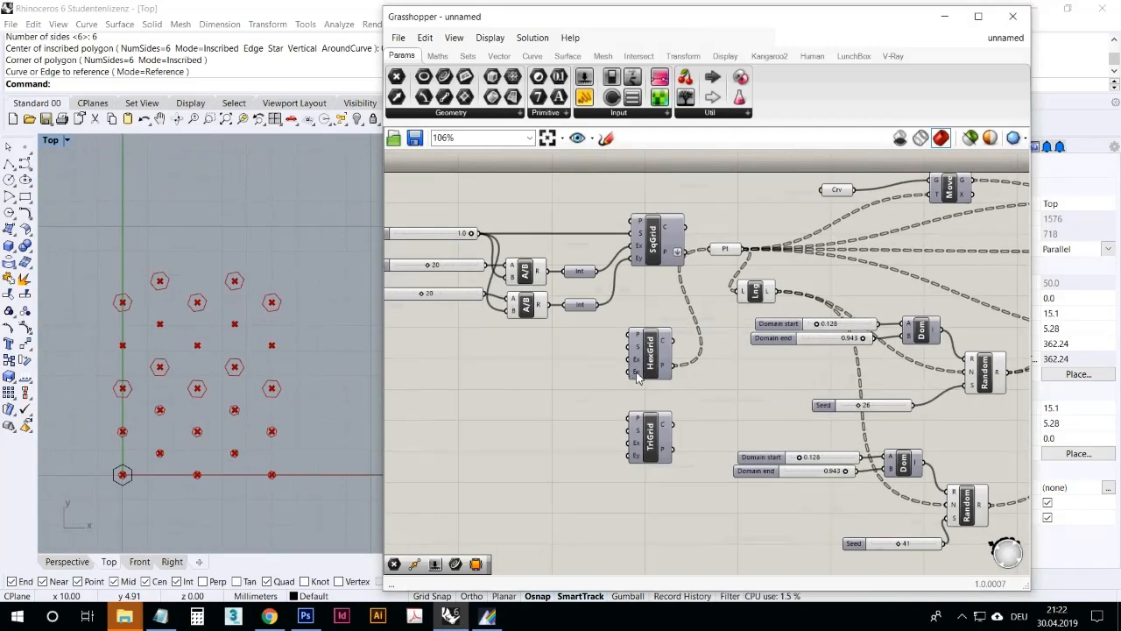
scroll(237, 280, up, 4)
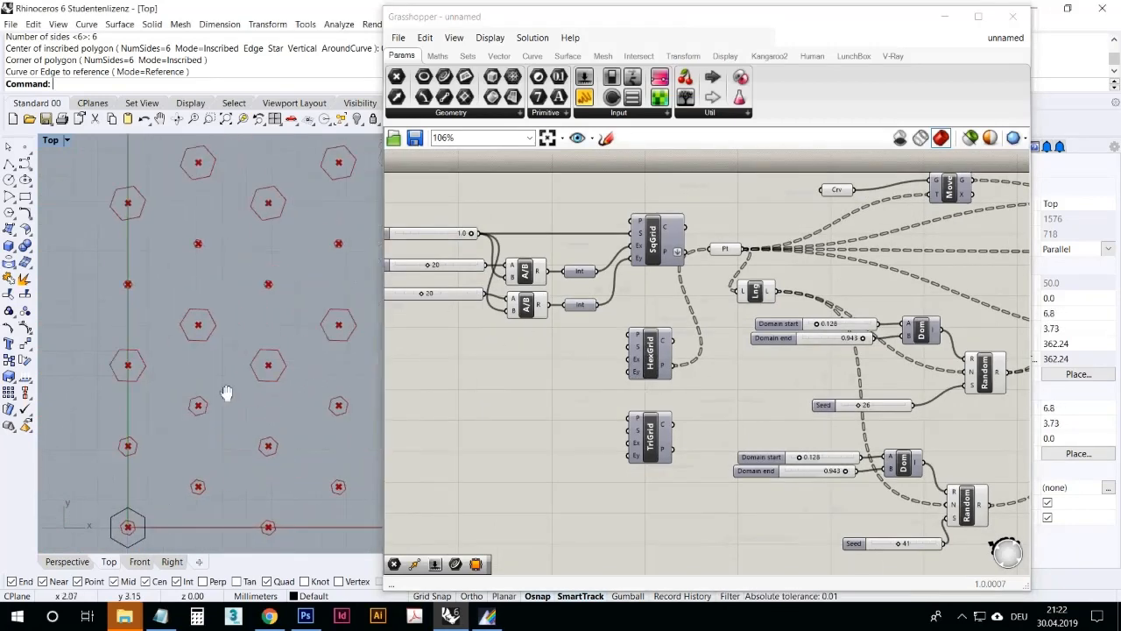
scroll(226, 393, down, 2)
Step: Set the lower Seed to 54, the upper Seed to 25 and the upper group's Domain start to 0.504
right_drag(786, 464, 709, 392)
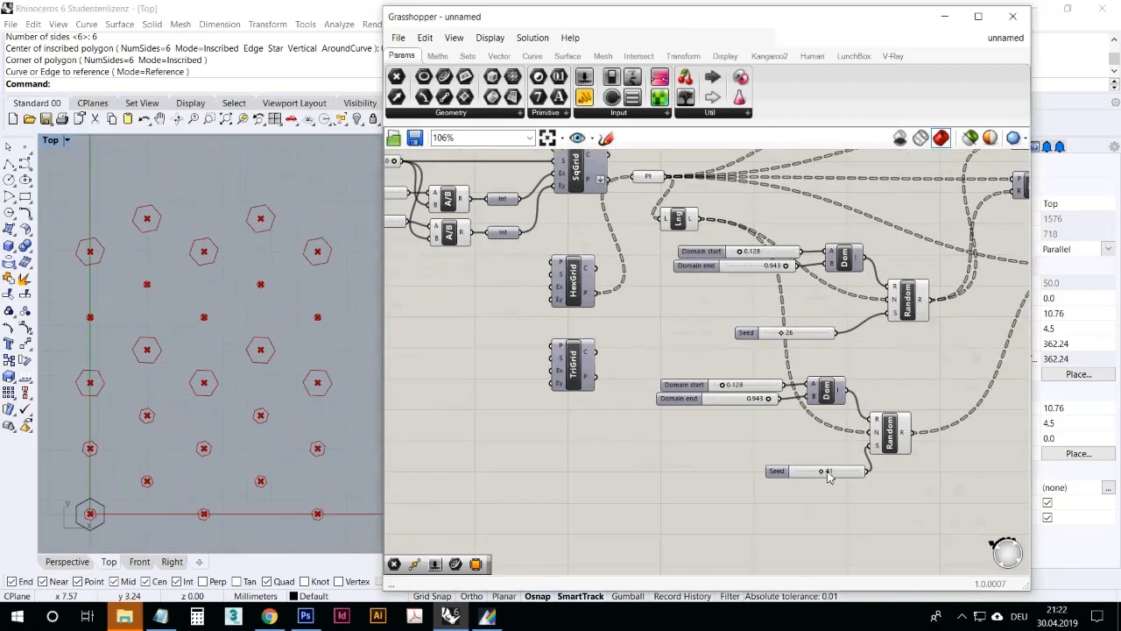
drag(828, 474, 836, 480)
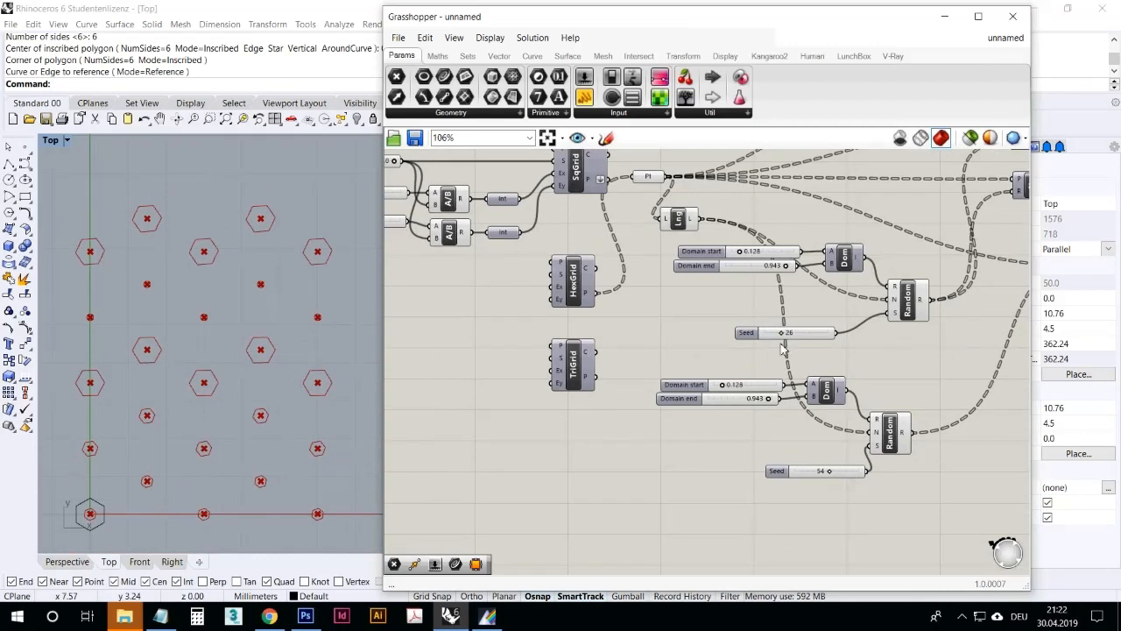
drag(781, 332, 787, 339)
drag(743, 254, 761, 254)
Step: Wire TriGrid's points output into the Point parameter in place of HexGrid and shift the Point parameter away from the grids
right_drag(637, 328, 633, 378)
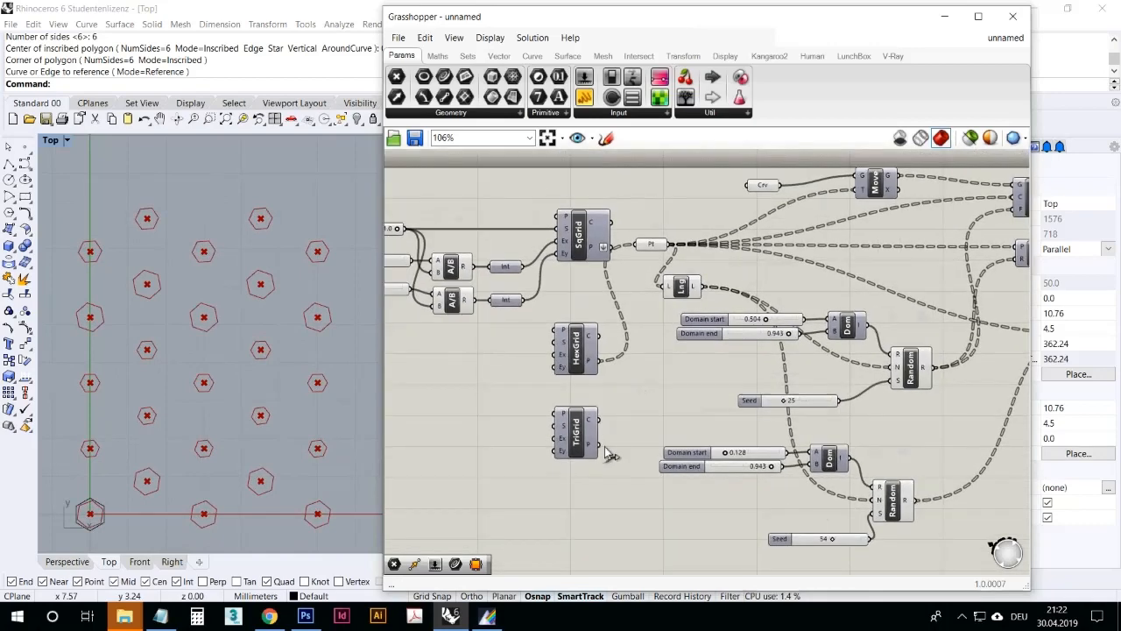
drag(598, 444, 648, 245)
right_drag(628, 316, 592, 376)
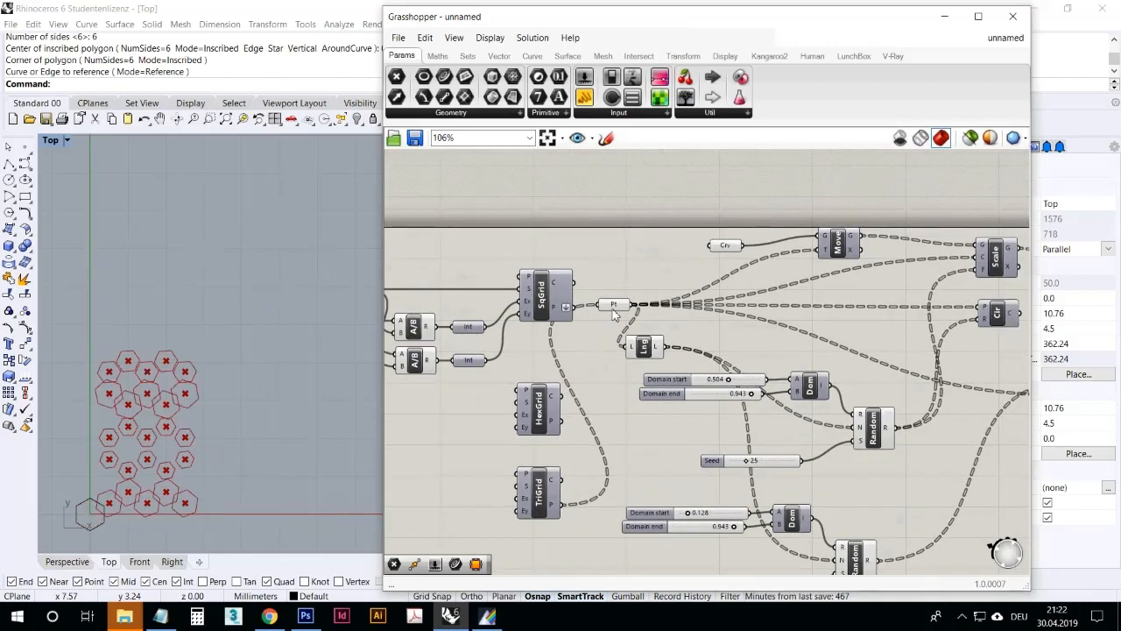
drag(612, 307, 636, 312)
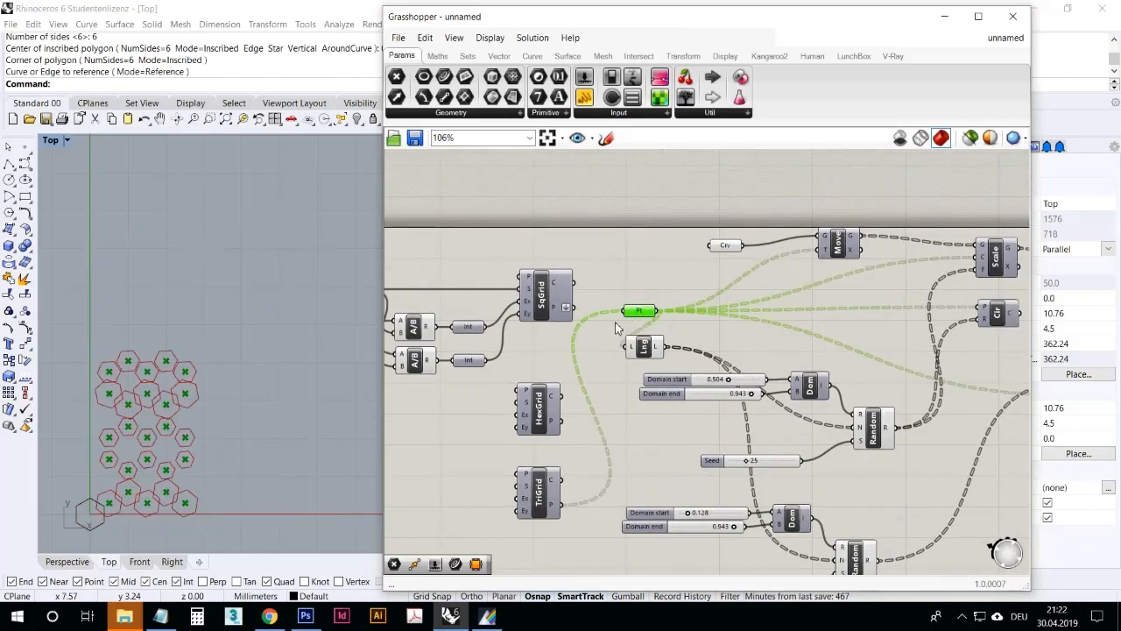
Step: Flatten the points outputs of HexGrid and TriGrid and move the Point parameter back towards the grid components
right_click(553, 429)
click(597, 475)
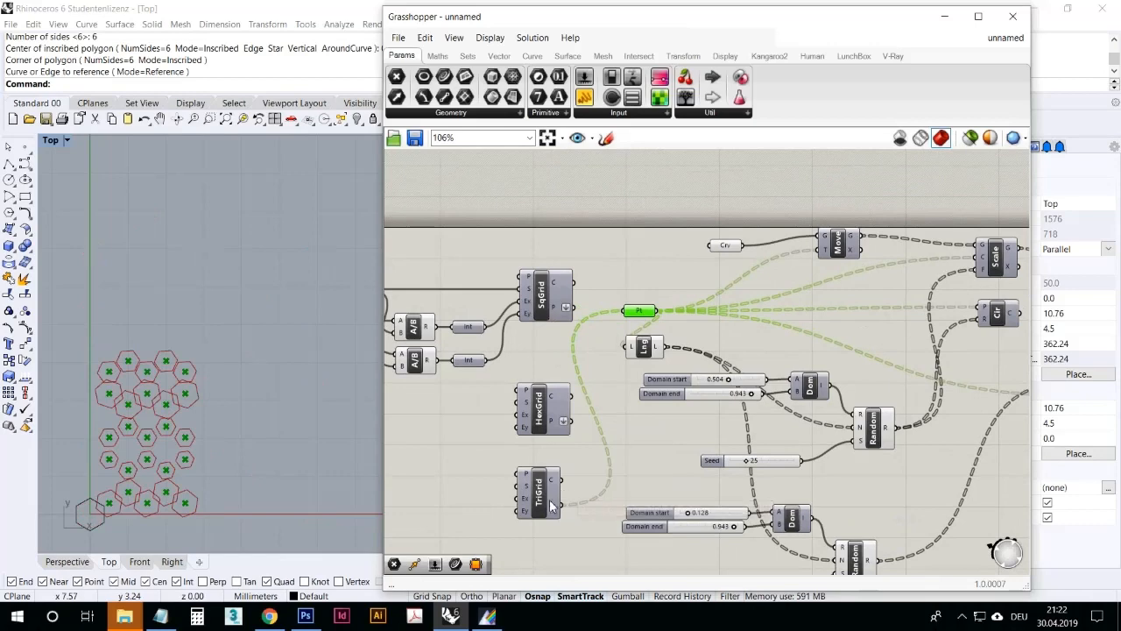
right_click(551, 505)
click(597, 523)
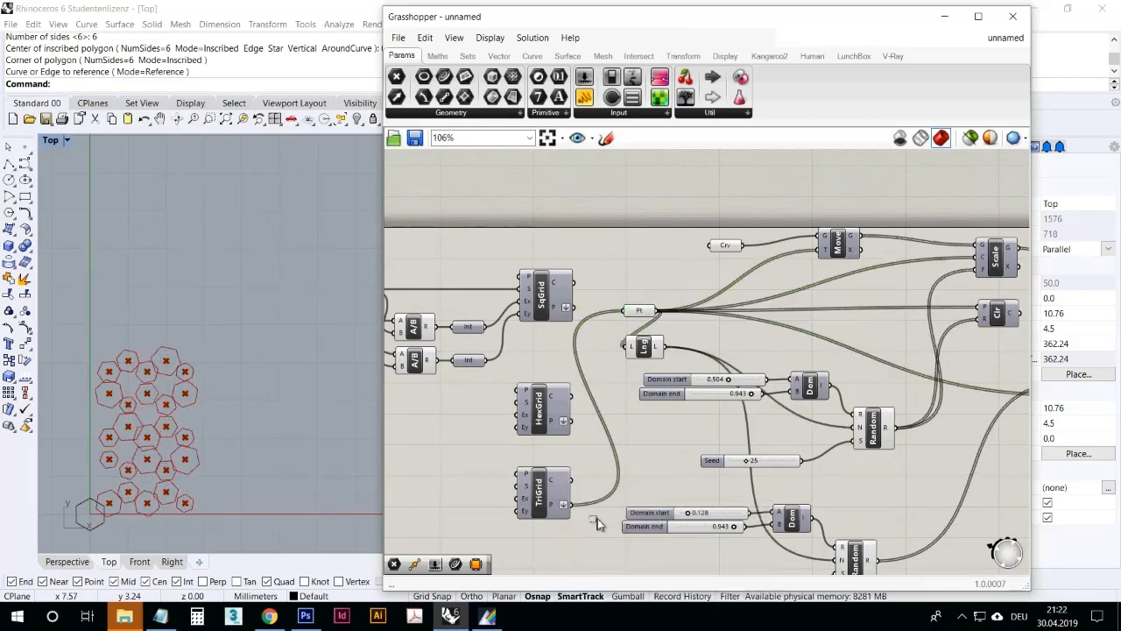
drag(642, 311, 621, 328)
right_drag(550, 404, 541, 362)
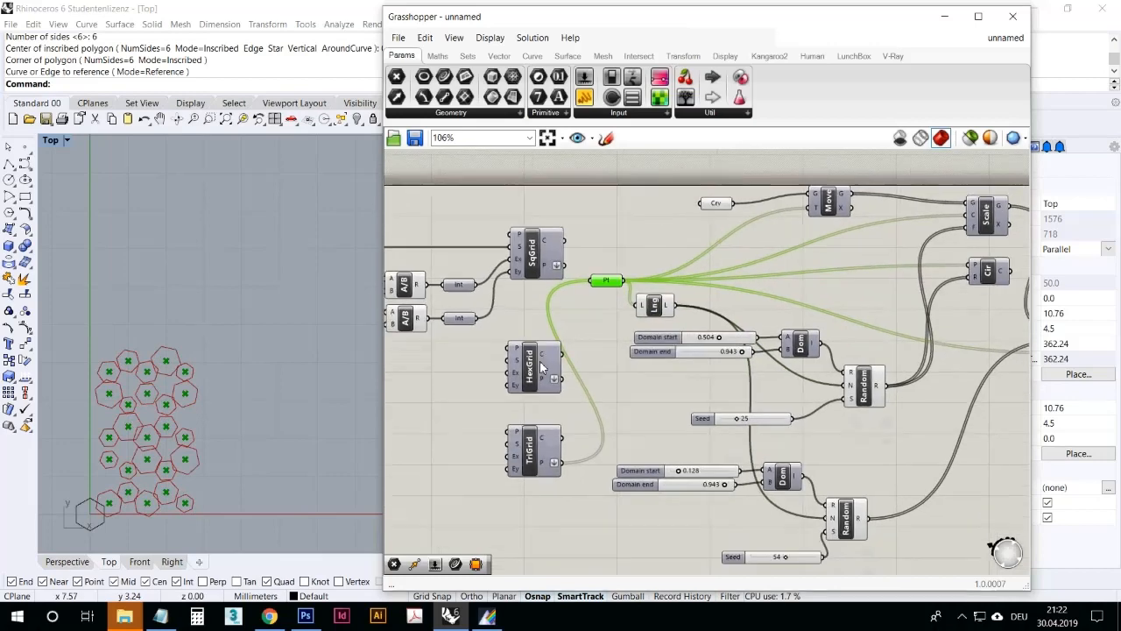
Step: Set the upper Seed slider to 20 and the lower Seed slider to 43
mouse_move(546, 388)
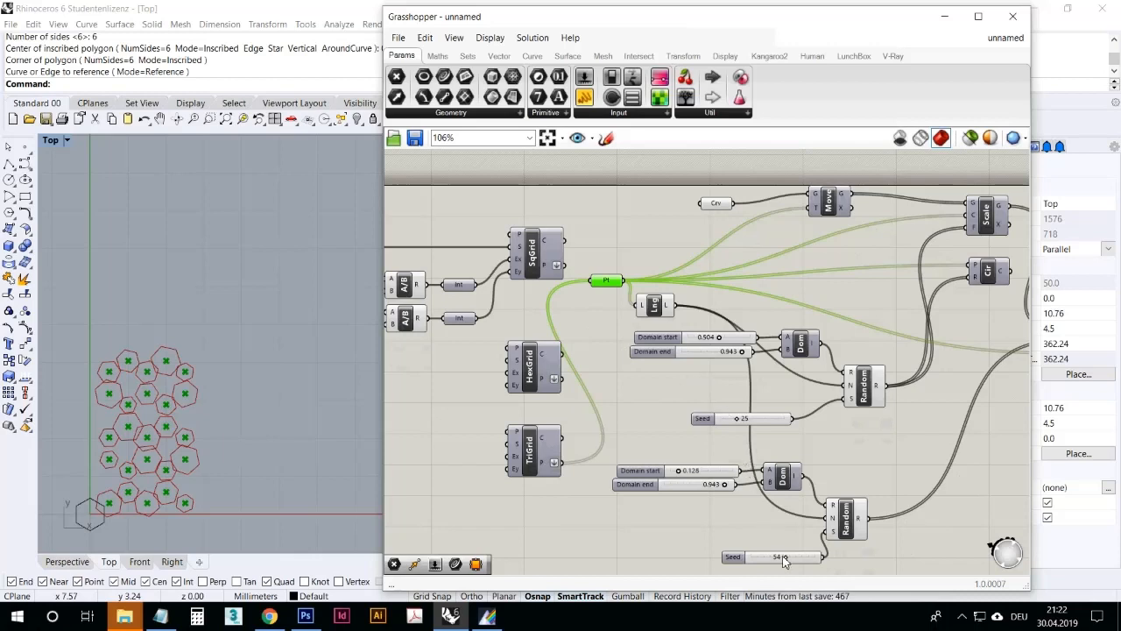
drag(783, 560, 779, 558)
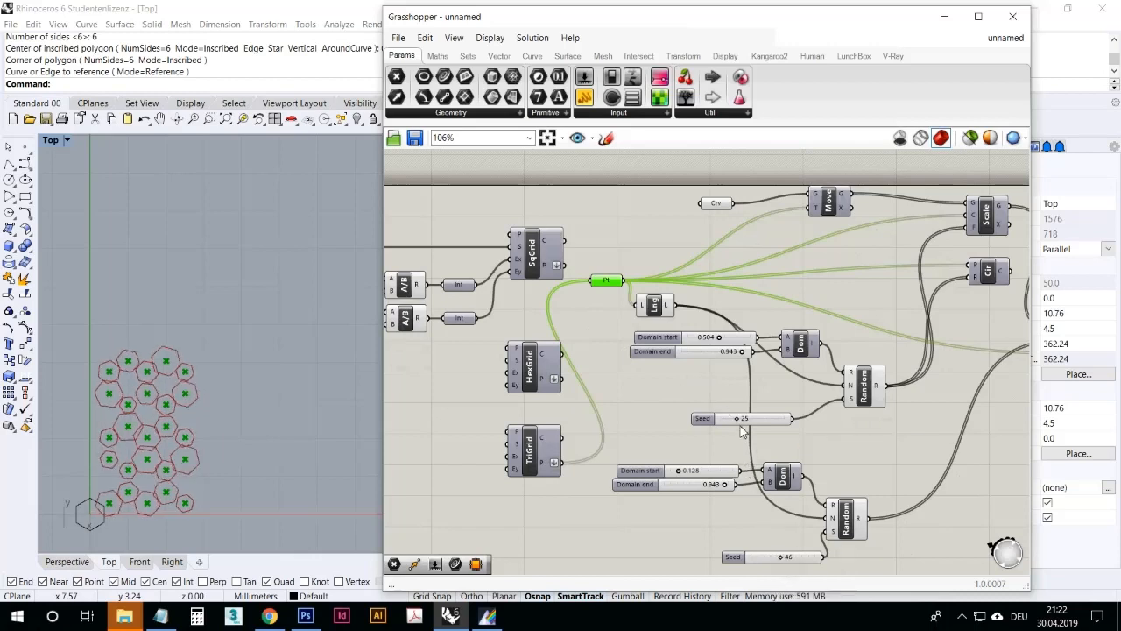
drag(744, 426, 740, 426)
mouse_move(782, 558)
mouse_down()
mouse_move(800, 556)
mouse_move(791, 561)
mouse_up()
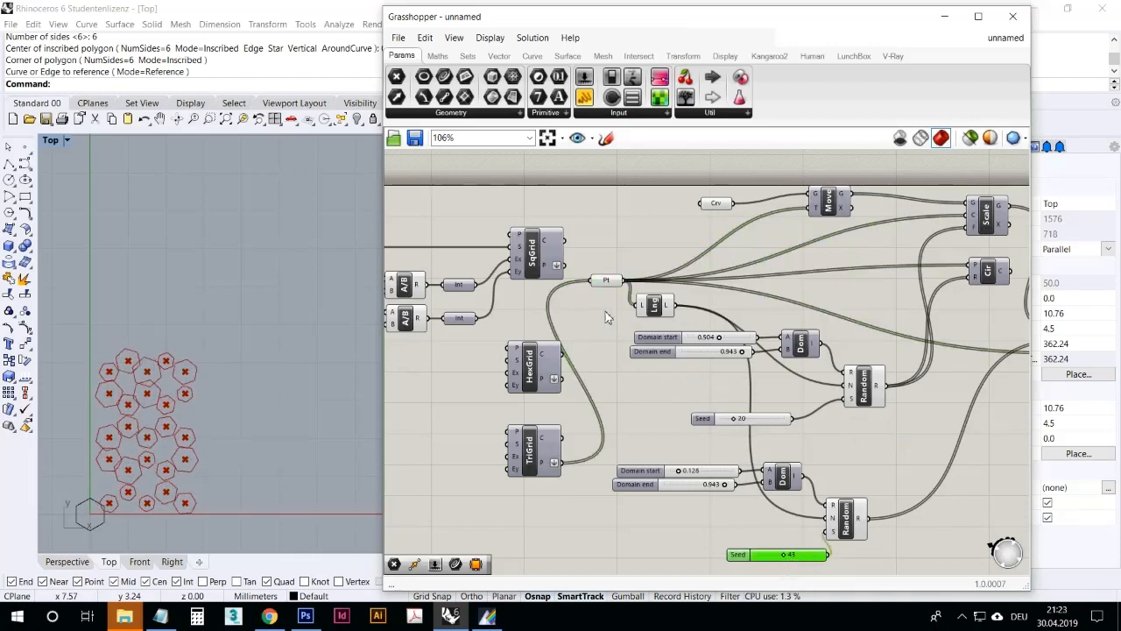
Step: Wire SqGrid's points output back into the Point parameter in place of TriGrid and inspect the full square pattern
drag(566, 266, 596, 280)
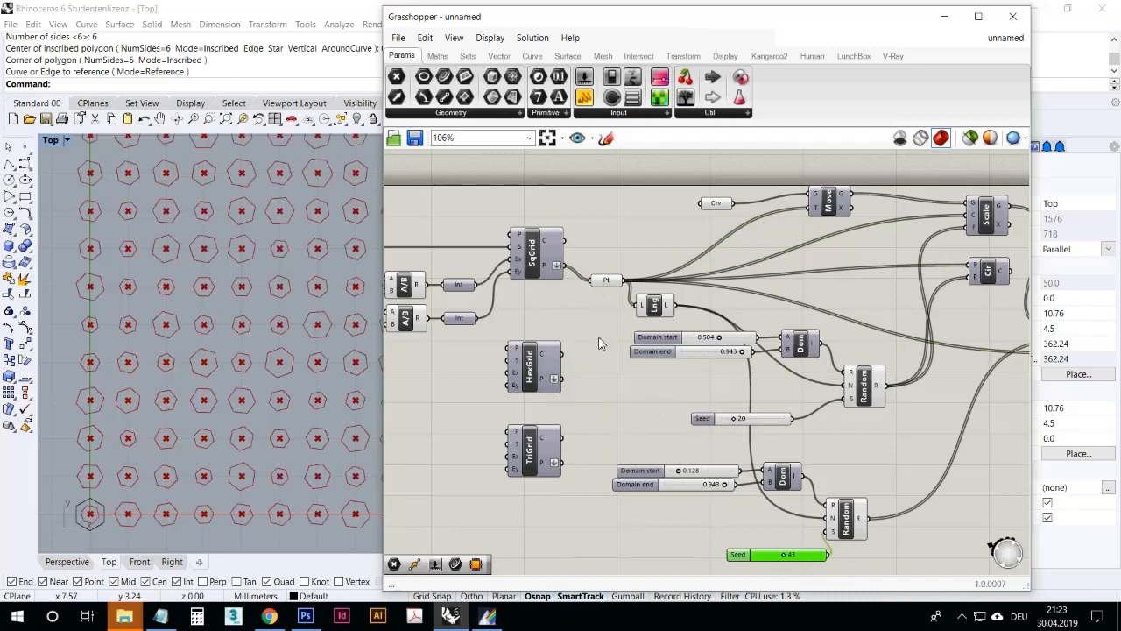
scroll(183, 333, down, 8)
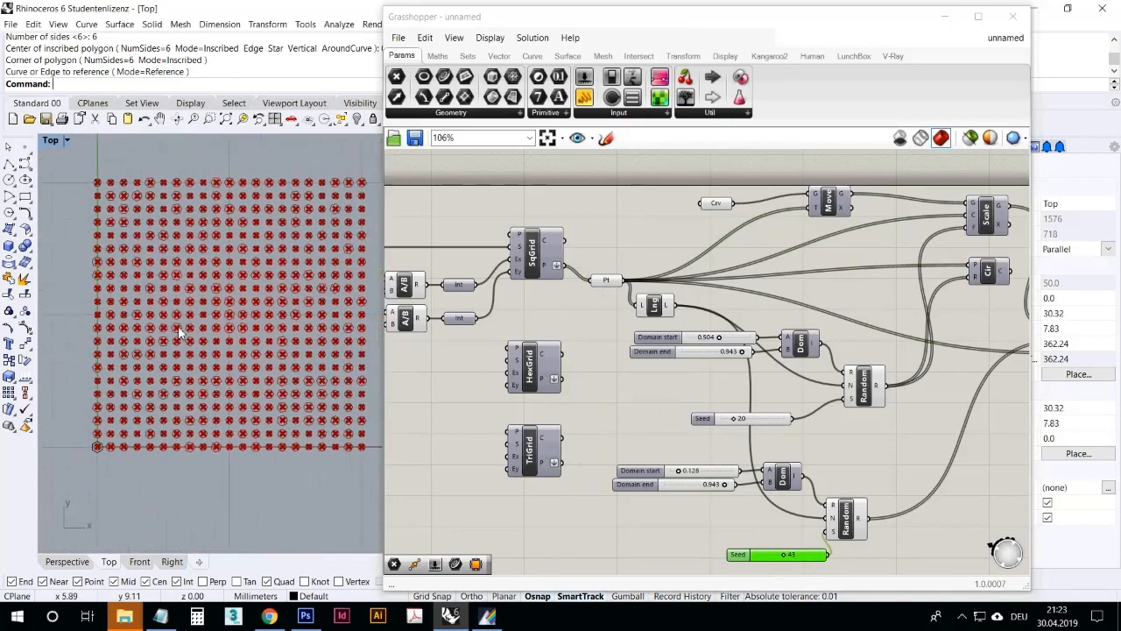
scroll(184, 315, up, 5)
right_drag(919, 325, 659, 304)
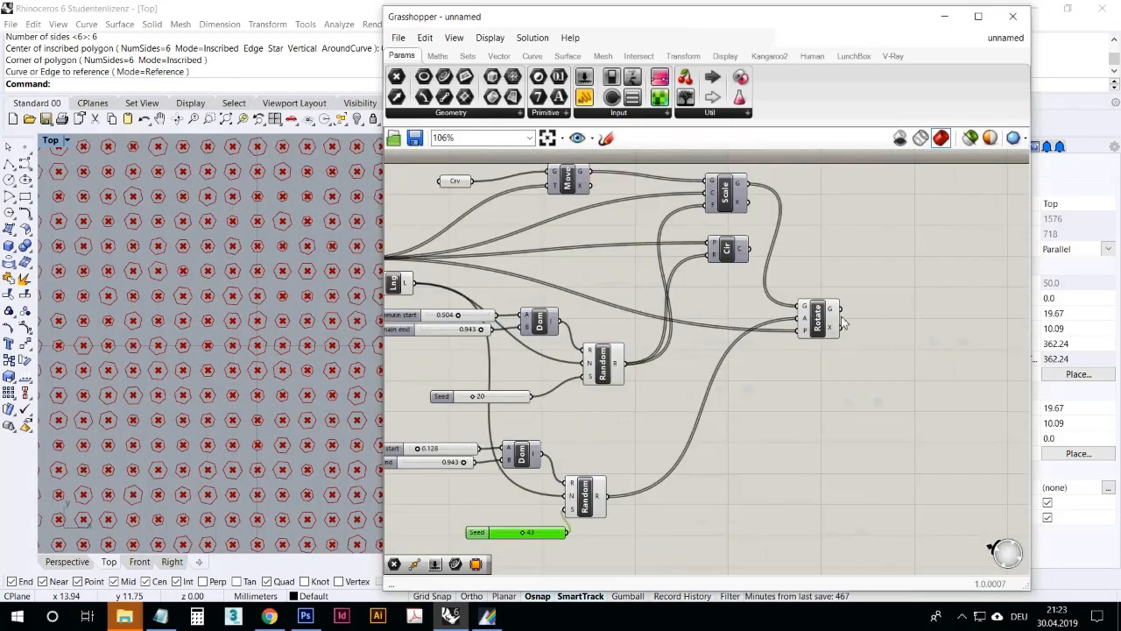
click(820, 320)
right_click(820, 321)
click(838, 349)
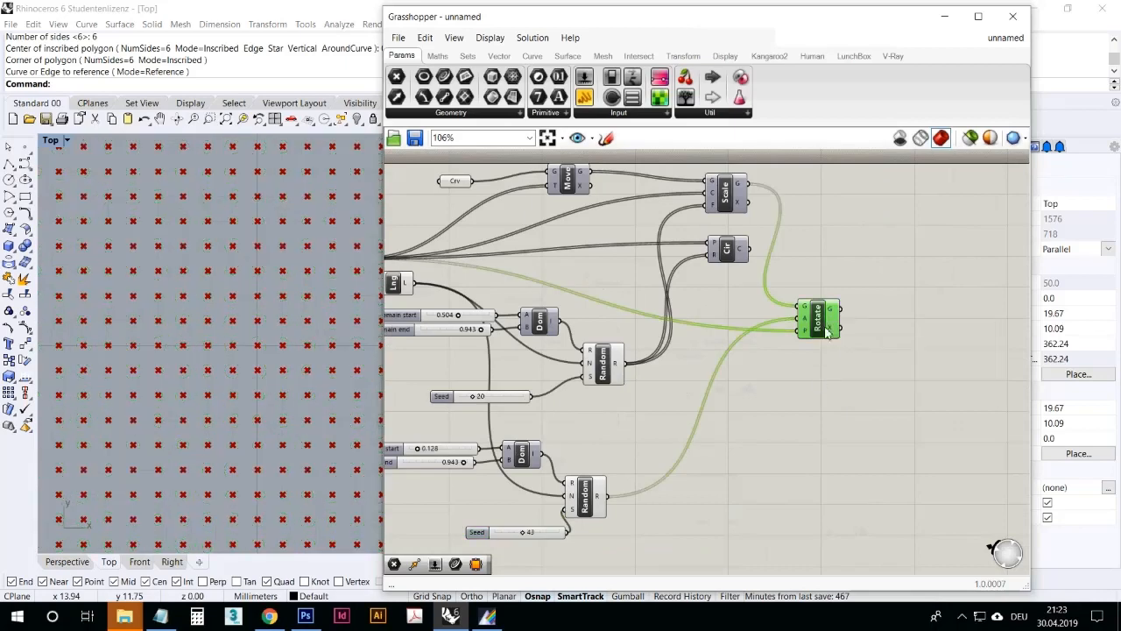
right_click(819, 319)
click(832, 345)
Step: Turn off the preview of the Point parameter so only the rotated hexagons are drawn
right_drag(447, 196, 575, 285)
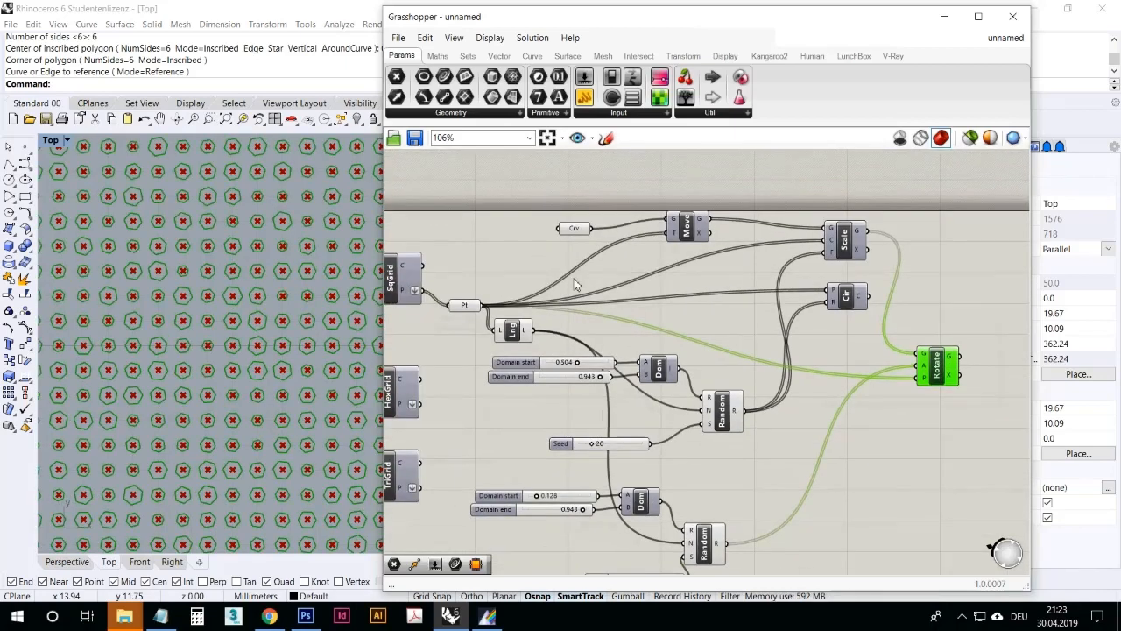
click(467, 307)
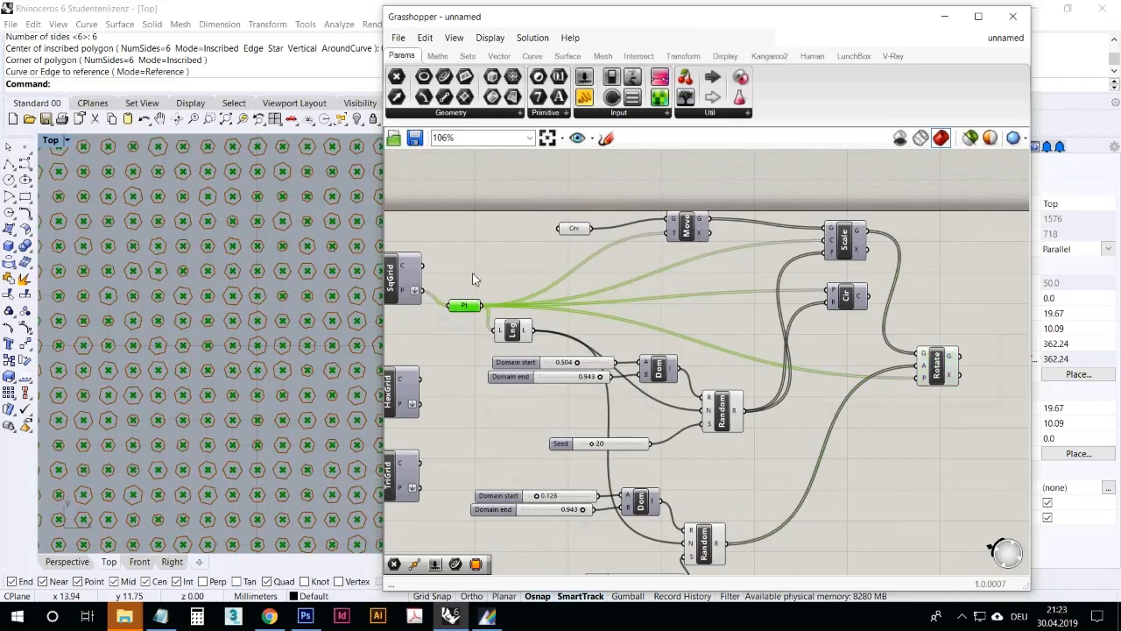
right_click(472, 272)
click(493, 295)
click(492, 293)
scroll(244, 260, down, 4)
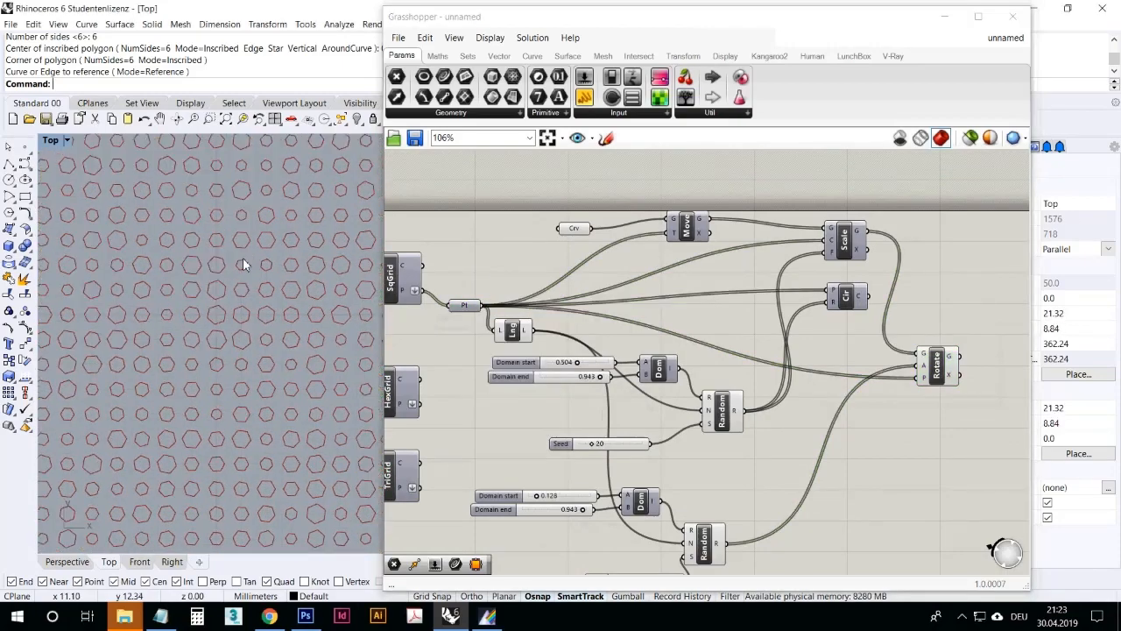
Step: Set the upper Domain start slider to 0.109 and its Domain end slider to 0.861 to widen the random scale range
right_drag(262, 340, 239, 332)
right_drag(626, 387, 660, 385)
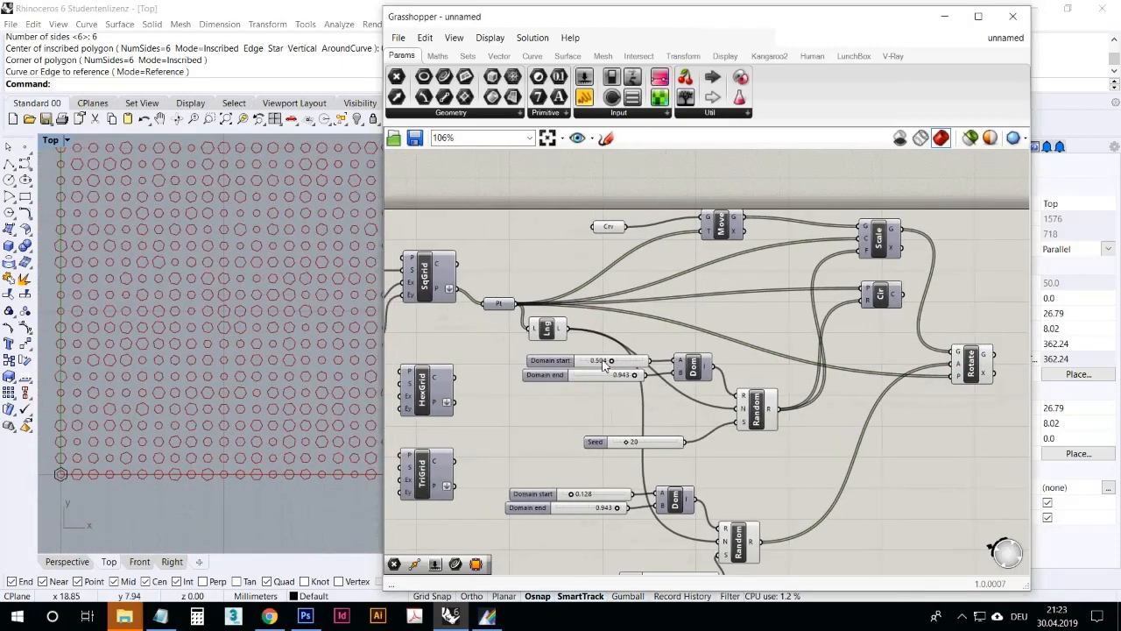
drag(603, 362, 636, 385)
right_drag(708, 321, 657, 312)
scroll(651, 310, down, 2)
scroll(859, 313, up, 2)
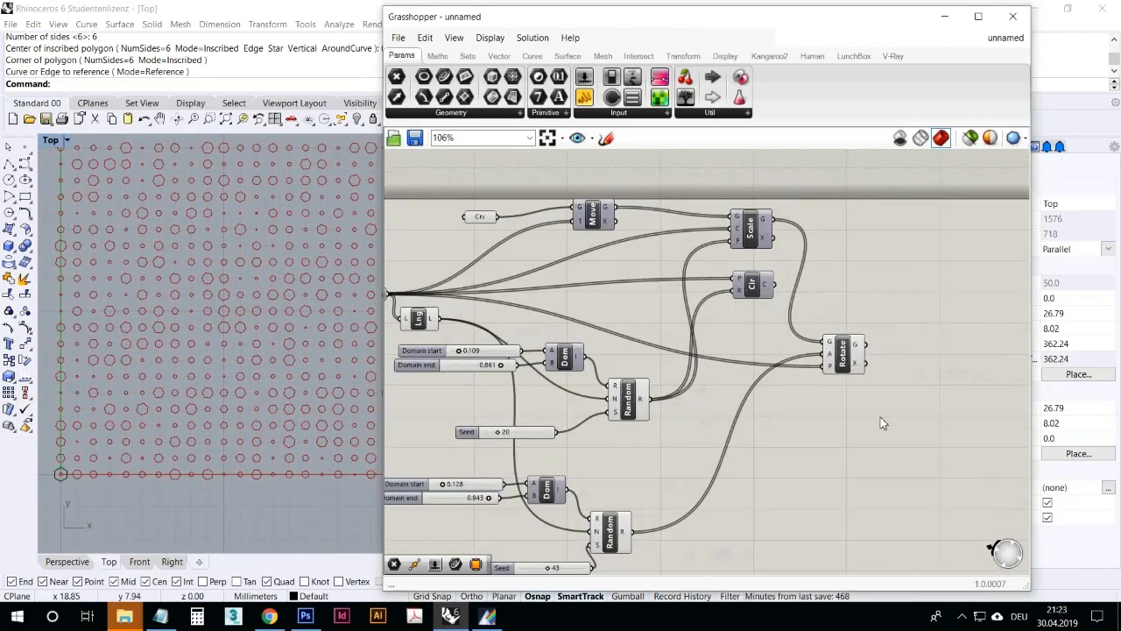
click(964, 618)
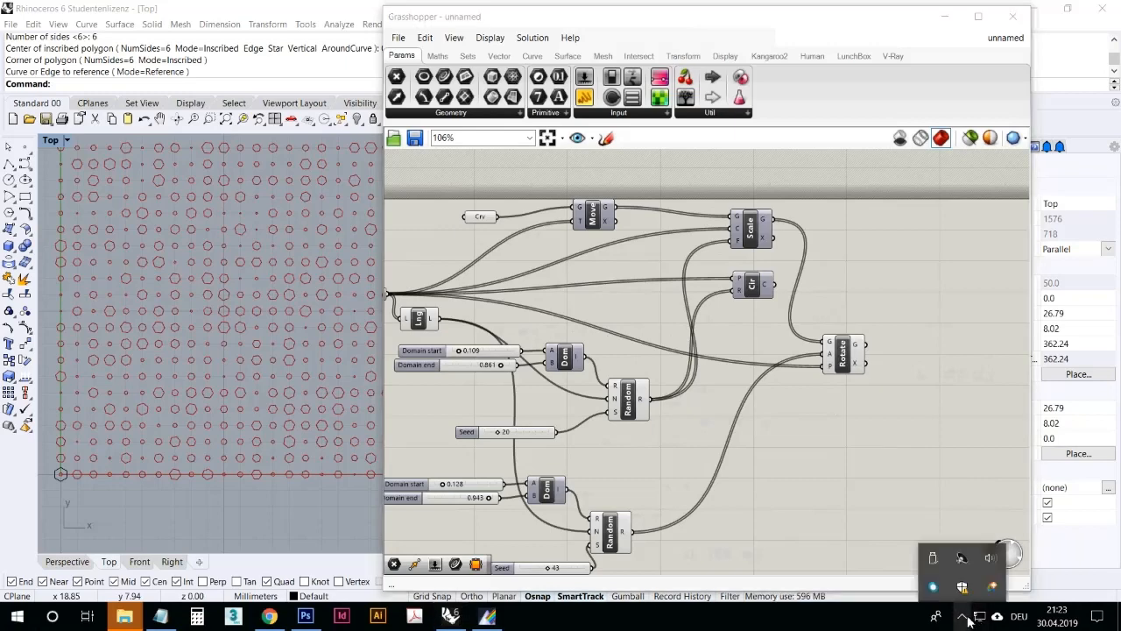
click(671, 418)
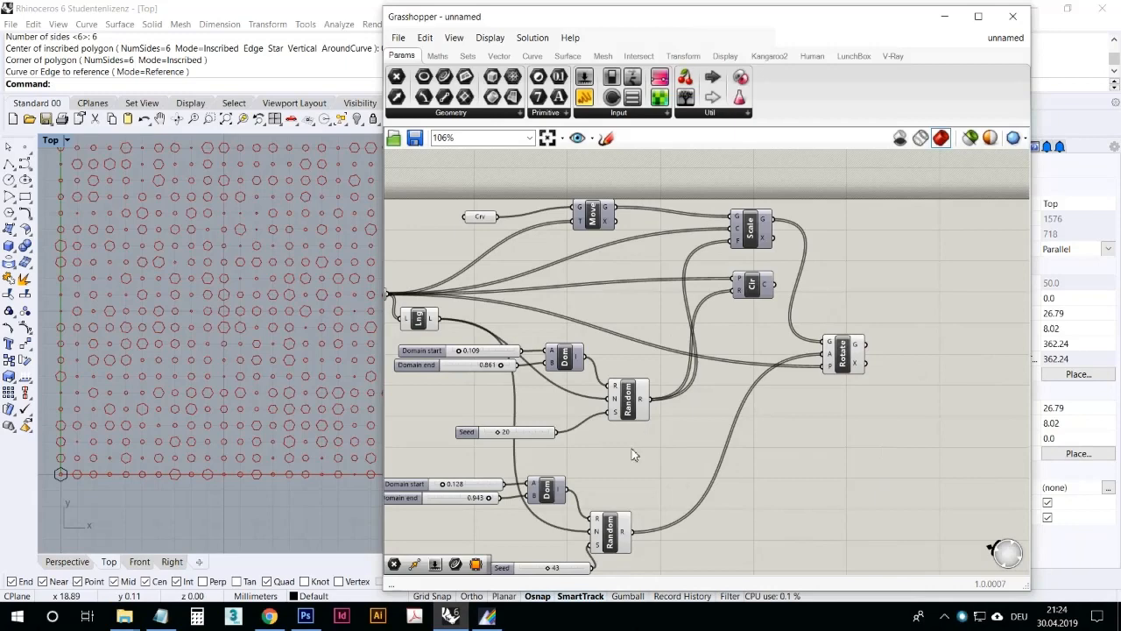
Step: Shift the Rotate component slightly up and to the right on the canvas
drag(845, 356, 863, 338)
click(851, 387)
scroll(767, 385, down, 1)
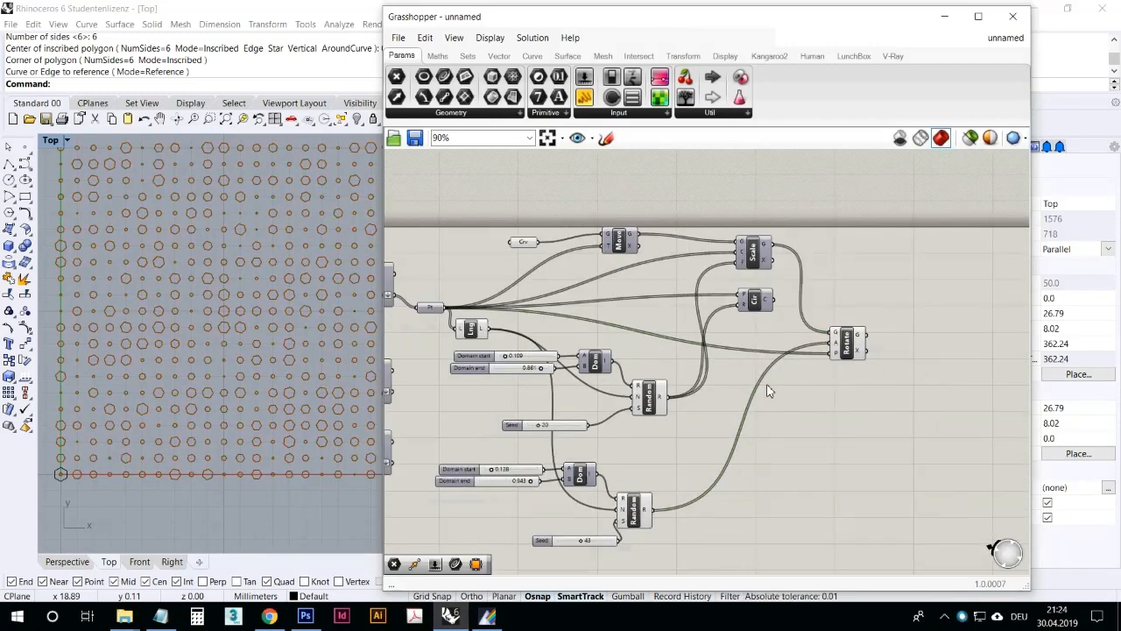
scroll(853, 395, up, 1)
right_drag(916, 407, 752, 376)
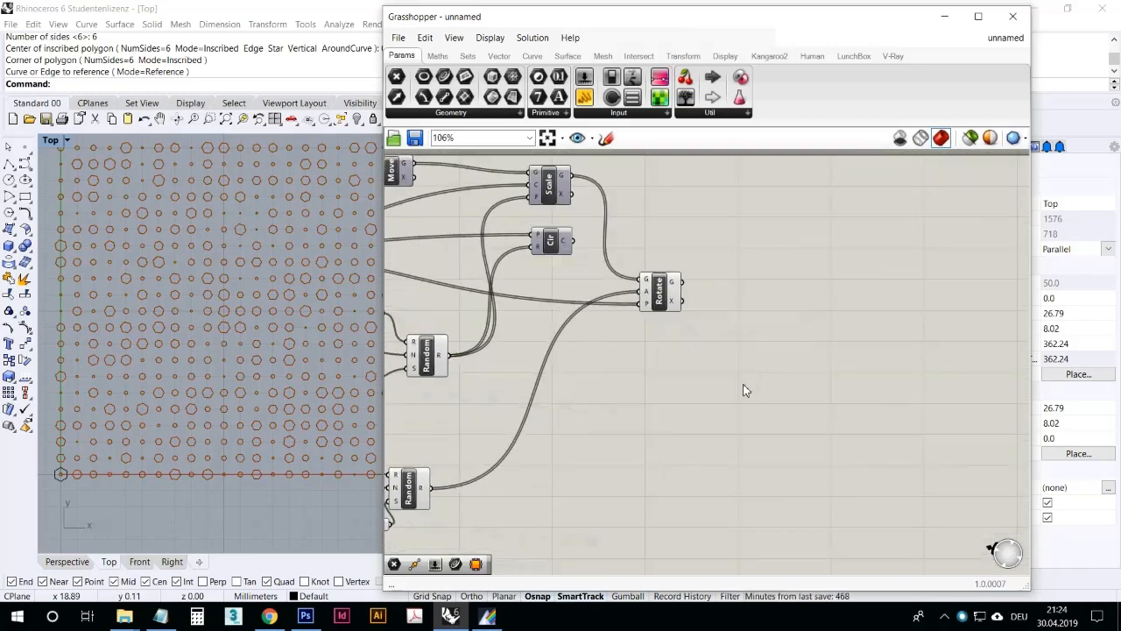
Step: Add a Cull Pattern component to the right of the Rotate component
scroll(742, 390, down, 2)
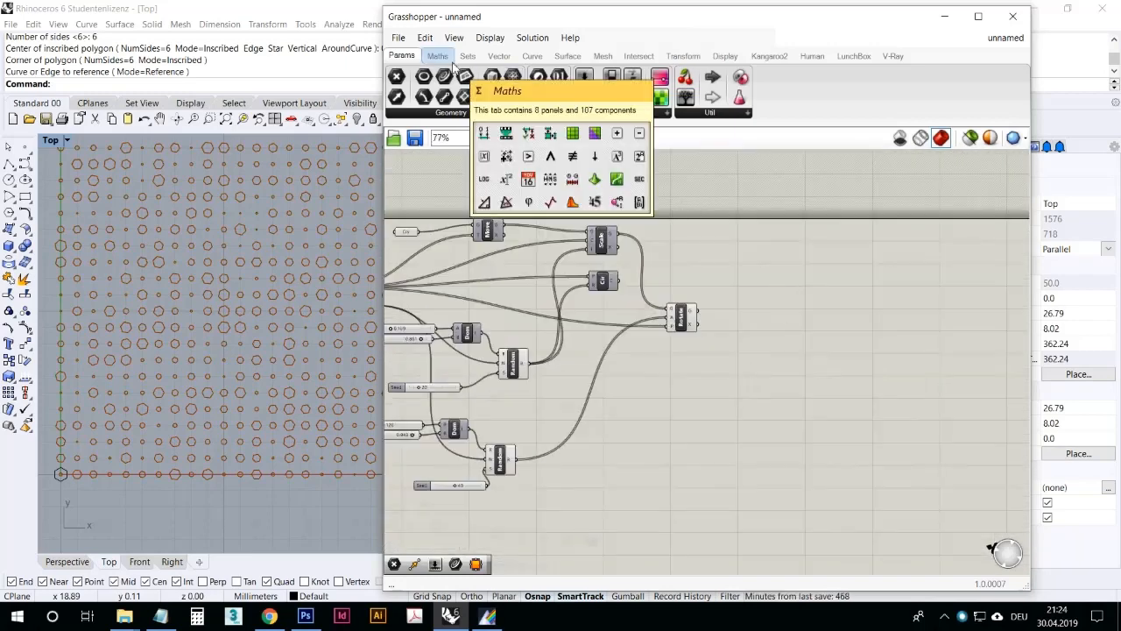
click(468, 56)
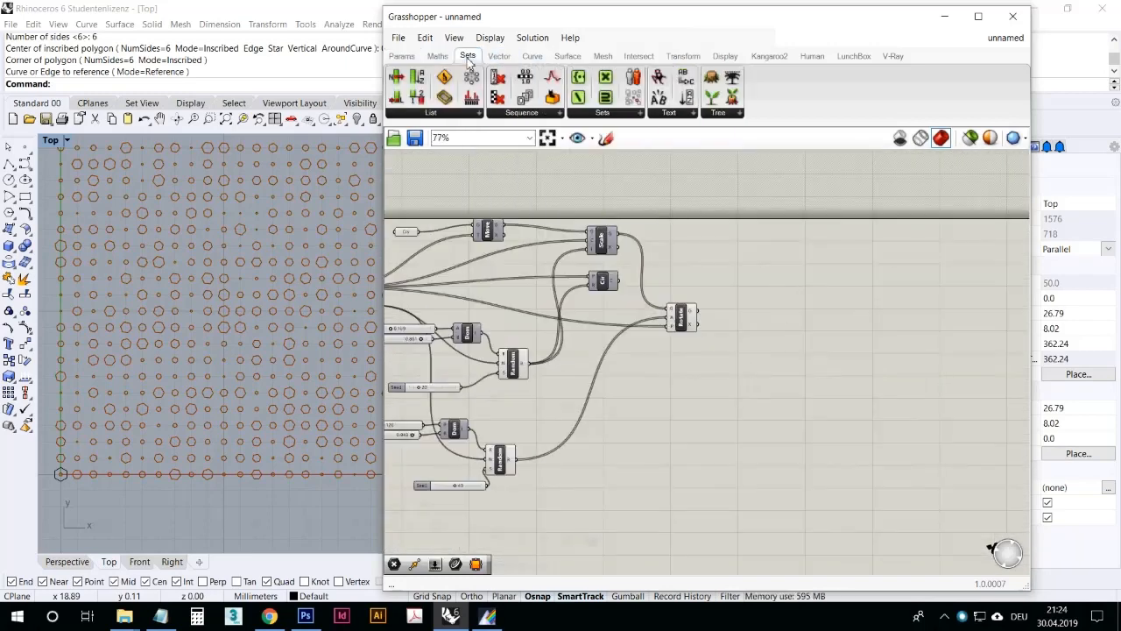
click(523, 114)
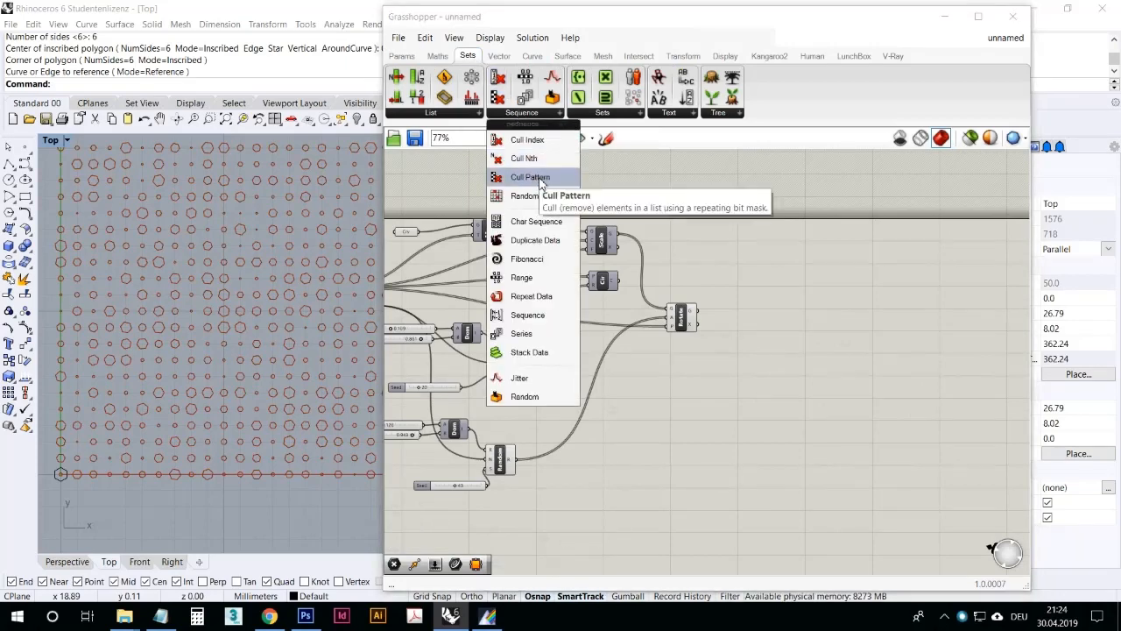
drag(540, 180, 788, 291)
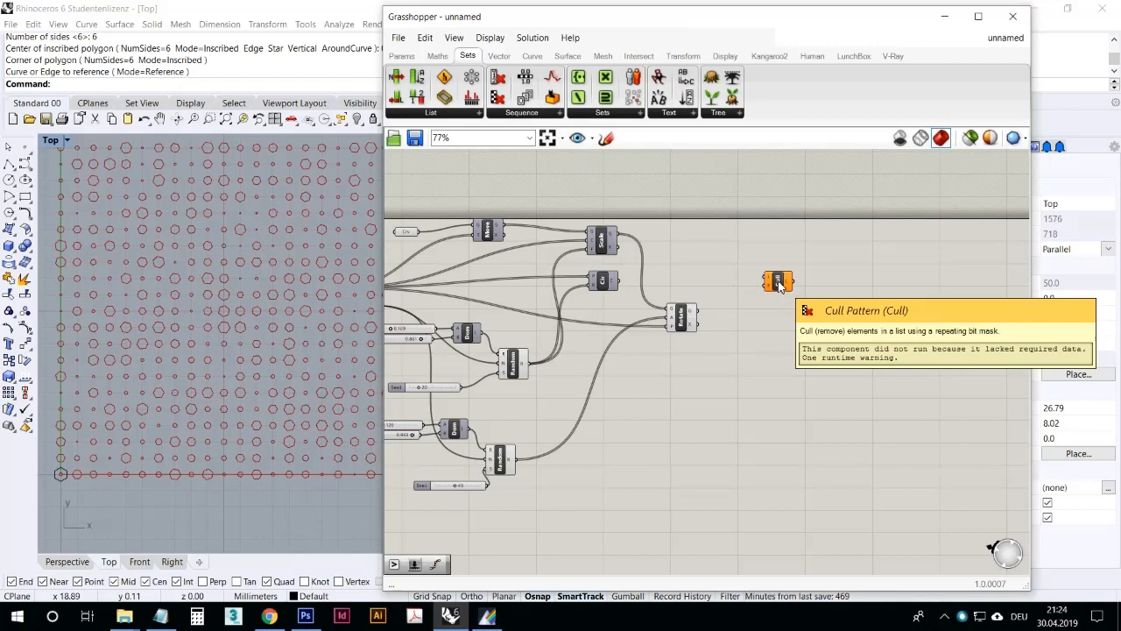
Step: Wire Rotate's geometry output into Cull Pattern's list input, align the two components and compare their output lists
scroll(779, 280, up, 3)
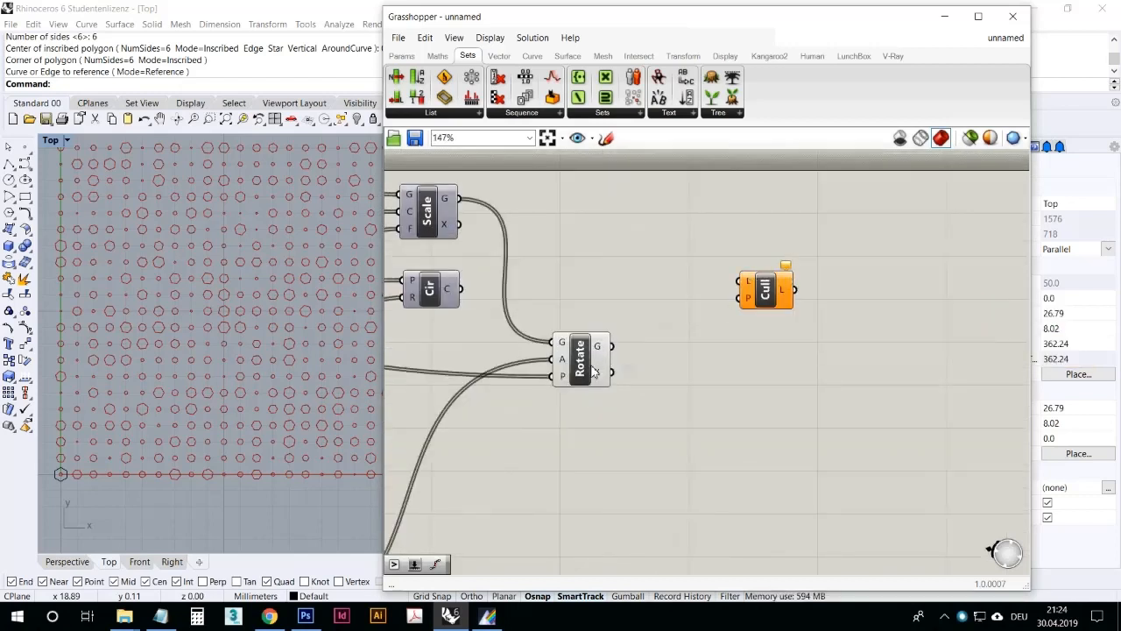
drag(611, 346, 794, 329)
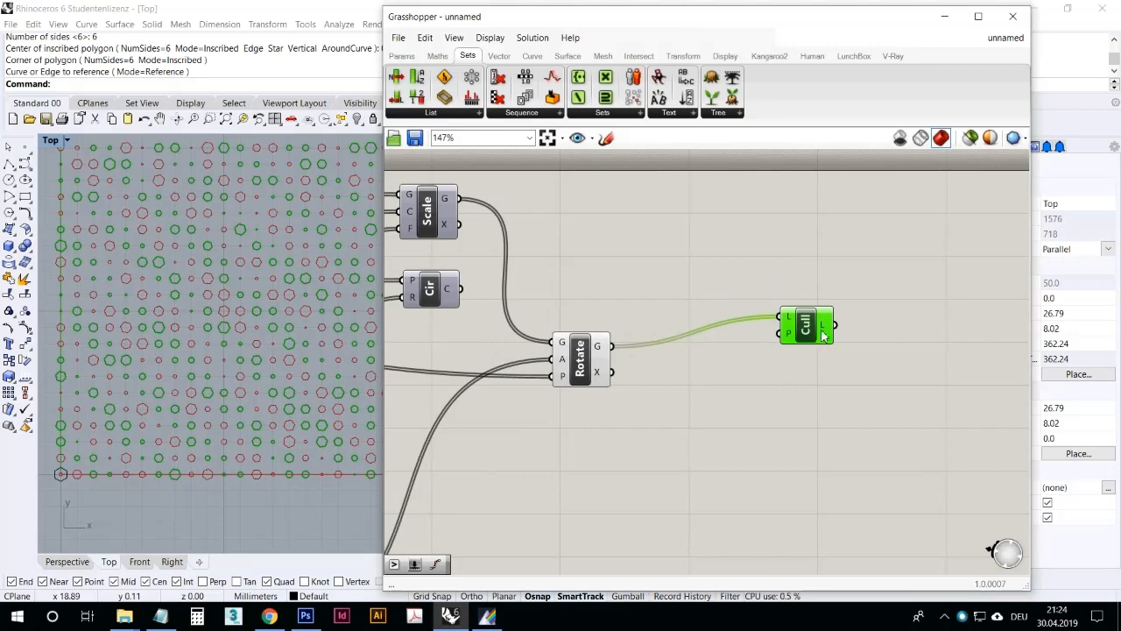
mouse_move(598, 348)
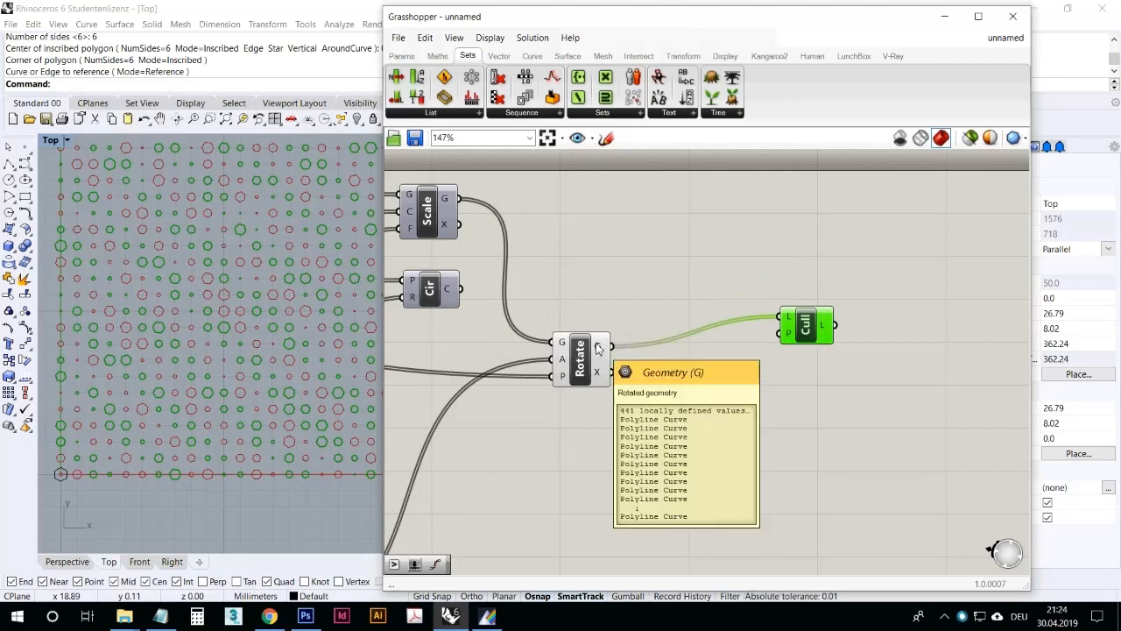
mouse_move(825, 324)
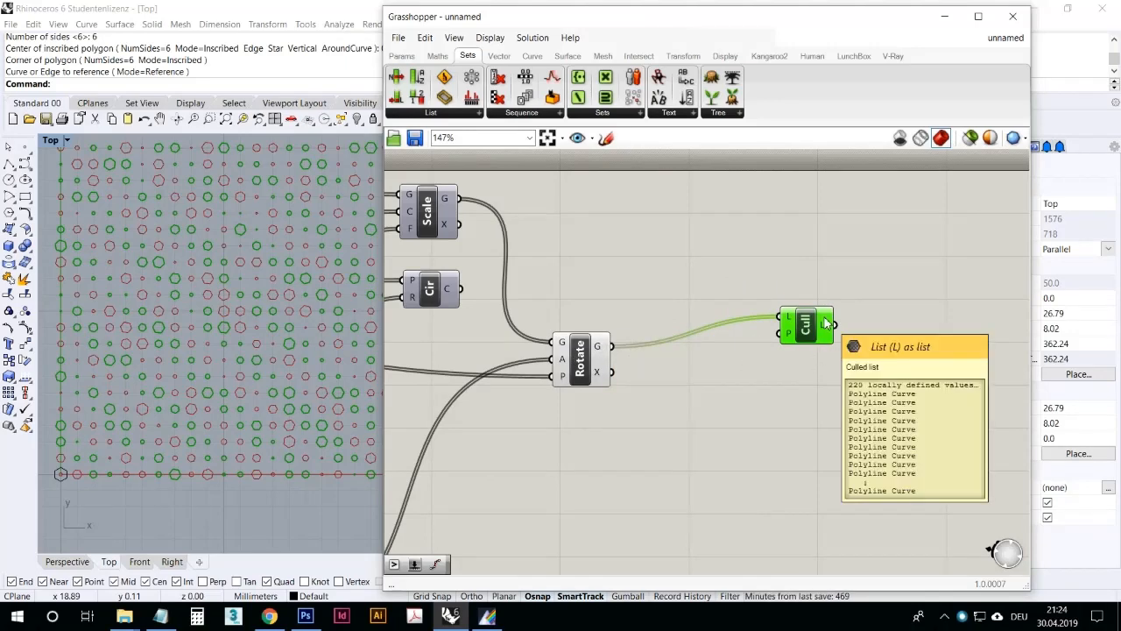
drag(795, 330, 762, 359)
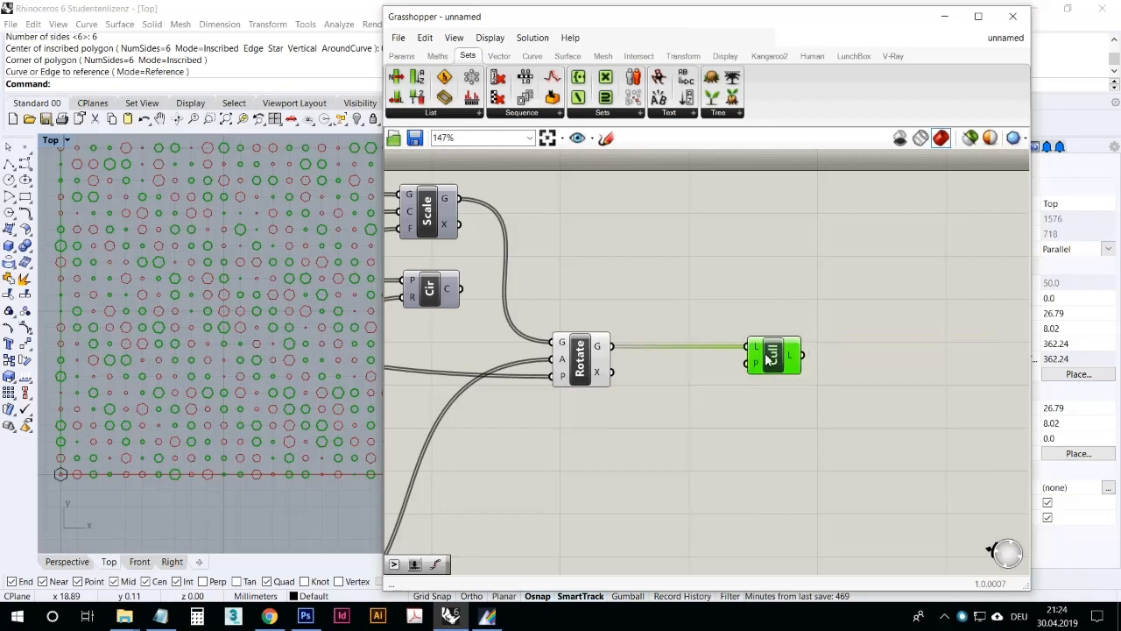
mouse_move(793, 357)
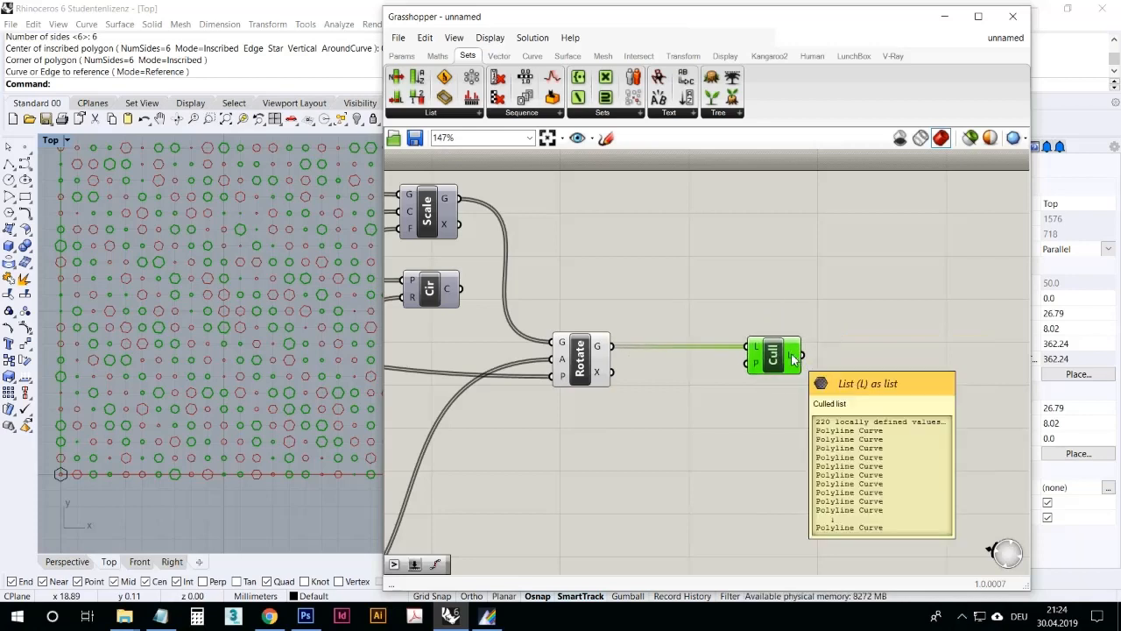
mouse_move(599, 347)
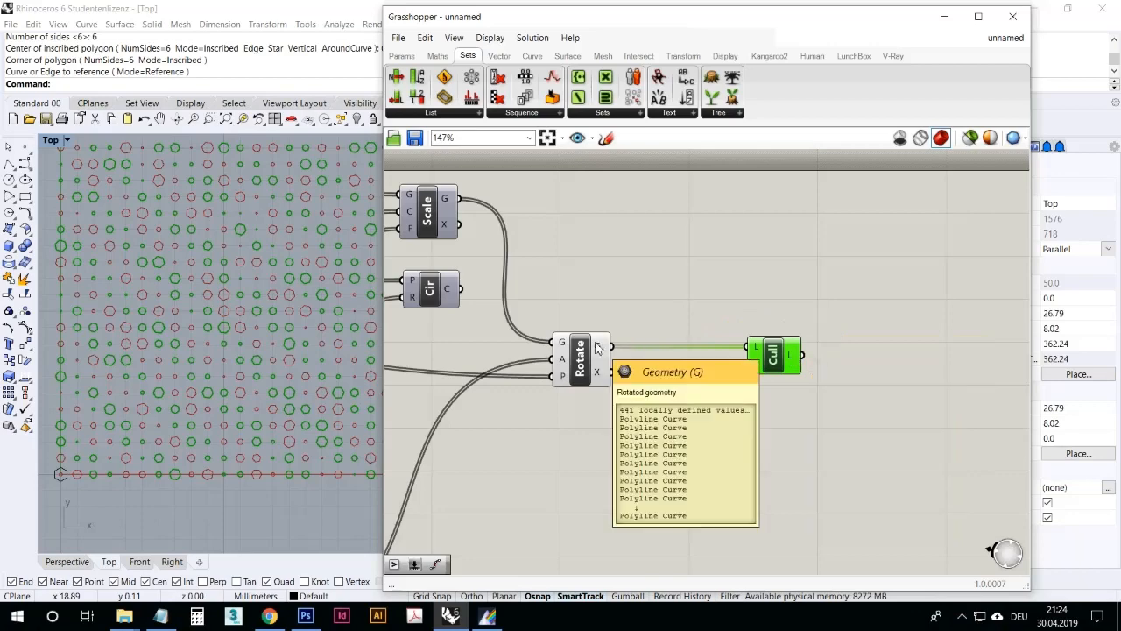
Step: Turn off the preview of the Rotate component and inspect the culled hexagon pattern in the Top viewport
scroll(271, 327, down, 6)
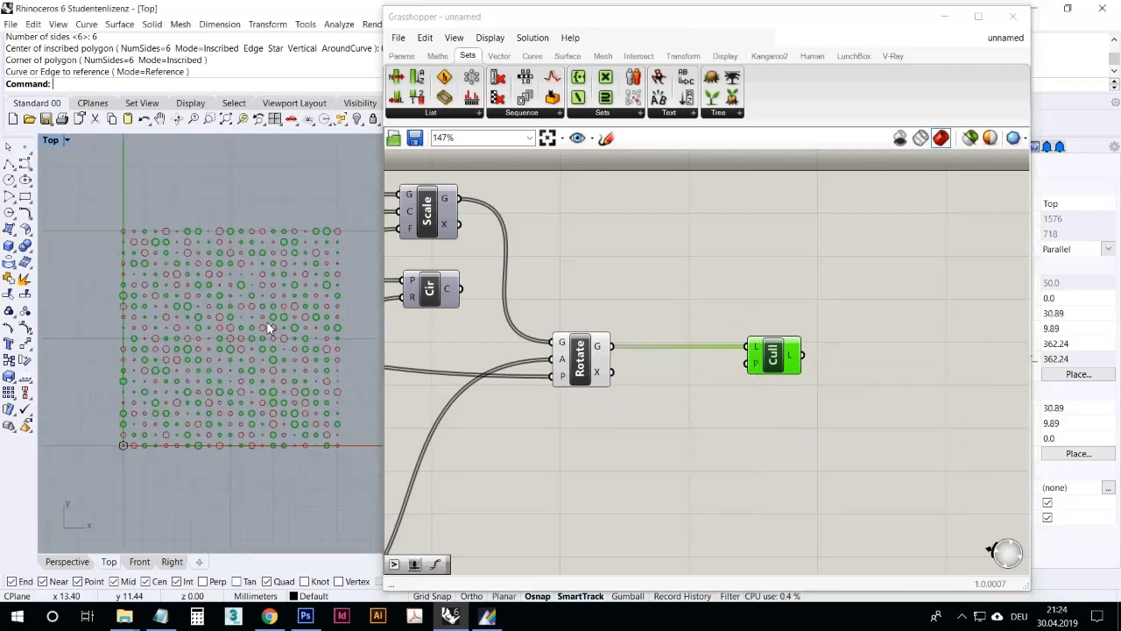
scroll(238, 365, up, 6)
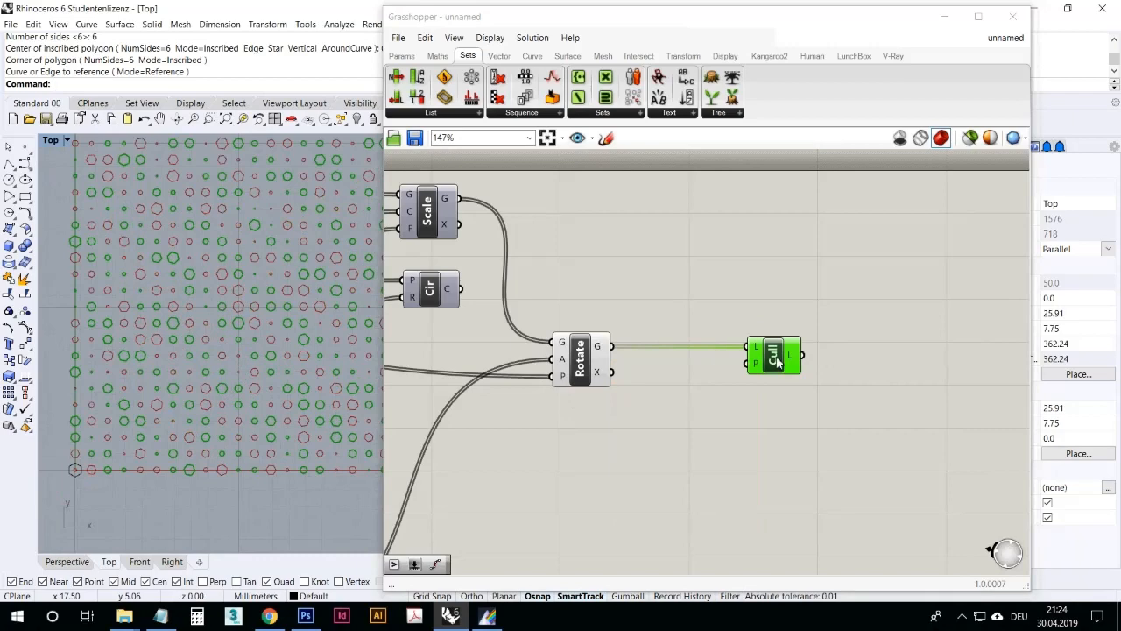
click(592, 368)
right_click(588, 365)
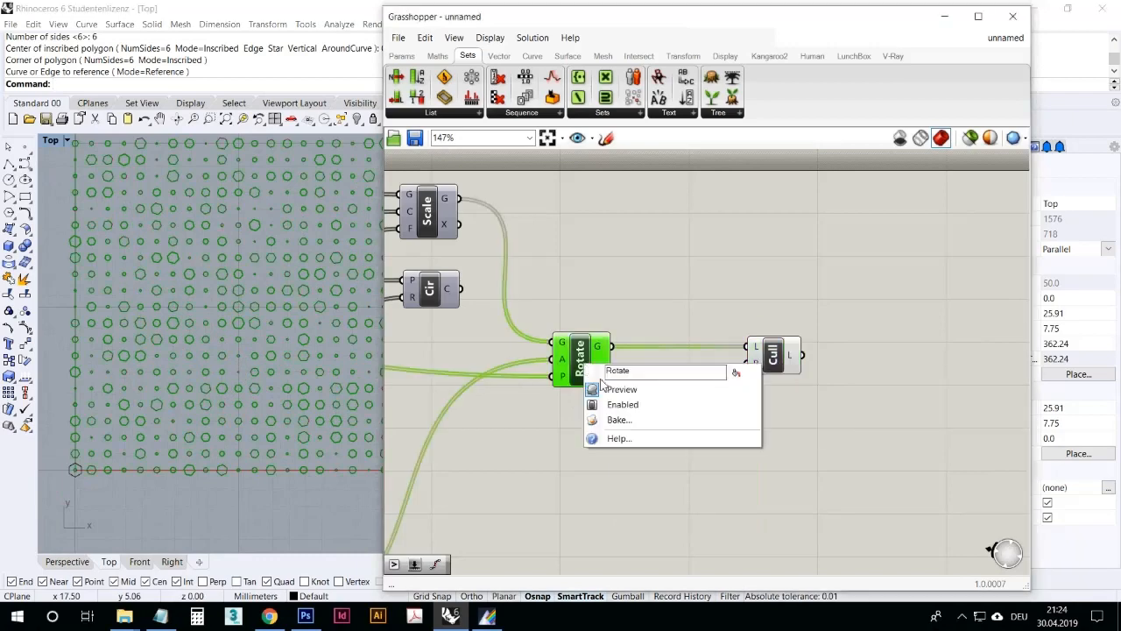
click(610, 390)
scroll(351, 405, down, 5)
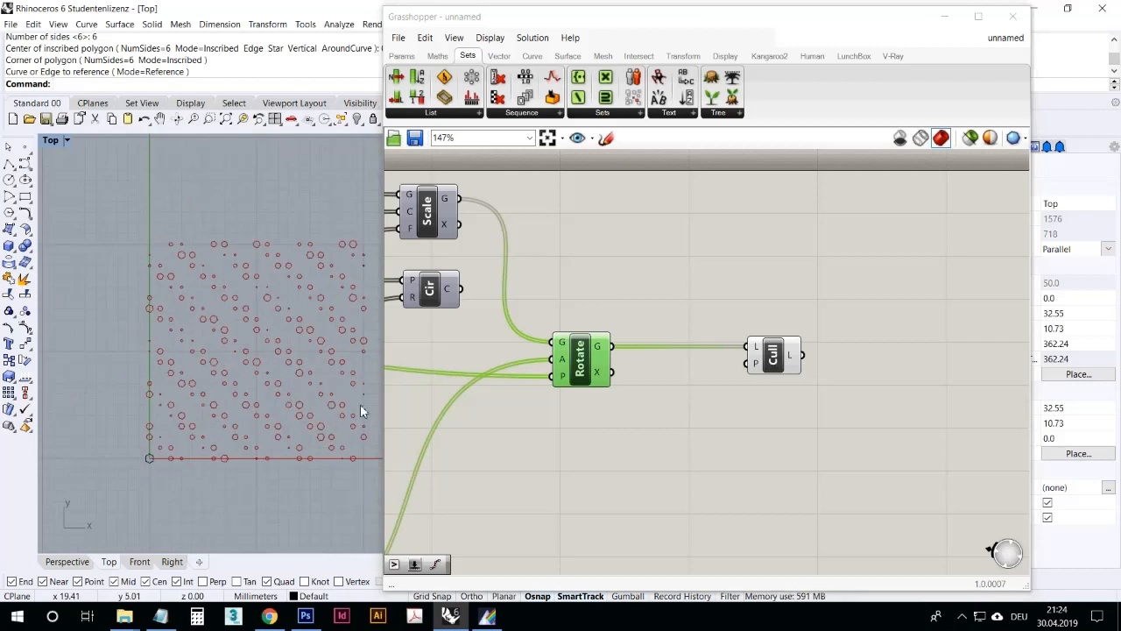
right_drag(331, 408, 309, 393)
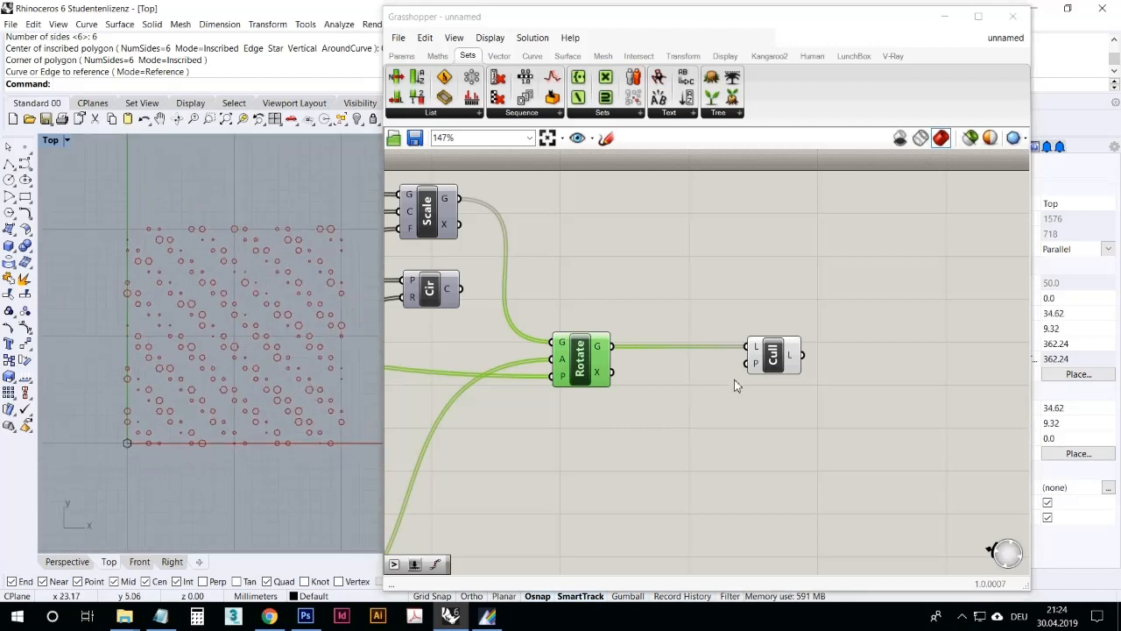
Step: Change Cull Pattern's boolean pattern to False, False, True and inspect the resulting hexagons
scroll(754, 369, up, 3)
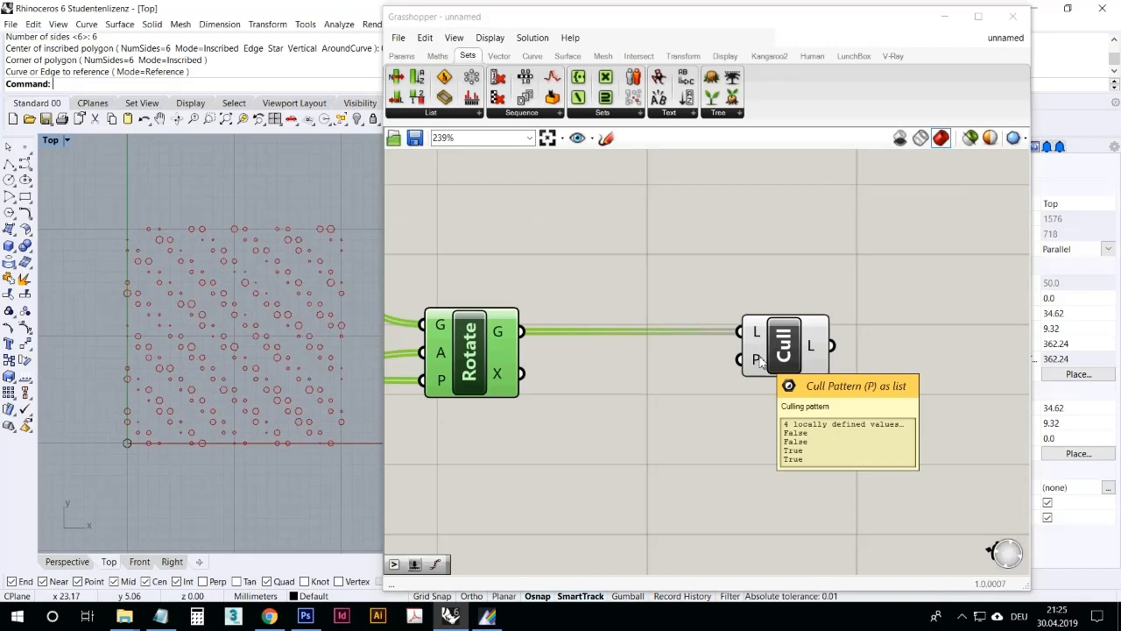
right_click(761, 361)
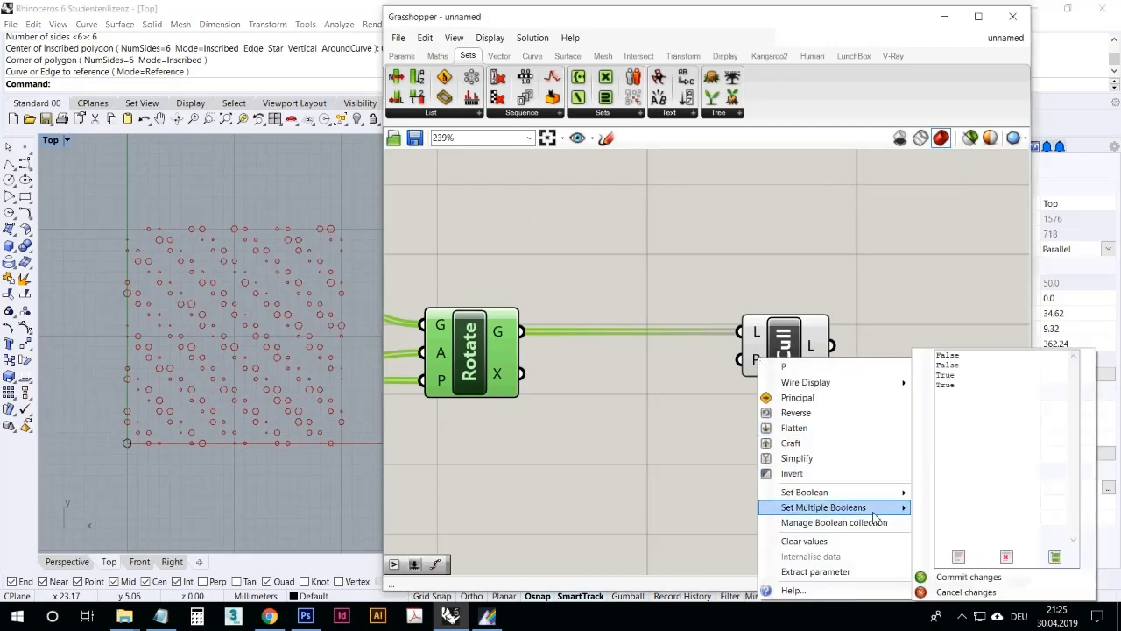
mouse_move(905, 508)
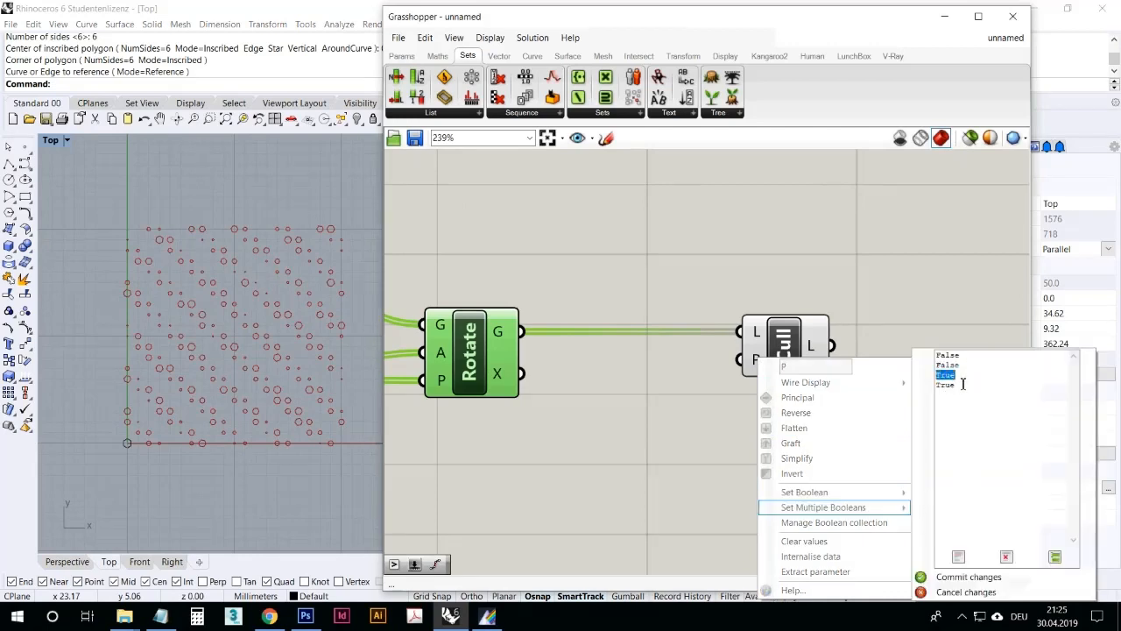
text(Tru)
key(BackSpace)
key(BackSpace)
click(963, 576)
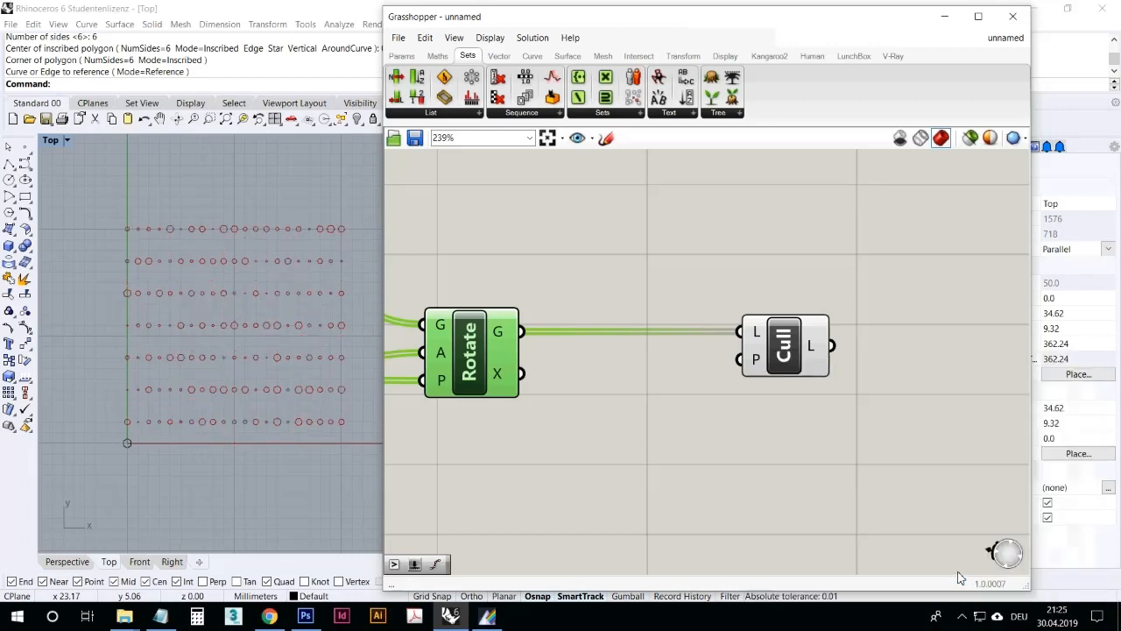
click(805, 456)
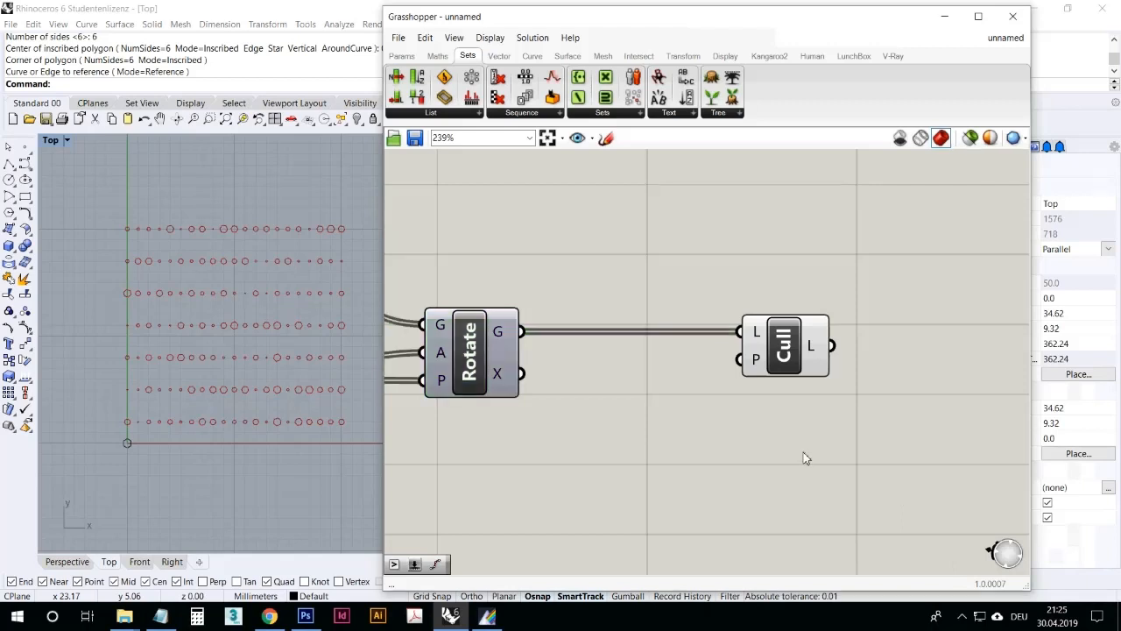
mouse_move(760, 369)
right_drag(271, 339, 227, 368)
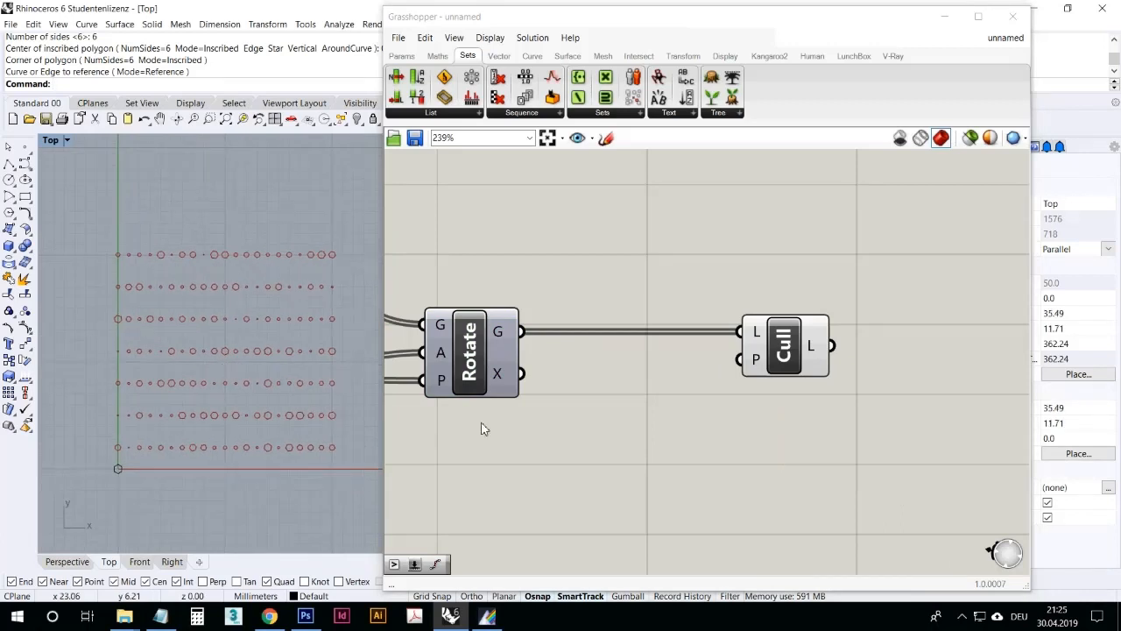
Step: Add a Larger Than component and position it below the wire between Rotate and Cull Pattern
click(569, 429)
right_drag(570, 427, 626, 401)
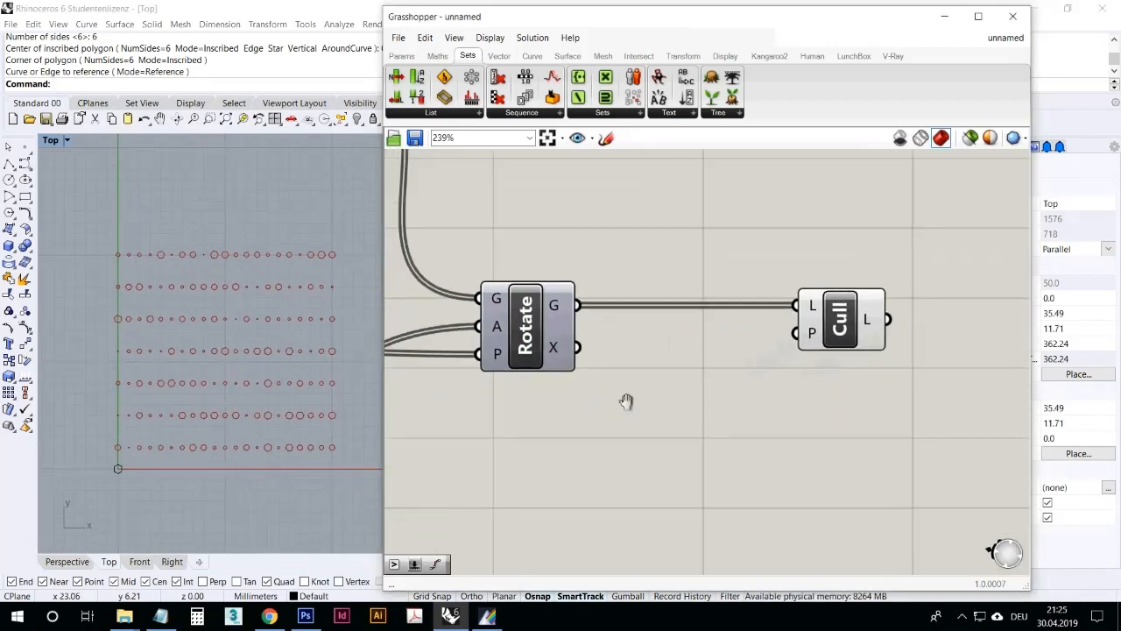
mouse_move(566, 303)
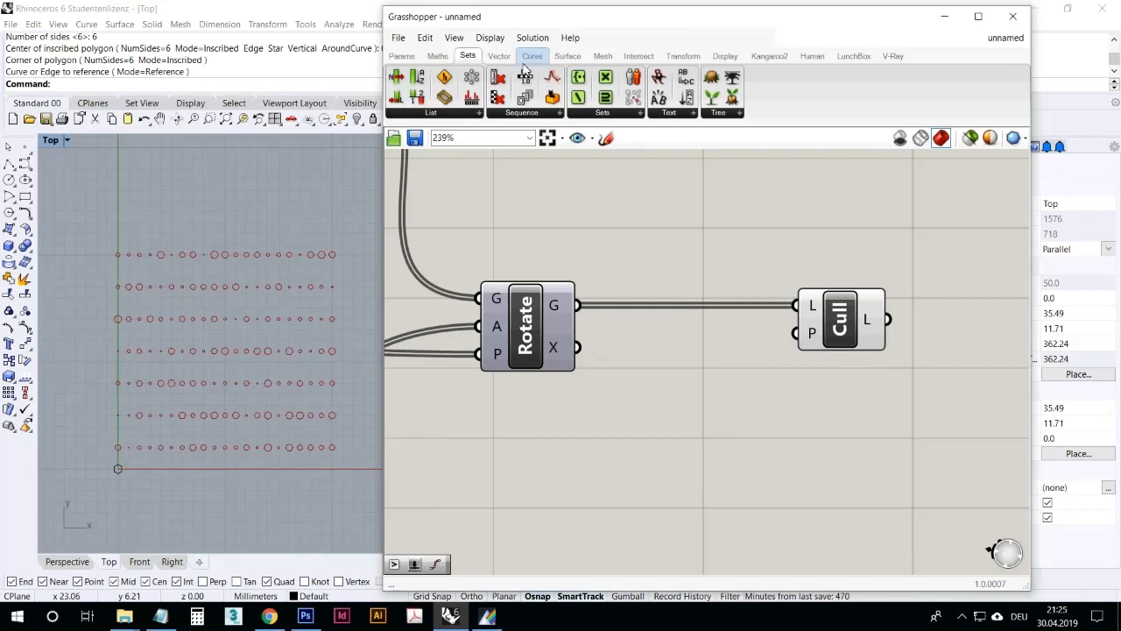
click(437, 55)
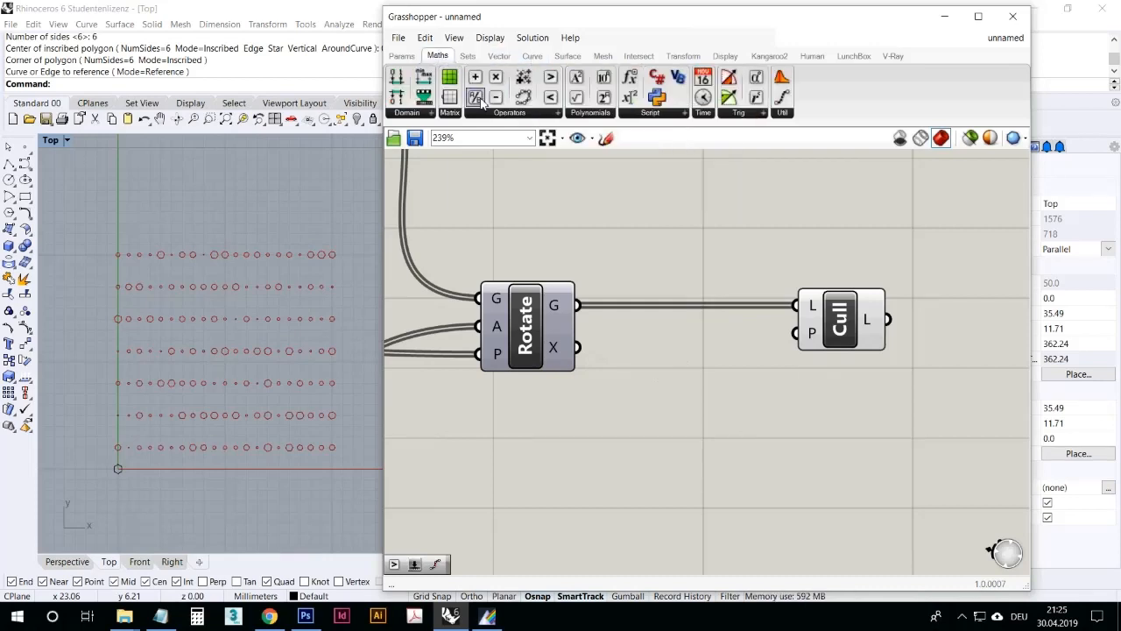
click(498, 113)
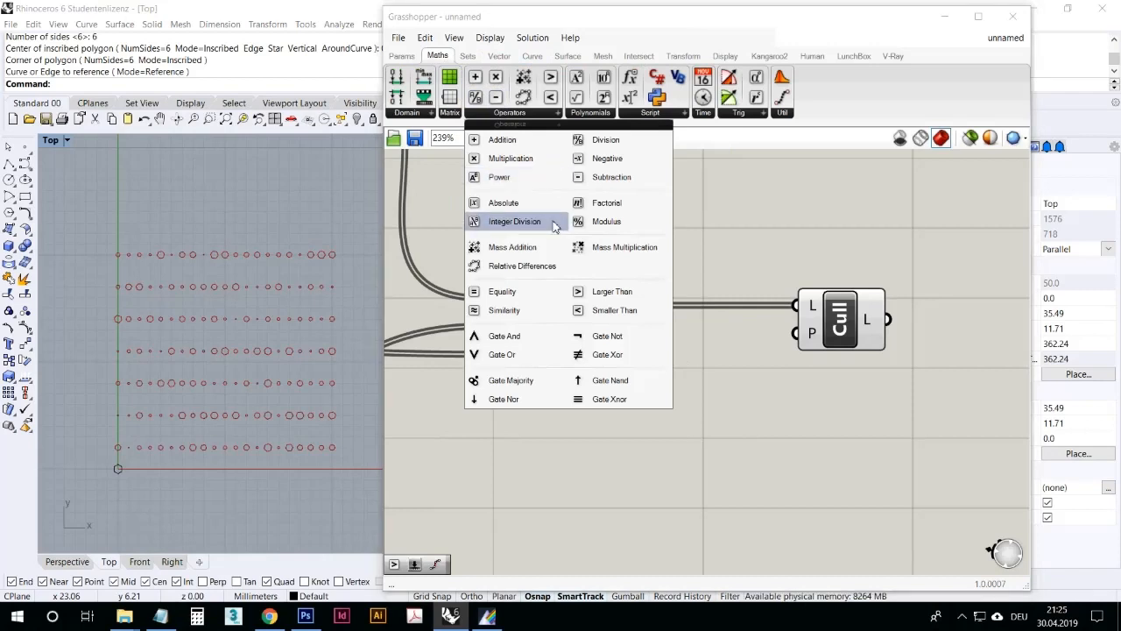
click(619, 295)
click(674, 393)
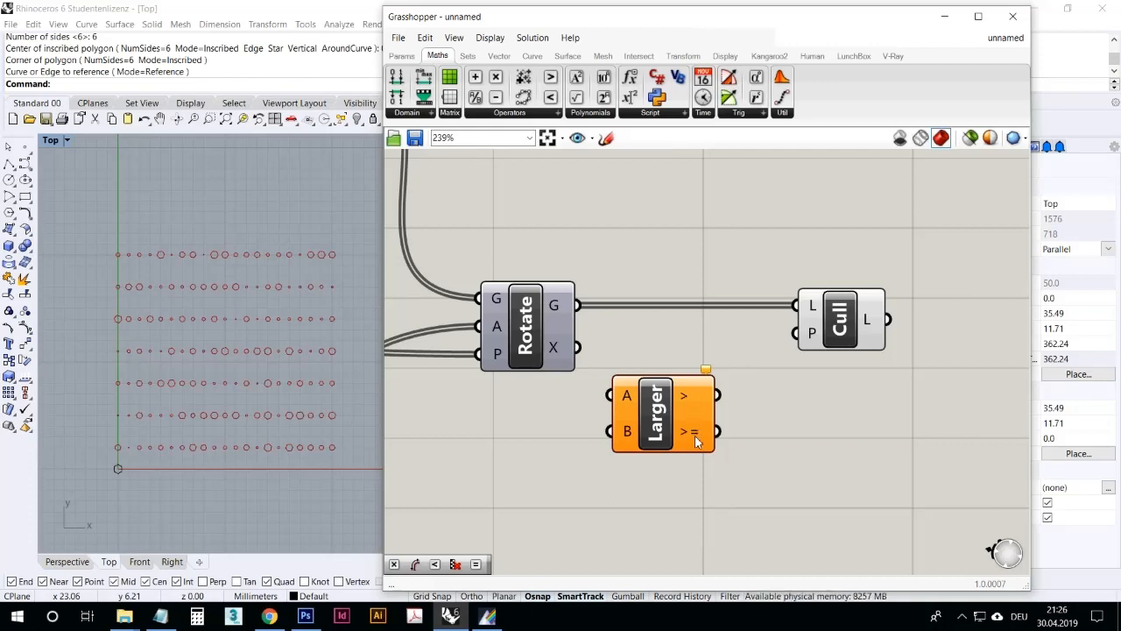
drag(685, 423, 688, 472)
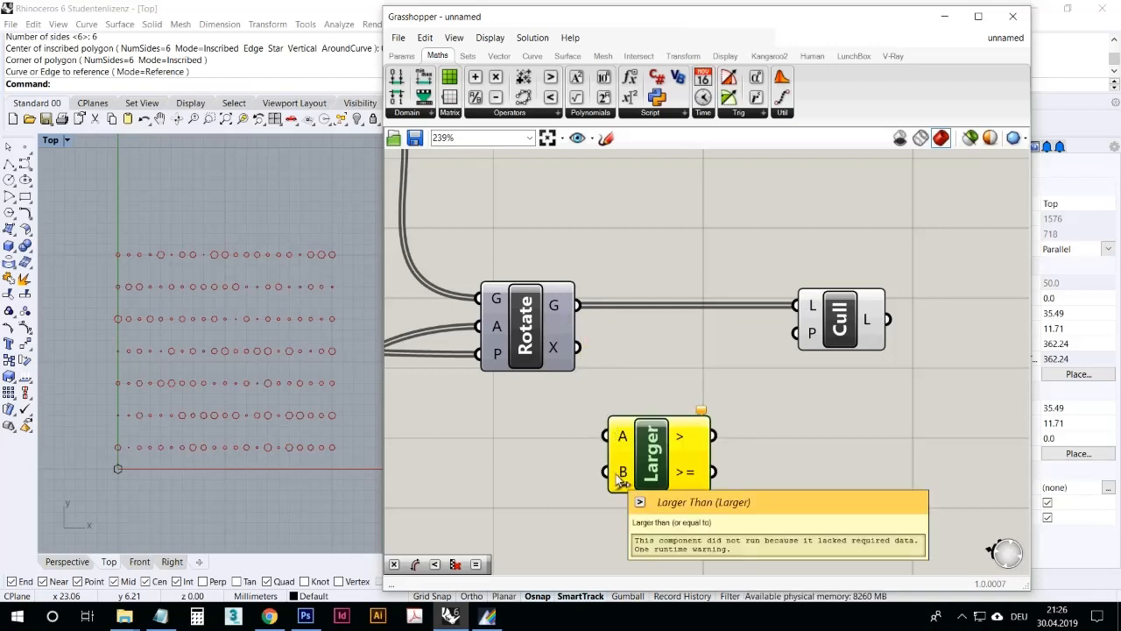
Step: Add an Area component fed by Rotate's geometry output and wire its area output into Larger Than's first input
double_click(649, 372)
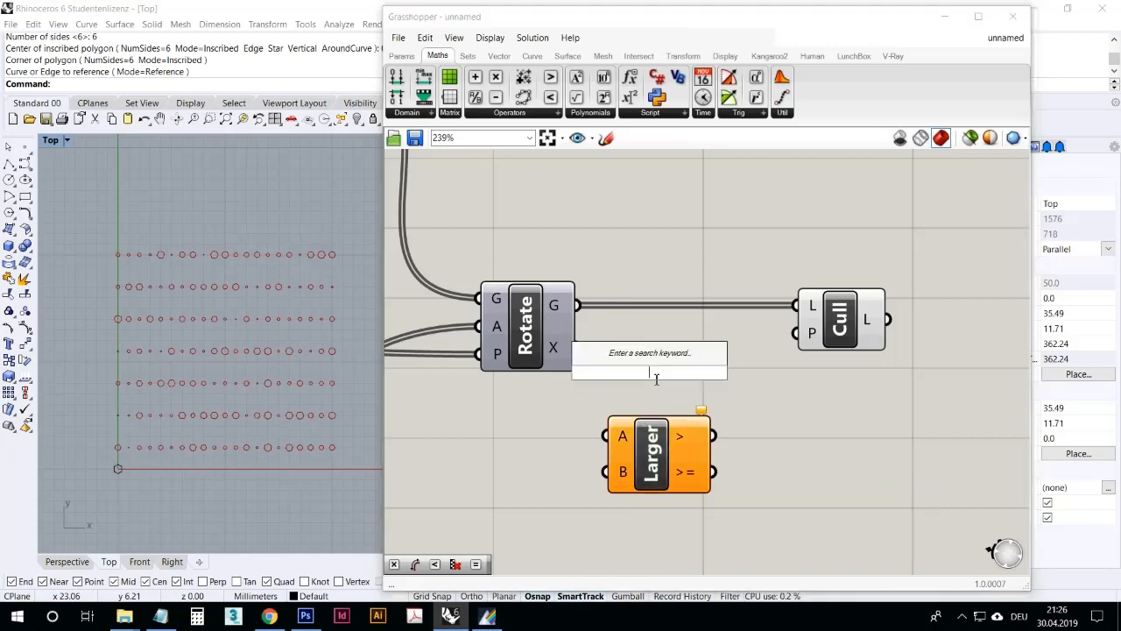
text(area)
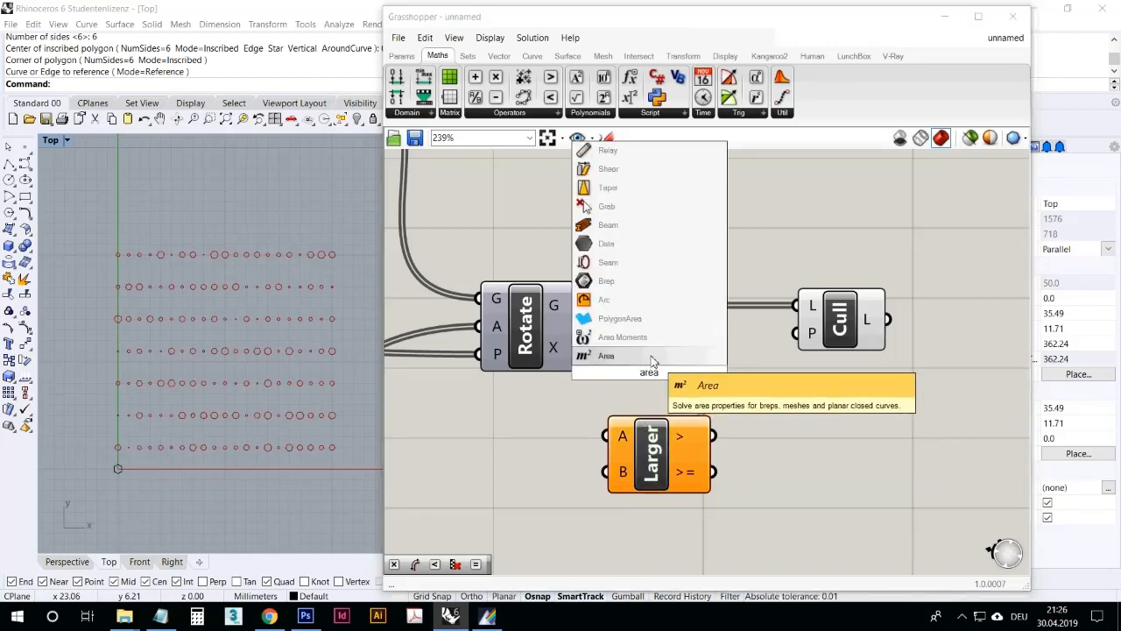
click(649, 355)
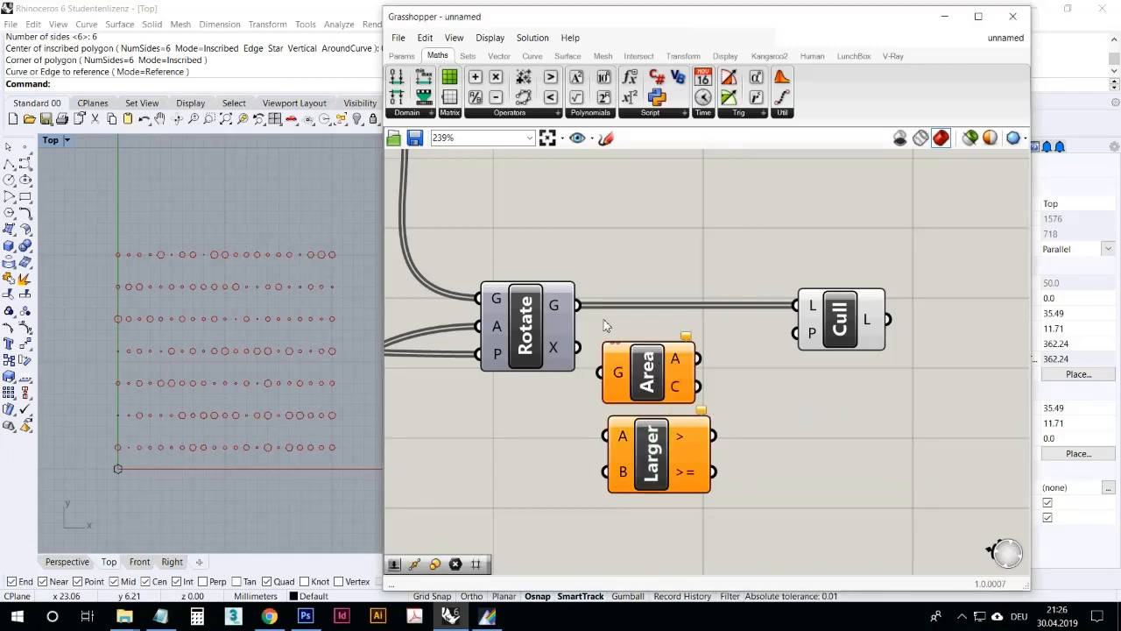
drag(580, 306, 618, 375)
drag(653, 455, 751, 451)
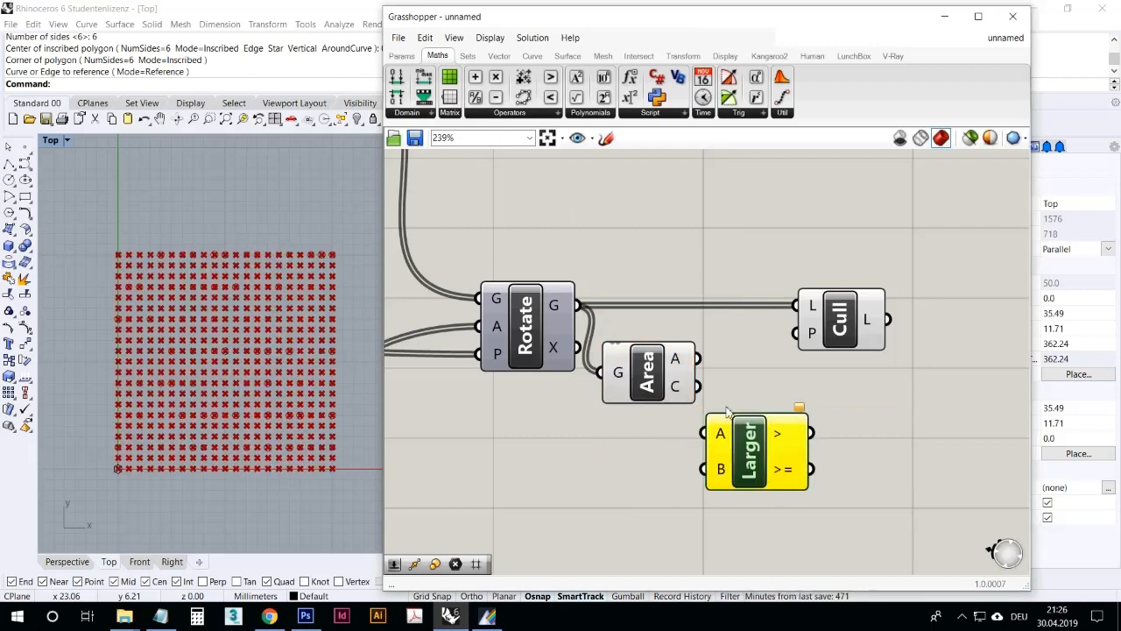
drag(698, 359, 698, 417)
drag(666, 377, 624, 425)
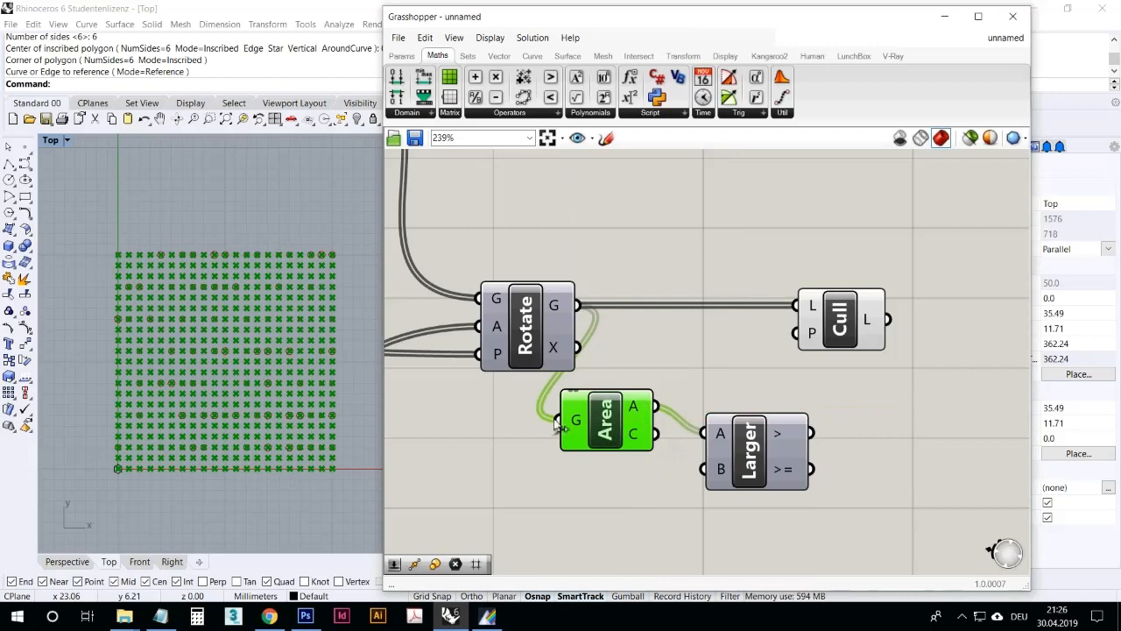
Step: Turn off the preview of the Area component and place it closer to Larger Than
right_click(606, 427)
click(627, 446)
click(631, 464)
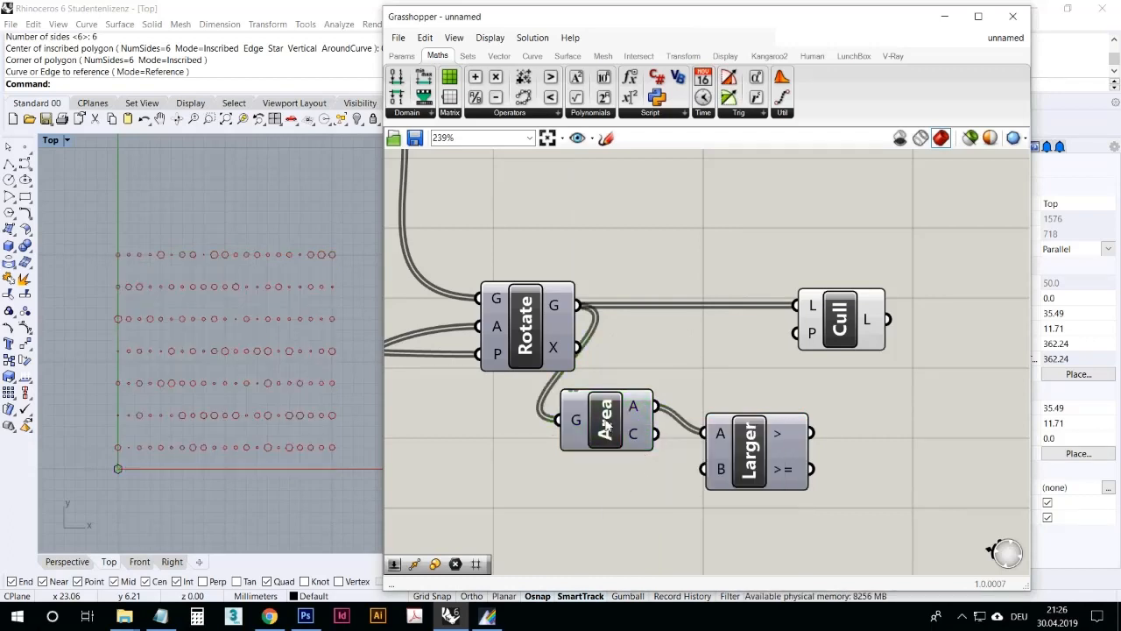
drag(606, 426, 624, 436)
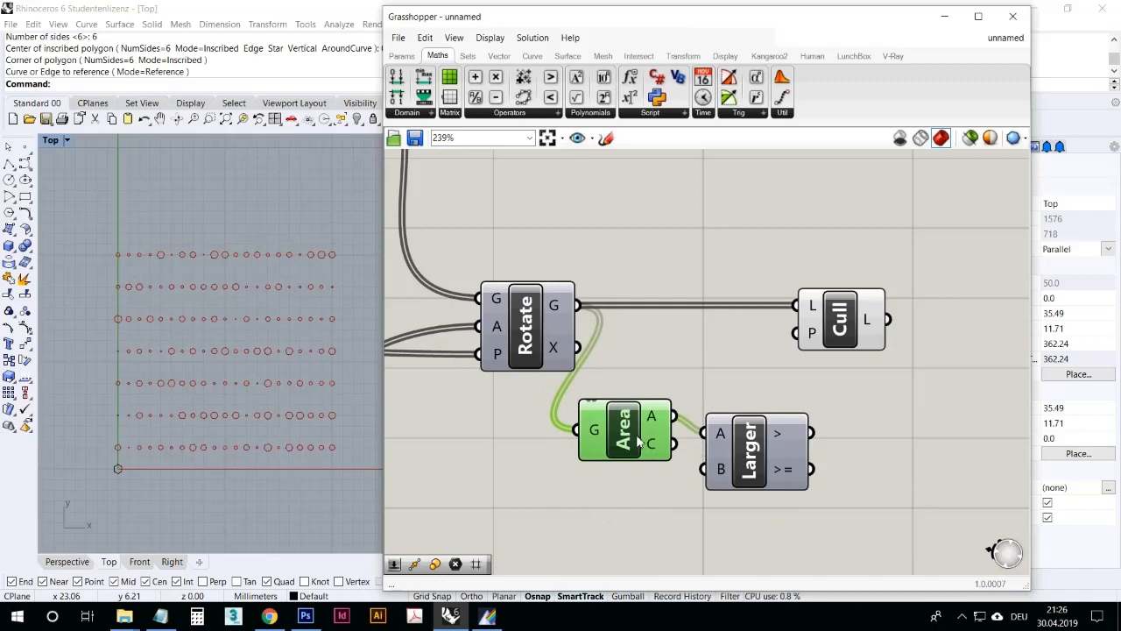
mouse_move(651, 422)
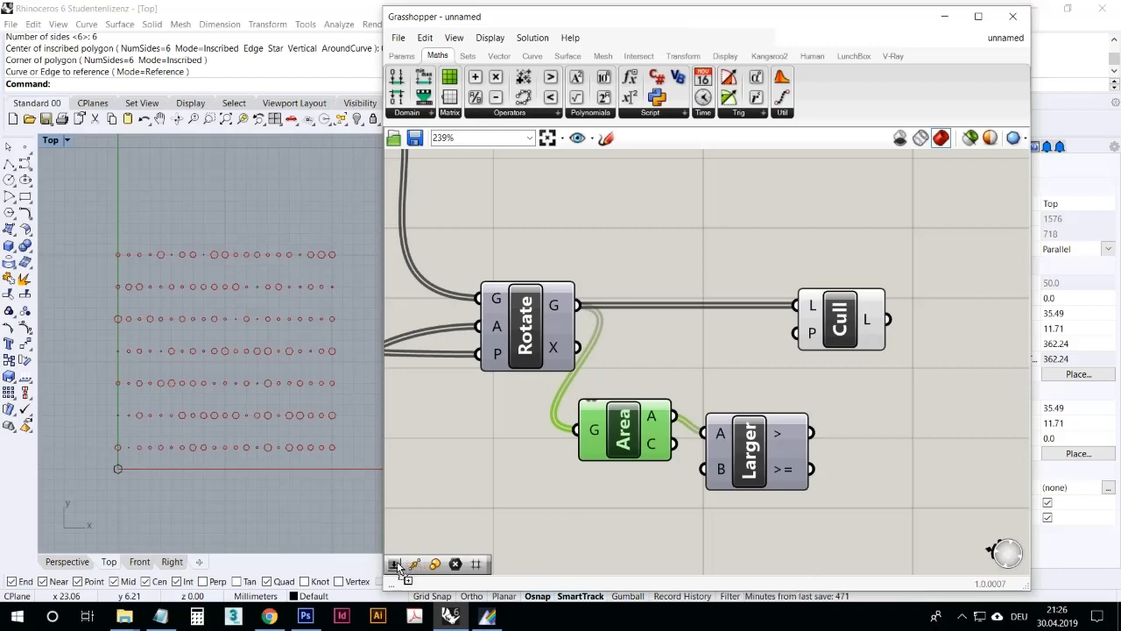
Step: Add a number slider at 0.250, wire it into Larger Than's second input and place it below Area
drag(396, 566, 580, 510)
click(586, 541)
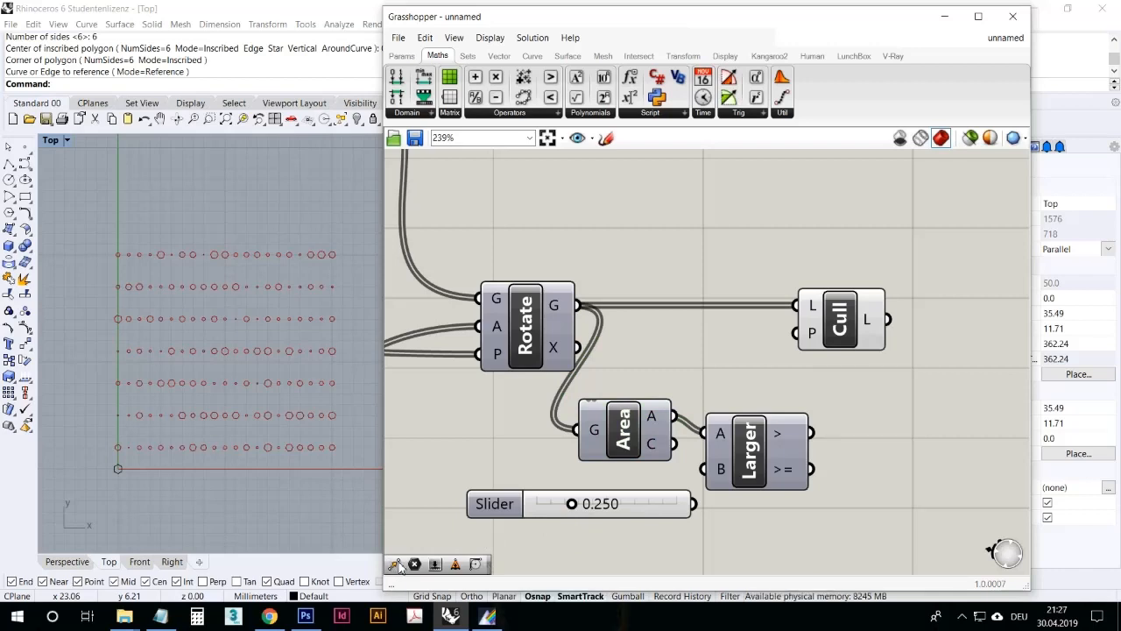
click(604, 514)
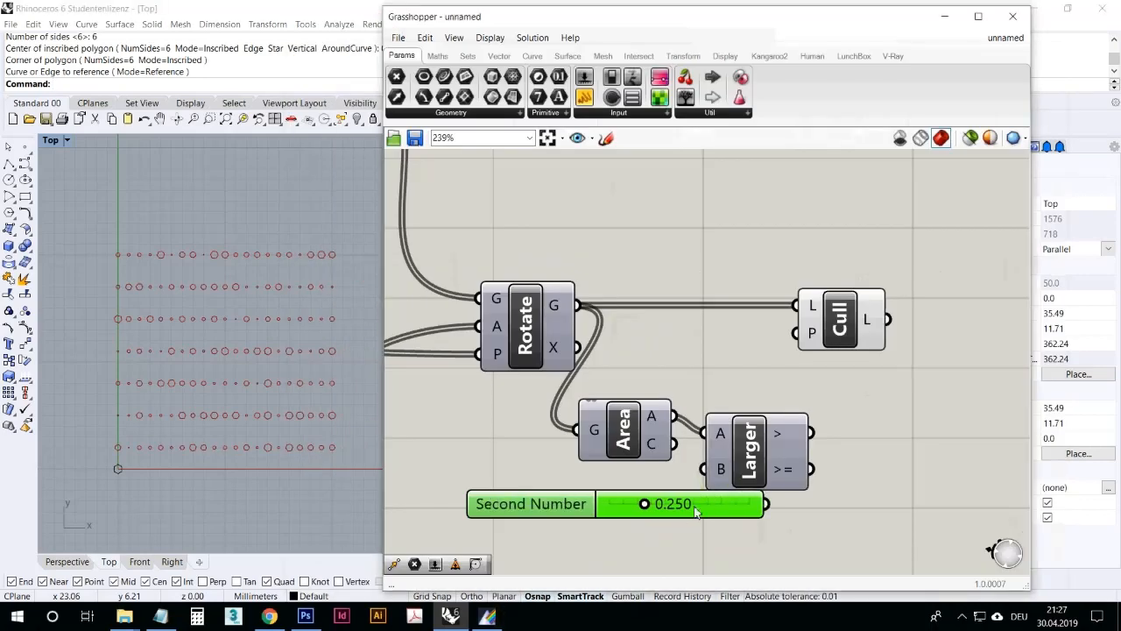
drag(685, 504, 634, 506)
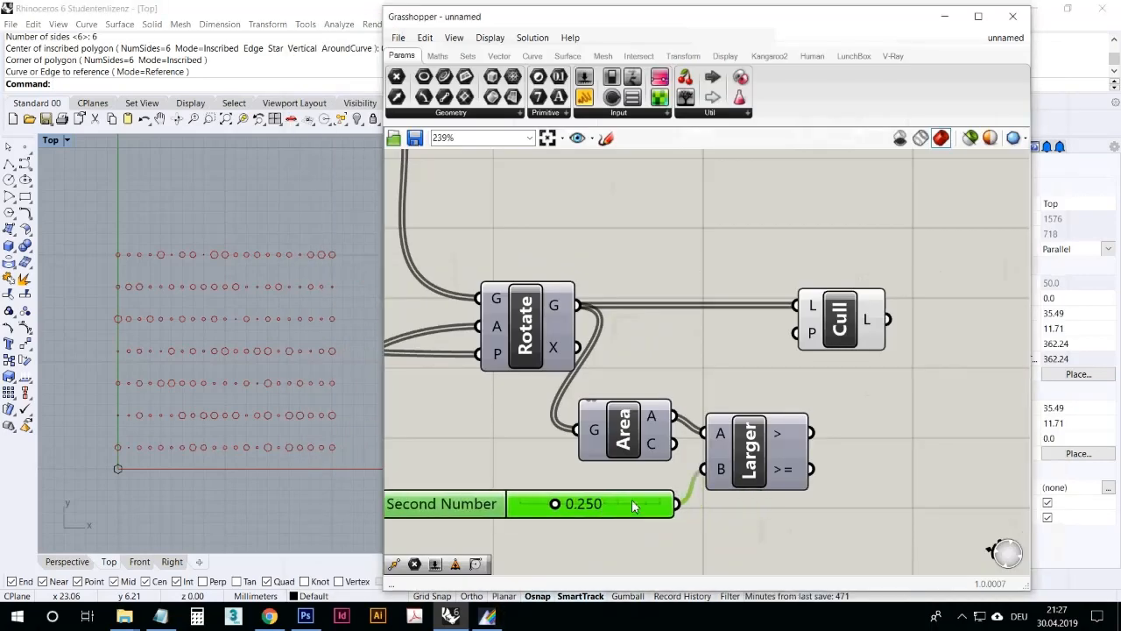
Step: Wire Larger Than's strict greater-than output into Cull Pattern's pattern input and move Cull Pattern farther from Rotate
mouse_move(788, 433)
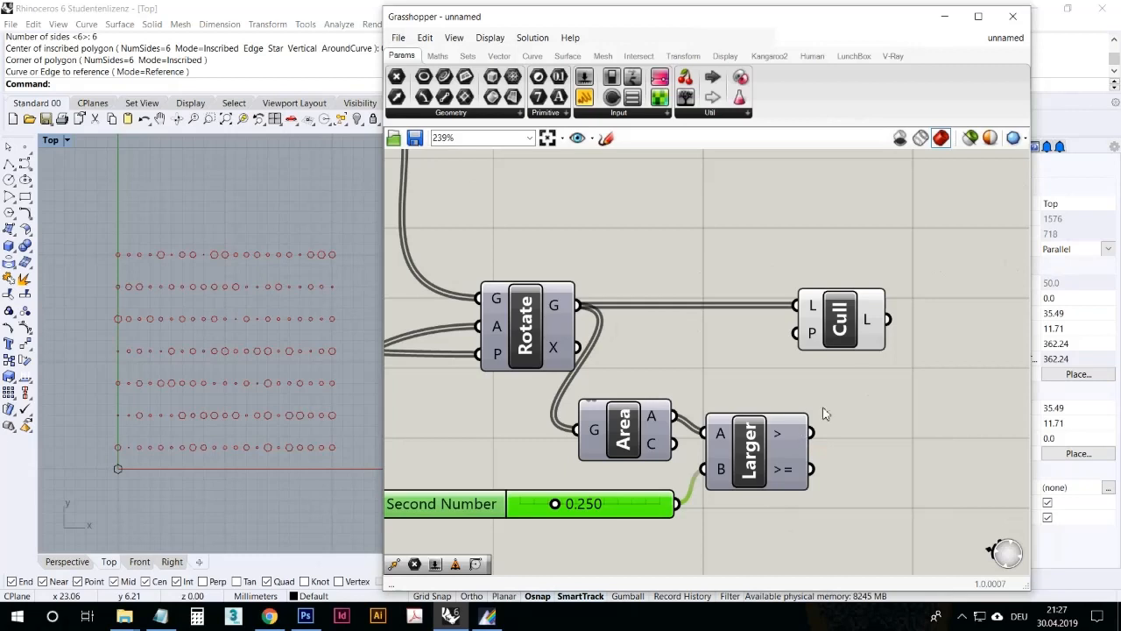
click(856, 329)
drag(811, 432, 946, 305)
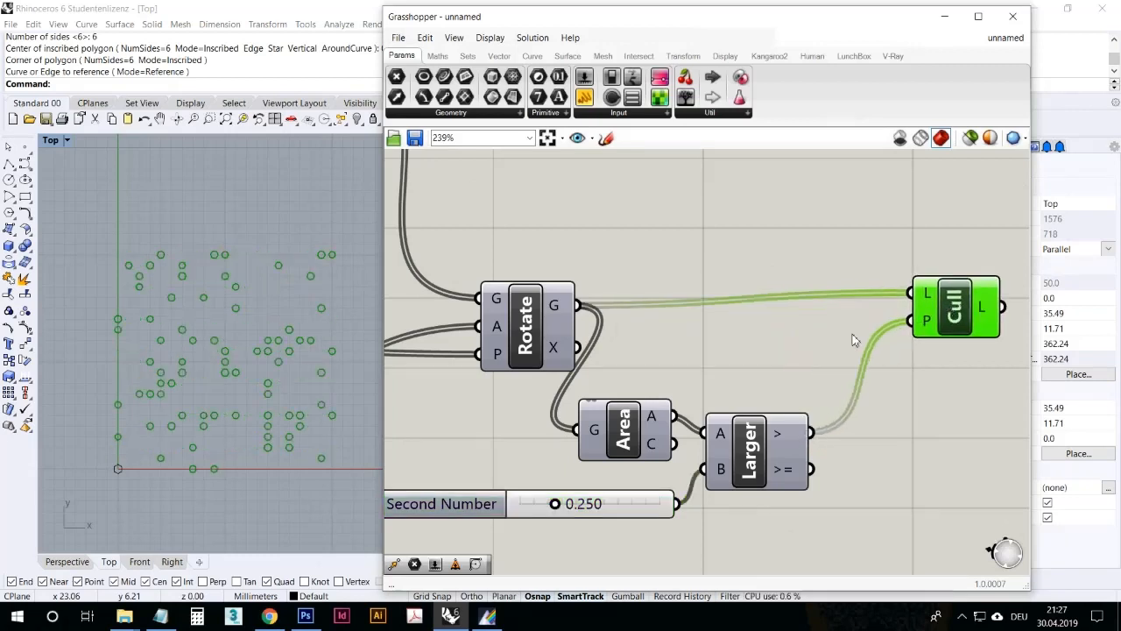
Step: Lower the area threshold slider to 0.020 and inspect the remaining hexagons in the Top viewport
right_drag(757, 386, 785, 374)
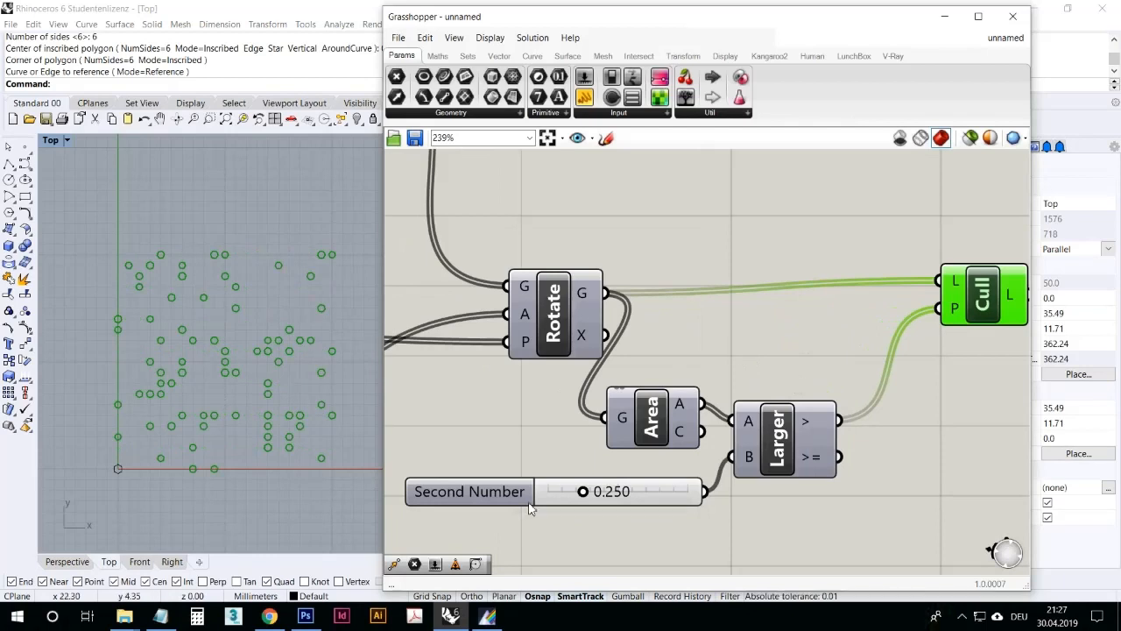
drag(585, 495, 558, 511)
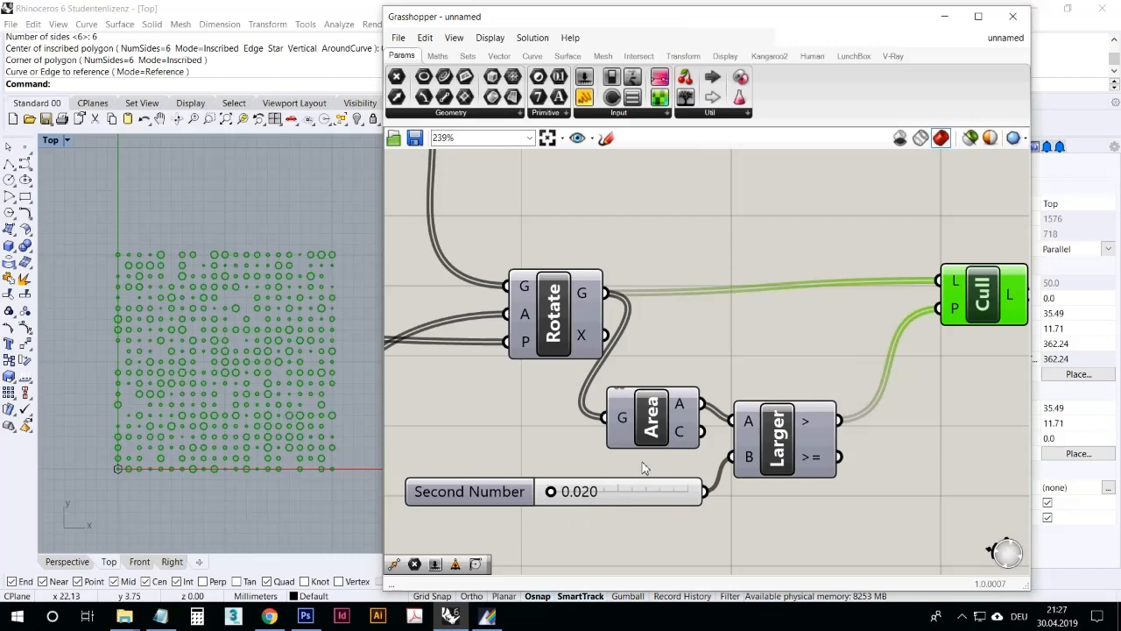
mouse_move(239, 345)
right_down()
mouse_move(241, 361)
mouse_move(232, 334)
right_up()
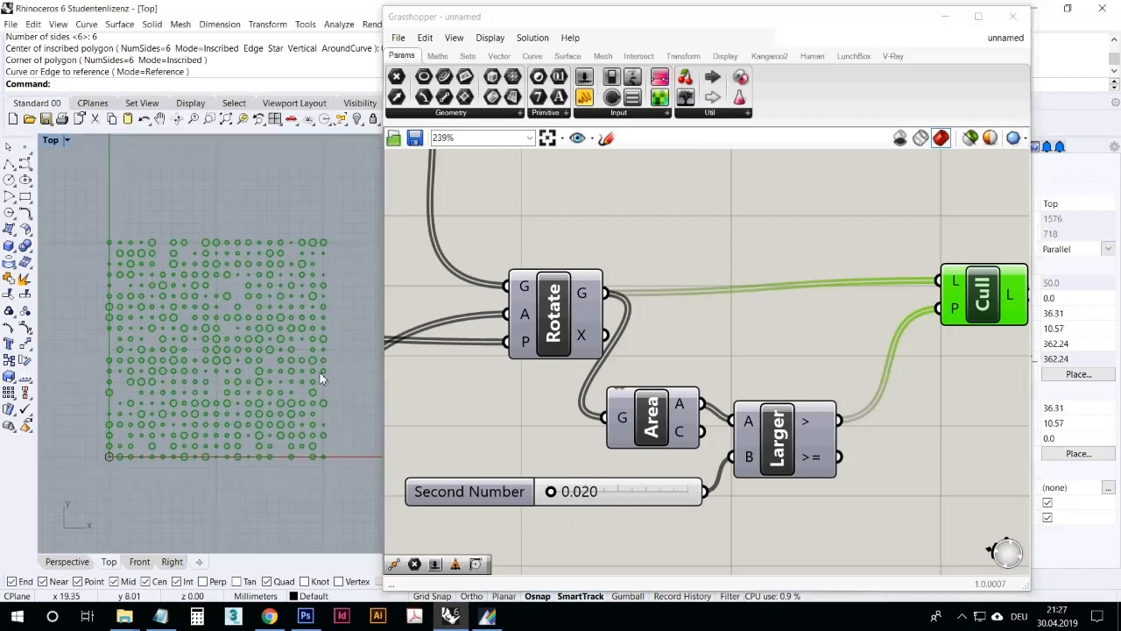
Step: Shift Larger Than toward Cull Pattern and reposition Area to leave more room between the two components
drag(638, 420, 645, 418)
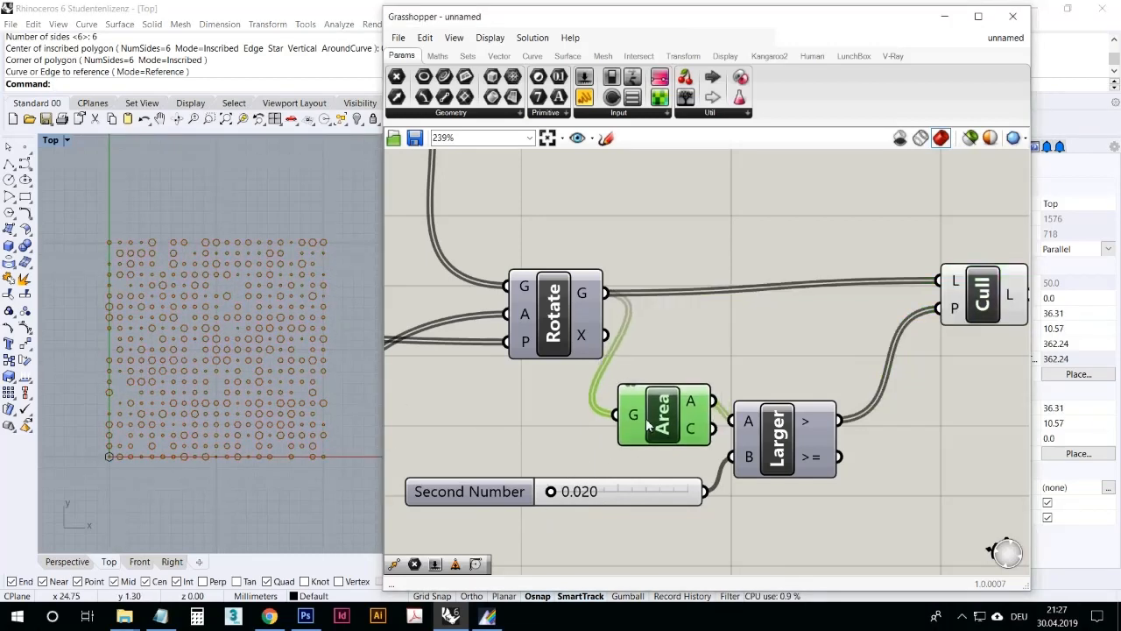
drag(778, 438, 824, 438)
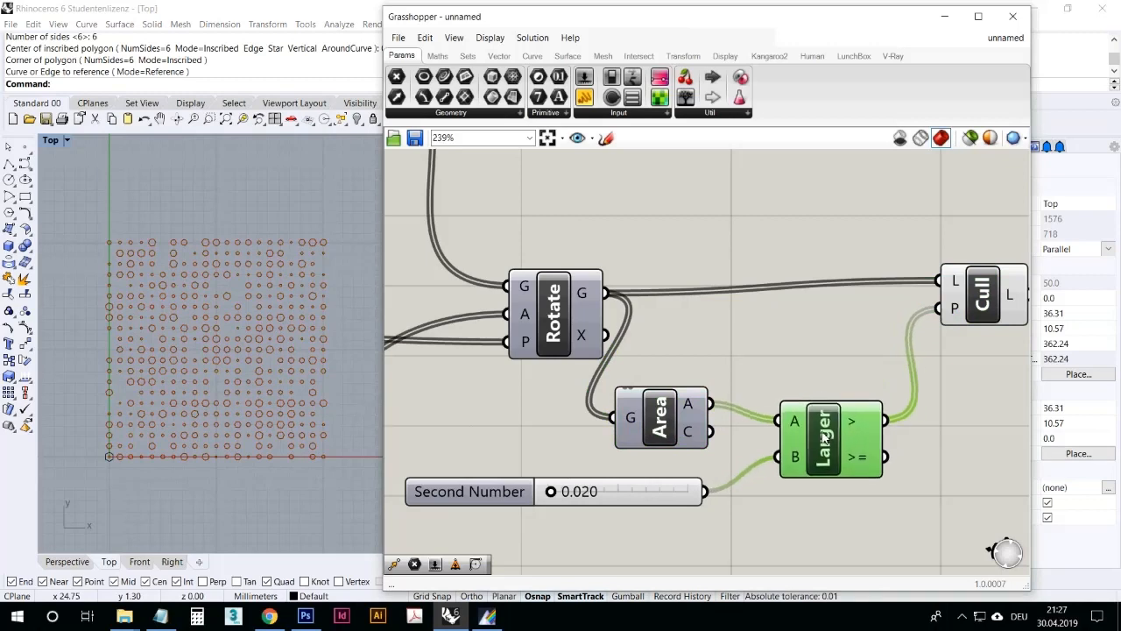
click(669, 427)
mouse_move(690, 401)
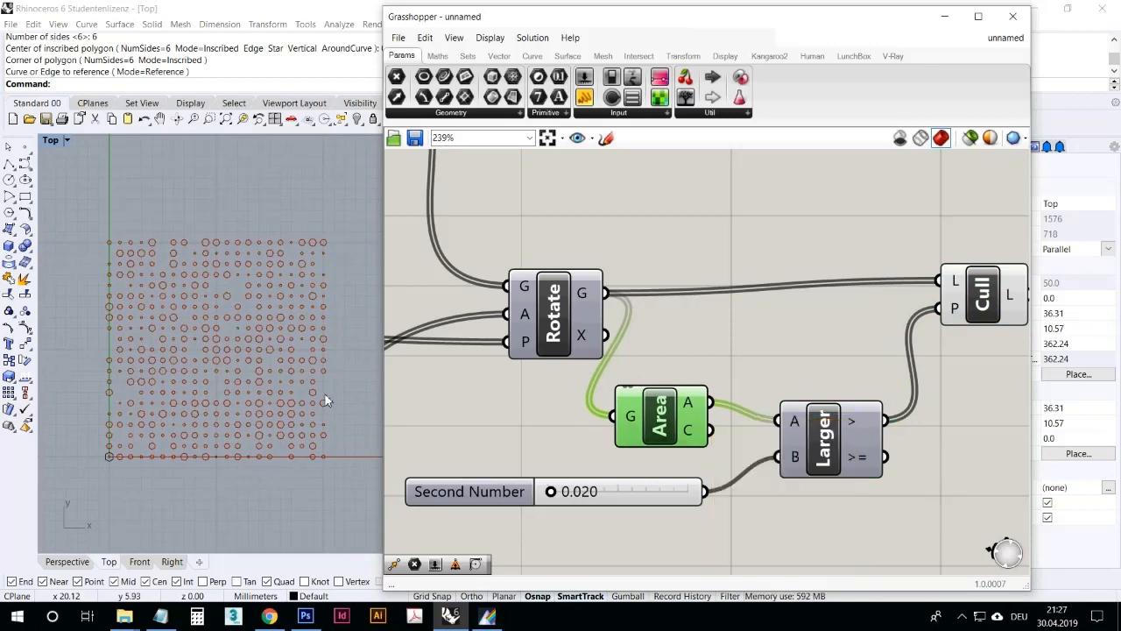
Step: Examine the smallest hexagons in the Top viewport and raise the area threshold slider to 0.112
scroll(317, 415, up, 8)
scroll(283, 435, down, 8)
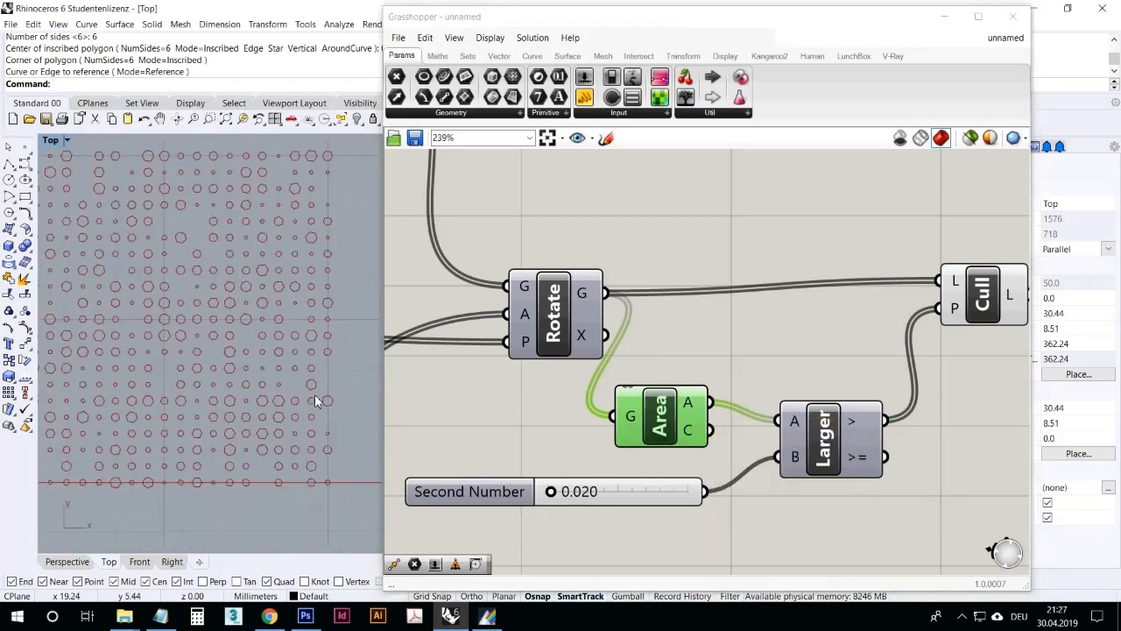
scroll(191, 375, up, 3)
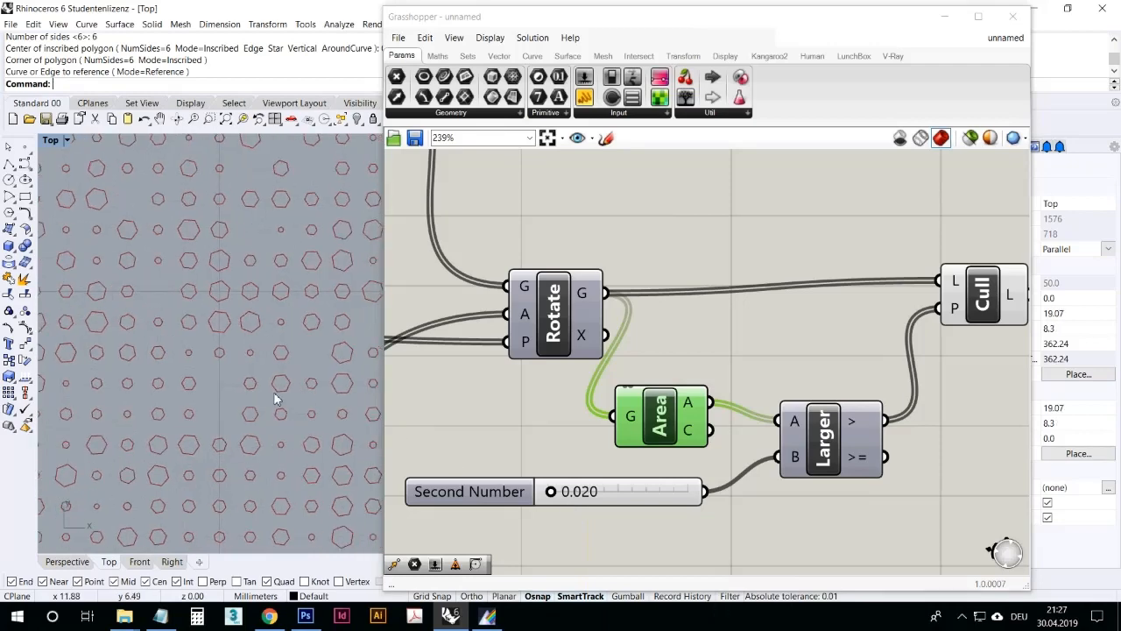
scroll(325, 407, down, 3)
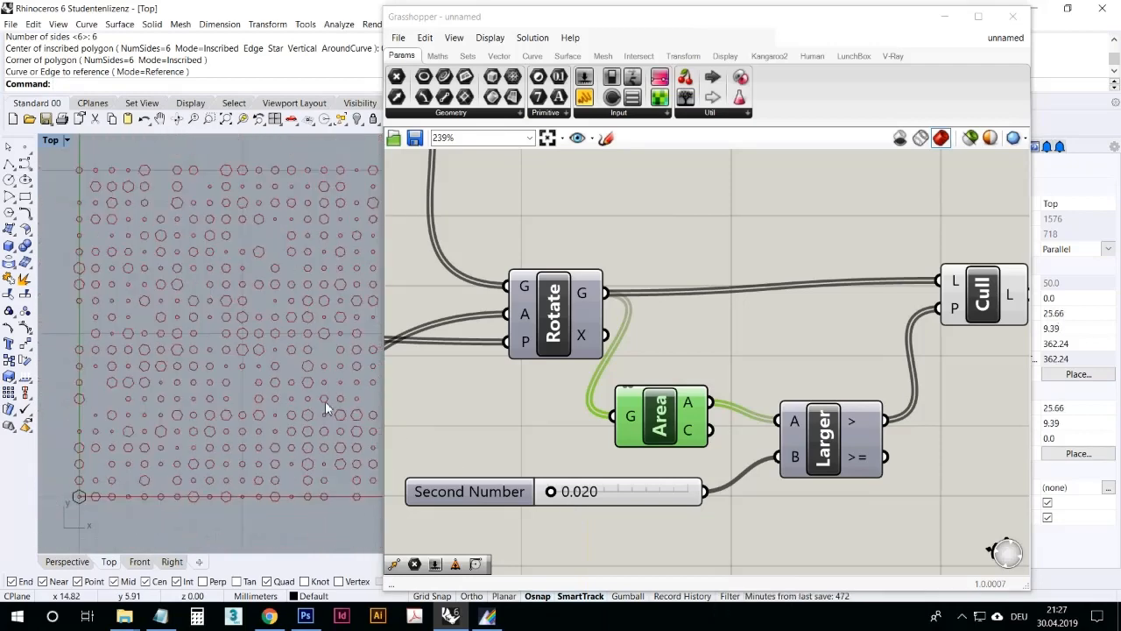
click(561, 502)
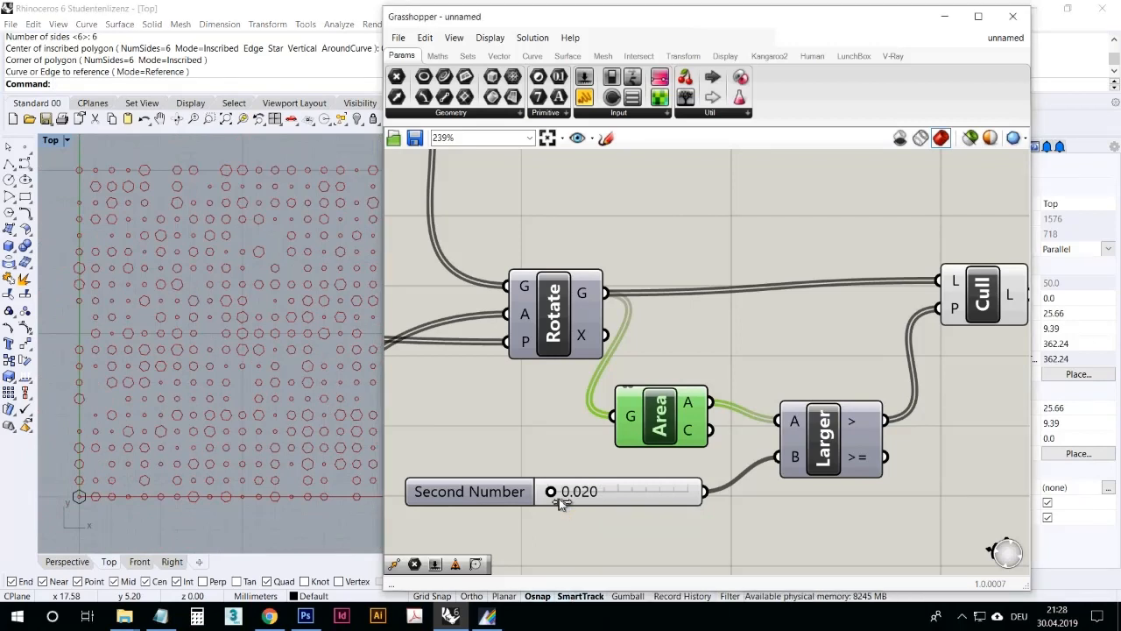
drag(561, 502, 571, 504)
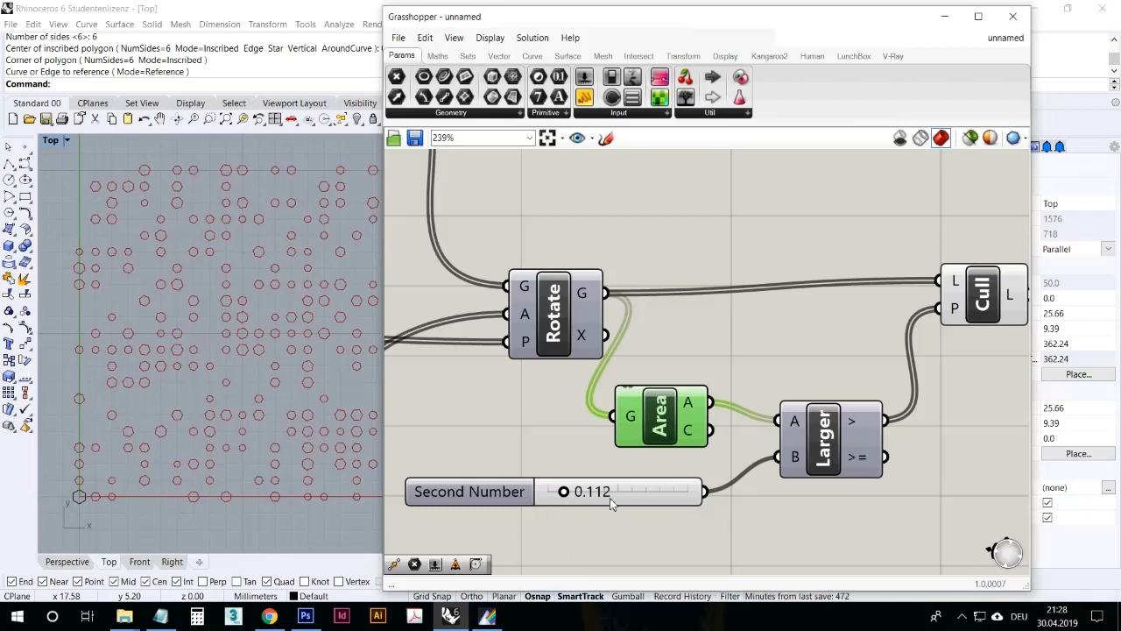
right_drag(270, 386, 266, 399)
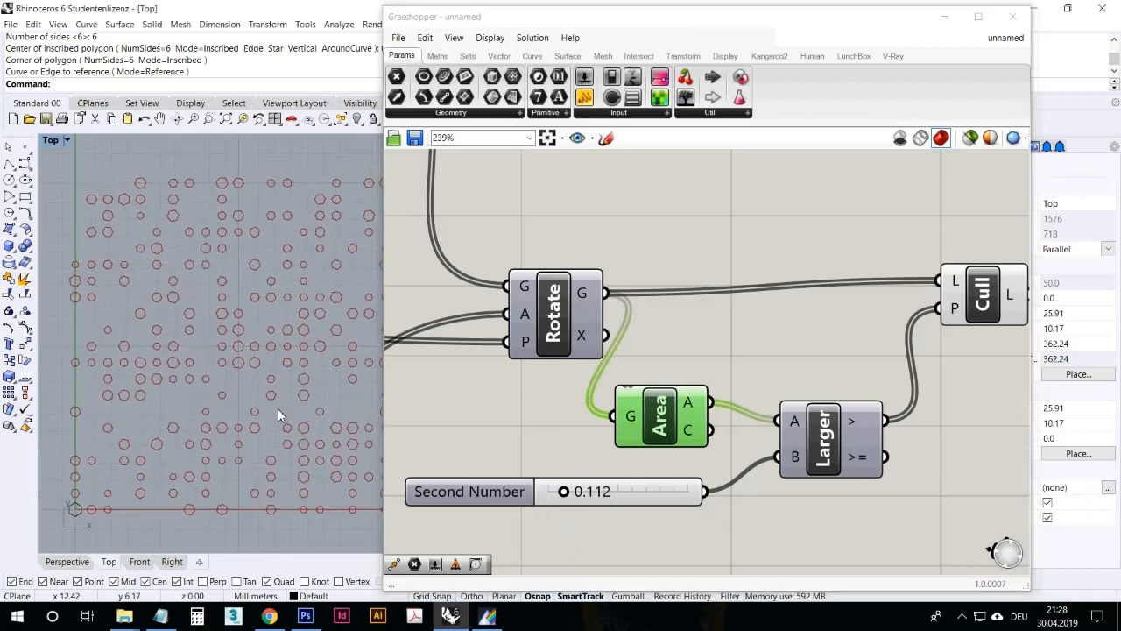
Step: Align Cull Pattern with Rotate's geometry output and set the area threshold slider to 0.092
drag(984, 289, 978, 304)
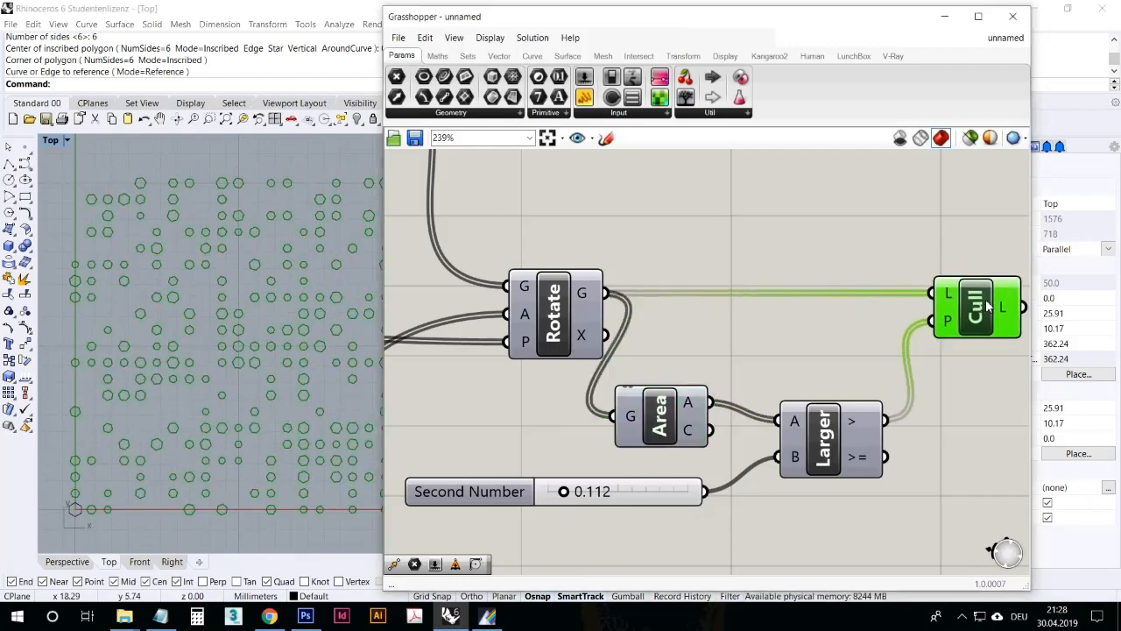
scroll(736, 390, down, 2)
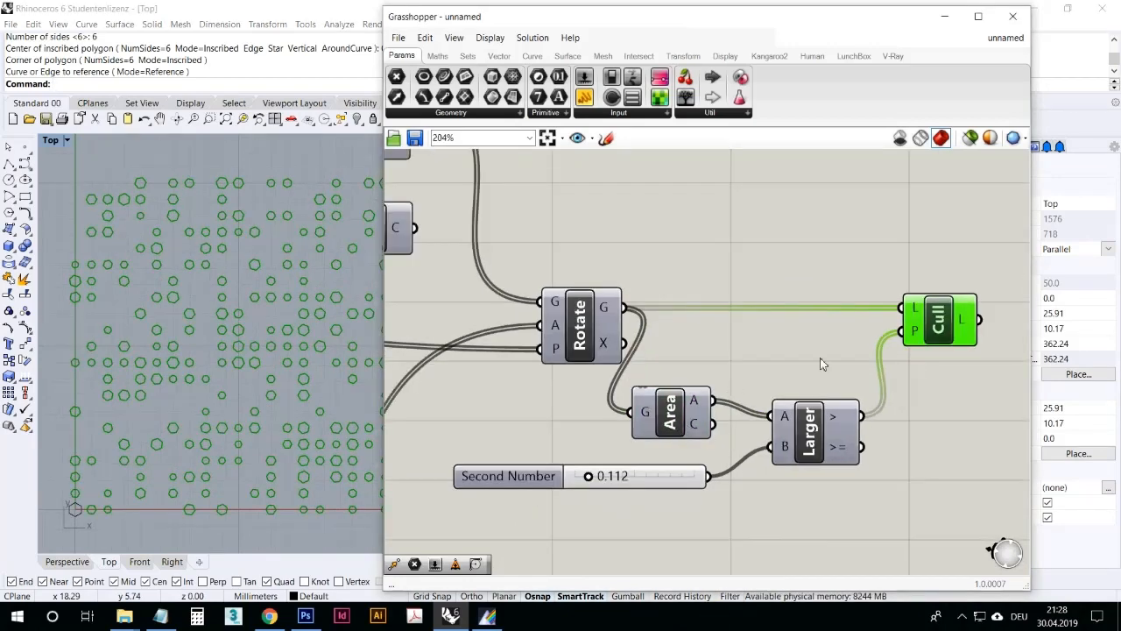
click(774, 400)
right_drag(575, 430, 640, 423)
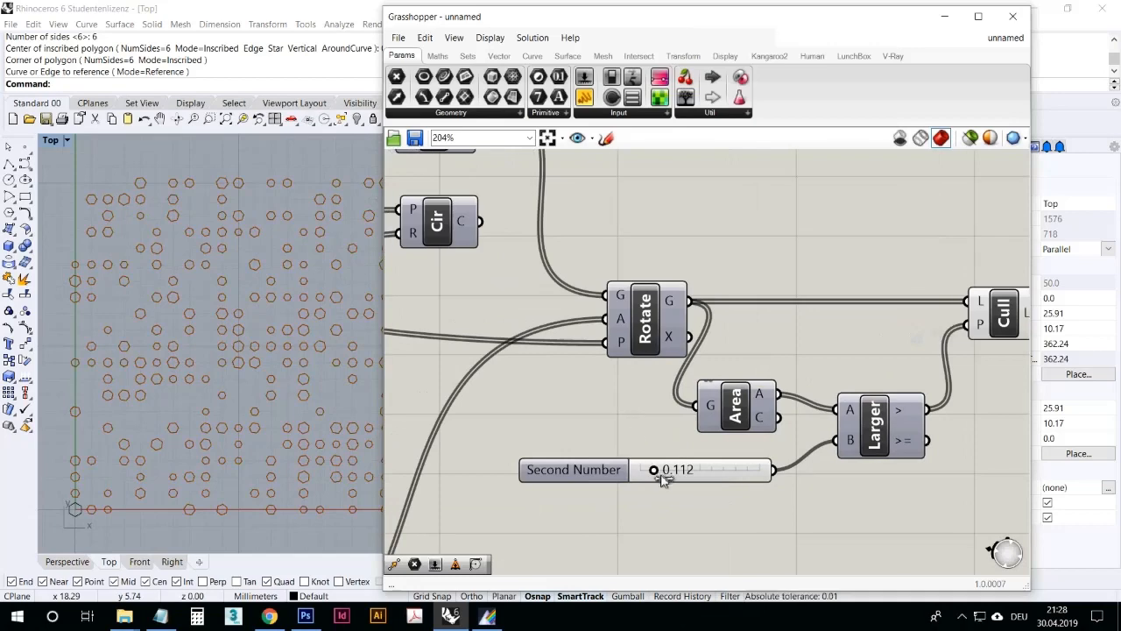
drag(664, 474, 659, 476)
Step: Review the complete definition from the grid sliders through to Cull Pattern
scroll(665, 429, down, 5)
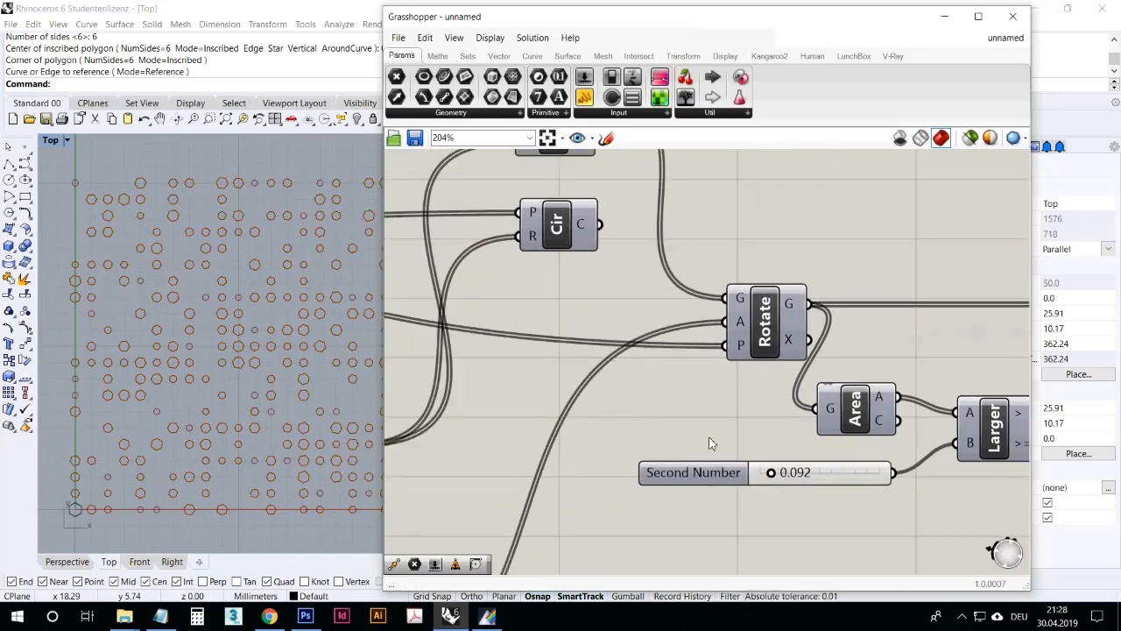
scroll(712, 398, down, 2)
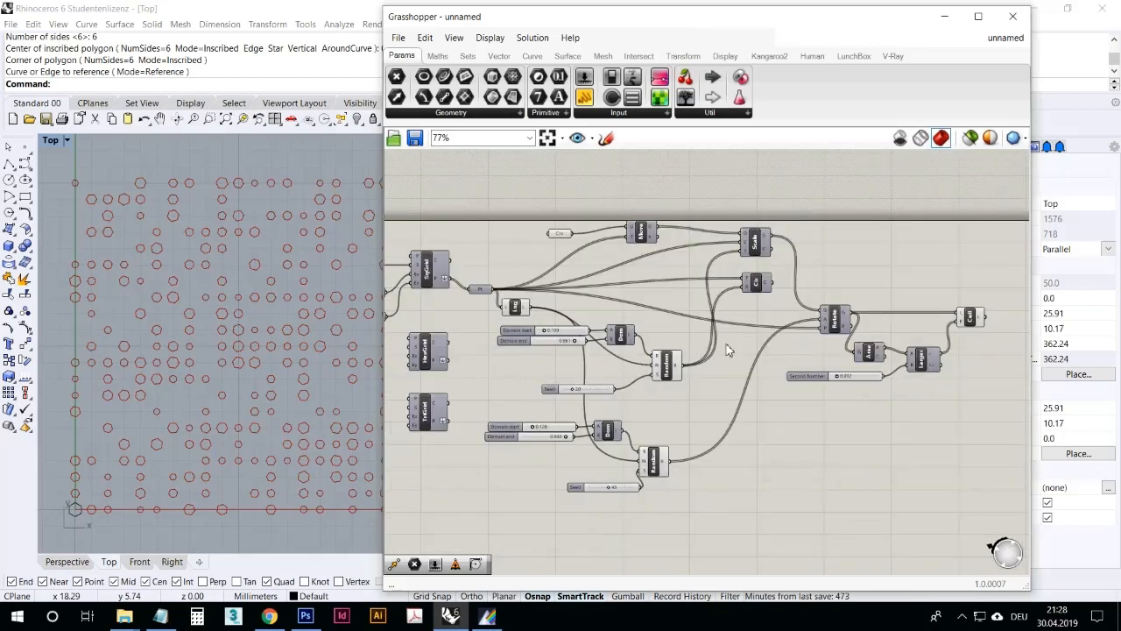
scroll(726, 345, down, 2)
scroll(669, 342, up, 1)
right_drag(673, 344, 736, 339)
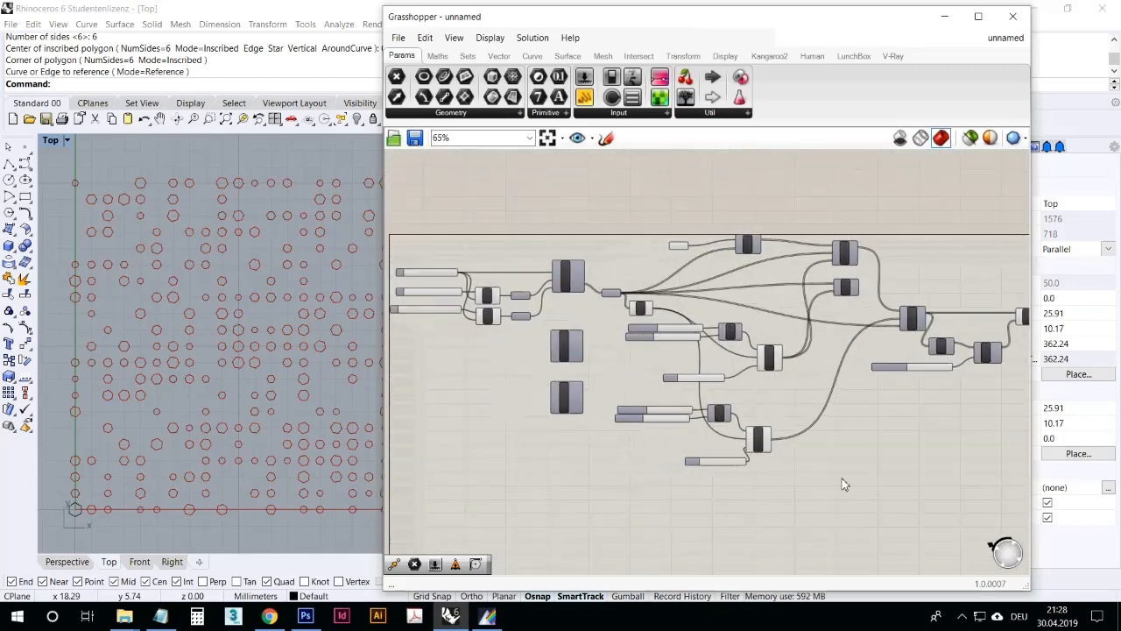
click(961, 616)
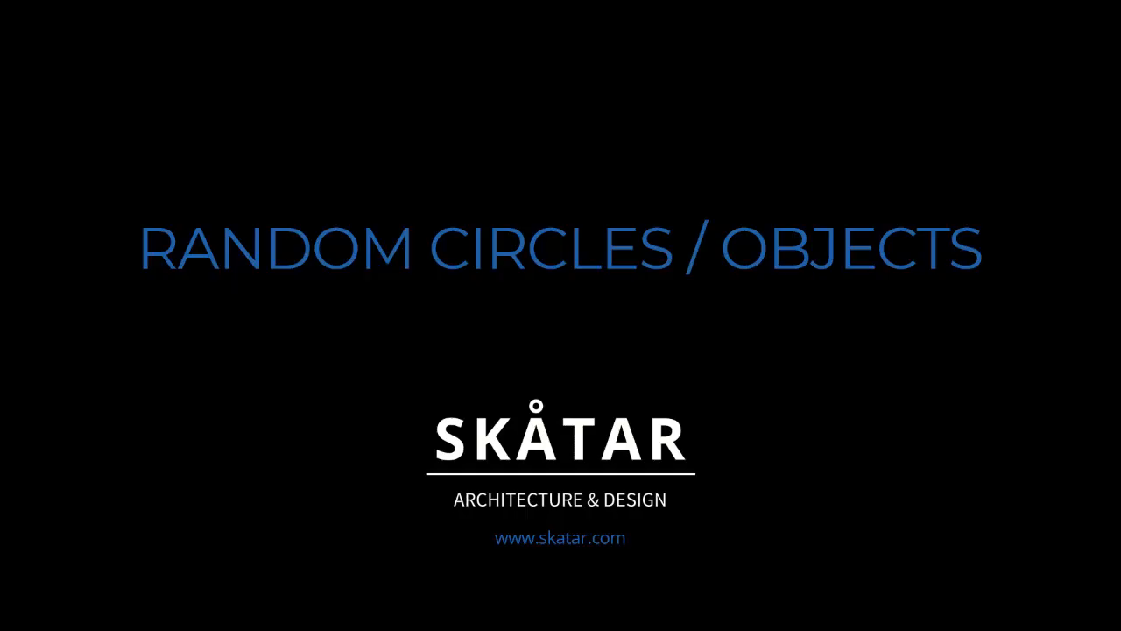